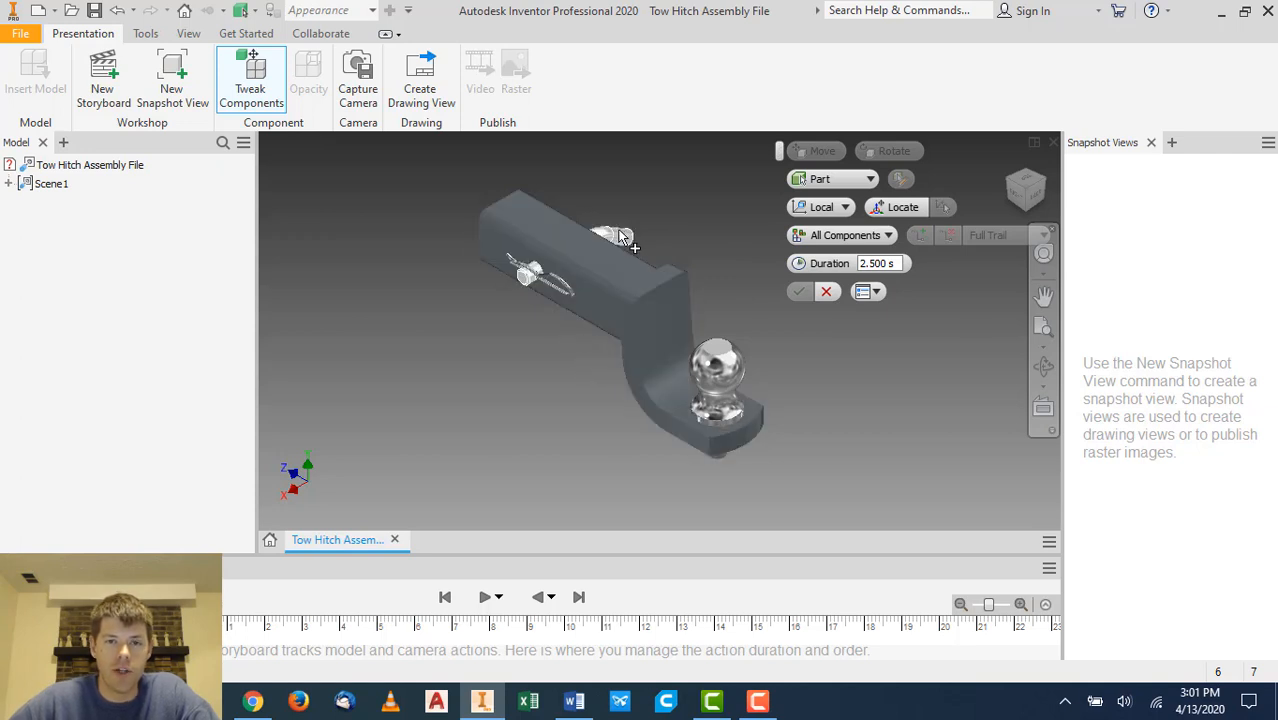
# - Try tweaking the hitch pin and clip out of the receiver by -7.283 in, then undo the tweak
pyautogui.scroll(3, 620, 232)
pyautogui.scroll(-6, 620, 232)
pyautogui.scroll(-3, 532, 209)
pyautogui.scroll(3, 542, 209)
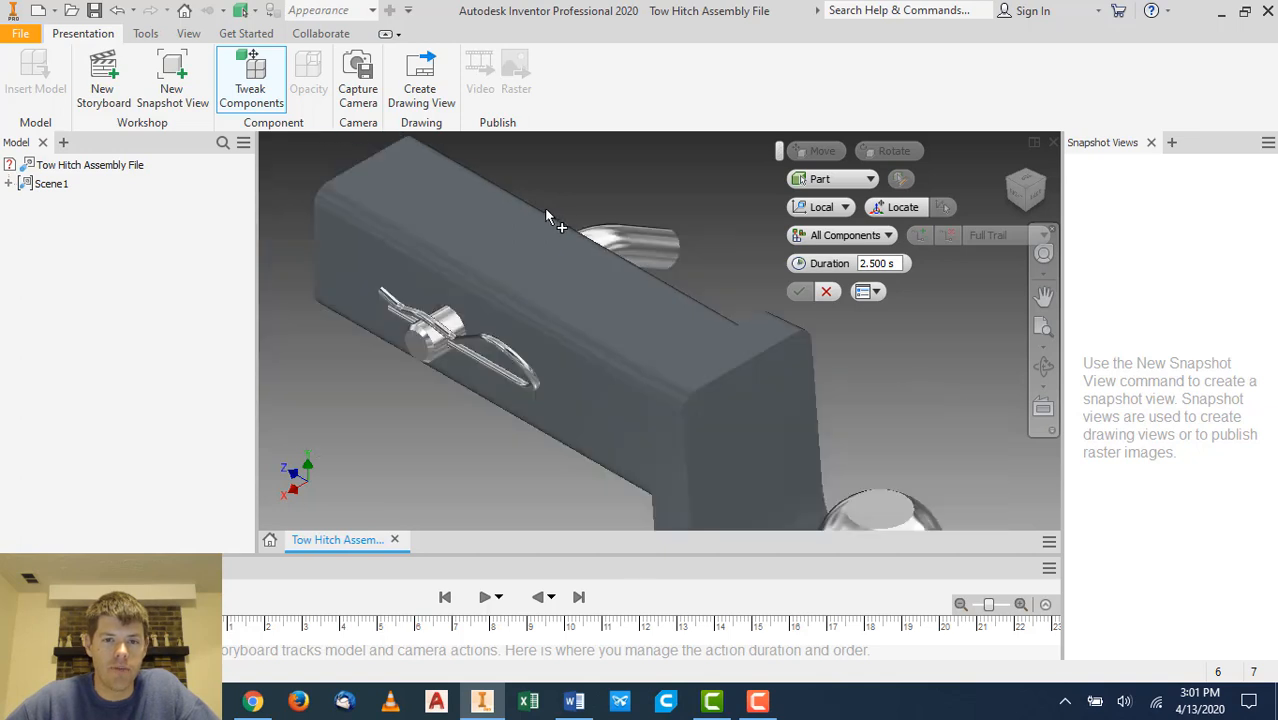
pyautogui.click(645, 244)
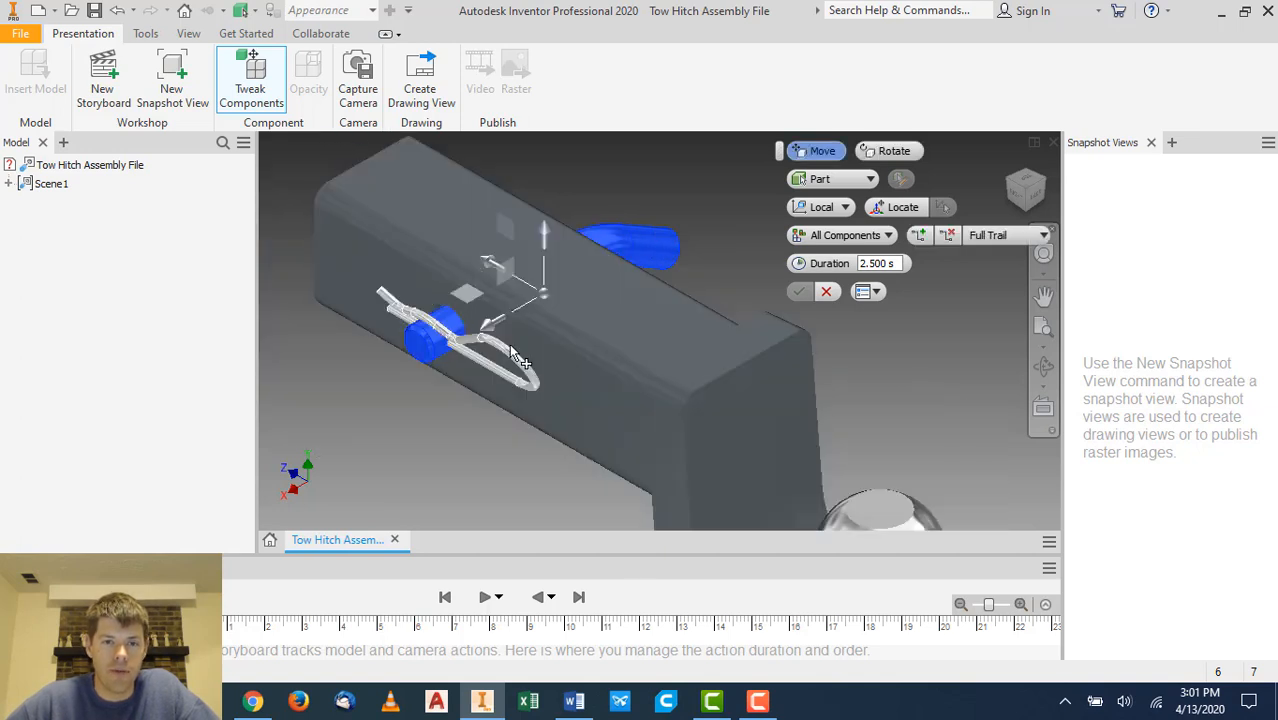
pyautogui.keyDown('ctrl'); pyautogui.click(512, 357); pyautogui.keyUp('ctrl')
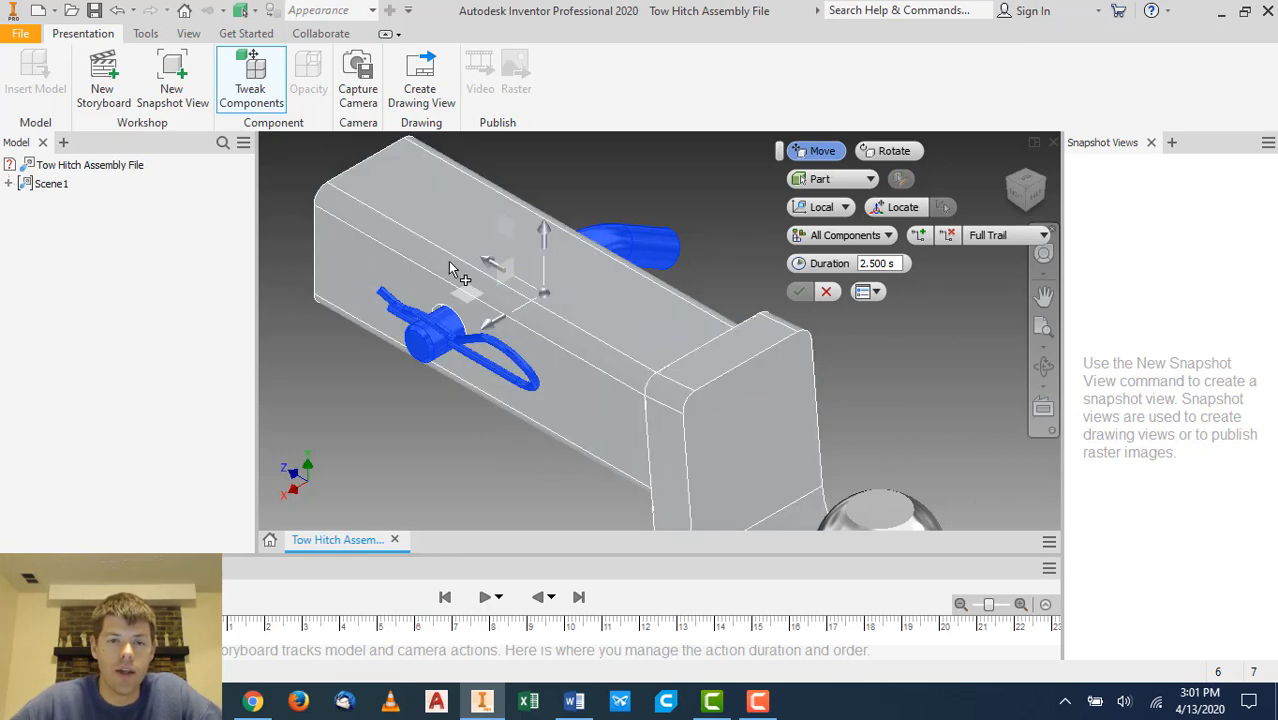
pyautogui.scroll(3, 448, 268)
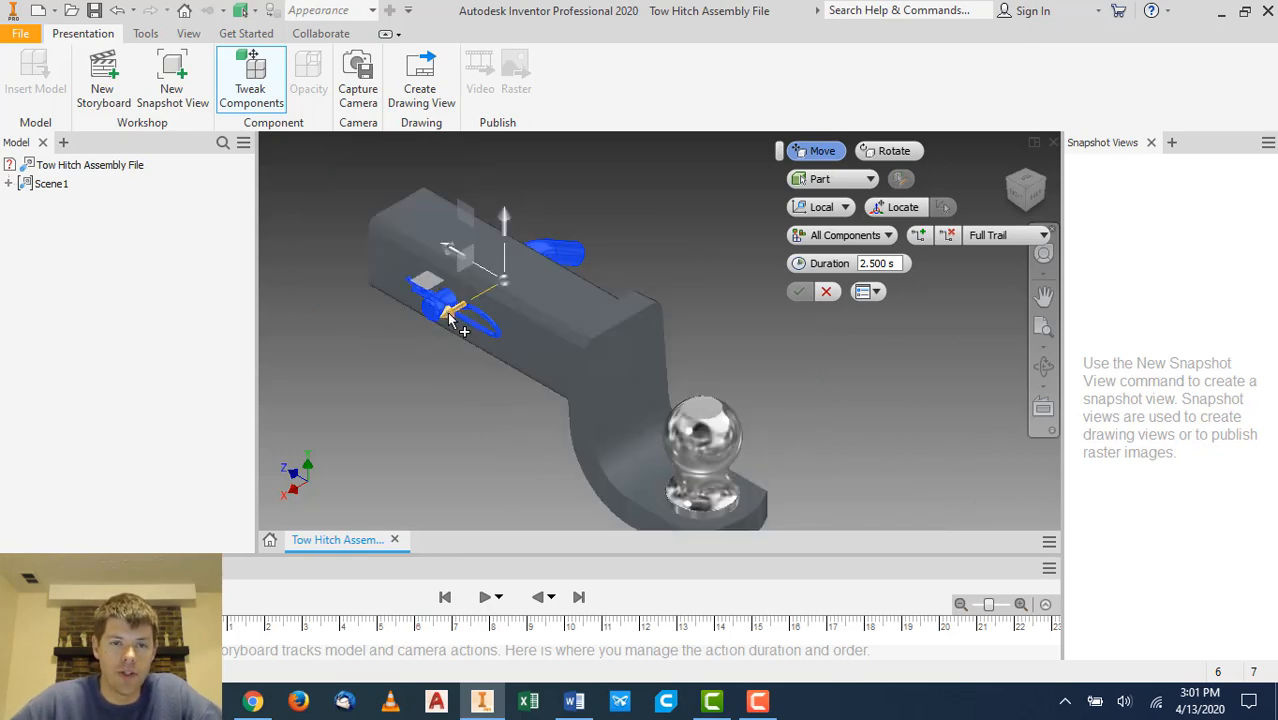
pyautogui.moveTo(450, 318); pyautogui.dragTo(681, 205)
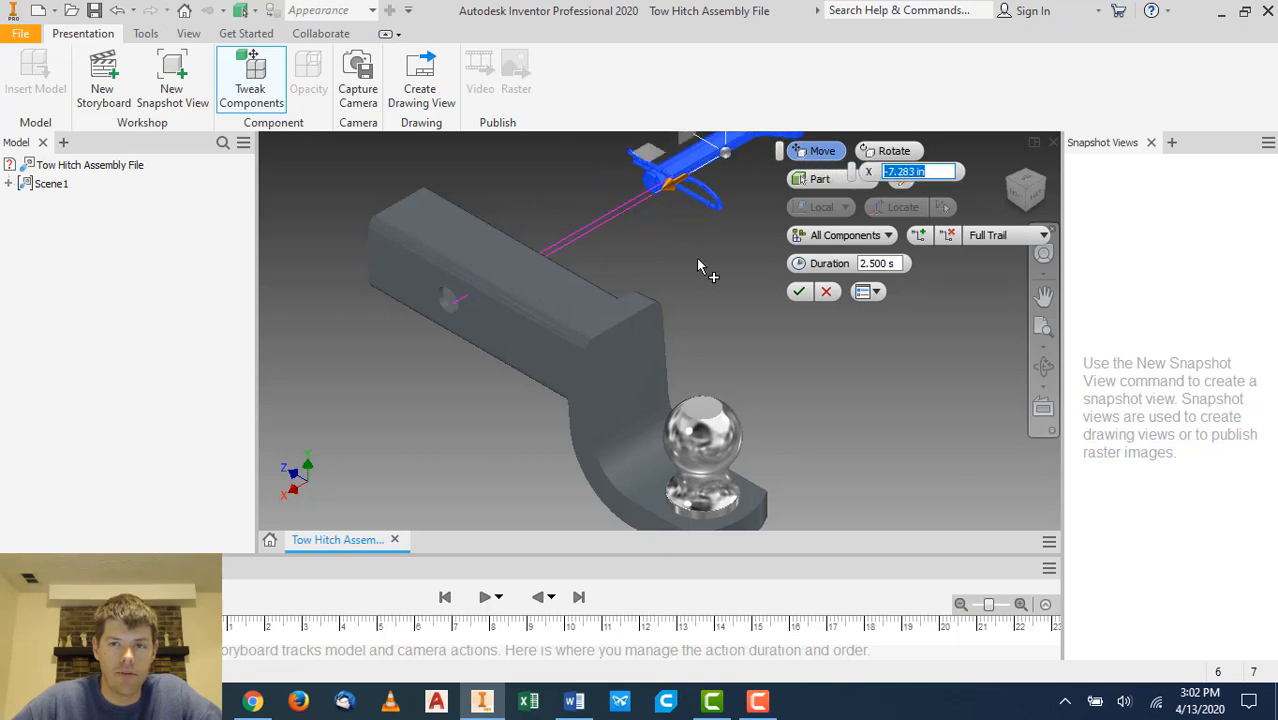
pyautogui.moveTo(696, 258); pyautogui.dragTo(591, 354, button='middle')
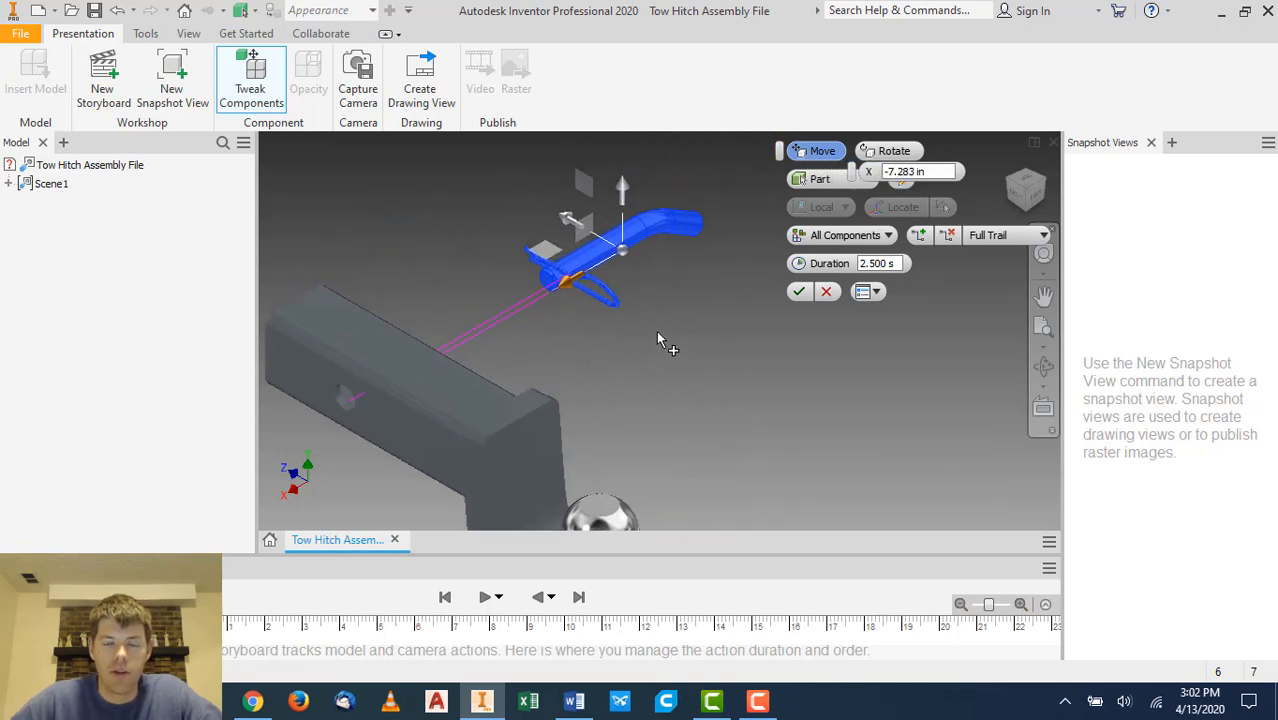
pyautogui.click(799, 293)
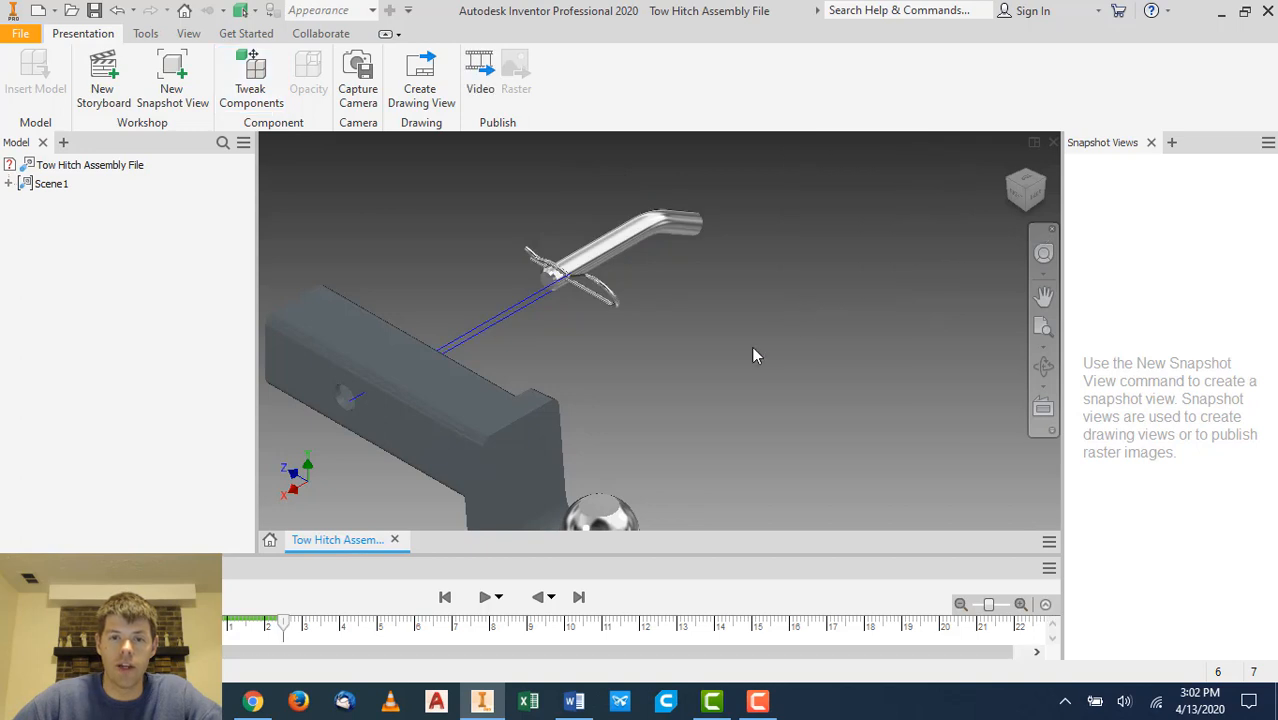
pyautogui.click(256, 92)
pyautogui.hotkey('ctrl', 'z')
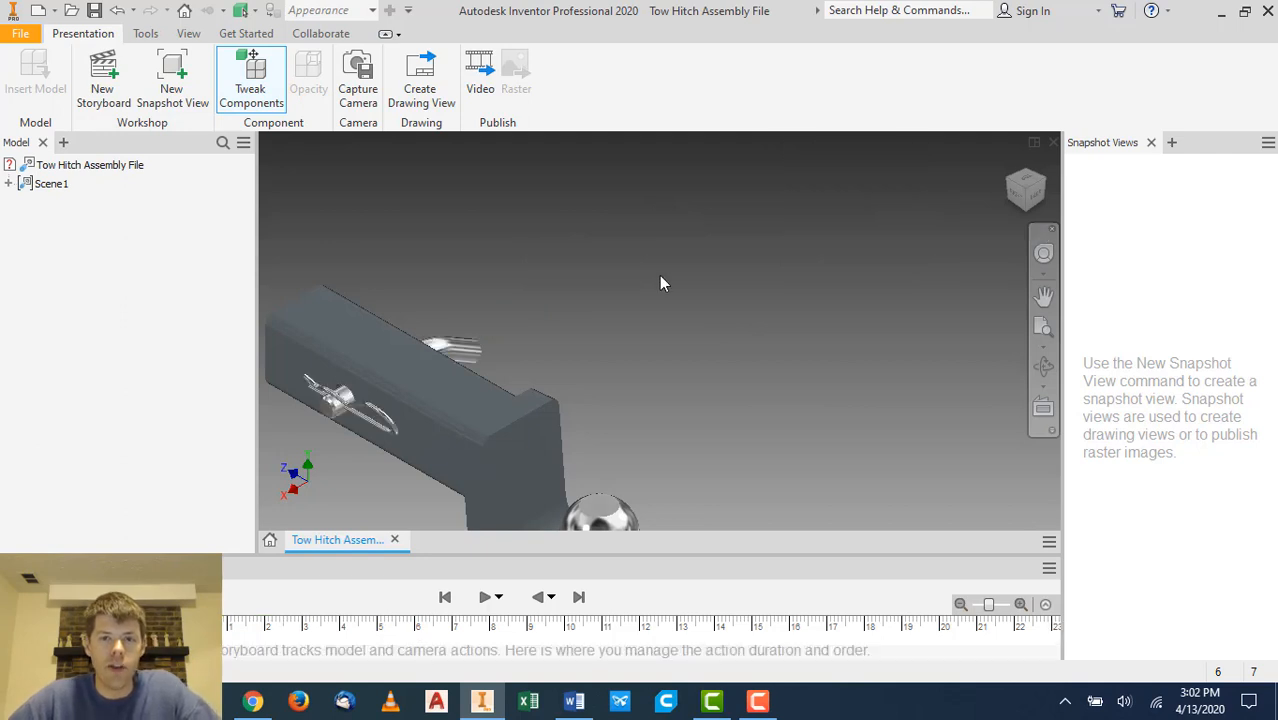
# - Tweak the hitch pin and clip out of the receiver by -5.512 in along X
pyautogui.click(252, 80)
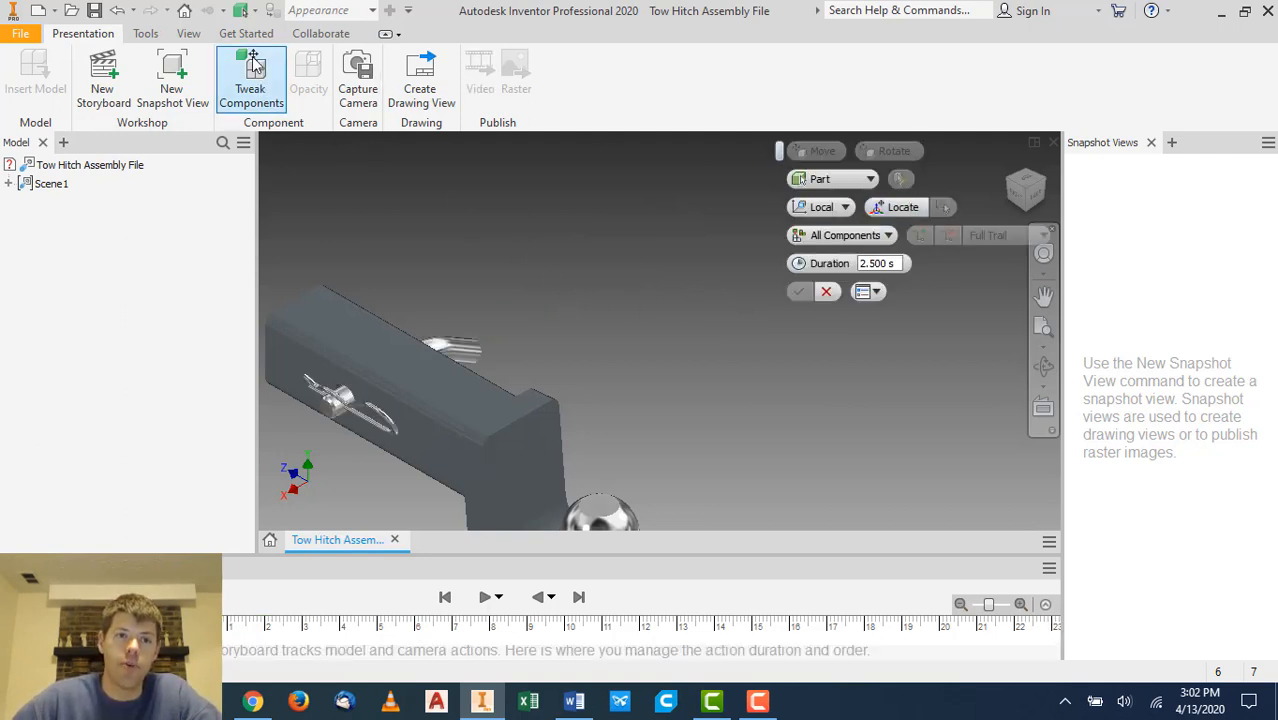
pyautogui.click(455, 354)
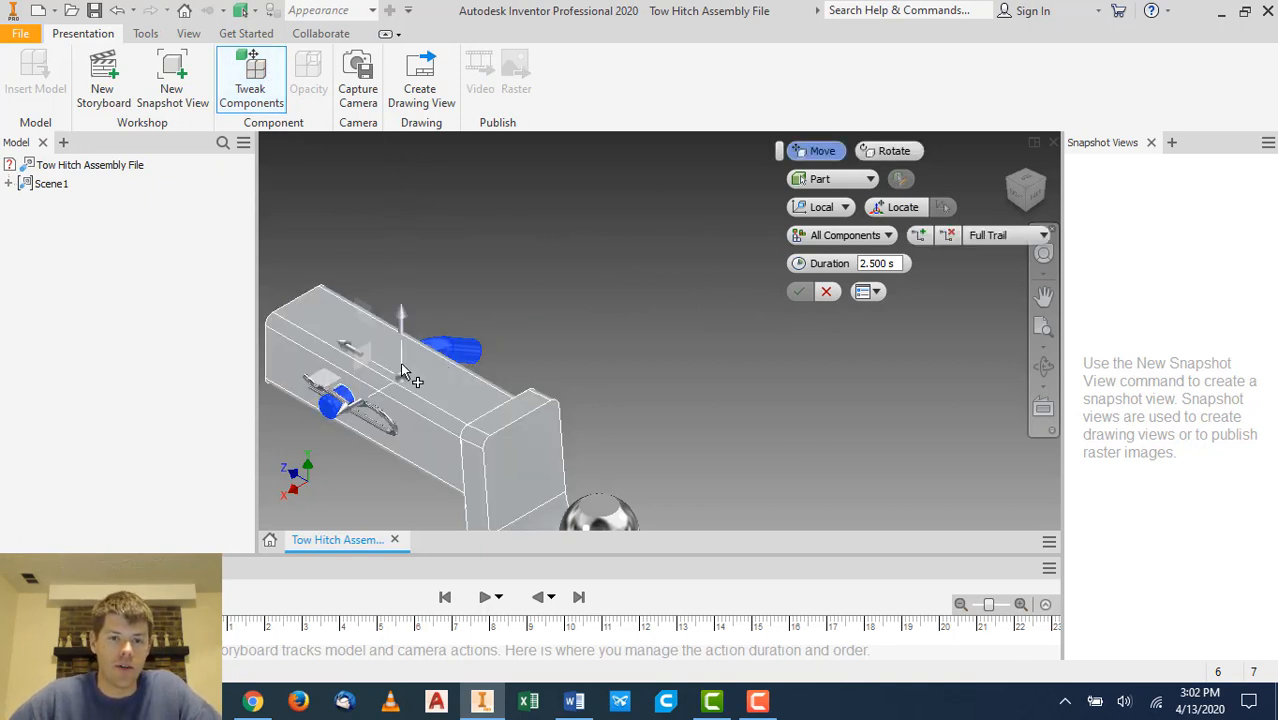
pyautogui.keyDown('ctrl'); pyautogui.click(376, 420); pyautogui.keyUp('ctrl')
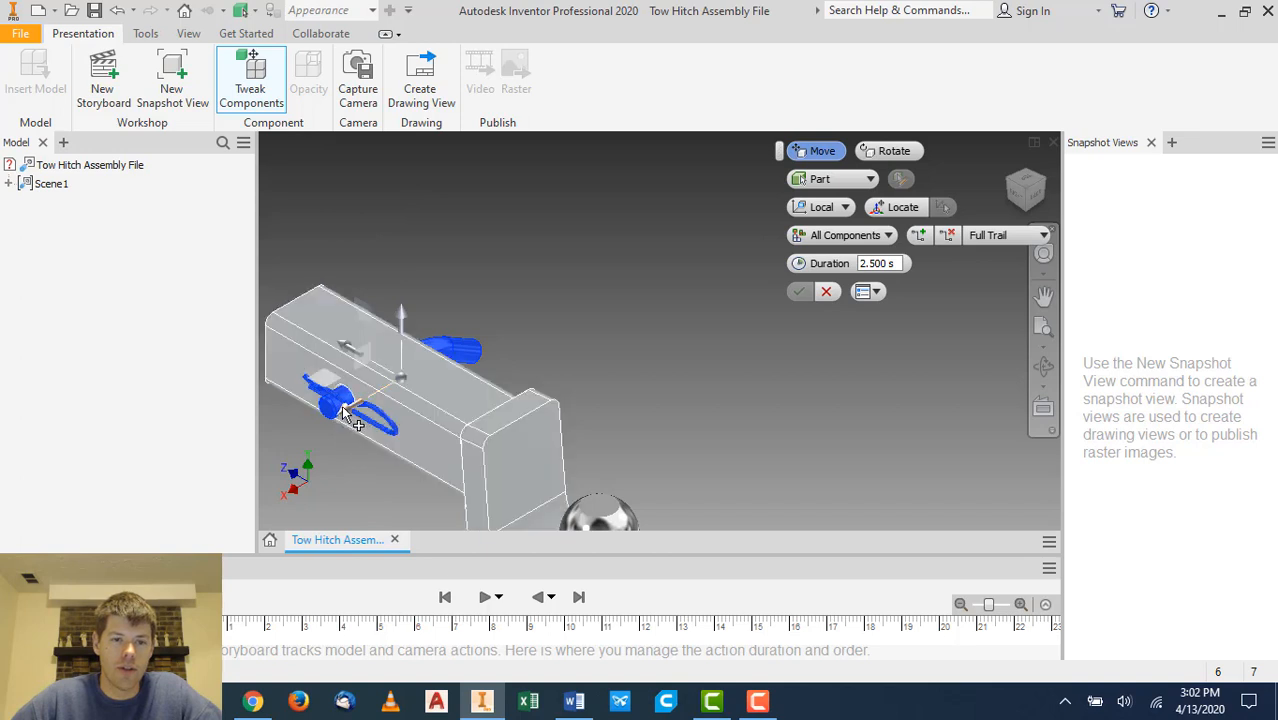
pyautogui.moveTo(343, 405); pyautogui.dragTo(522, 331)
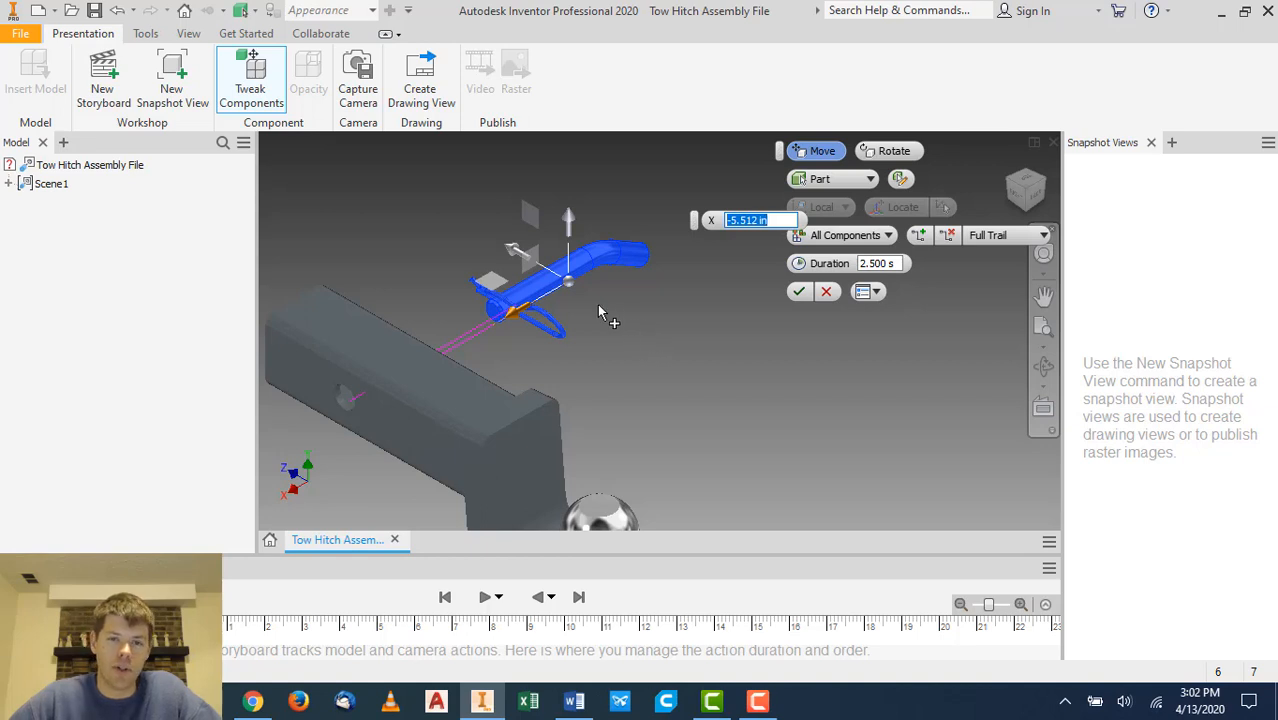
pyautogui.keyDown('ctrl'); pyautogui.click(541, 284); pyautogui.keyUp('ctrl')
pyautogui.keyDown('ctrl'); pyautogui.click(551, 322); pyautogui.keyUp('ctrl')
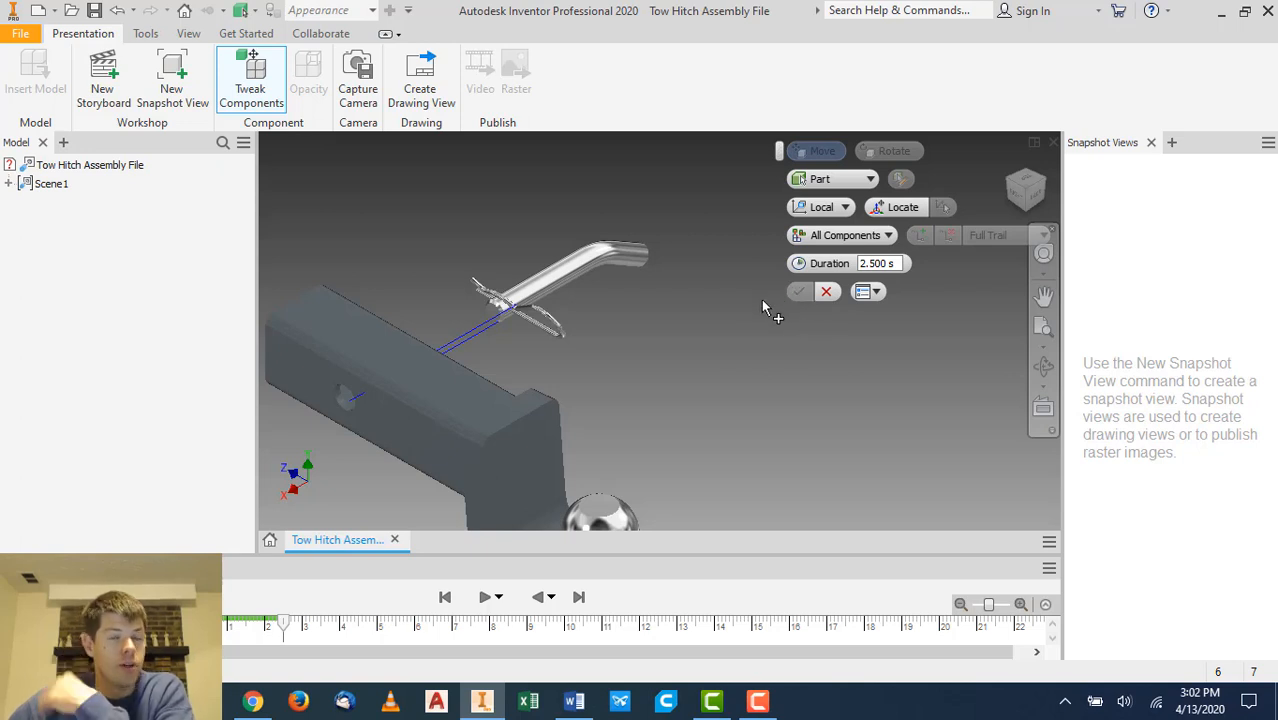
pyautogui.click(557, 325)
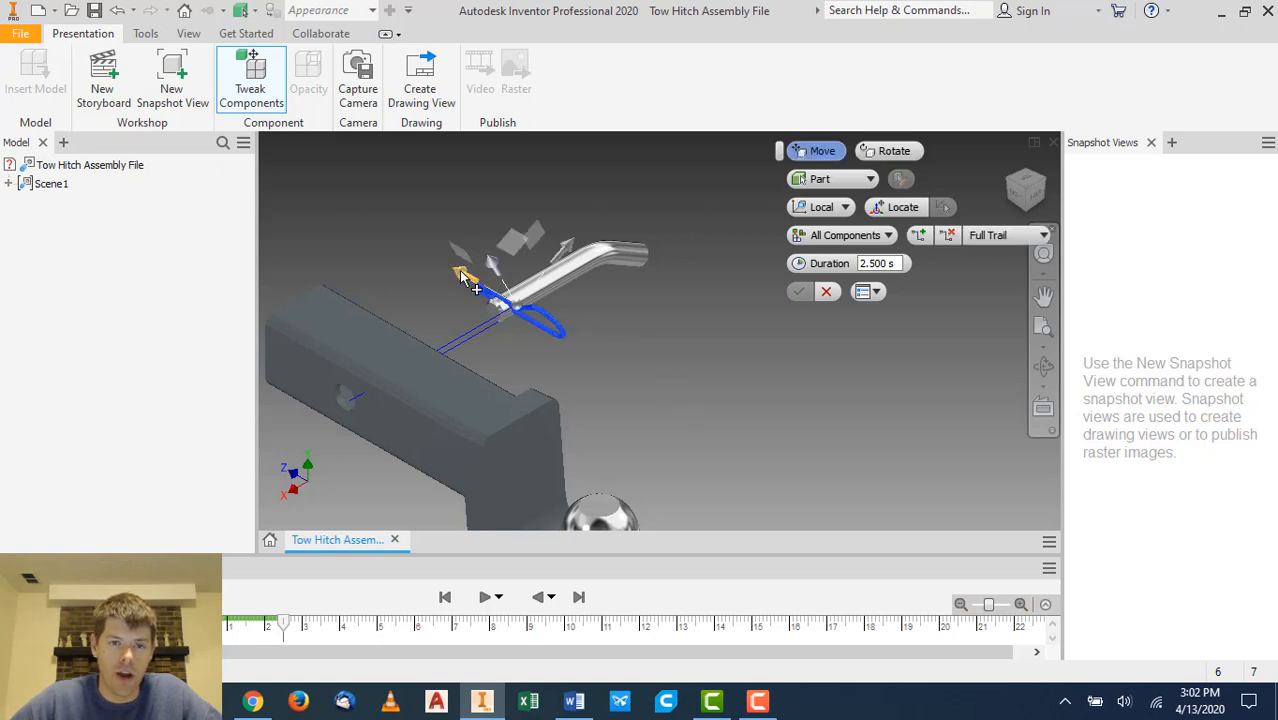
pyautogui.moveTo(463, 279); pyautogui.dragTo(596, 330)
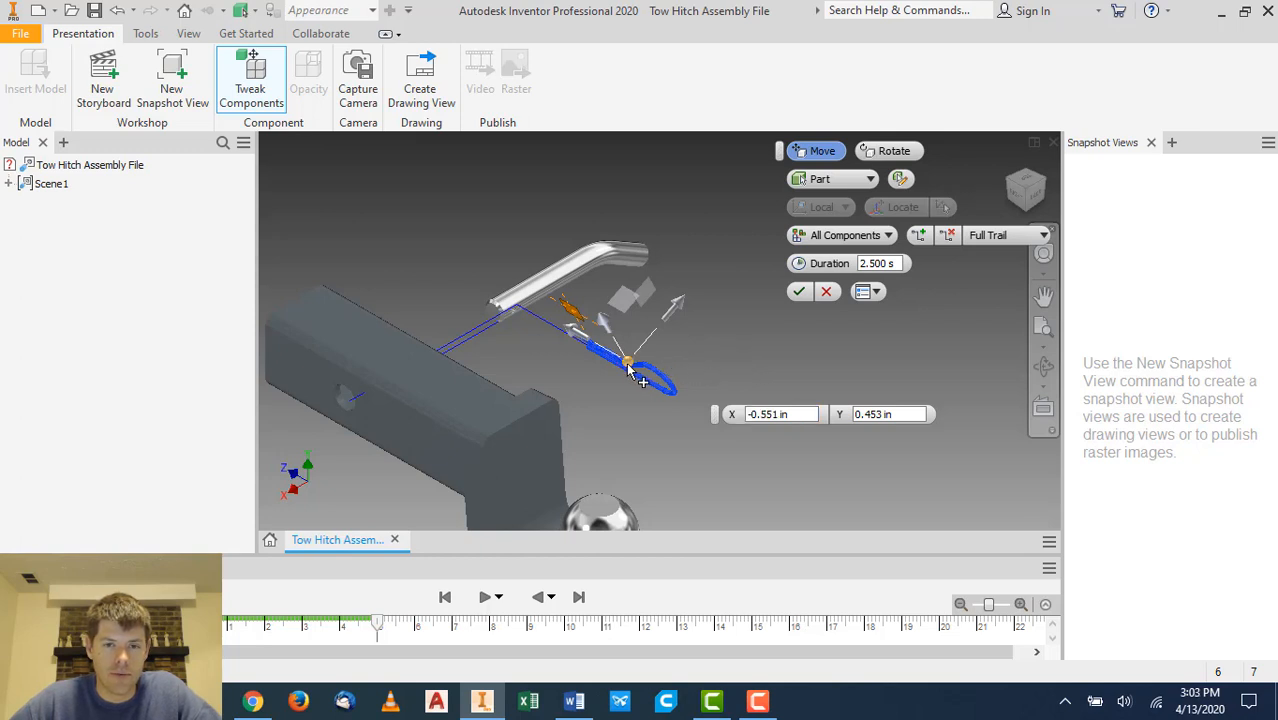
pyautogui.moveTo(628, 370); pyautogui.dragTo(790, 362)
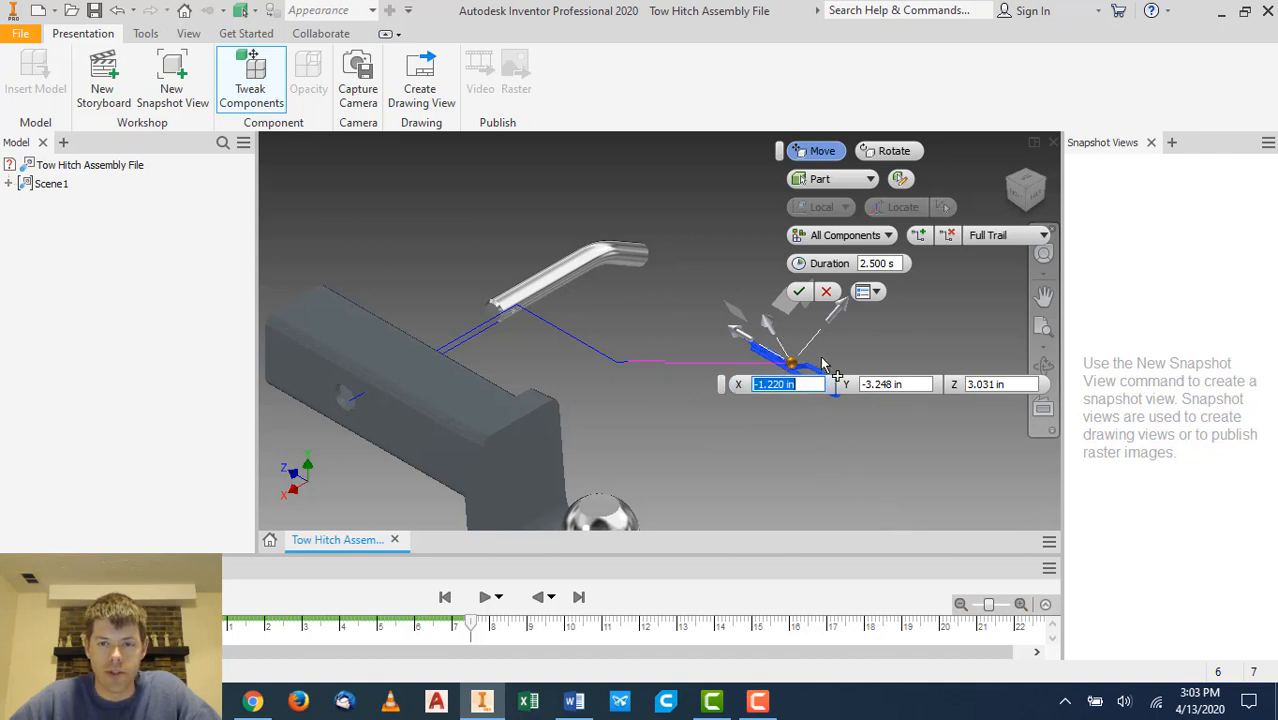
pyautogui.click(826, 292)
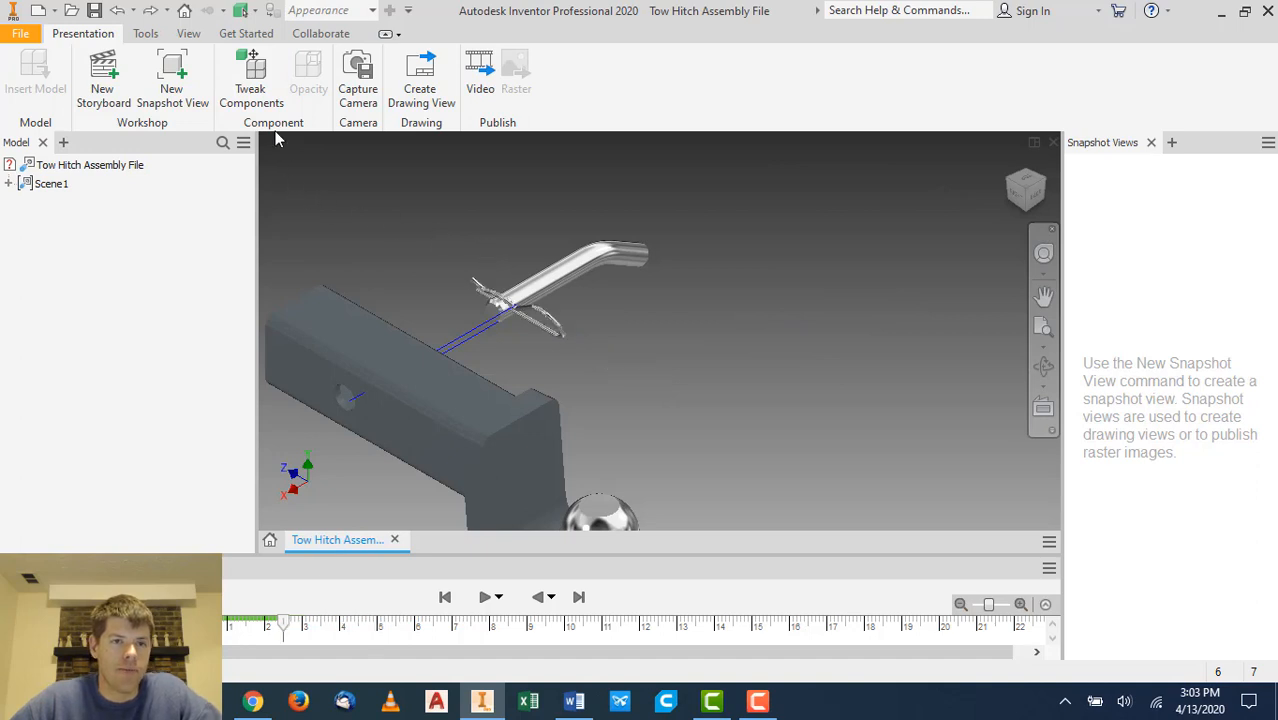
# - Tweak the hitch clip by rotating it 10 deg about the pin and moving it -3.287 in along X
pyautogui.click(257, 88)
pyautogui.click(515, 305)
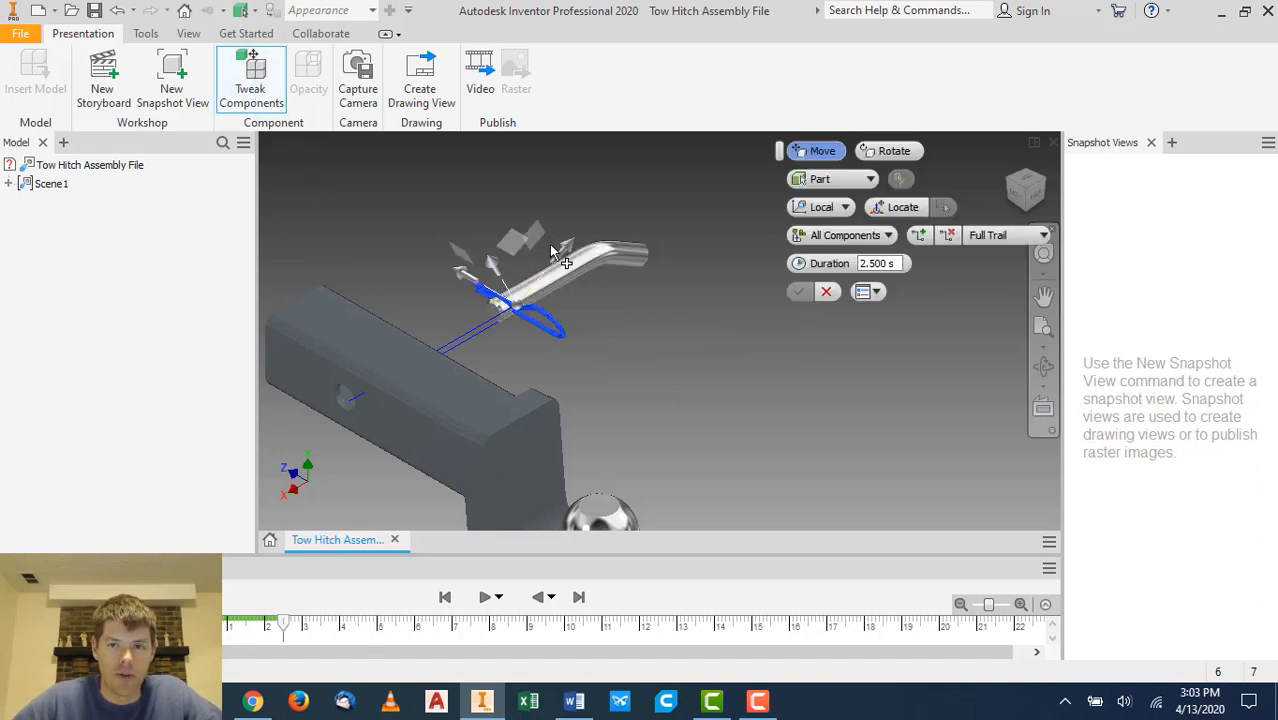
pyautogui.click(899, 211)
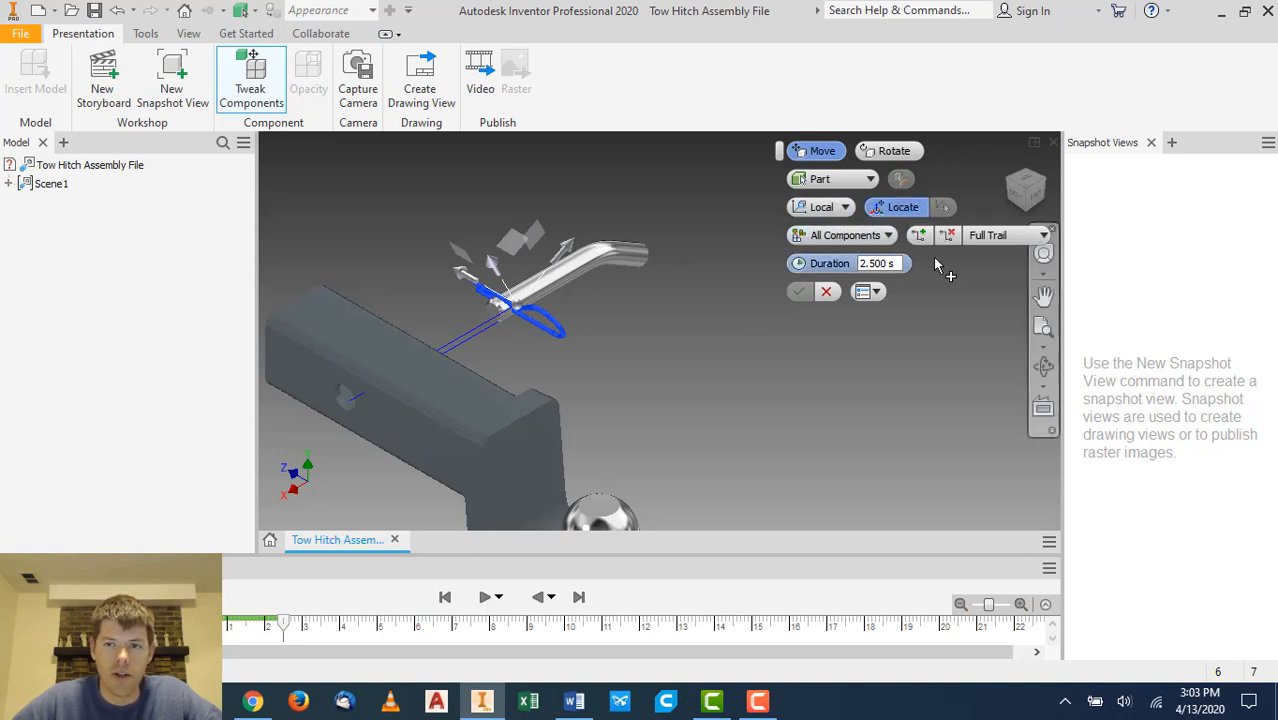
pyautogui.click(991, 237)
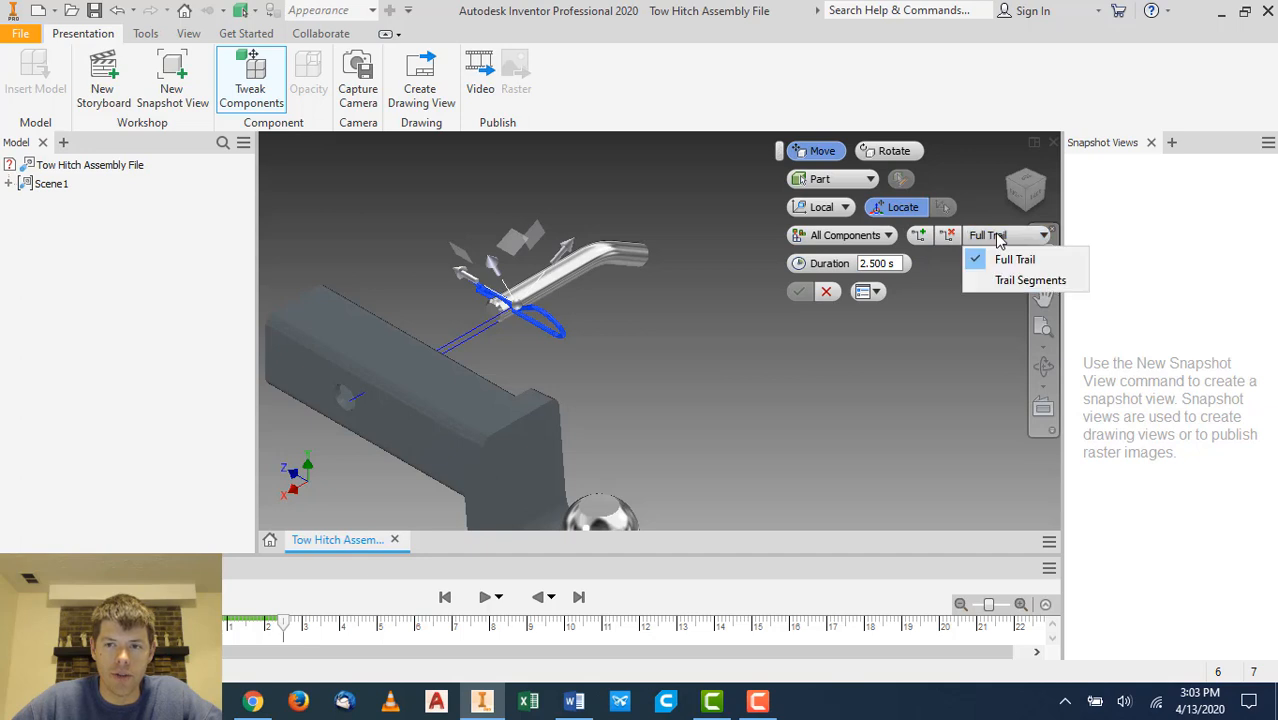
pyautogui.click(990, 236)
pyautogui.click(877, 246)
pyautogui.click(880, 242)
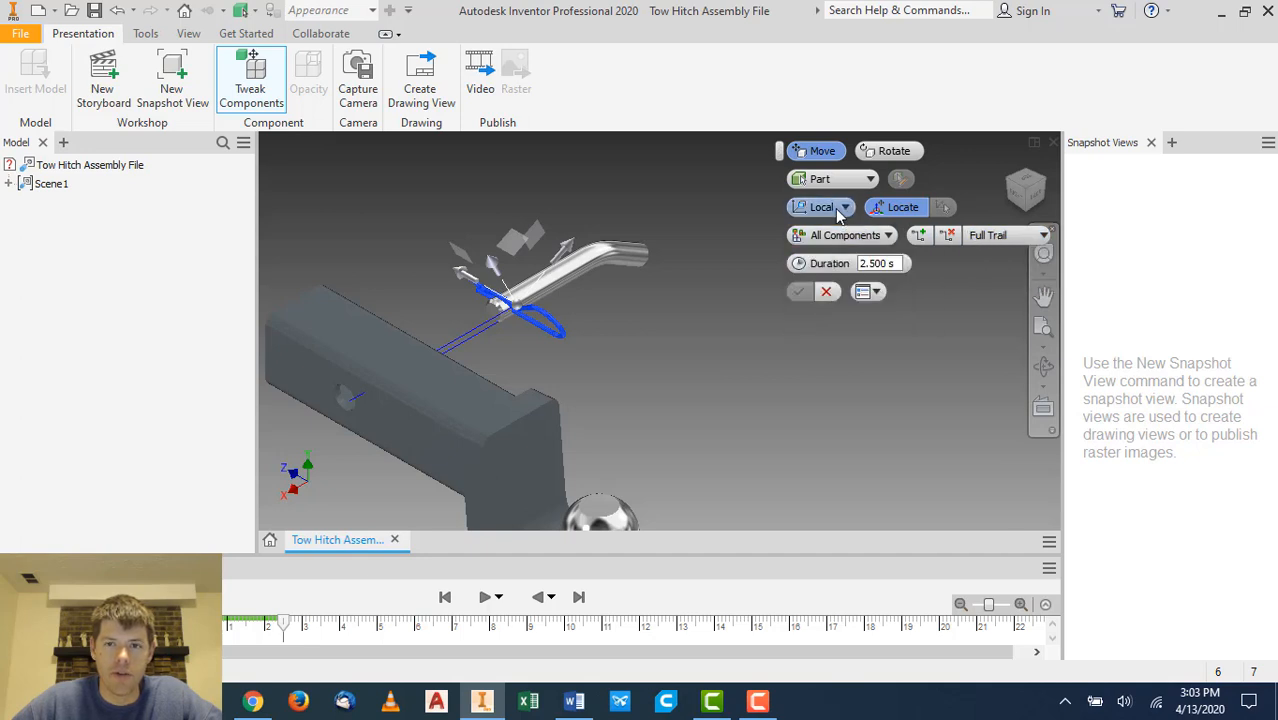
pyautogui.click(840, 210)
pyautogui.click(840, 212)
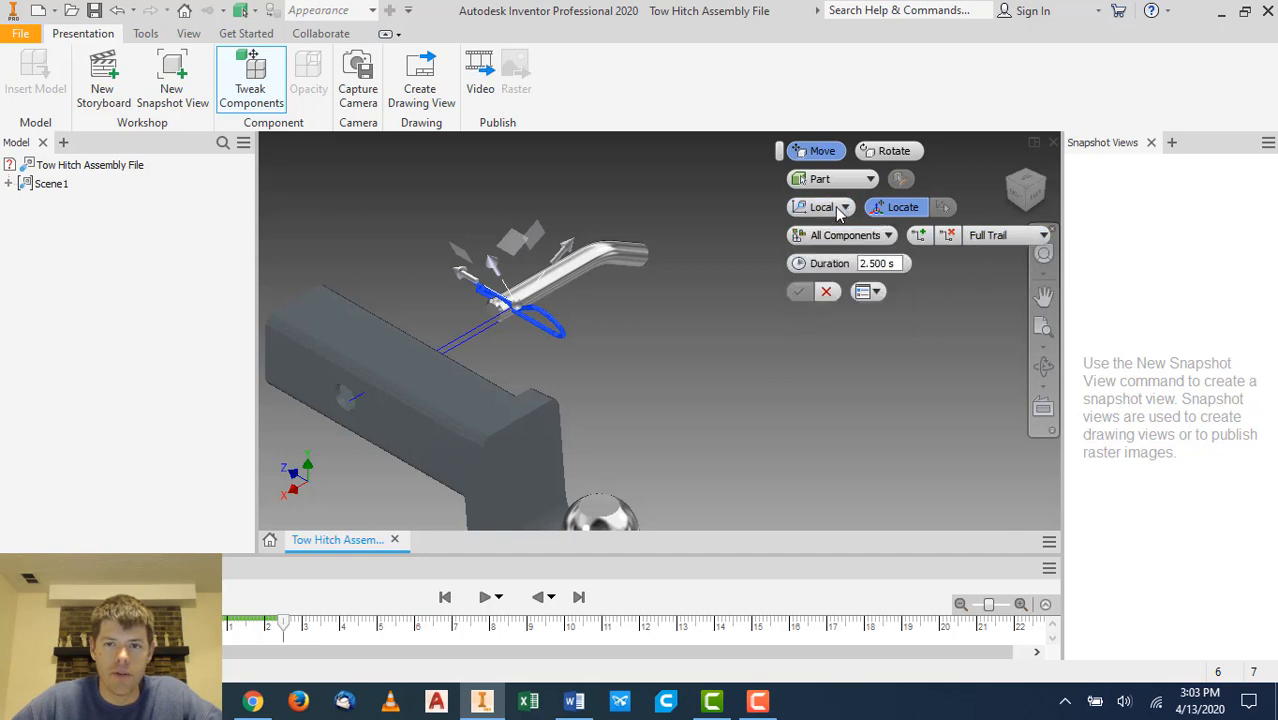
pyautogui.click(895, 152)
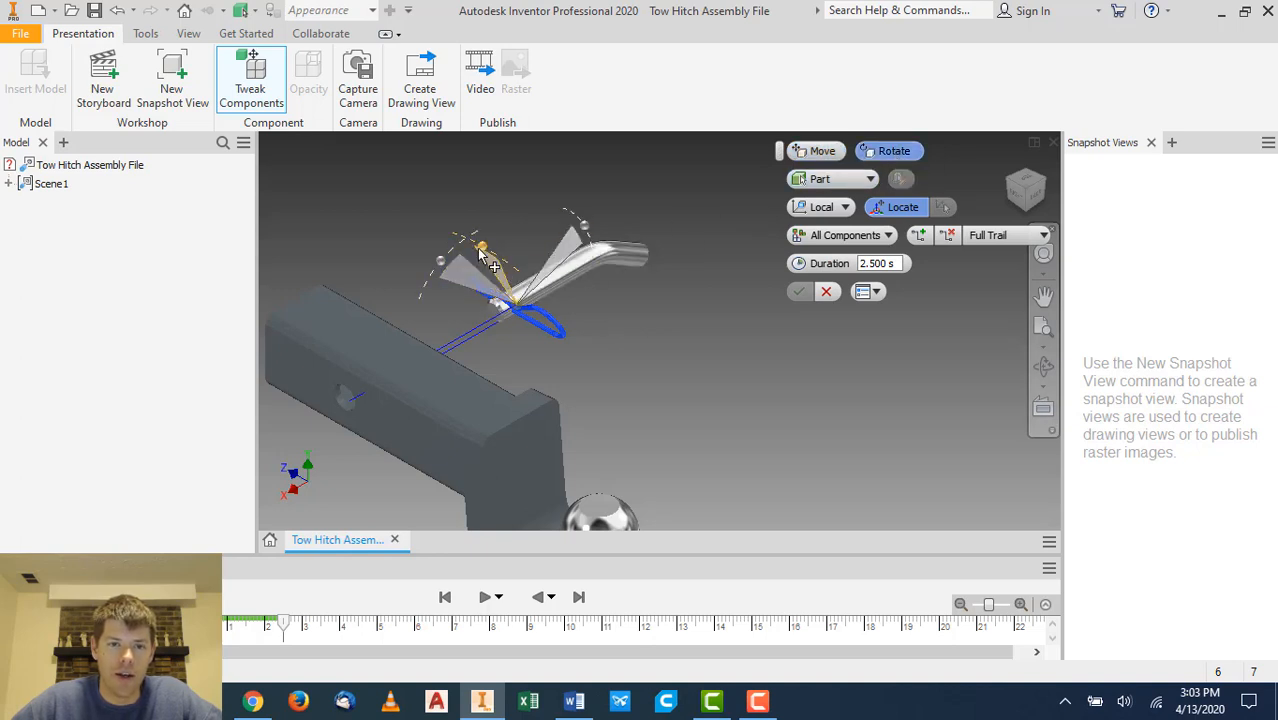
pyautogui.moveTo(478, 247); pyautogui.dragTo(596, 232)
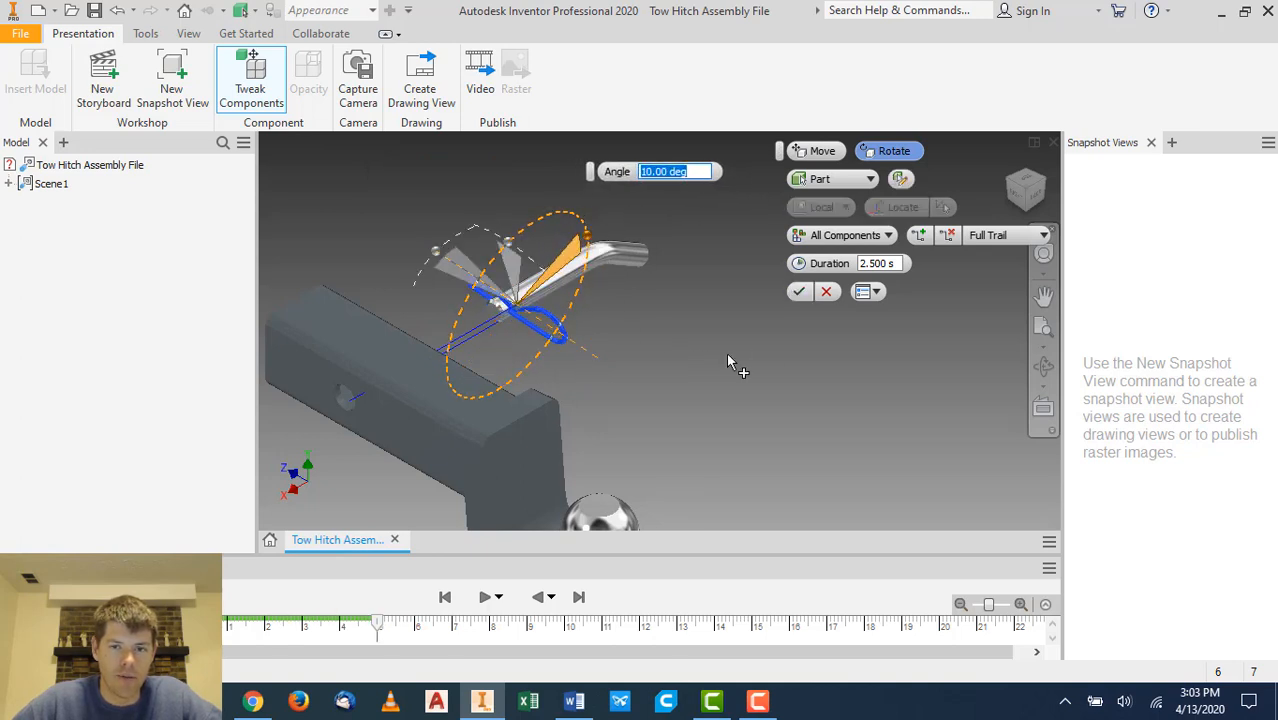
pyautogui.click(800, 150)
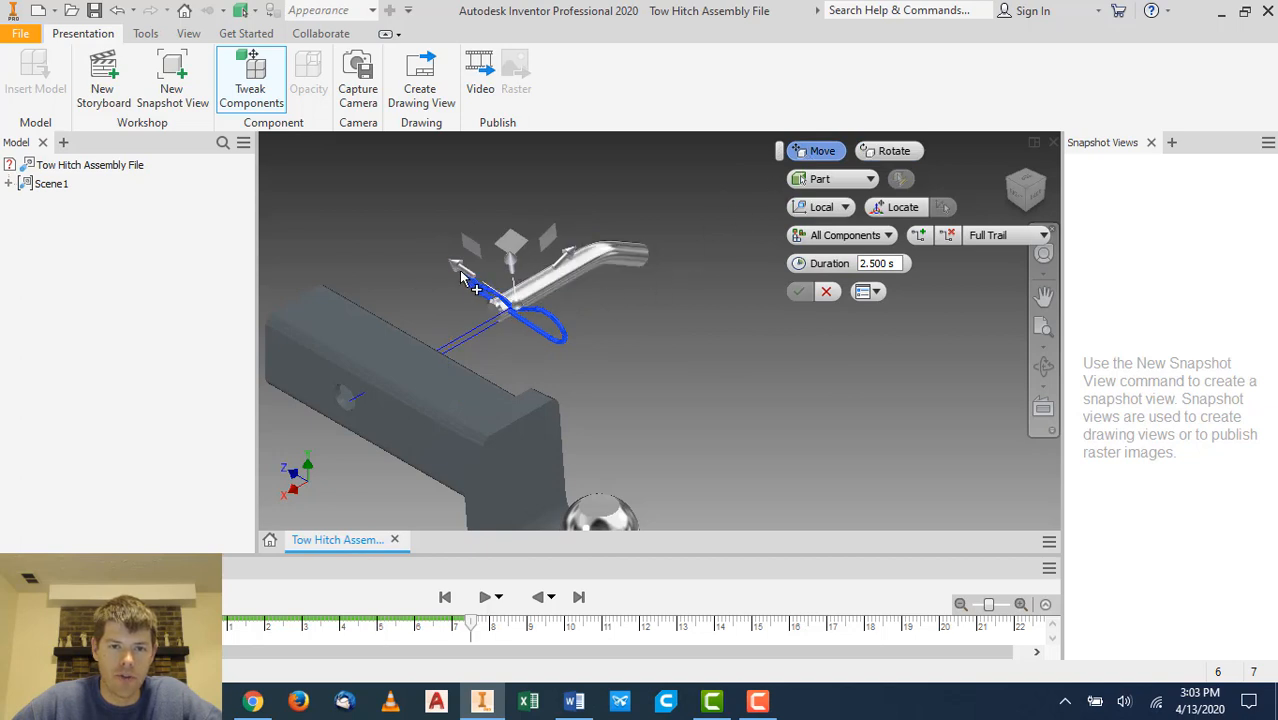
pyautogui.moveTo(462, 279); pyautogui.dragTo(598, 342)
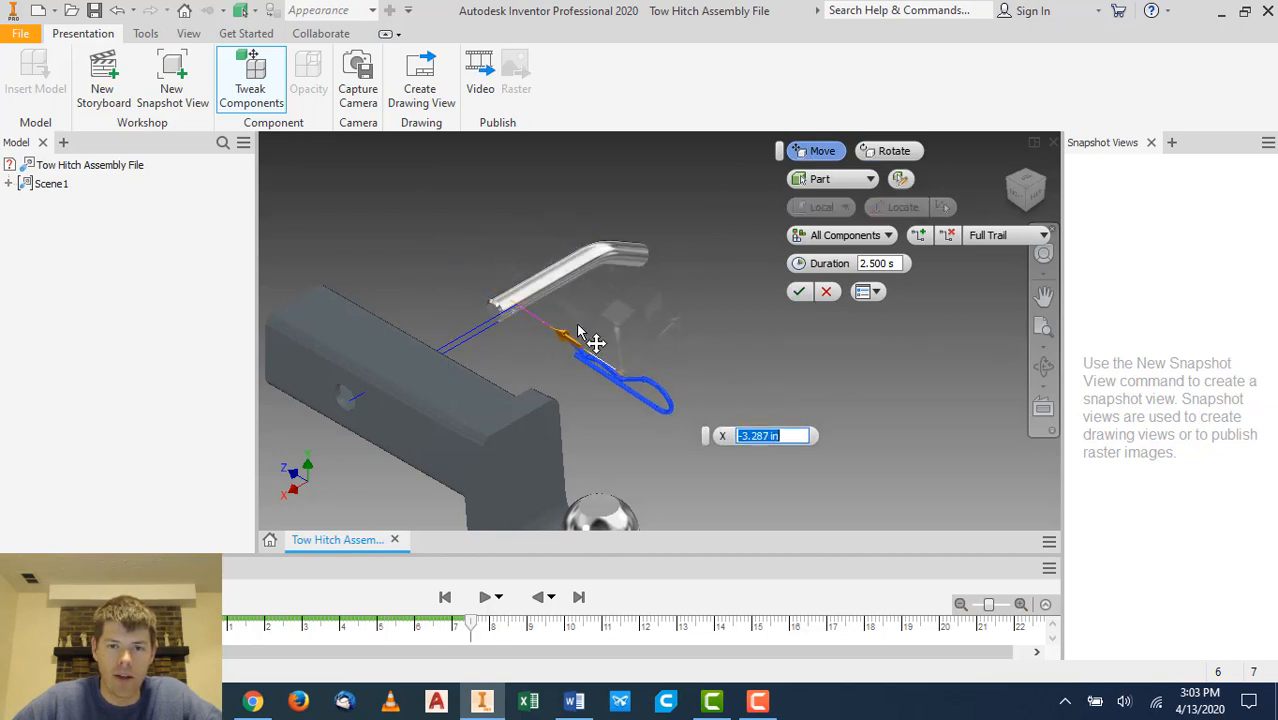
pyautogui.click(800, 292)
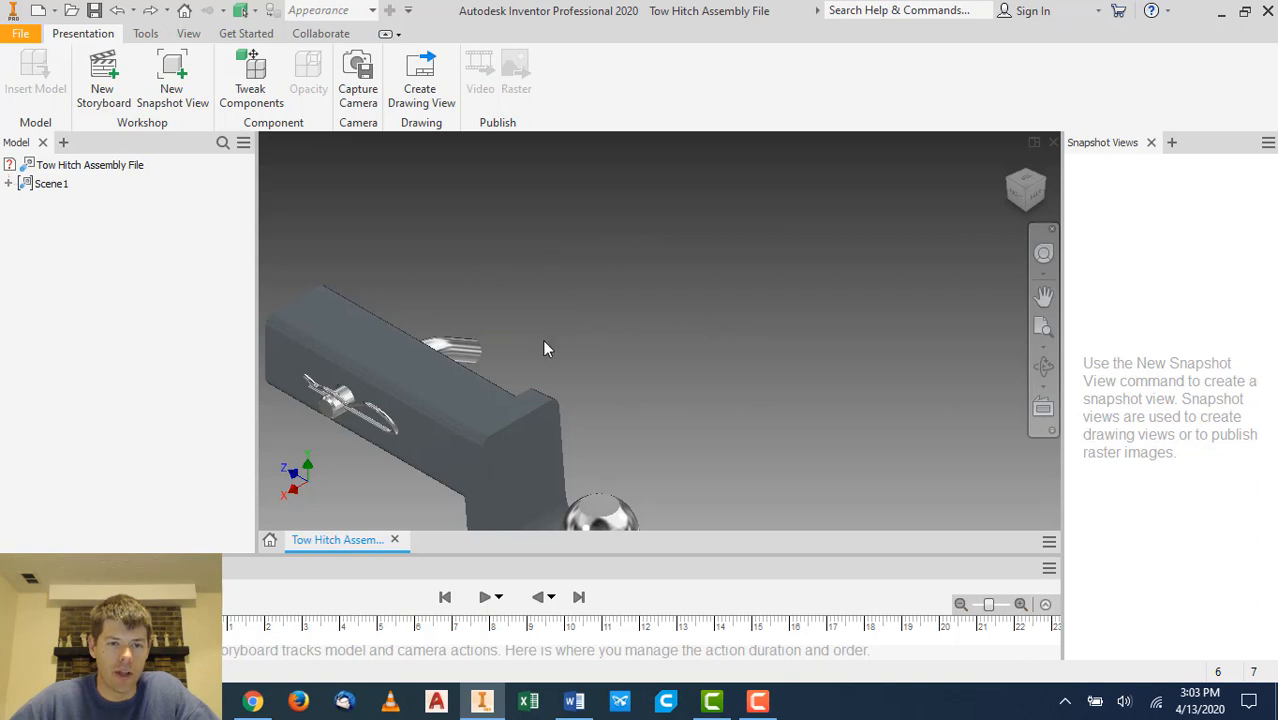
# - Tweak the hitch pin and clip out of the receiver by -5.059 in along X
pyautogui.click(270, 90)
pyautogui.click(384, 408)
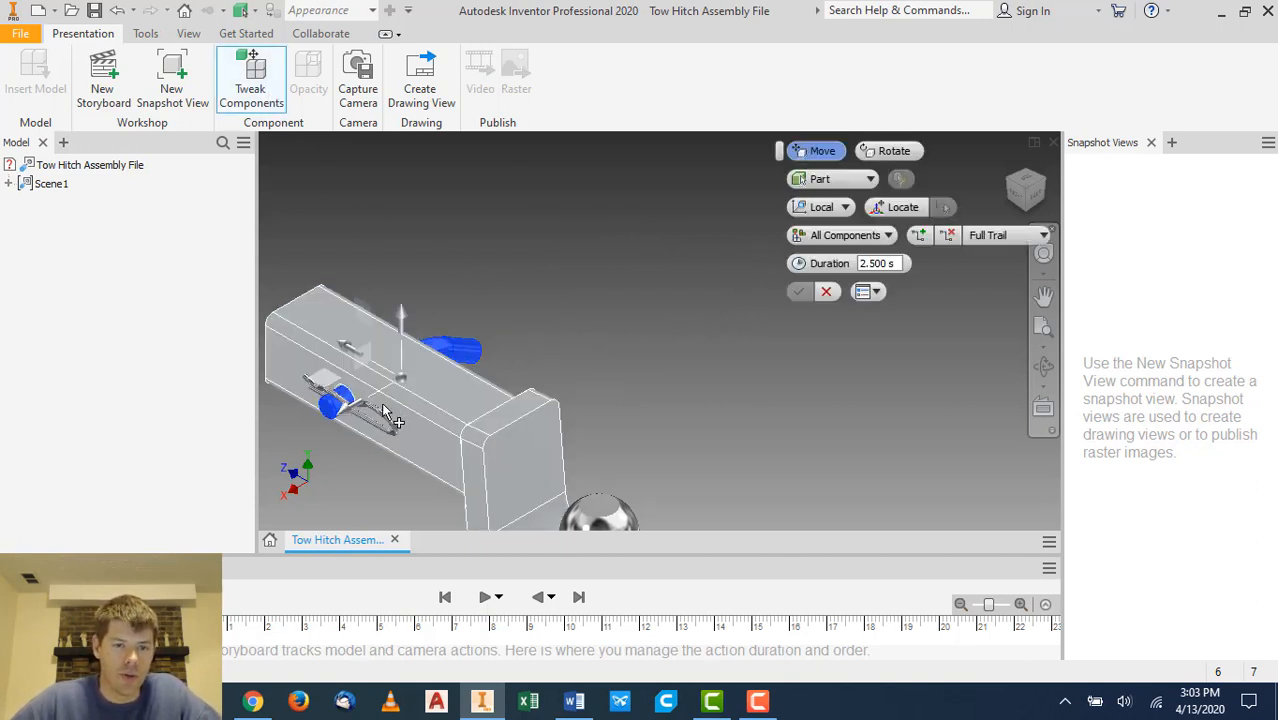
pyautogui.keyDown('ctrl'); pyautogui.click(383, 409); pyautogui.keyUp('ctrl')
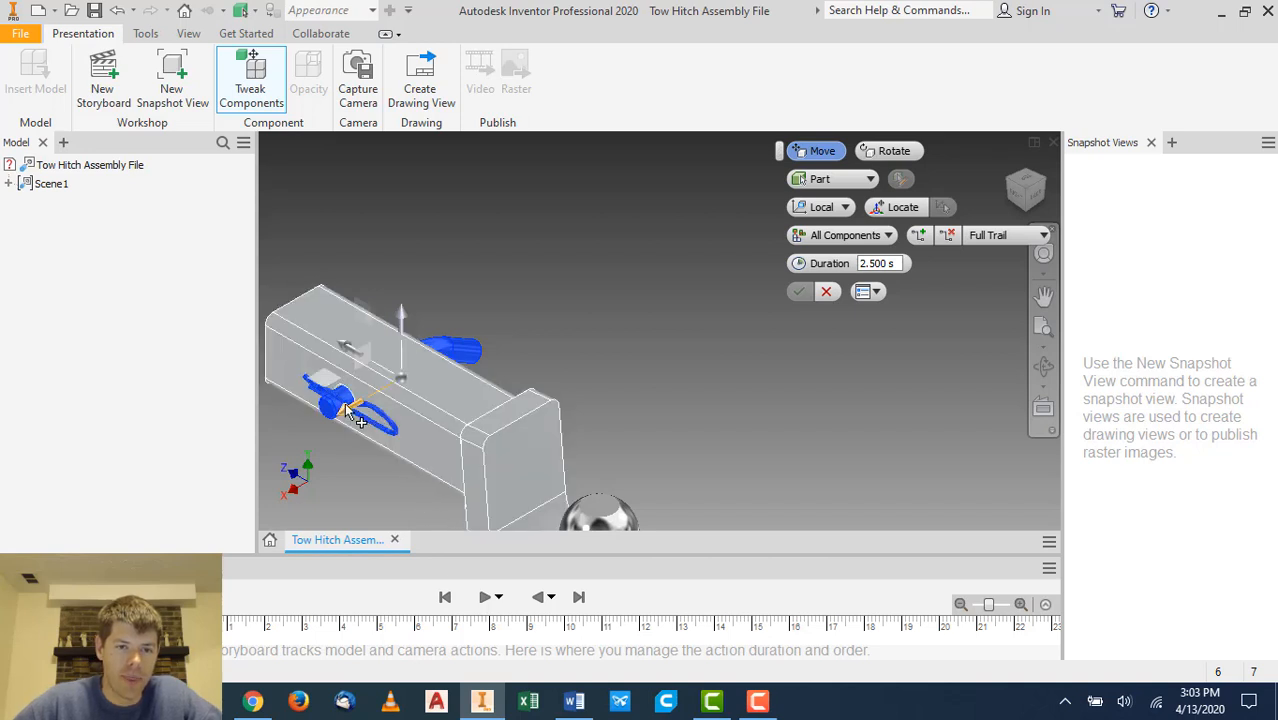
pyautogui.moveTo(345, 401); pyautogui.dragTo(453, 360)
pyautogui.moveTo(506, 330); pyautogui.dragTo(507, 330)
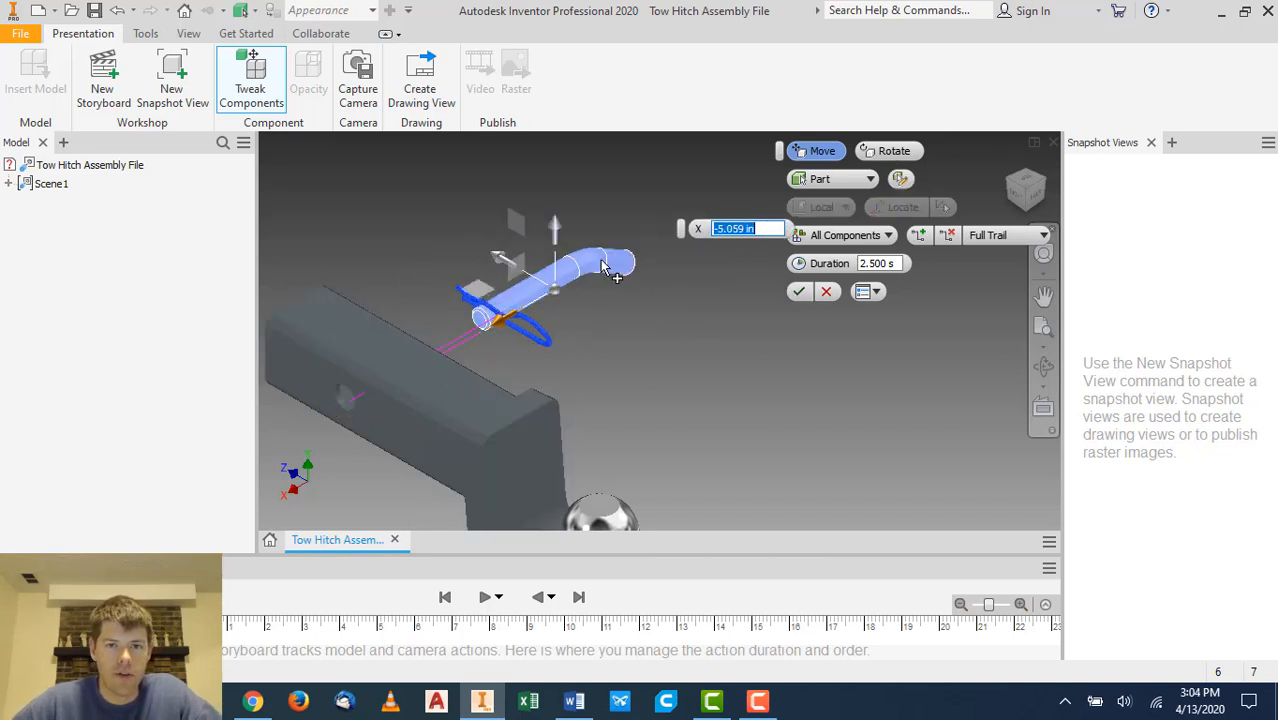
pyautogui.press('Return')
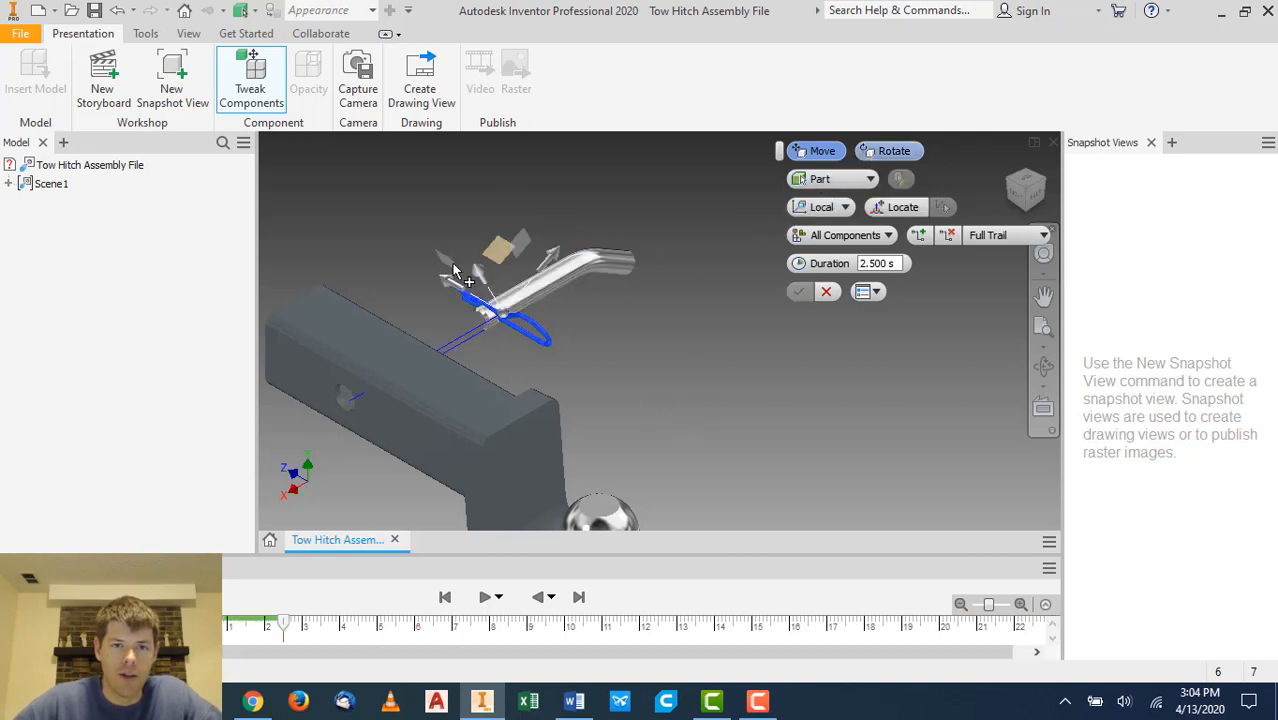
# - Slide the clip along the pin away from the receiver and rotate it 25 deg
pyautogui.moveTo(447, 282); pyautogui.dragTo(545, 322)
pyautogui.click(889, 150)
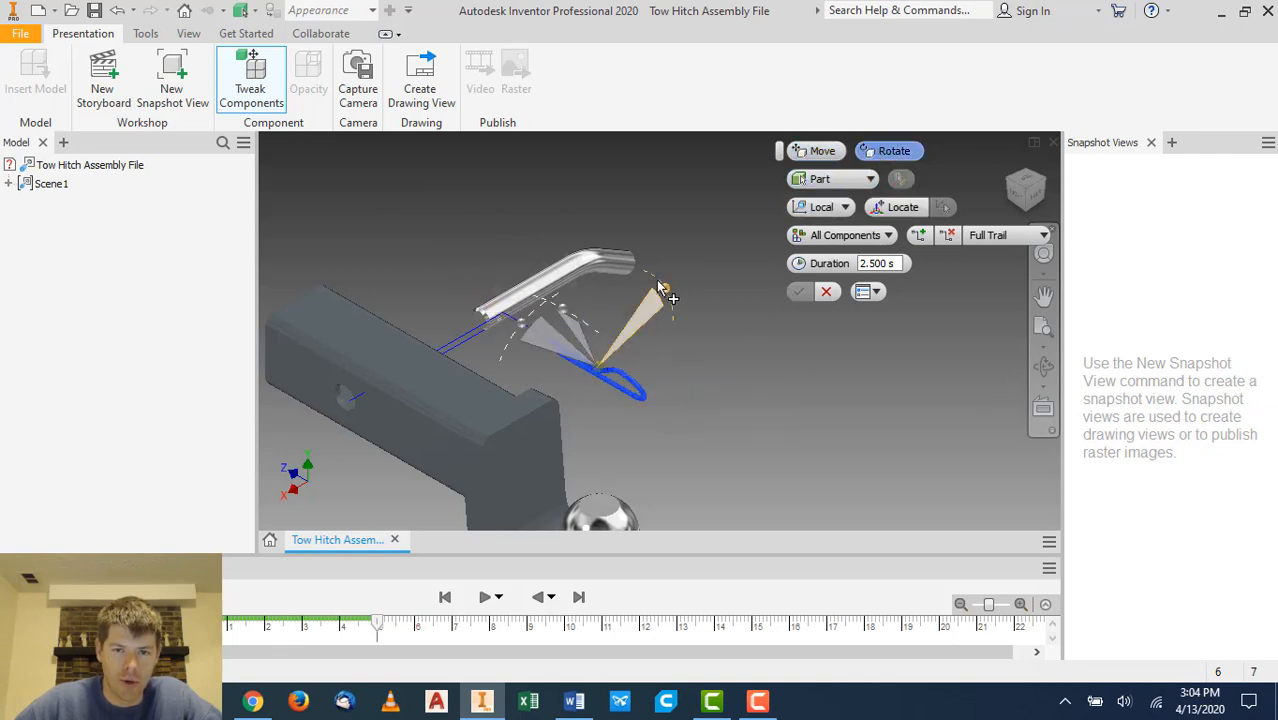
pyautogui.moveTo(659, 284); pyautogui.dragTo(683, 301)
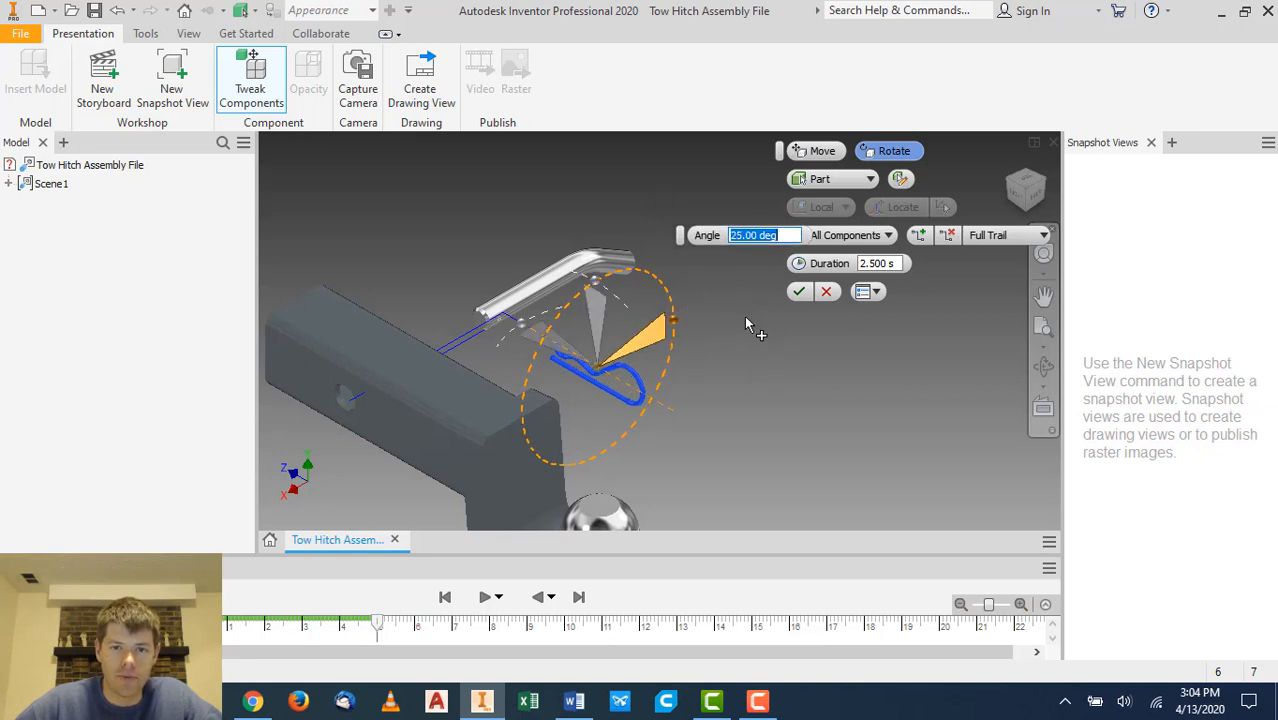
pyautogui.click(637, 383)
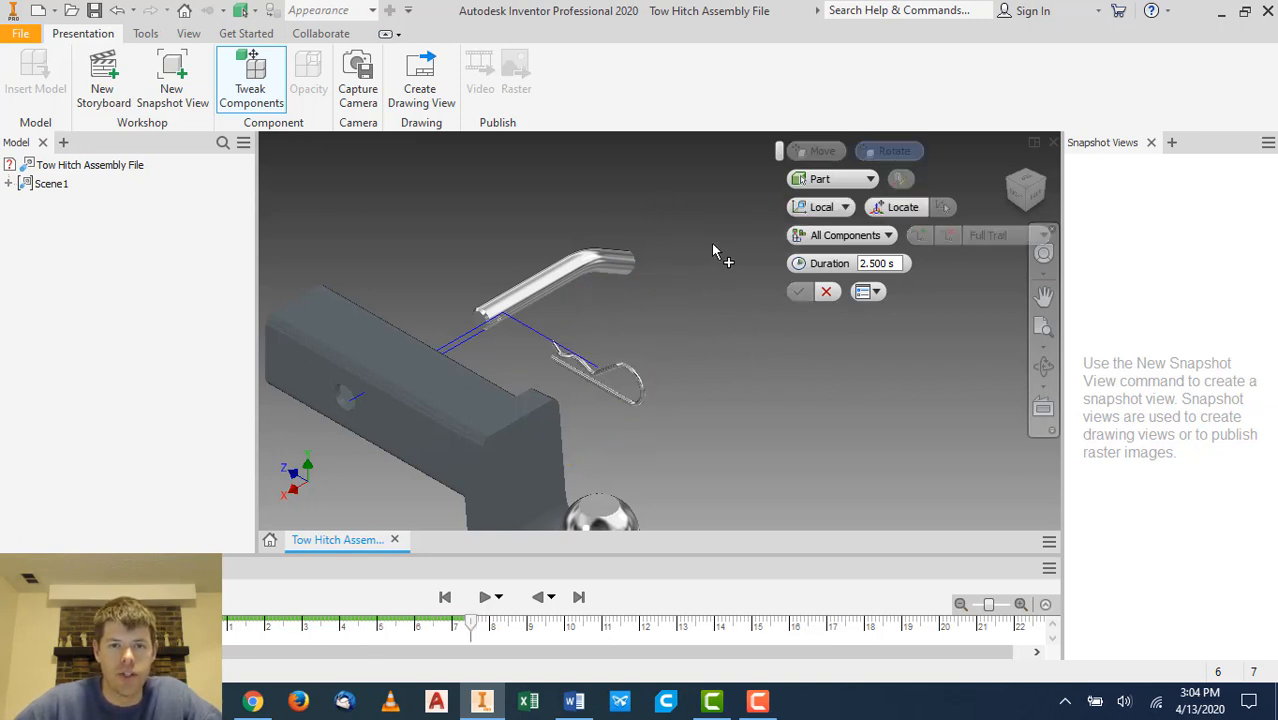
pyautogui.scroll(-4, 714, 222)
pyautogui.scroll(3, 722, 244)
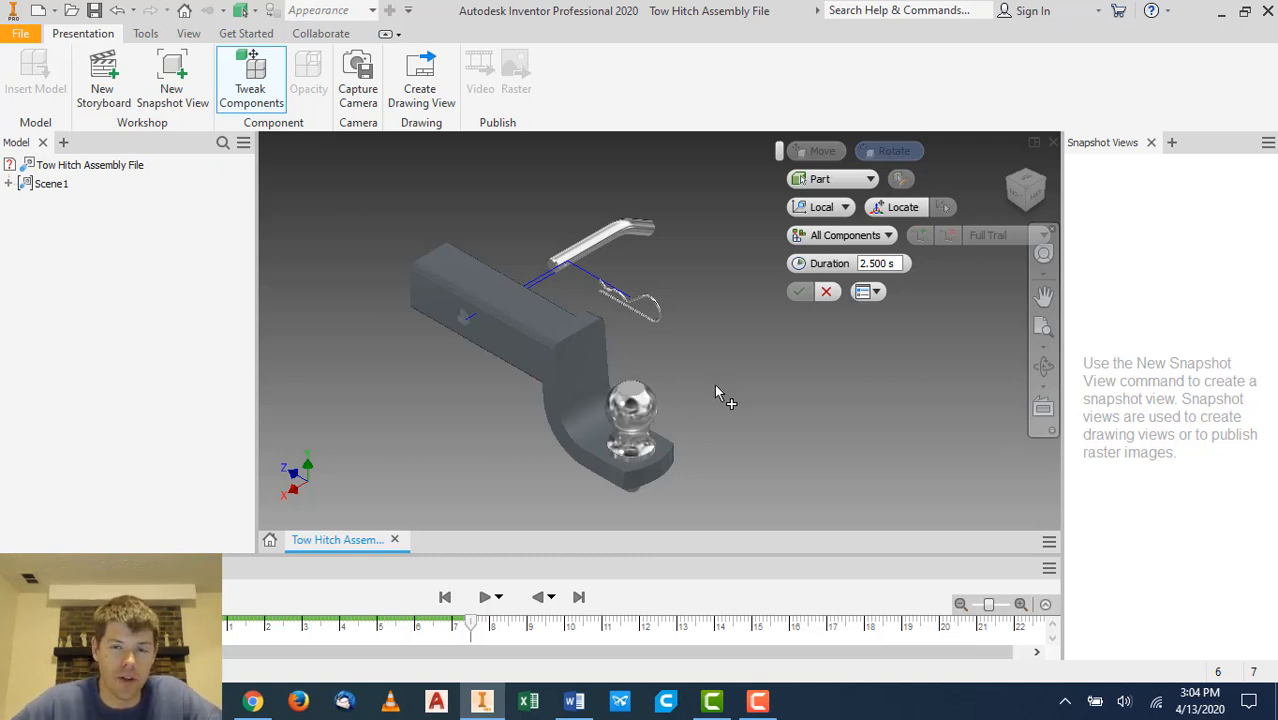
# - Raise the hitch ball 3.071 in along Y and move the hitch pin and clip 2.618 in along Z
pyautogui.click(633, 404)
pyautogui.moveTo(632, 373); pyautogui.dragTo(690, 300)
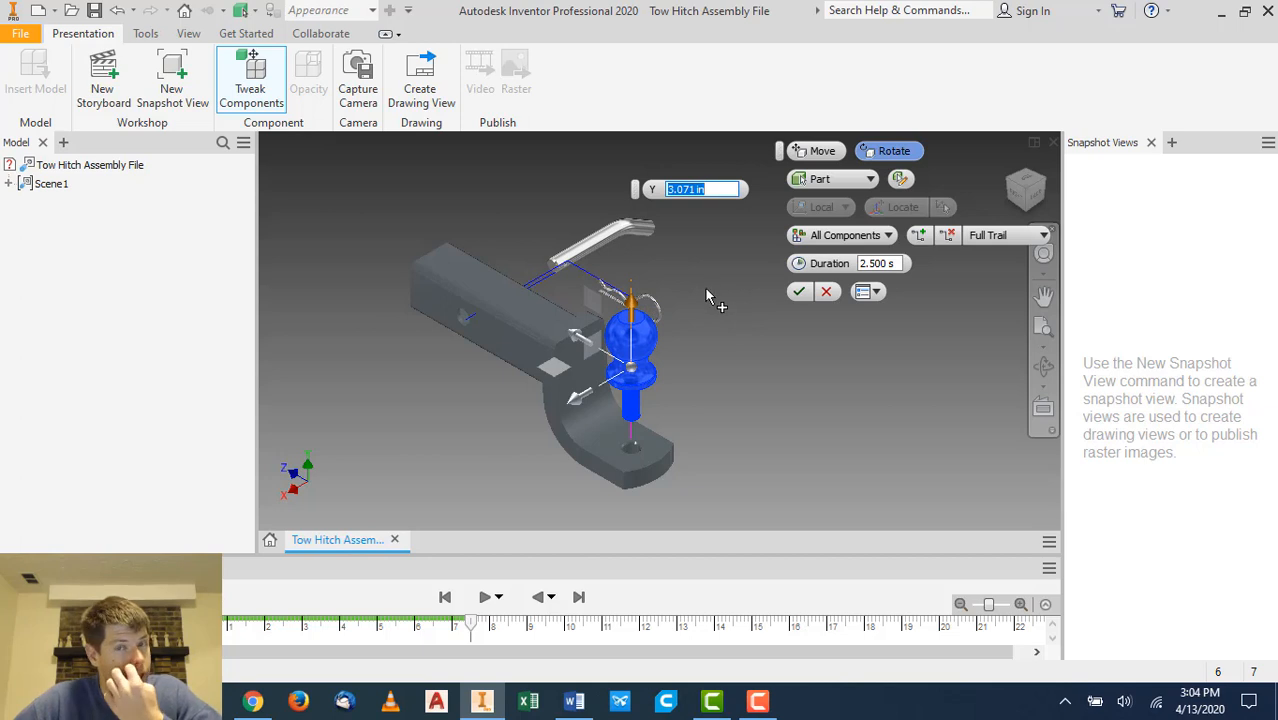
pyautogui.click(635, 238)
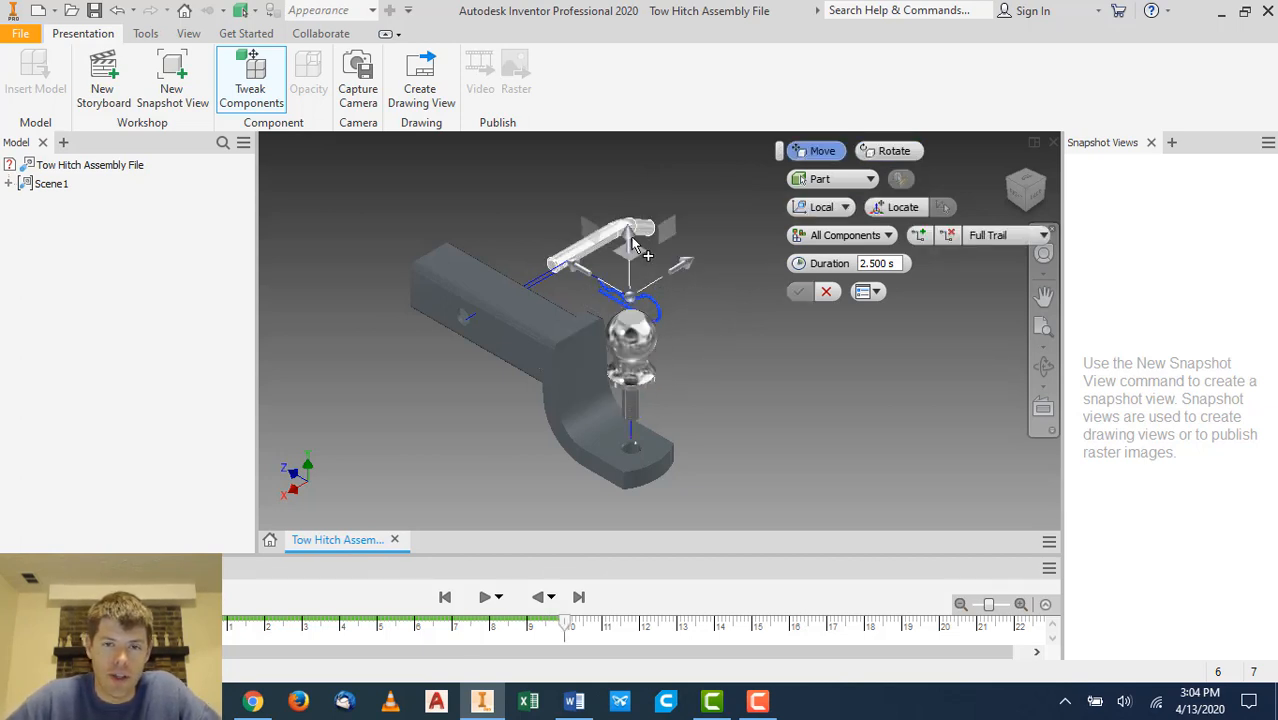
pyautogui.moveTo(707, 274); pyautogui.dragTo(756, 248)
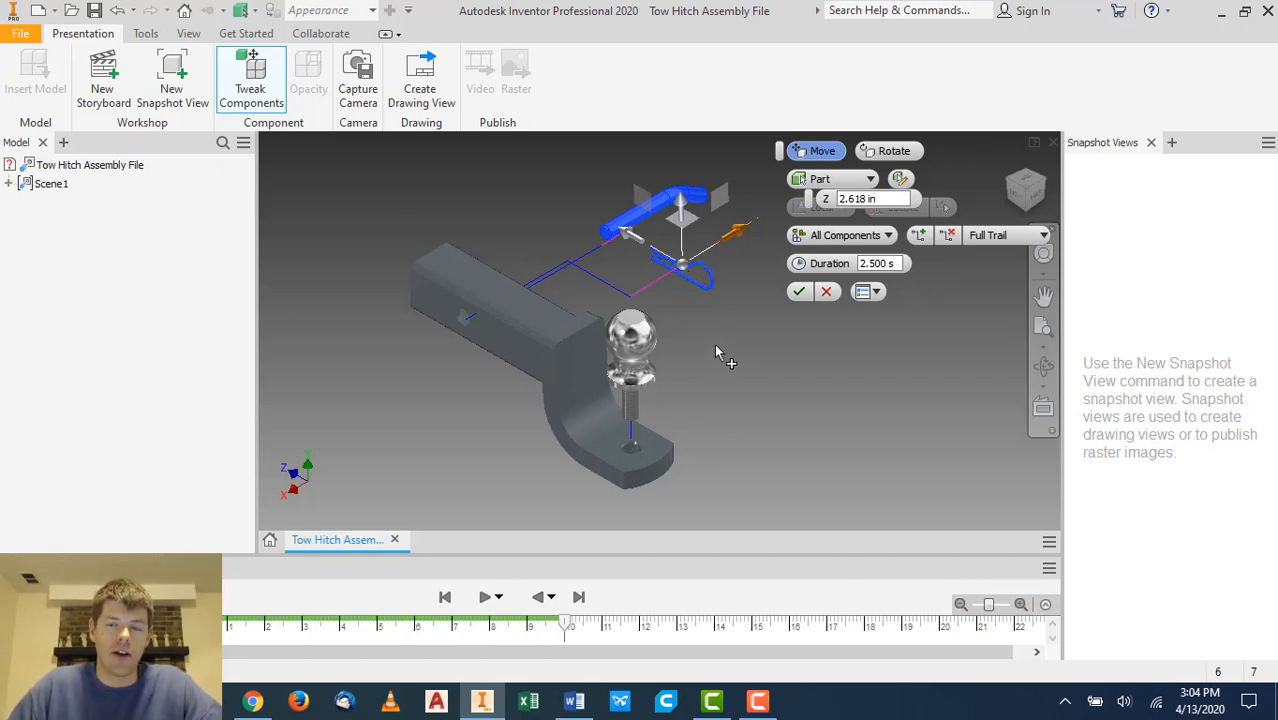
# - Raise the hitch ball another 1.043 in along Y and apply the tweak
pyautogui.click(632, 324)
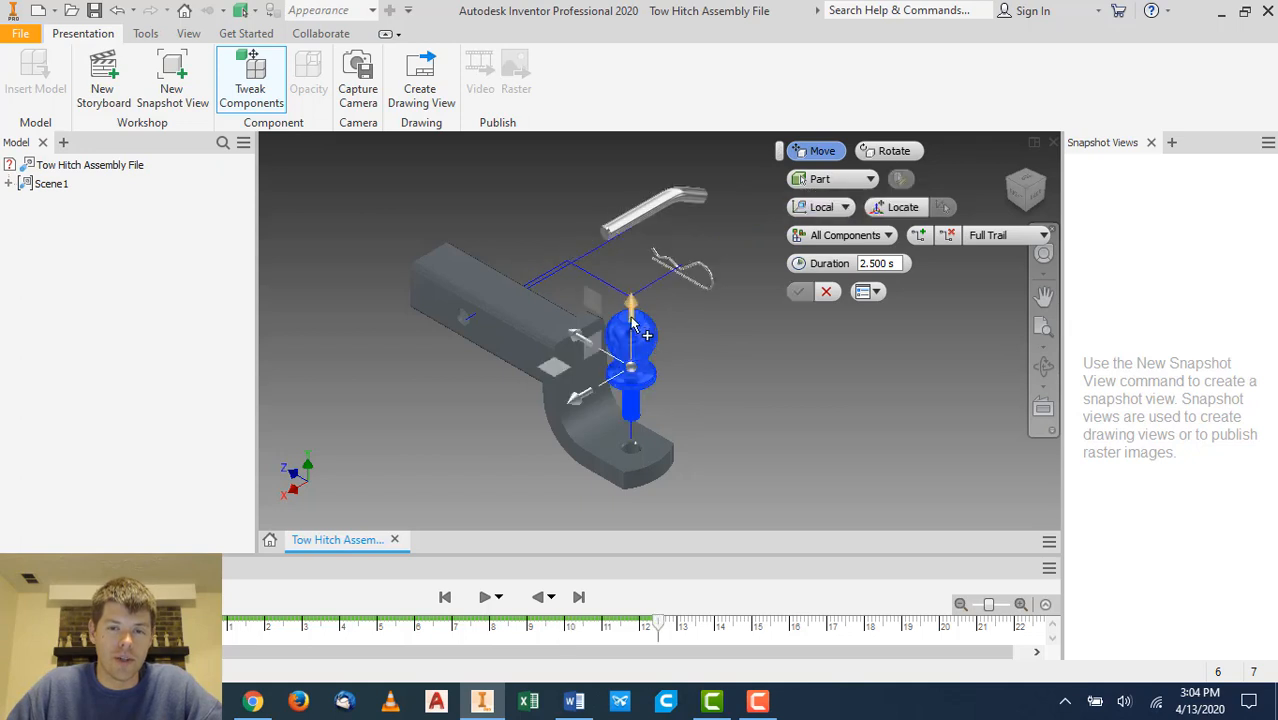
pyautogui.moveTo(631, 317); pyautogui.dragTo(659, 294)
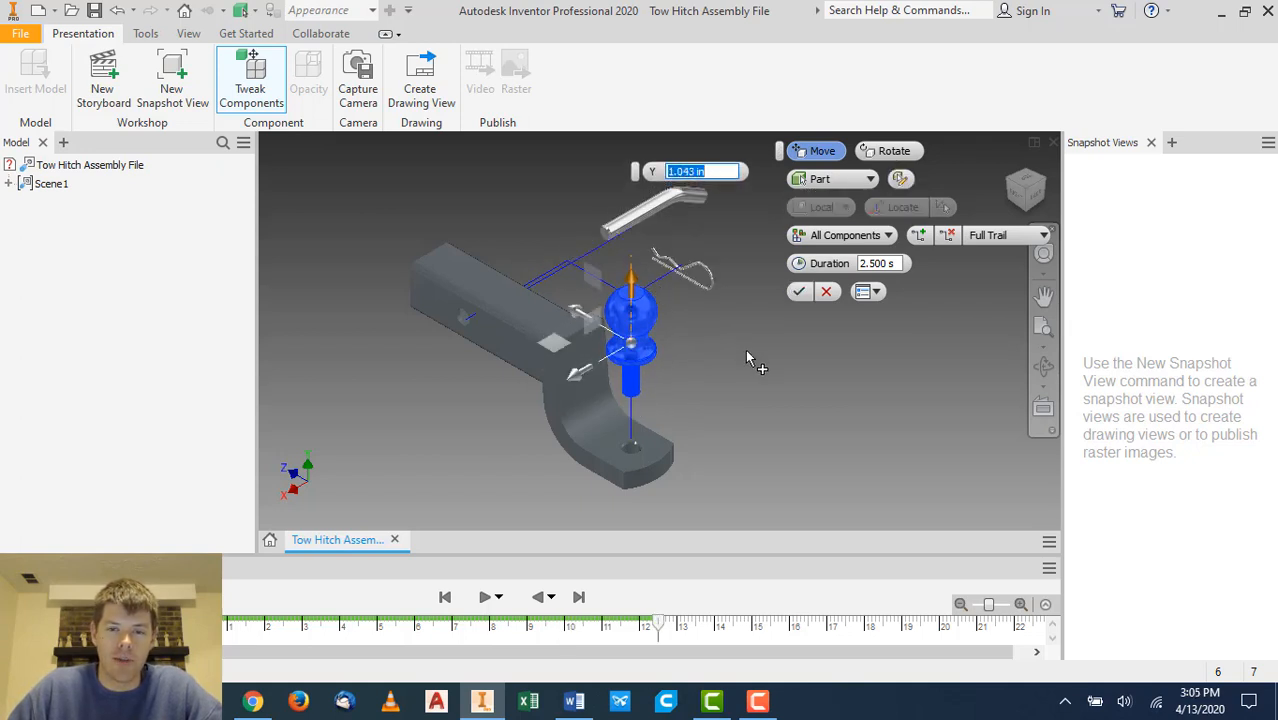
pyautogui.click(797, 292)
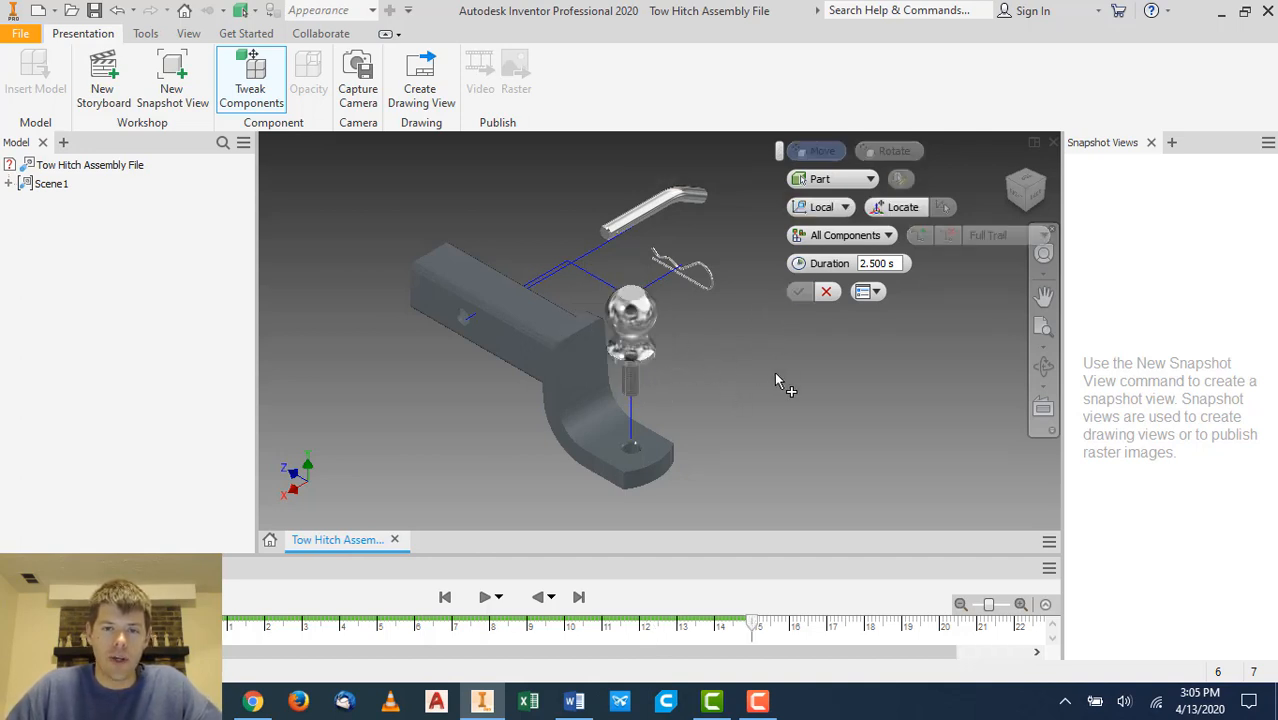
# - Orbit and zoom around the tow hitch assembly to examine it from several angles
pyautogui.click(1026, 189)
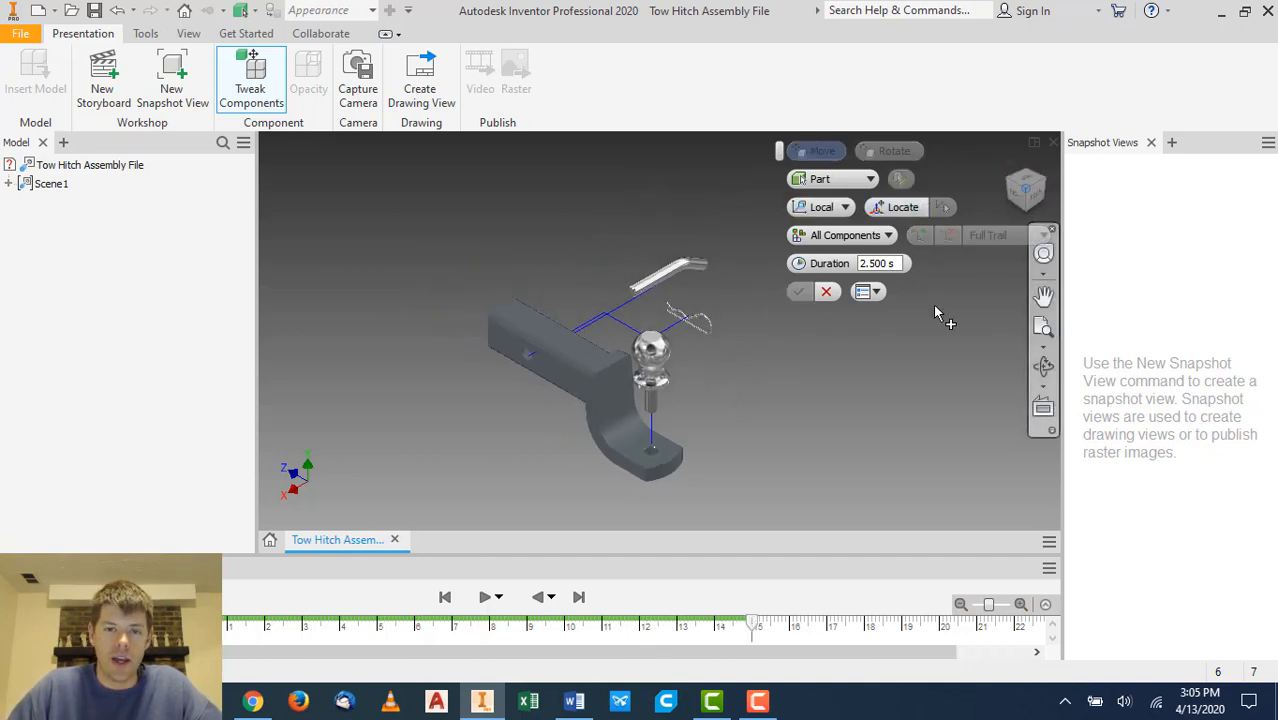
pyautogui.scroll(-4, 684, 454)
pyautogui.scroll(2, 682, 453)
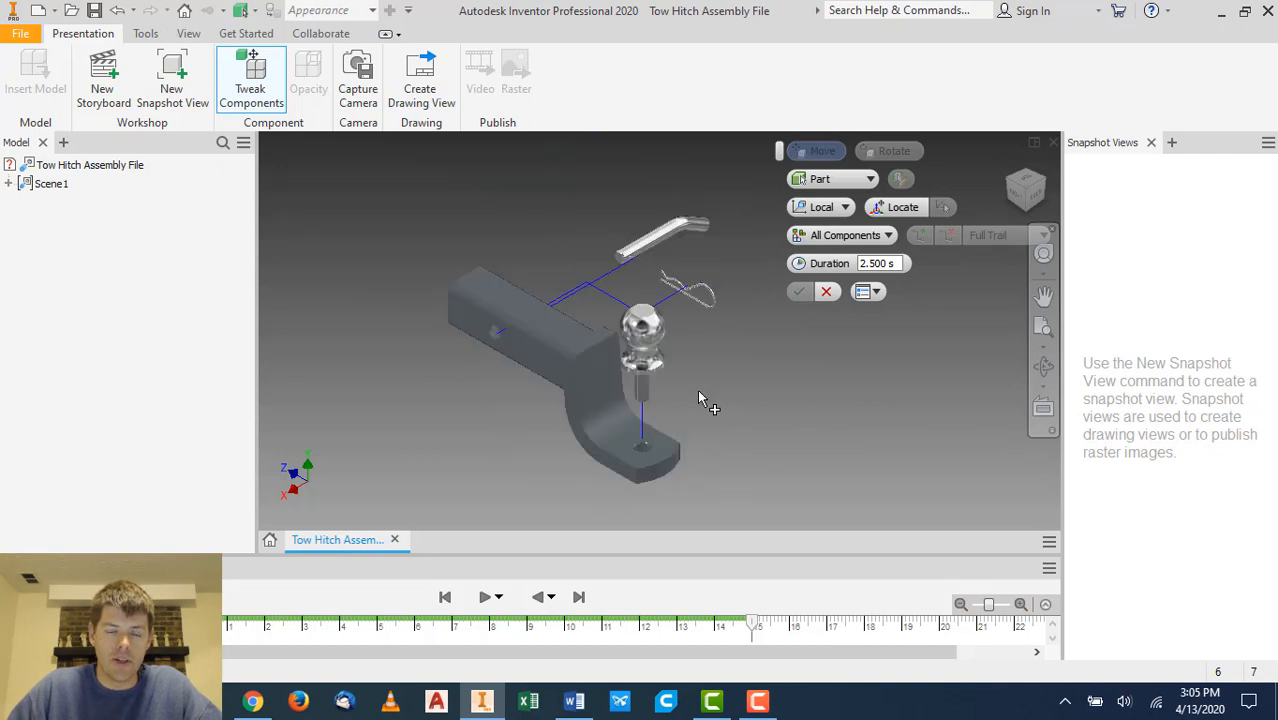
pyautogui.moveTo(695, 396)
pyautogui.keyDown('shift'); pyautogui.mouseDown(button='middle')
pyautogui.moveTo(705, 362)
pyautogui.moveTo(770, 369)
pyautogui.mouseUp(button='middle'); pyautogui.keyUp('shift')
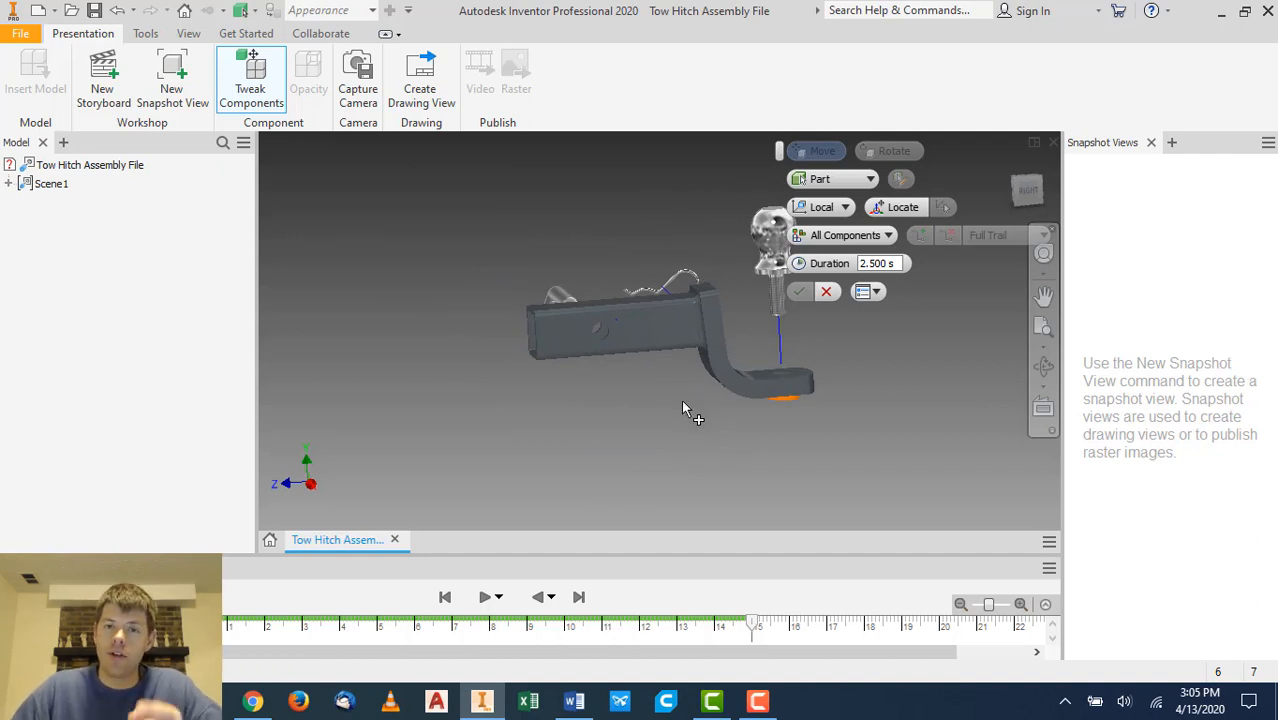
pyautogui.click(1039, 178)
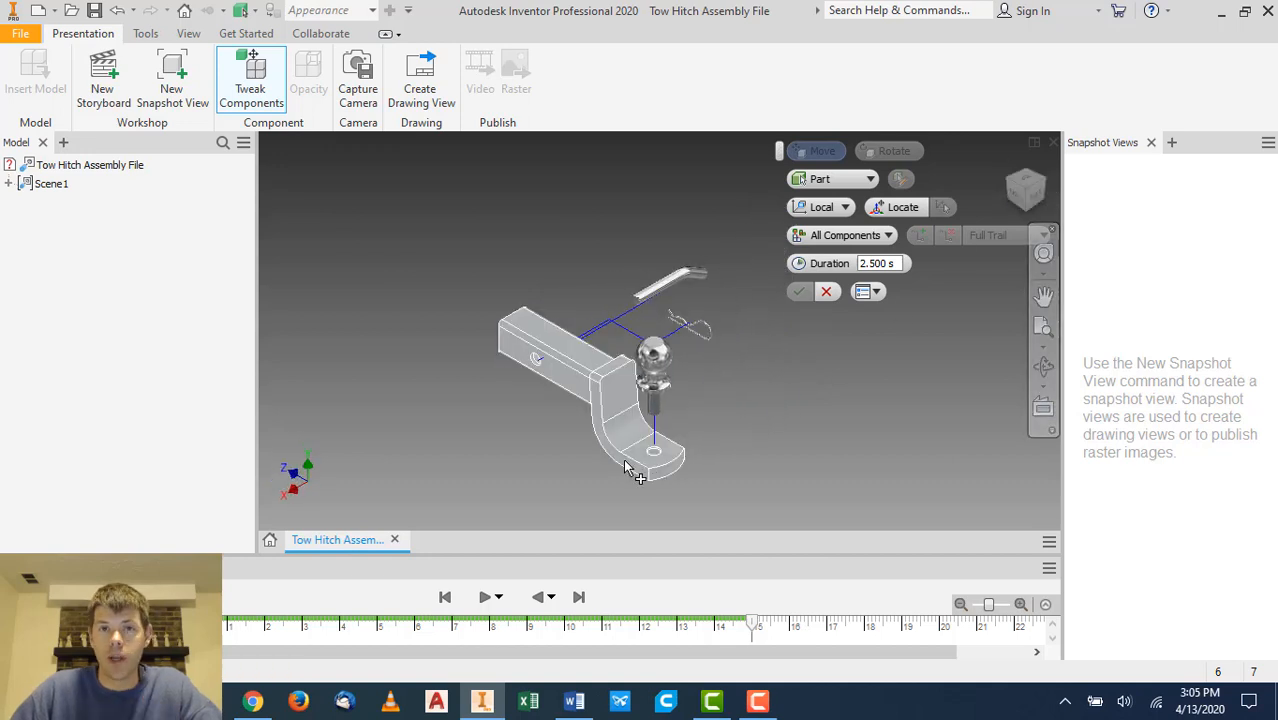
pyautogui.scroll(-6, 637, 449)
pyautogui.scroll(5, 637, 449)
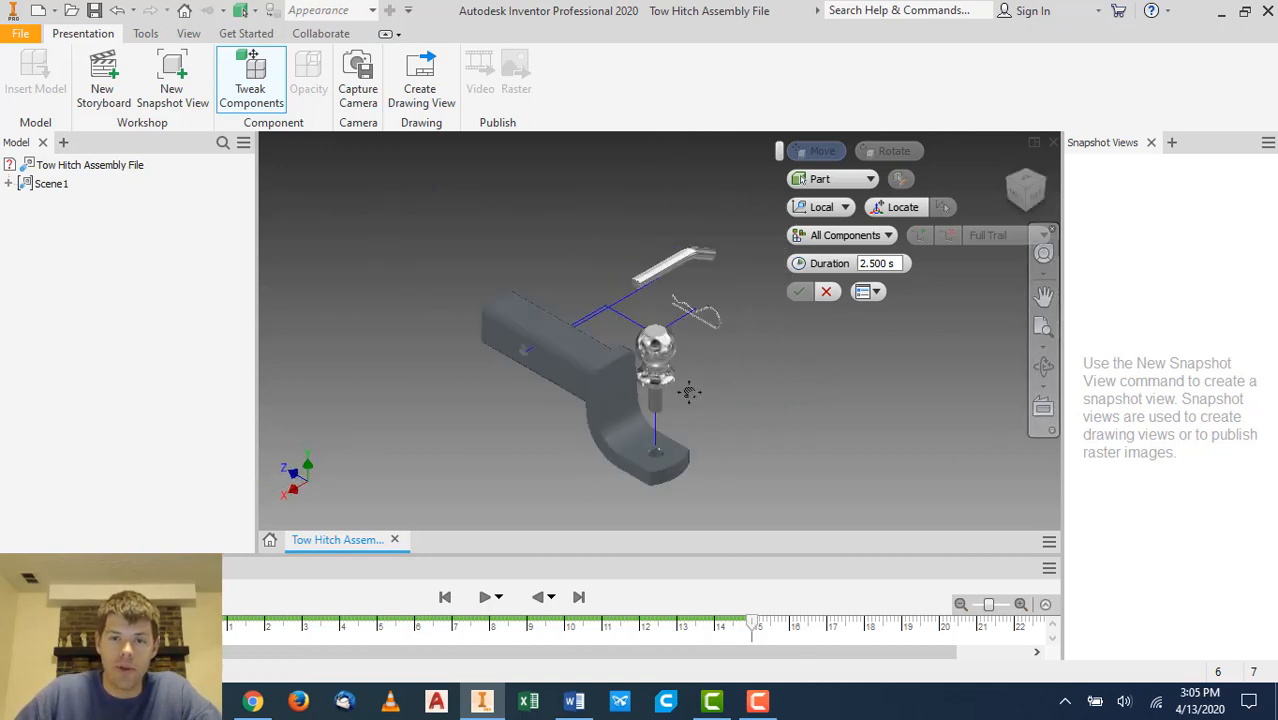
pyautogui.moveTo(687, 388); pyautogui.dragTo(682, 352, button='middle')
pyautogui.scroll(-6, 675, 338)
pyautogui.scroll(5, 677, 333)
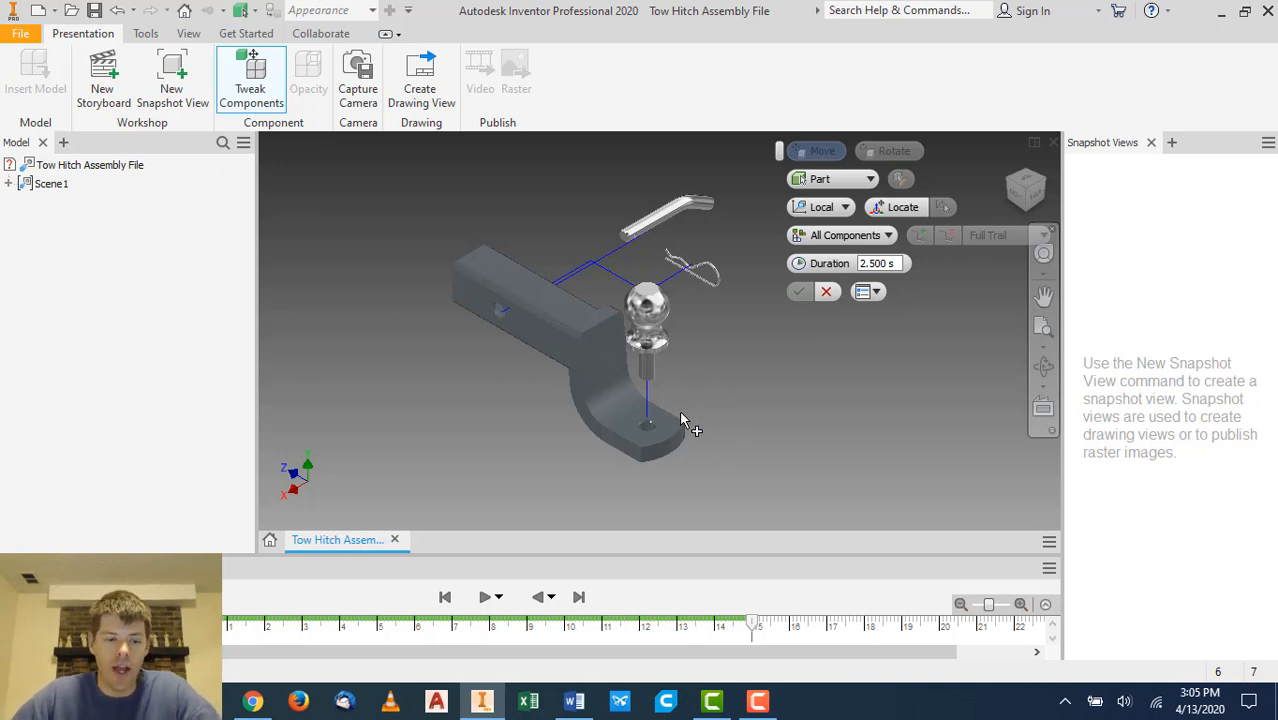
# - From underneath, move the nut below the ball mount -1.890 in along Y and apply the tweak
pyautogui.keyDown('shift'); pyautogui.moveTo(713, 399); pyautogui.dragTo(717, 357, button='middle'); pyautogui.keyUp('shift')
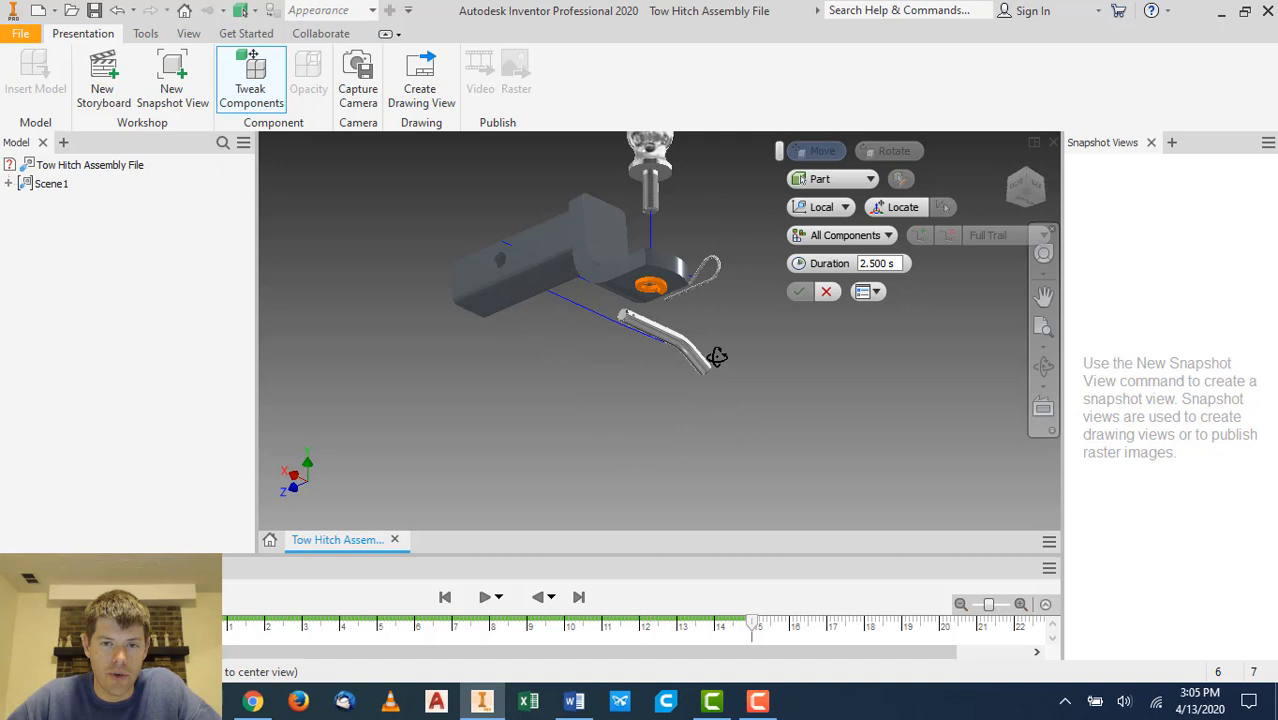
pyautogui.click(650, 284)
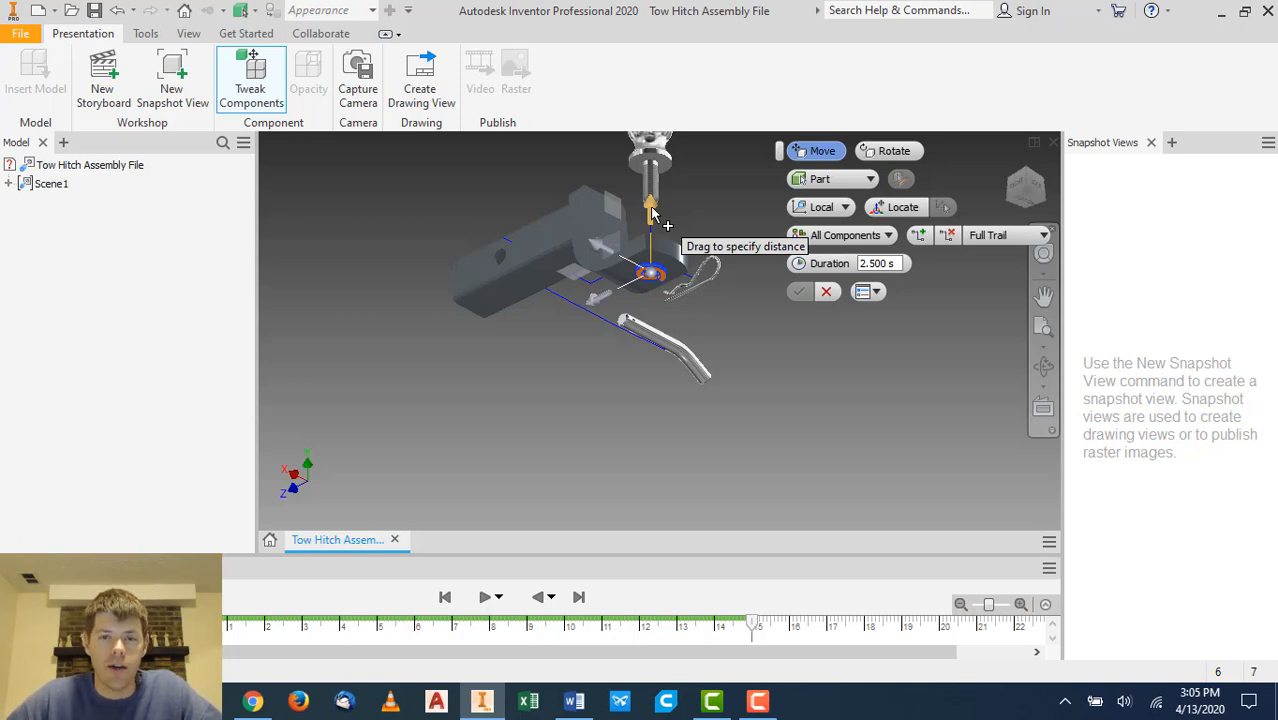
pyautogui.moveTo(651, 213); pyautogui.dragTo(652, 332)
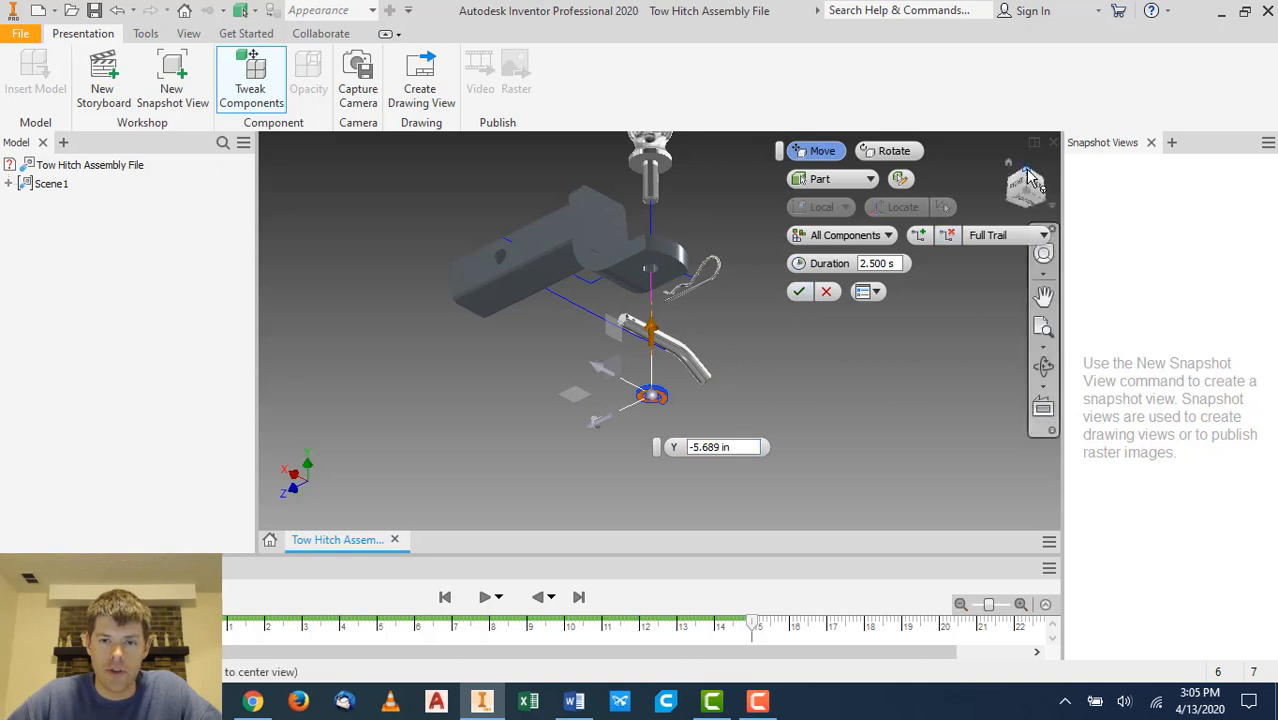
pyautogui.click(1027, 180)
pyautogui.click(1030, 178)
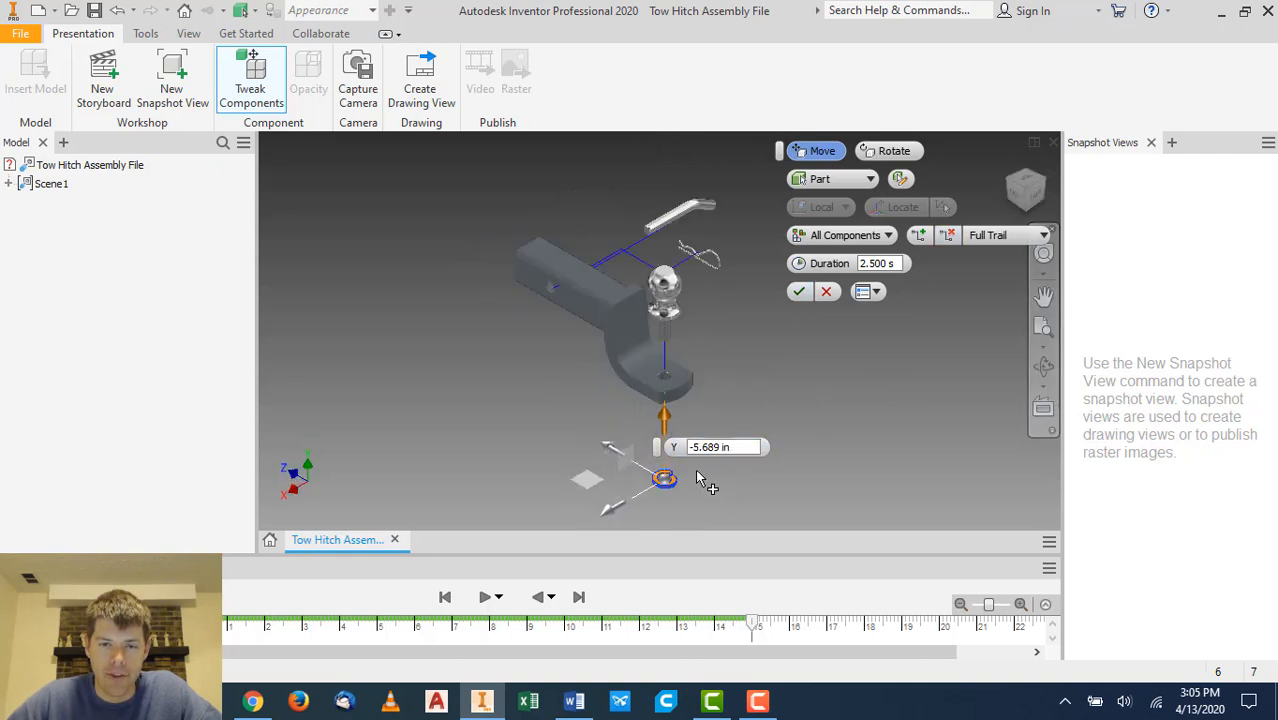
pyautogui.moveTo(665, 415); pyautogui.dragTo(668, 357)
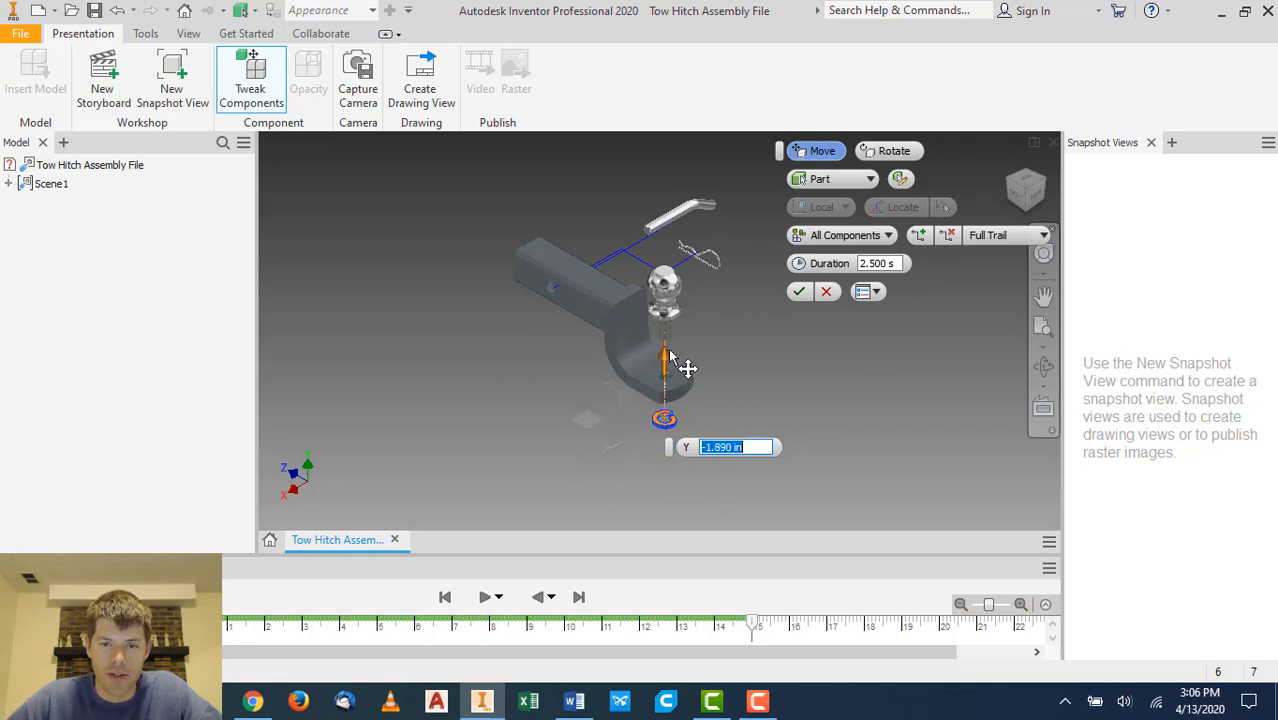
pyautogui.click(798, 291)
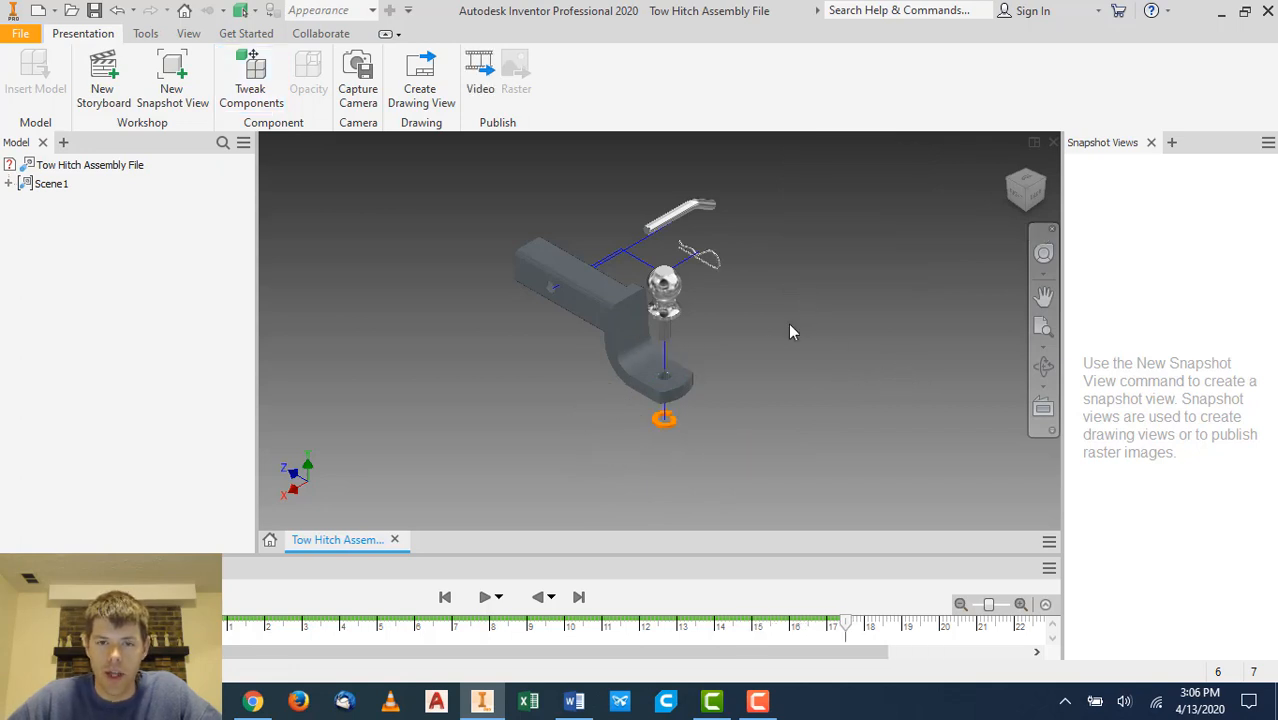
# - Play the storyboard animation and create a new snapshot view of the final exploded state
pyautogui.scroll(3, 712, 292)
pyautogui.scroll(-3, 725, 268)
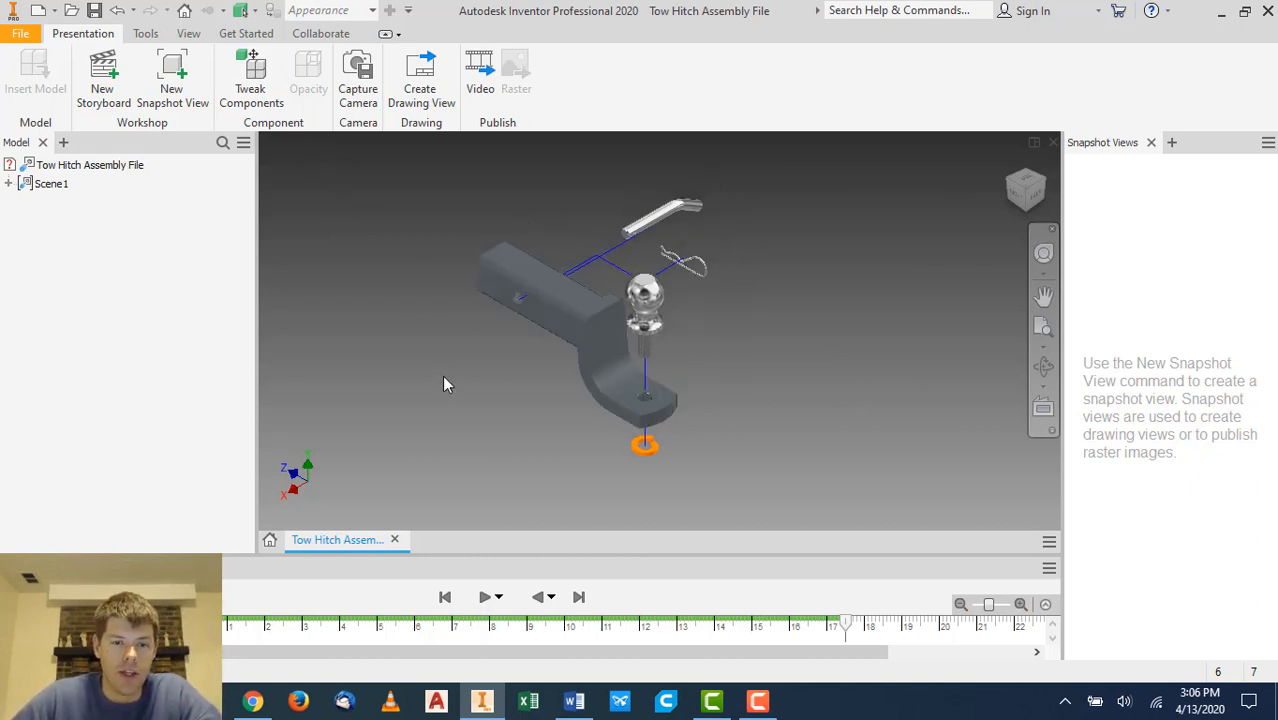
pyautogui.click(485, 598)
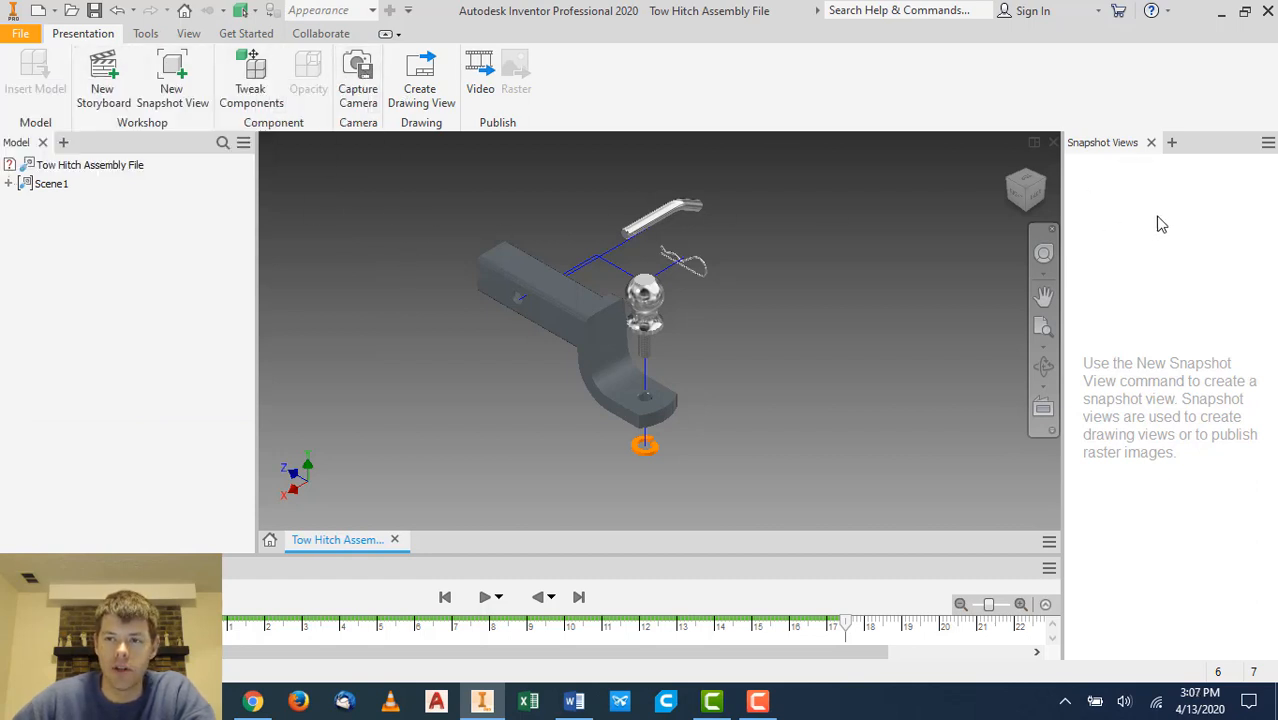
pyautogui.click(181, 85)
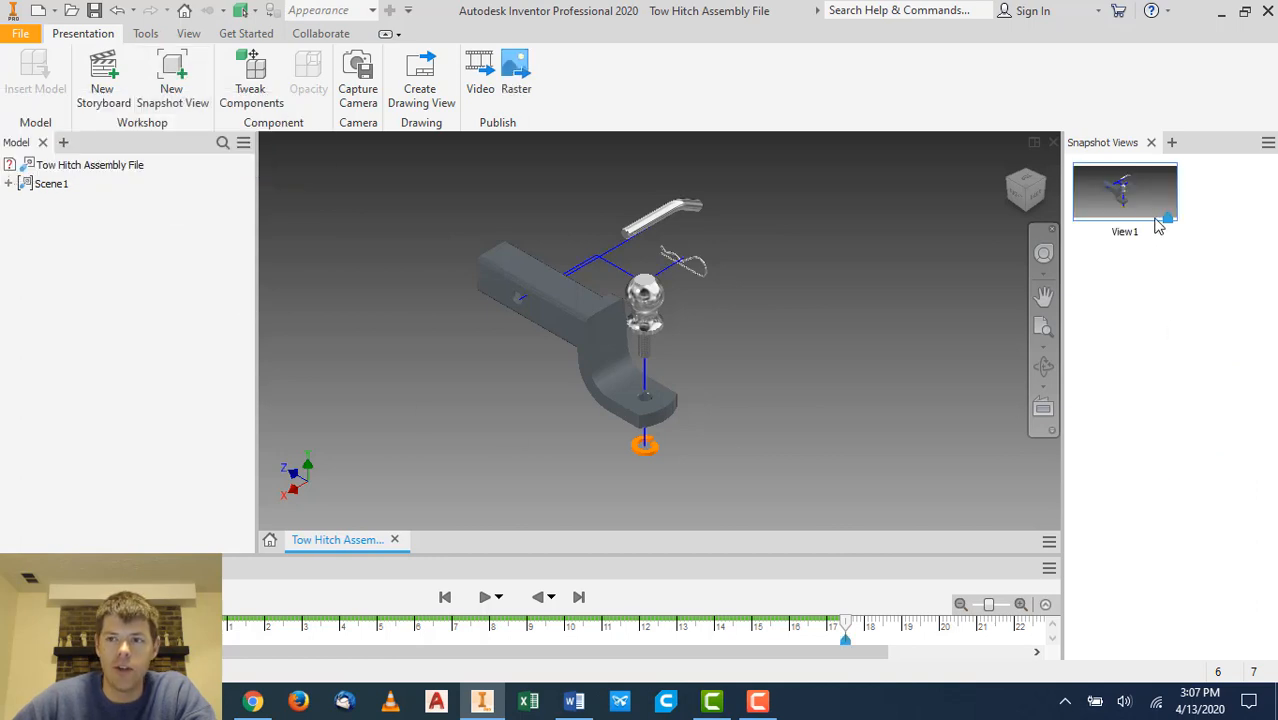
# - Start saving the presentation and browse to the Week 13 Sample Files - Tow Hitch Assembly folder in Downloads
pyautogui.click(94, 10)
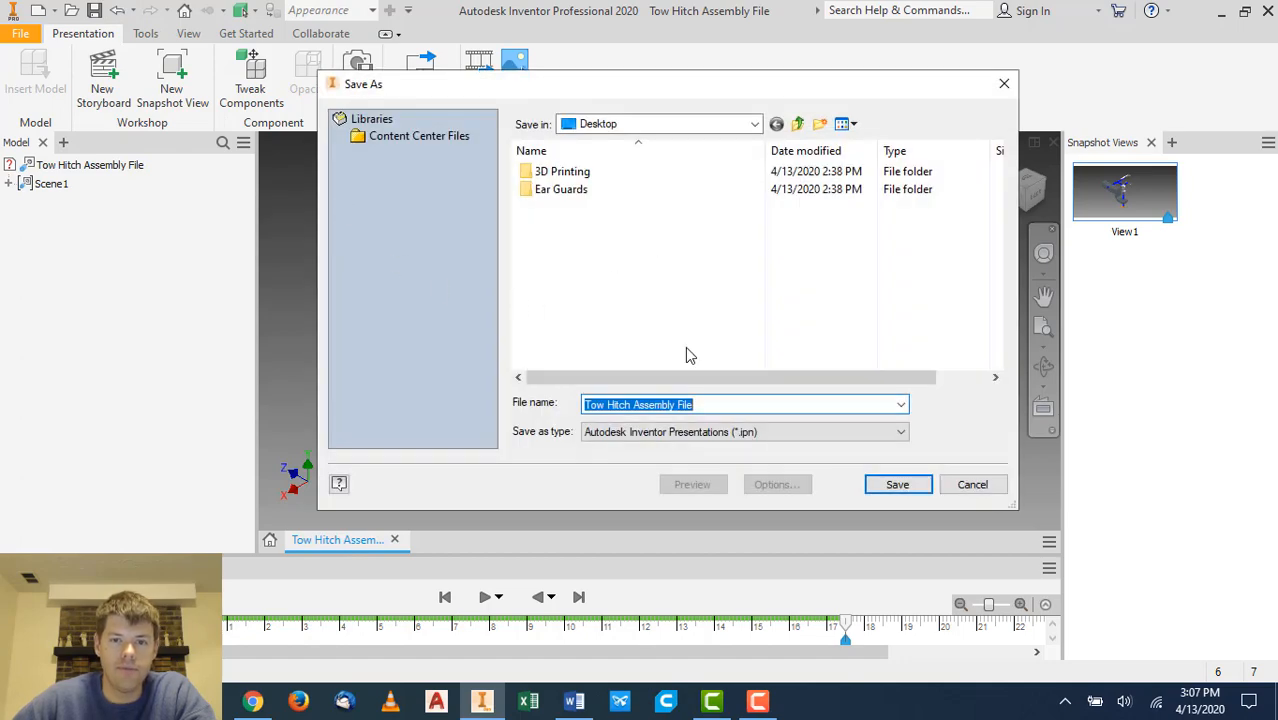
pyautogui.moveTo(806, 88); pyautogui.dragTo(770, 108)
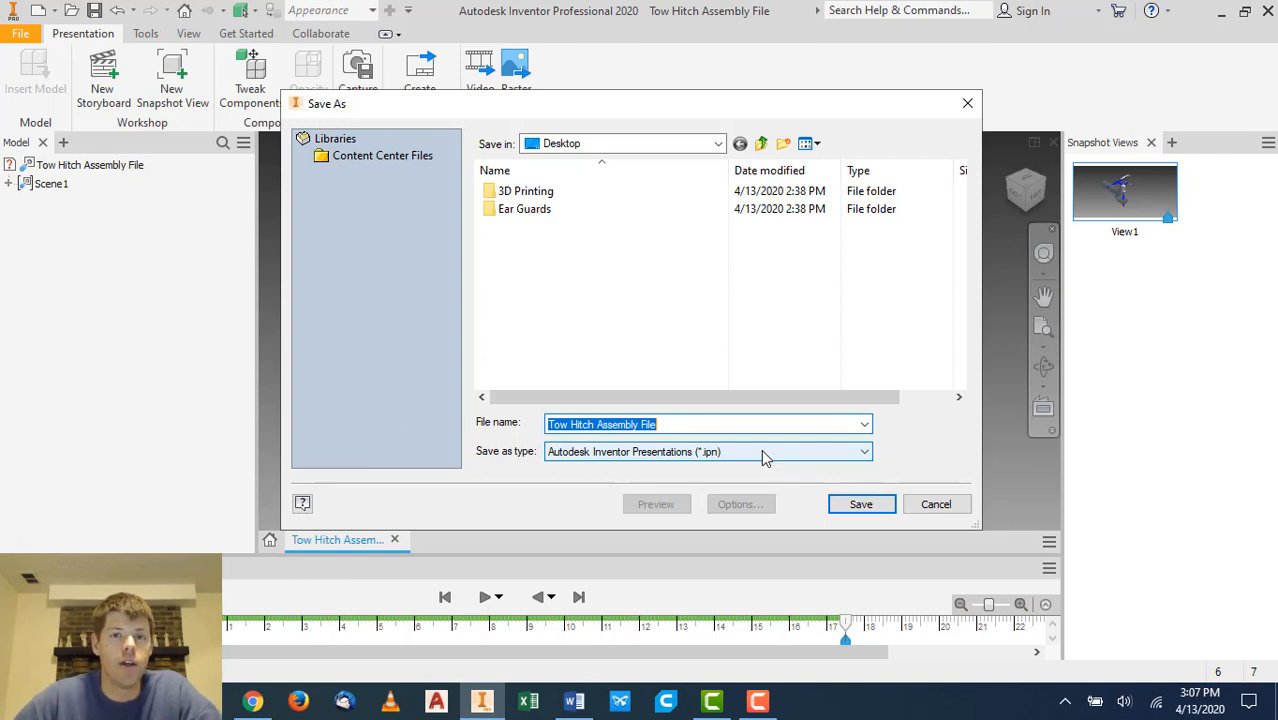
pyautogui.click(717, 144)
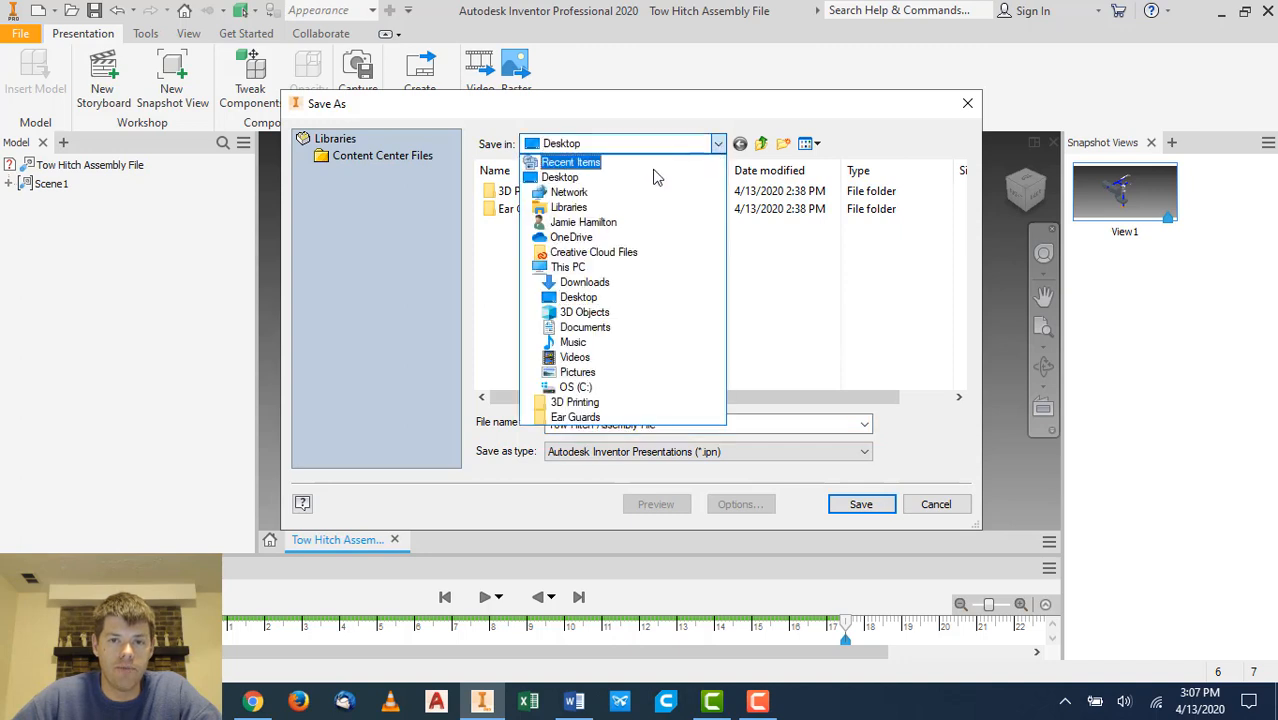
pyautogui.click(586, 282)
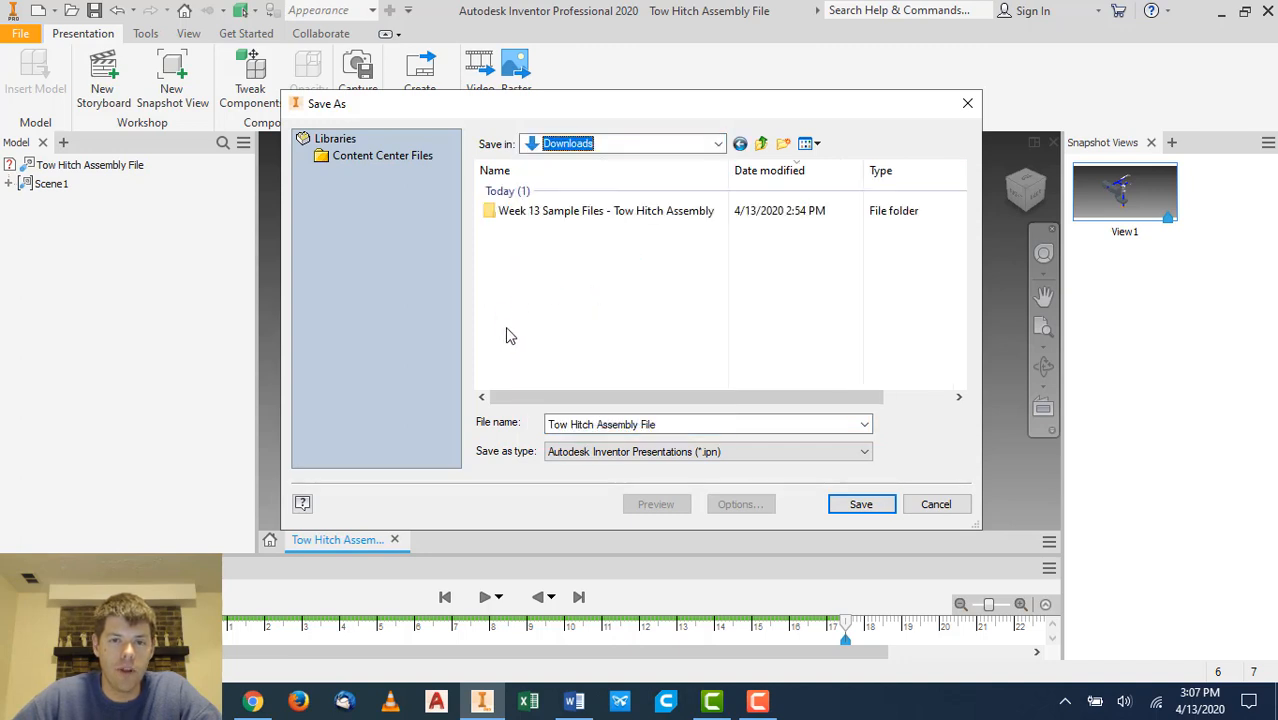
pyautogui.doubleClick(563, 212)
pyautogui.doubleClick(627, 192)
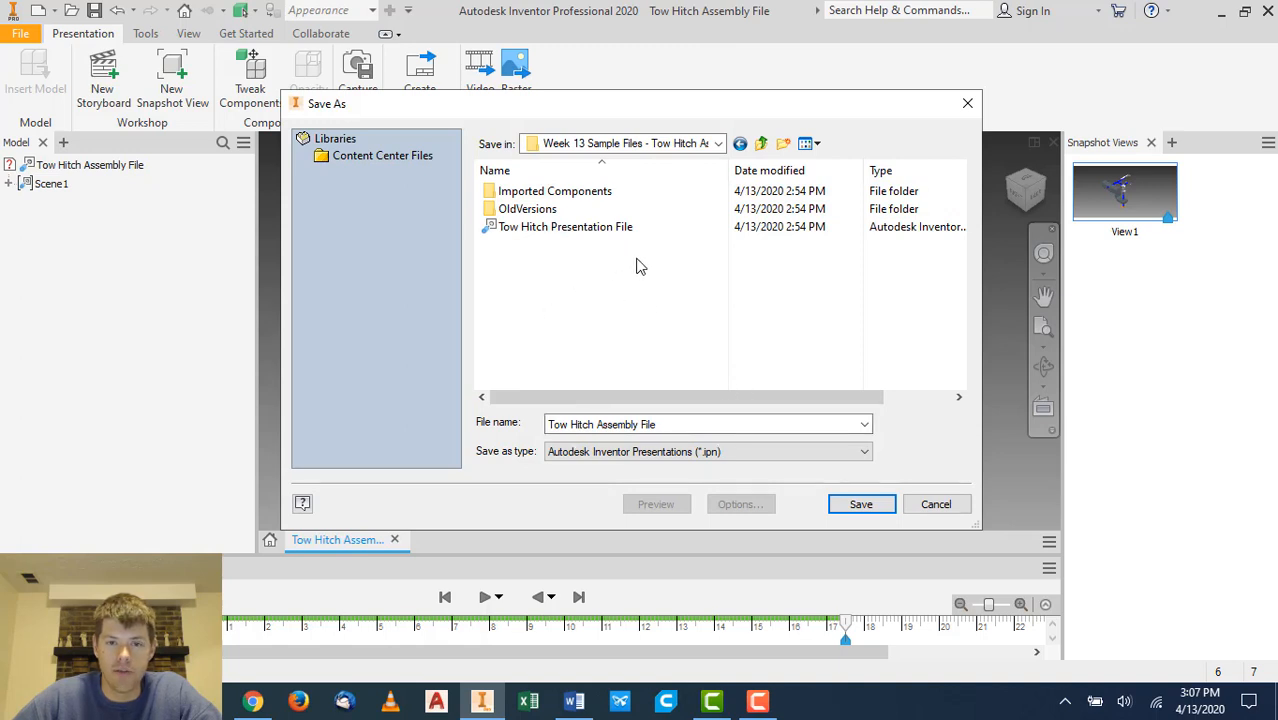
# - Save the presentation as Tow Hitch Assembly Lecture File, saving all dependent files too
pyautogui.click(672, 424)
pyautogui.doubleClick(670, 424)
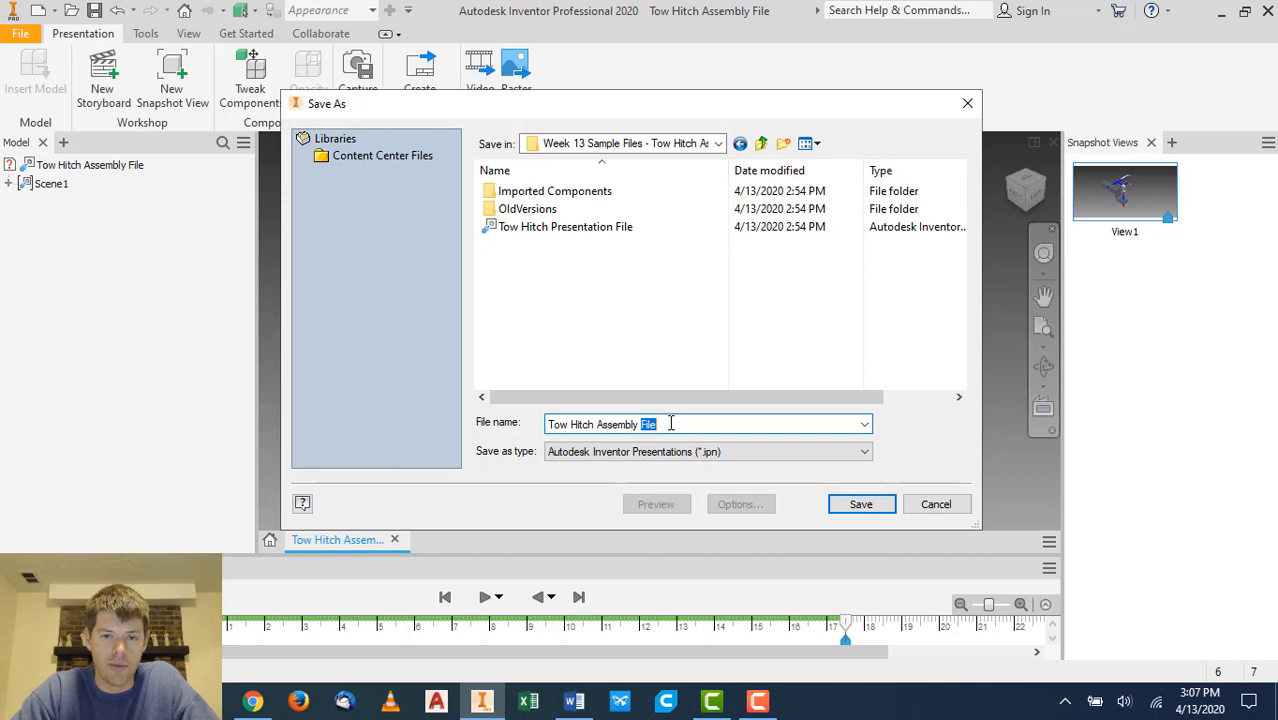
pyautogui.write('Lecture')
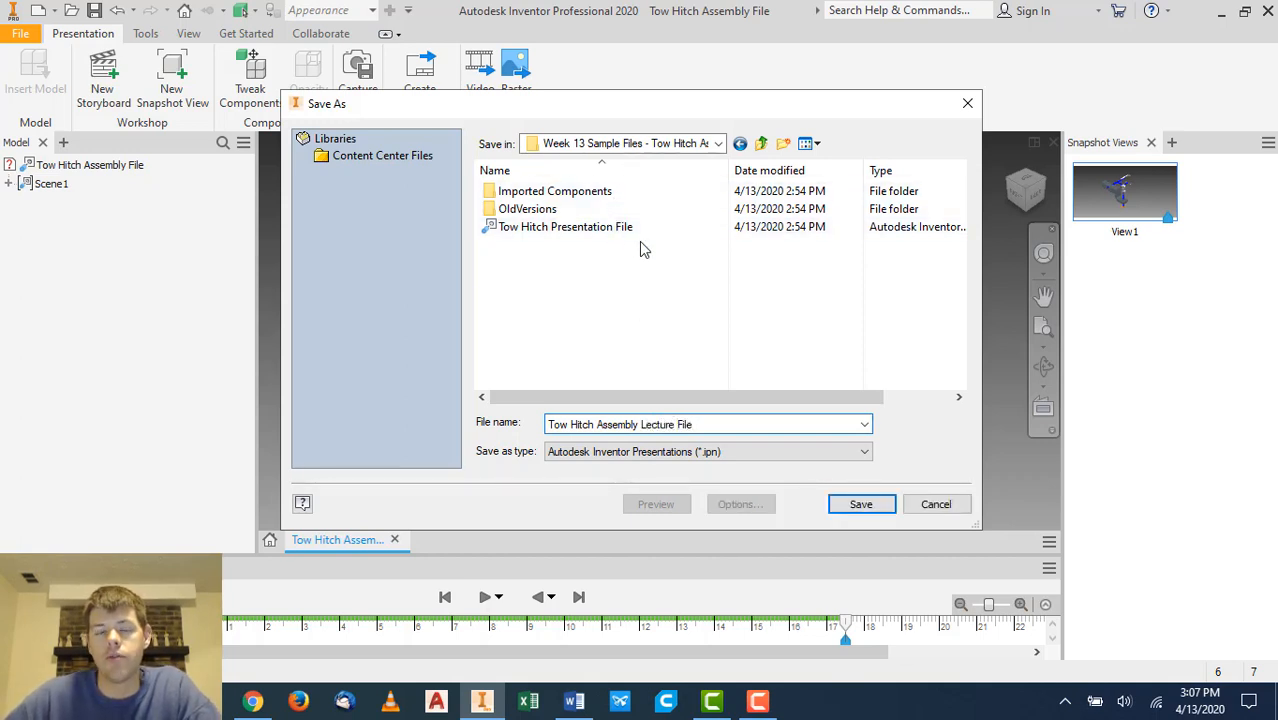
pyautogui.click(861, 504)
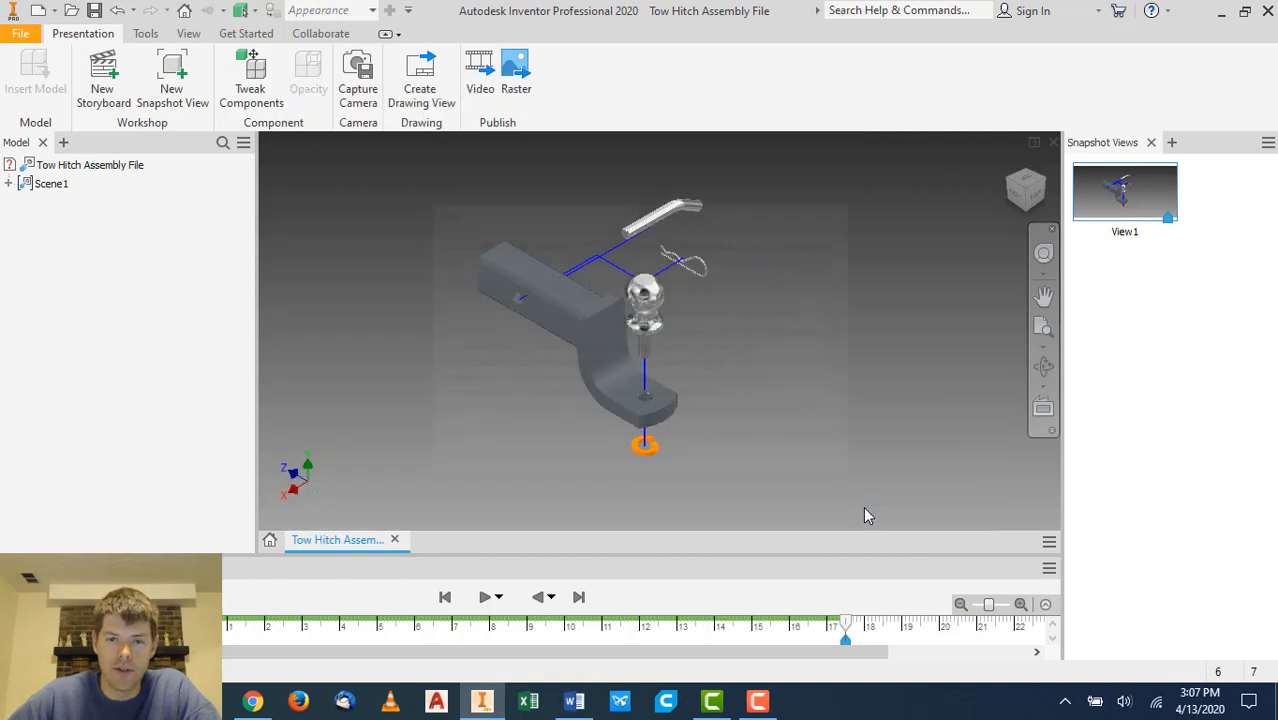
pyautogui.click(752, 446)
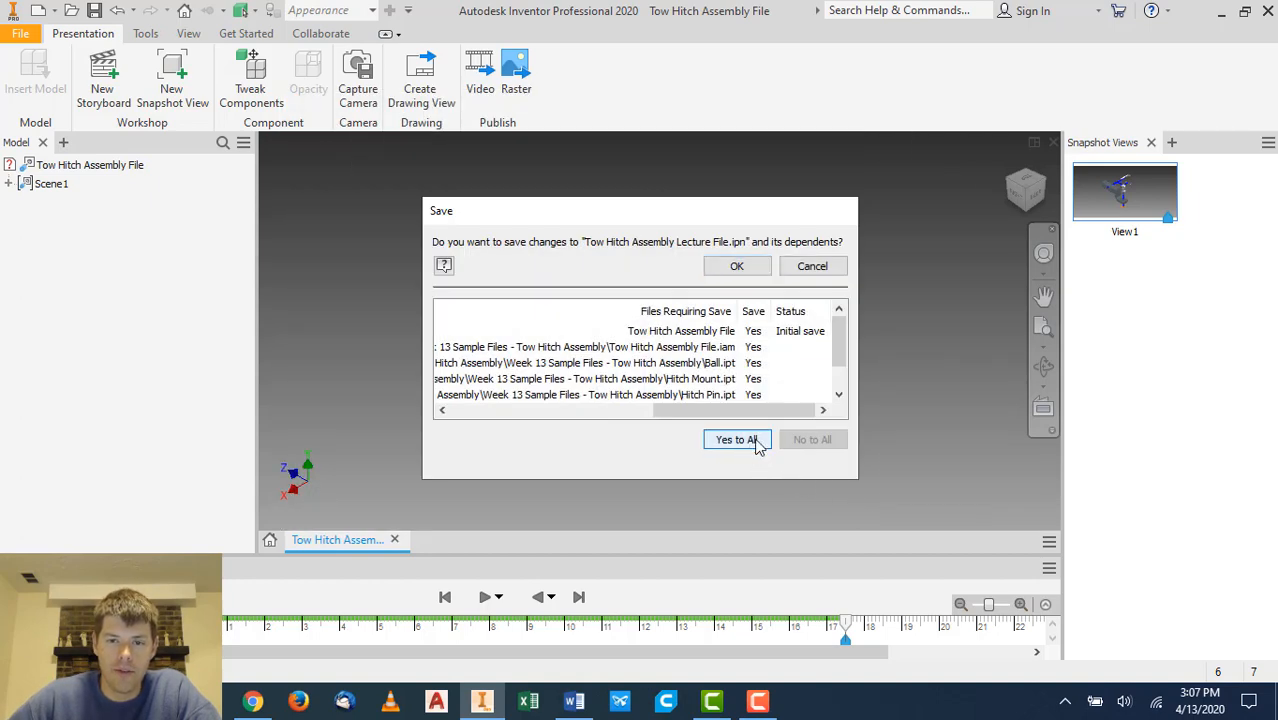
pyautogui.click(748, 268)
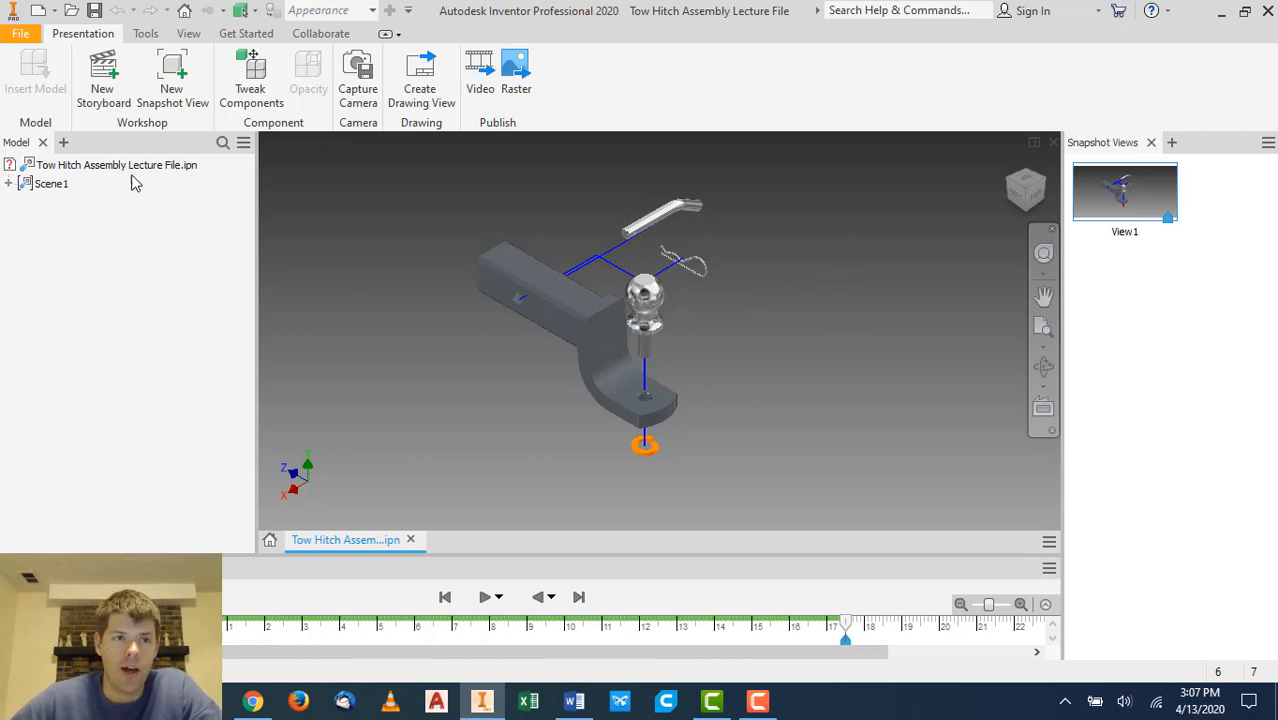
# - Create a new drawing from the Ivy Tech Inventor Template (in).idw template, accepting the prompted entries and style conflict
pyautogui.click(38, 10)
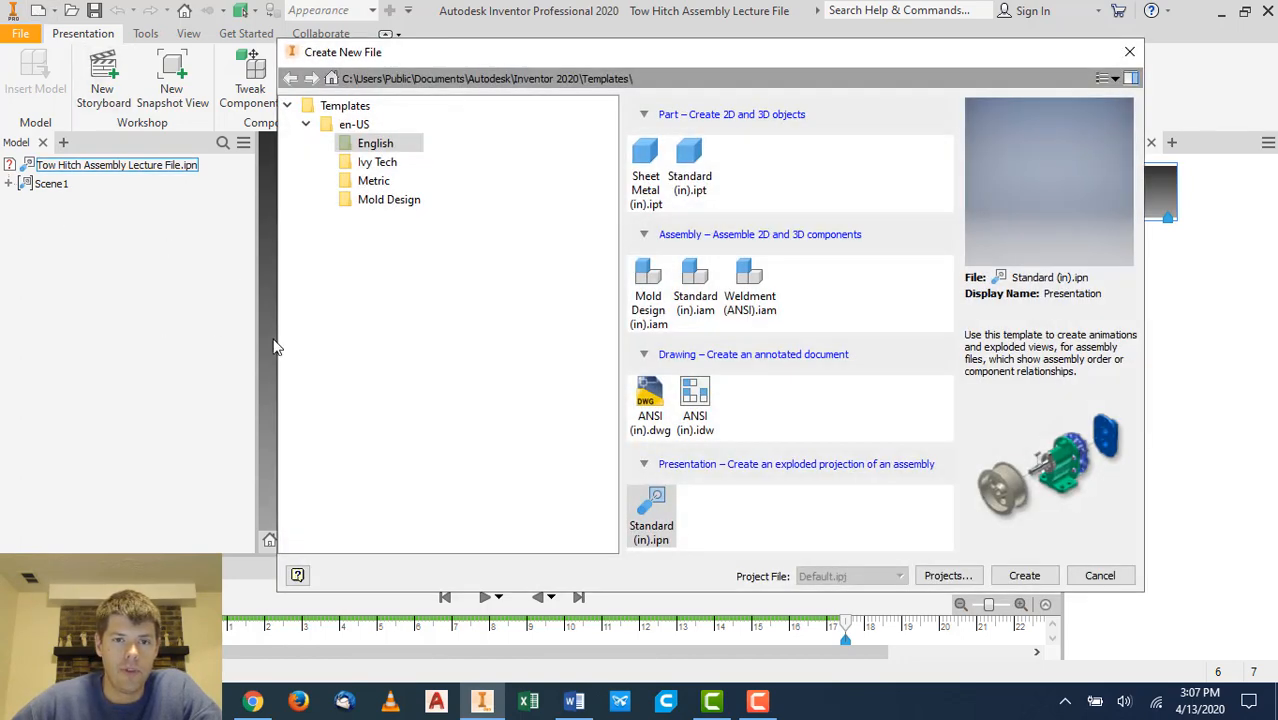
pyautogui.click(377, 162)
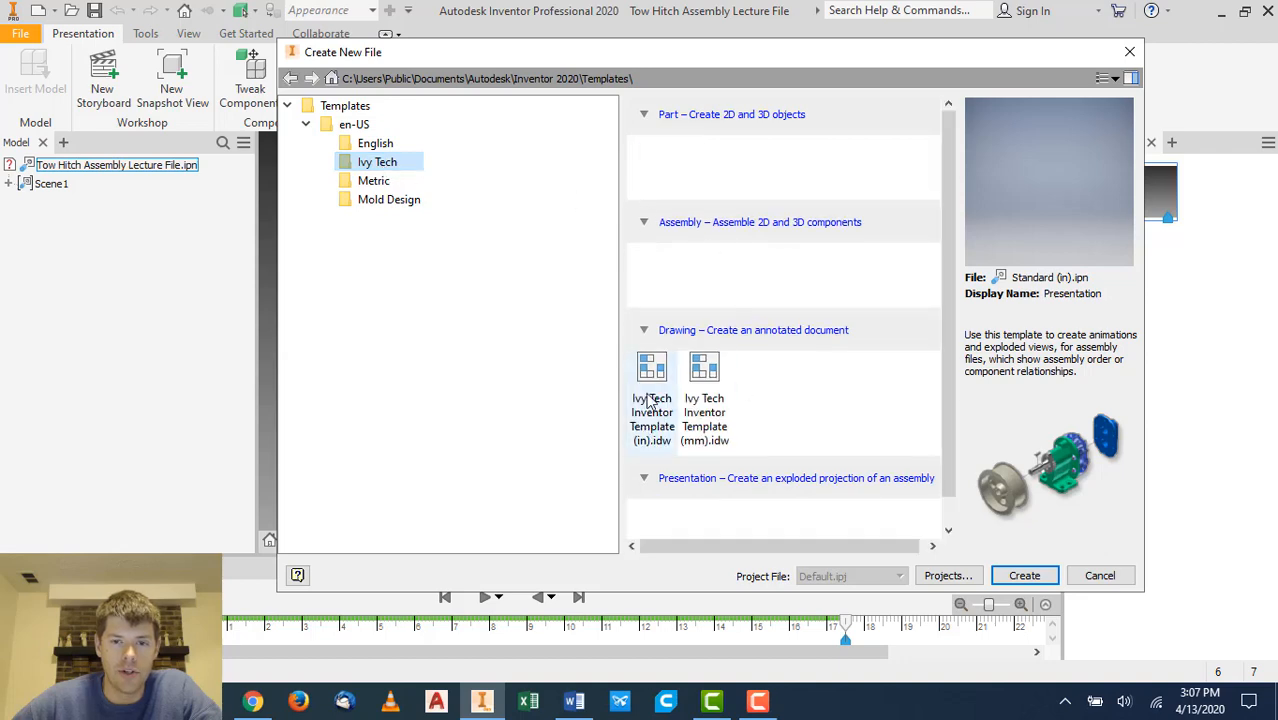
pyautogui.doubleClick(648, 395)
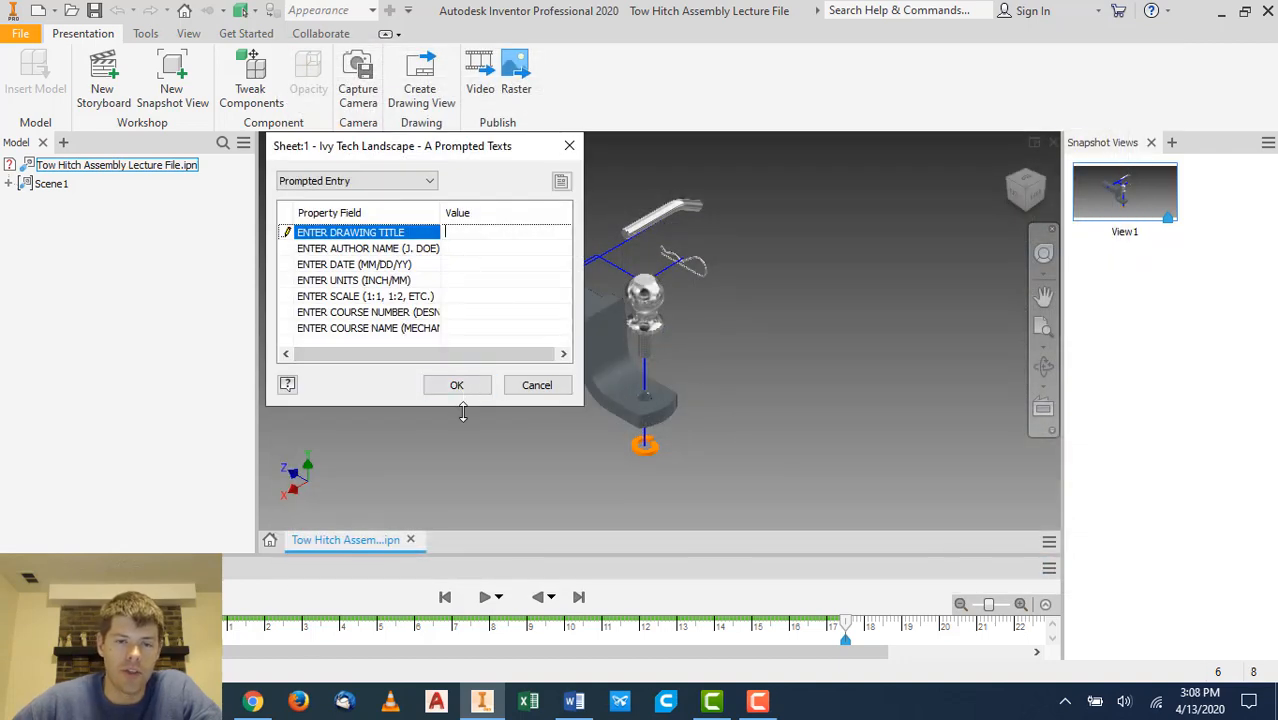
pyautogui.click(458, 386)
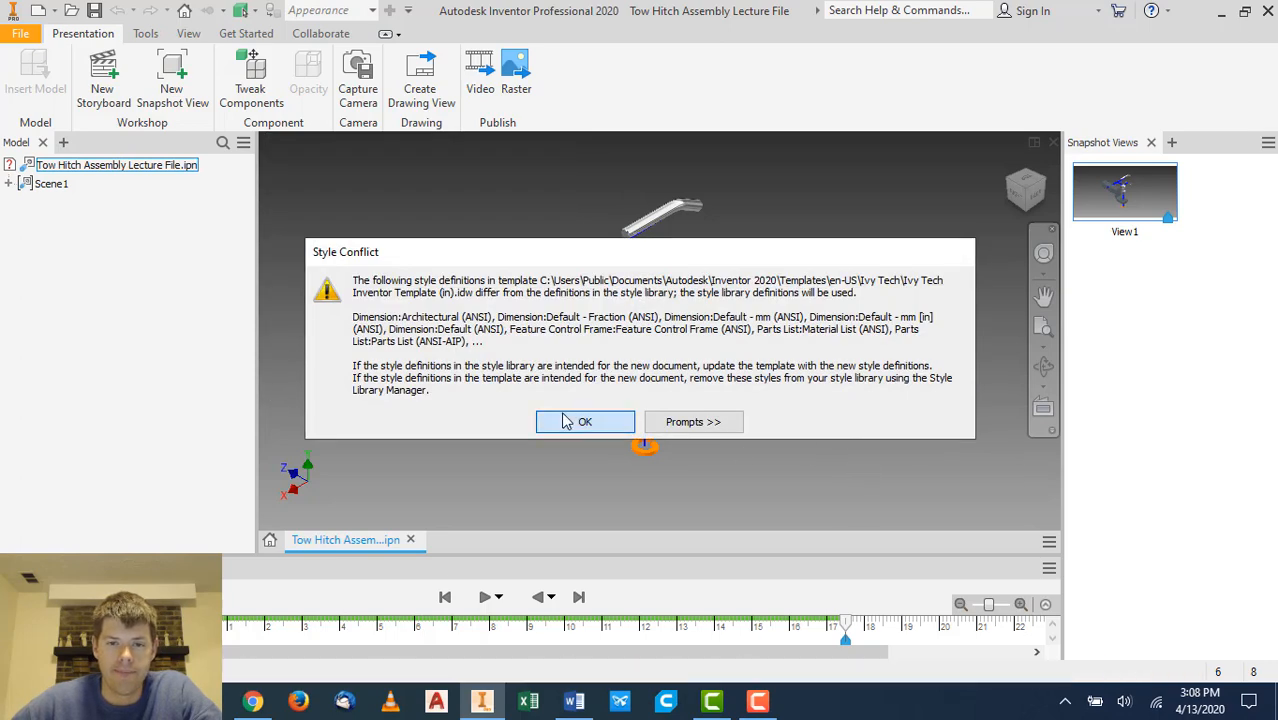
pyautogui.click(585, 421)
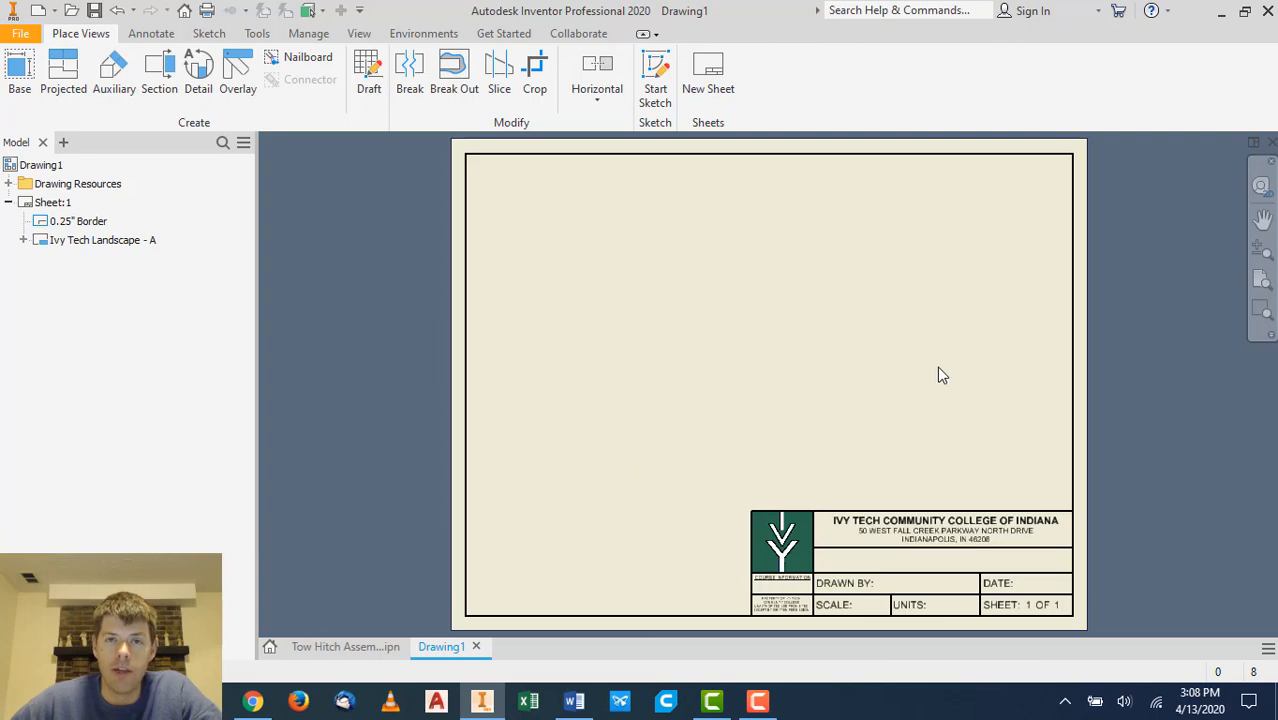
# - Try to place a base view from Tow Hitch Assembly File in the Week 13 Sample Files - Tow Hitch Assembly folder
pyautogui.moveTo(935, 364); pyautogui.dragTo(911, 365, button='middle')
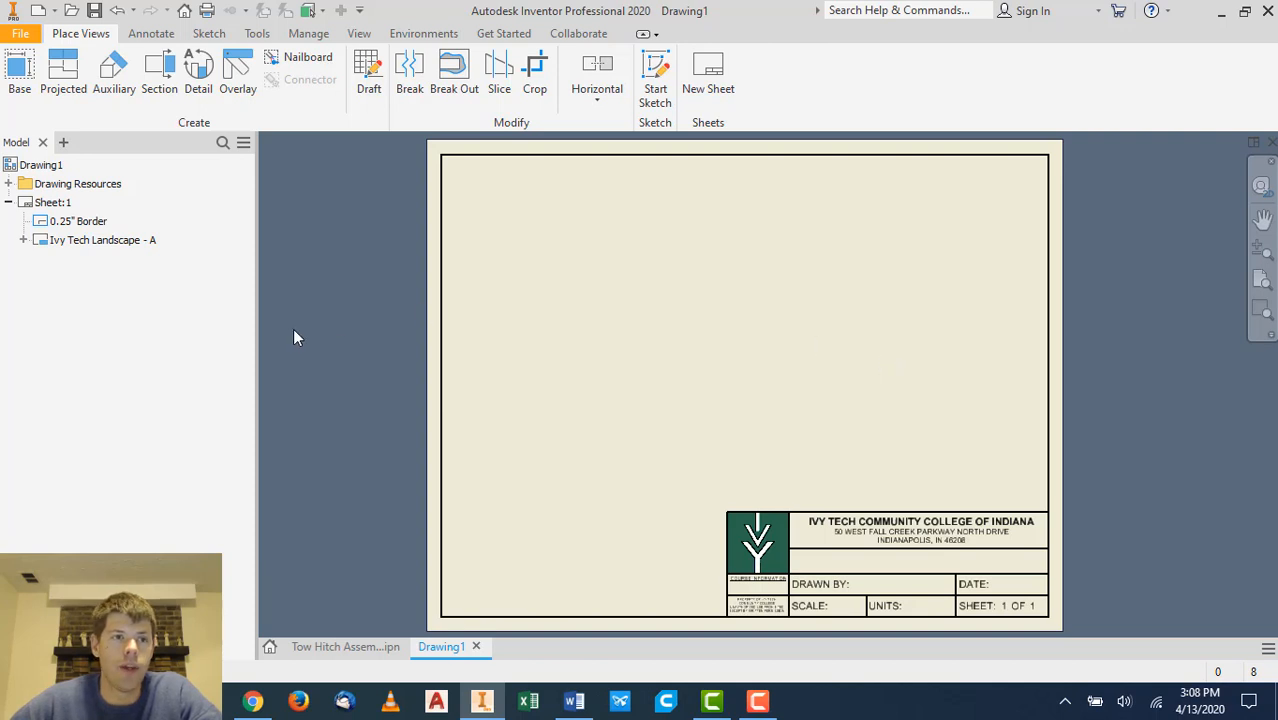
pyautogui.click(20, 75)
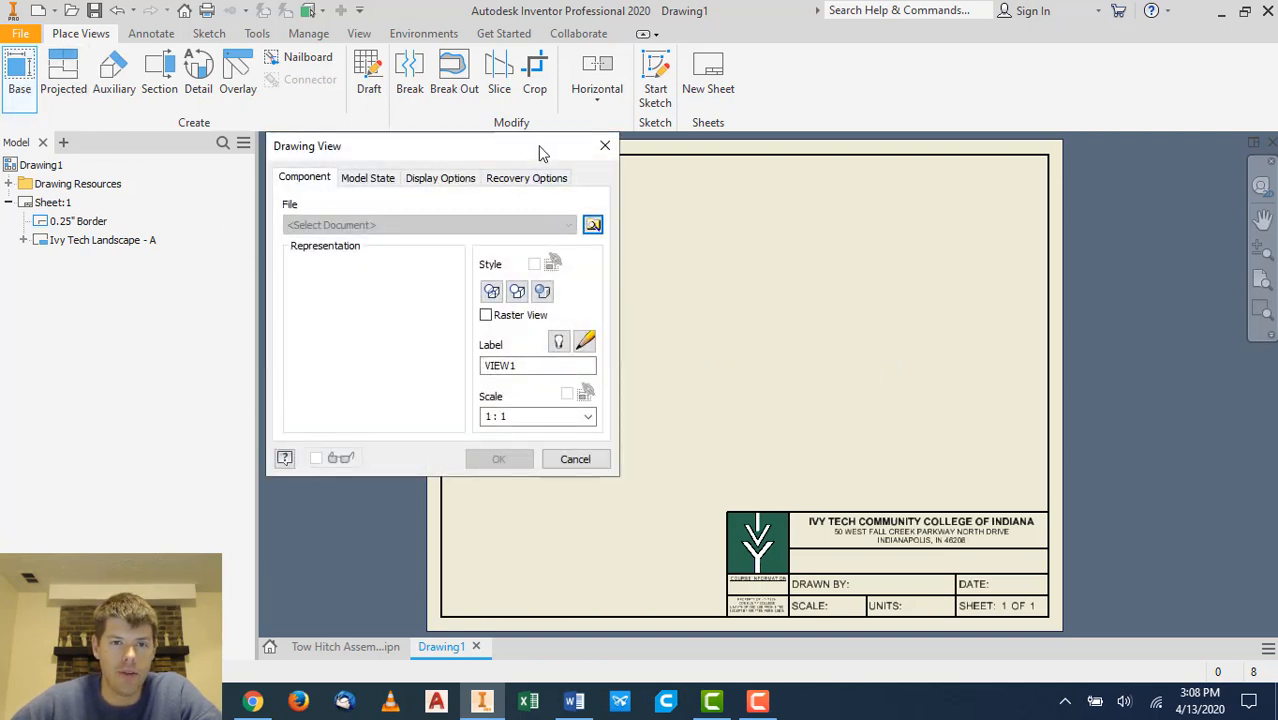
pyautogui.moveTo(540, 153)
pyautogui.mouseDown()
pyautogui.moveTo(411, 148)
pyautogui.moveTo(398, 163)
pyautogui.mouseUp()
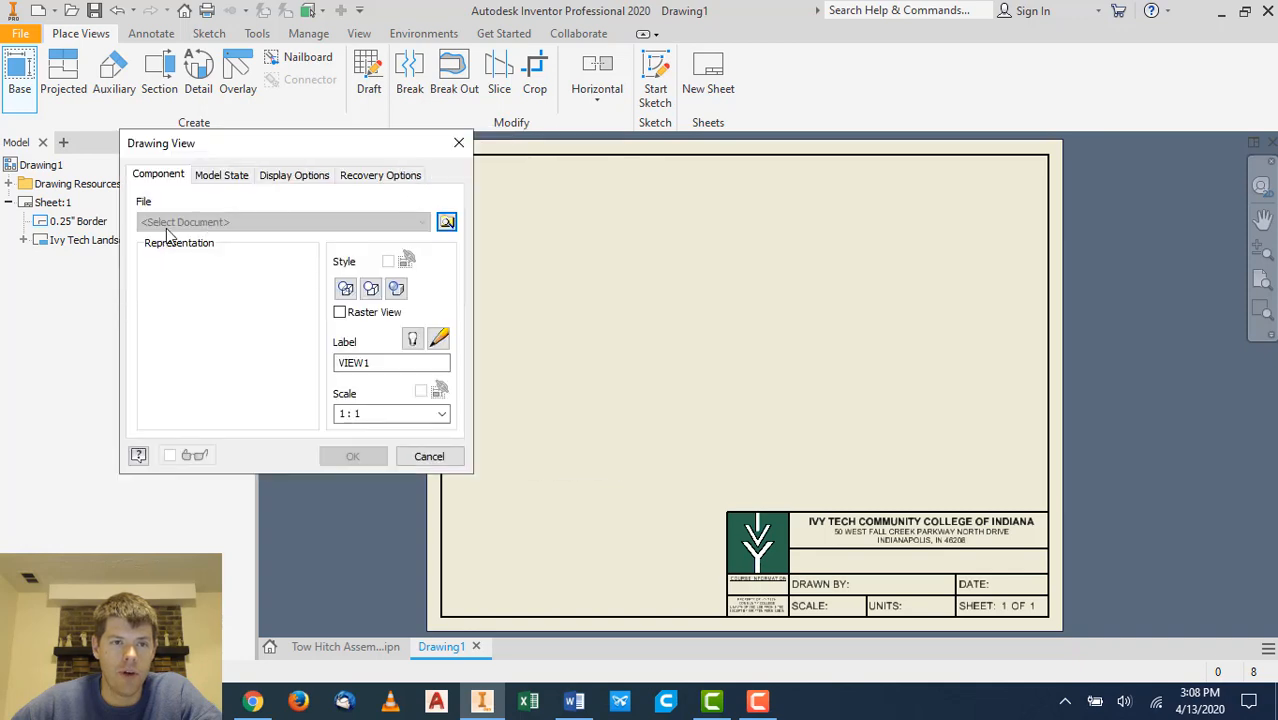
pyautogui.click(446, 221)
pyautogui.doubleClick(605, 211)
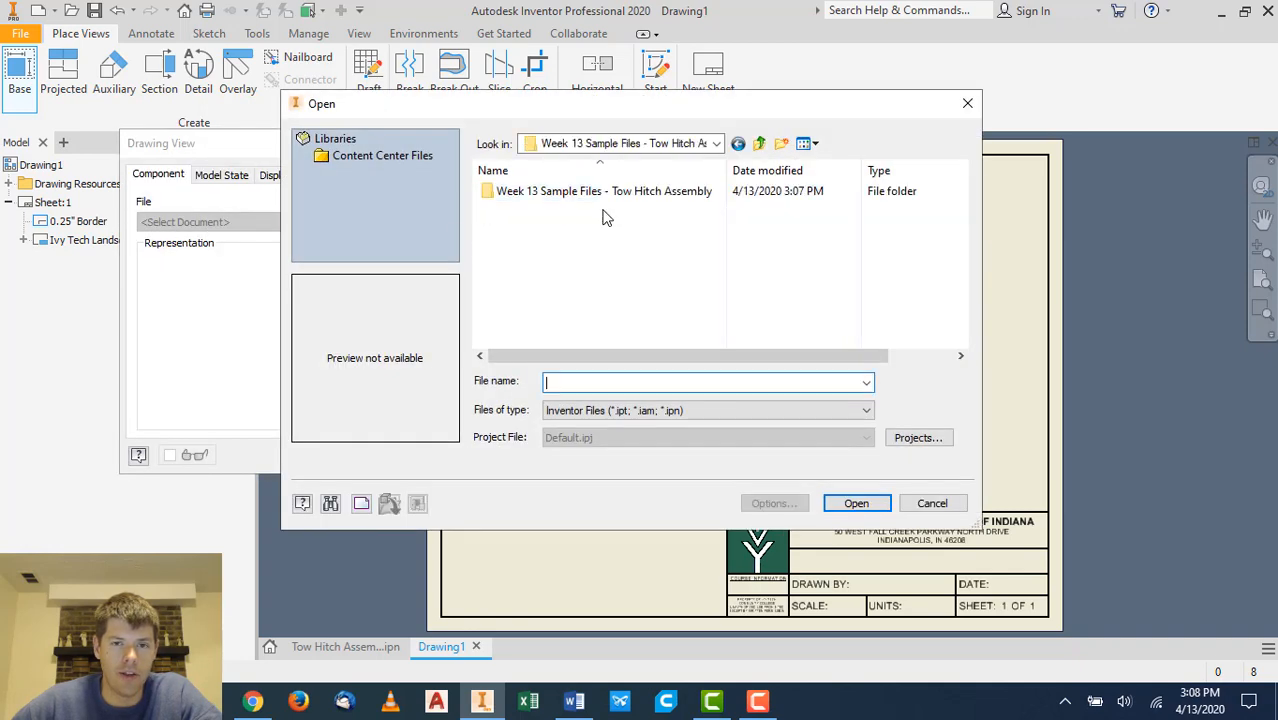
pyautogui.doubleClick(605, 191)
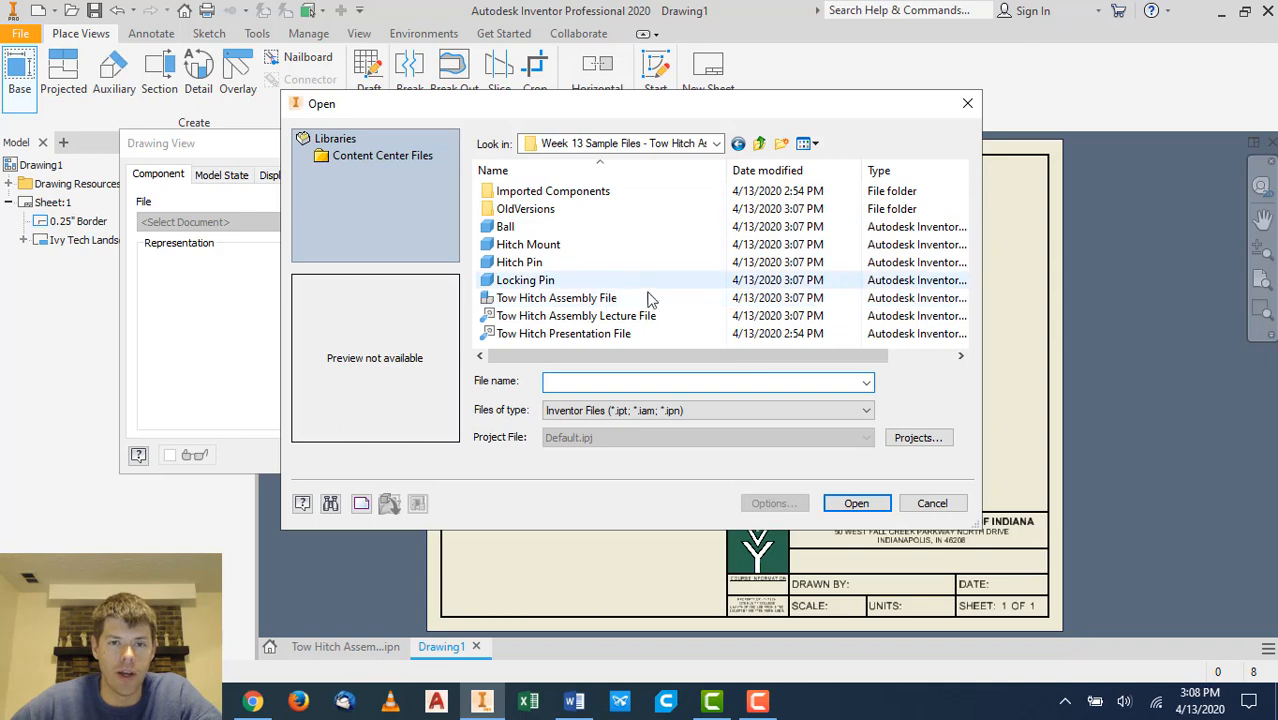
pyautogui.click(602, 300)
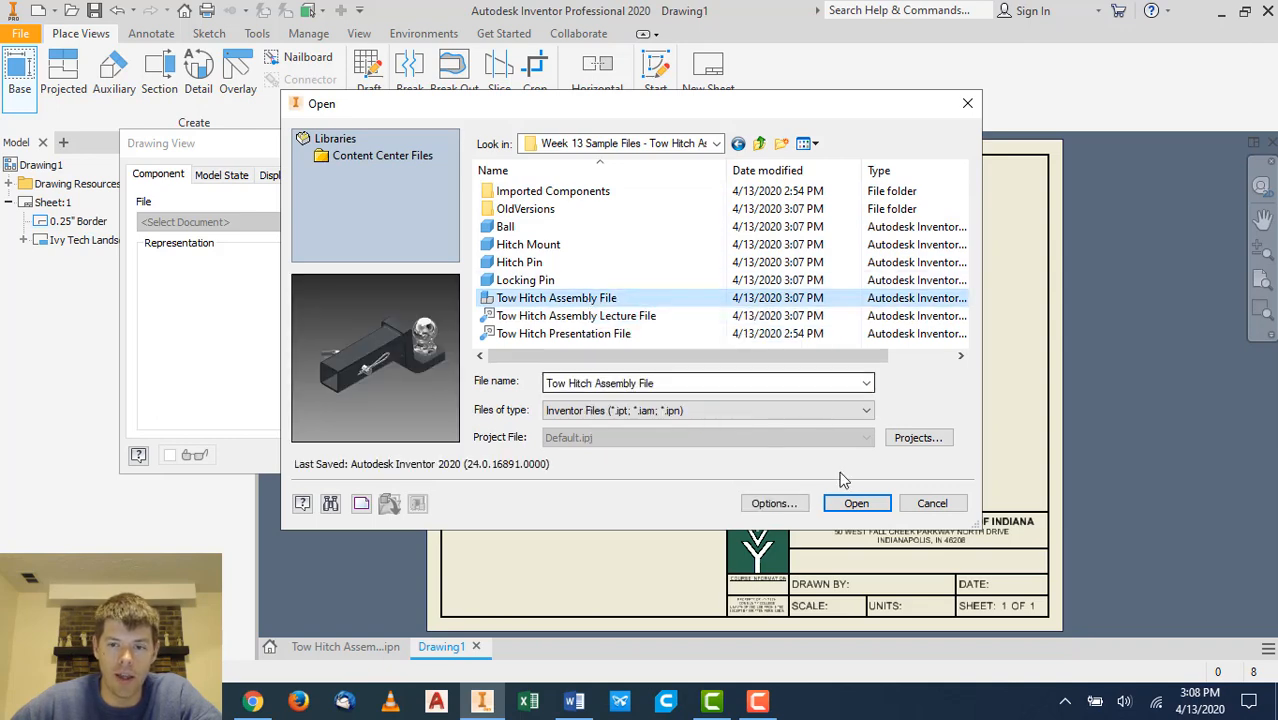
pyautogui.click(850, 502)
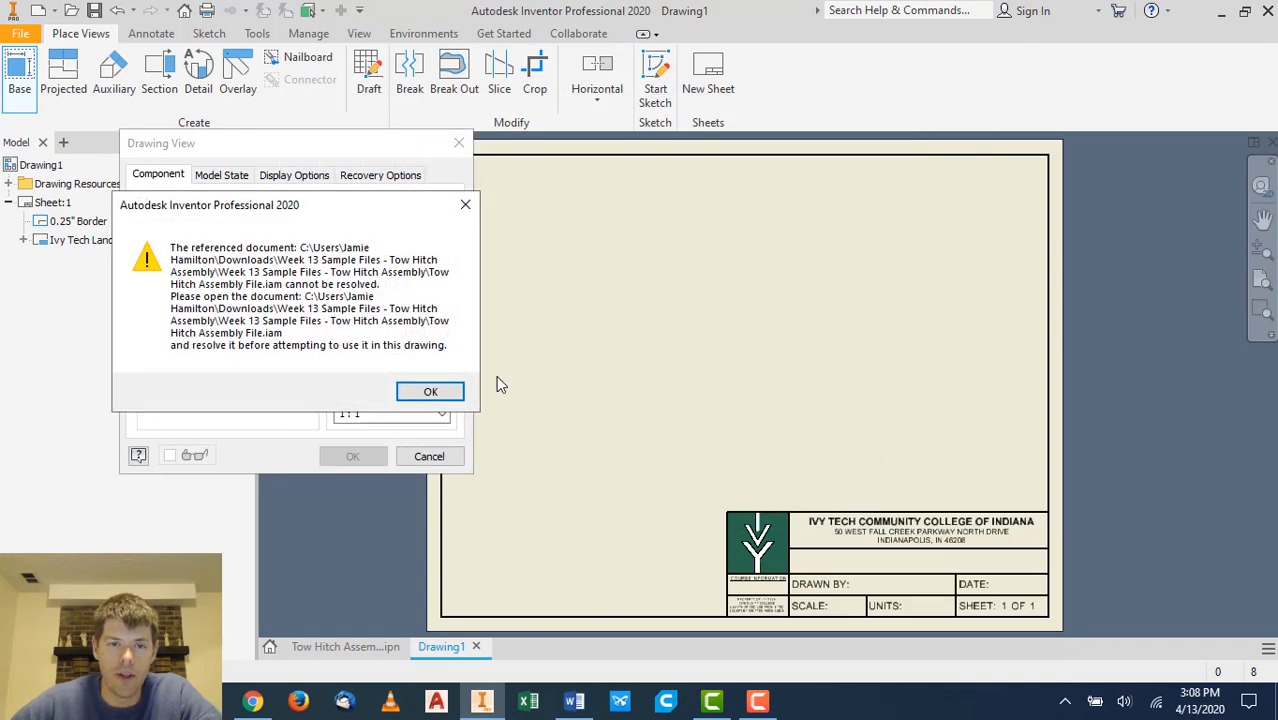
pyautogui.click(433, 394)
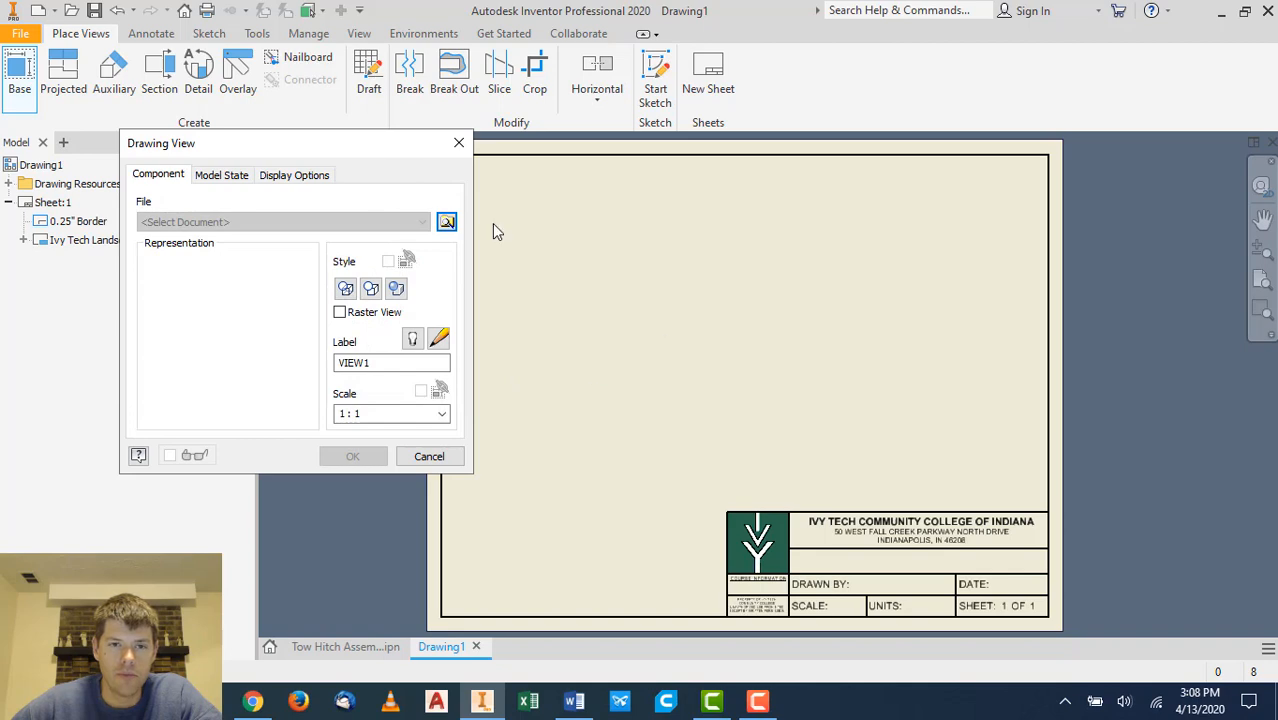
# - Retry choosing Tow Hitch Assembly File for the base view, then cancel the Drawing View dialog
pyautogui.click(446, 223)
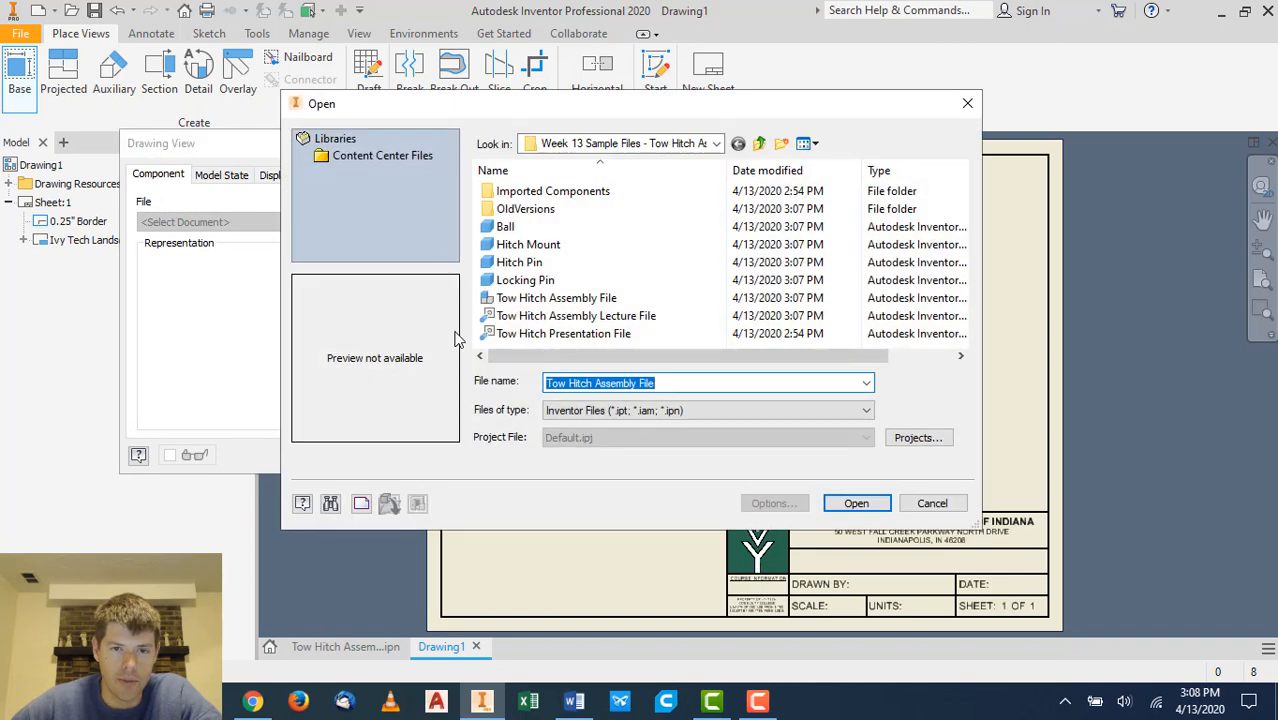
pyautogui.click(540, 298)
pyautogui.click(849, 505)
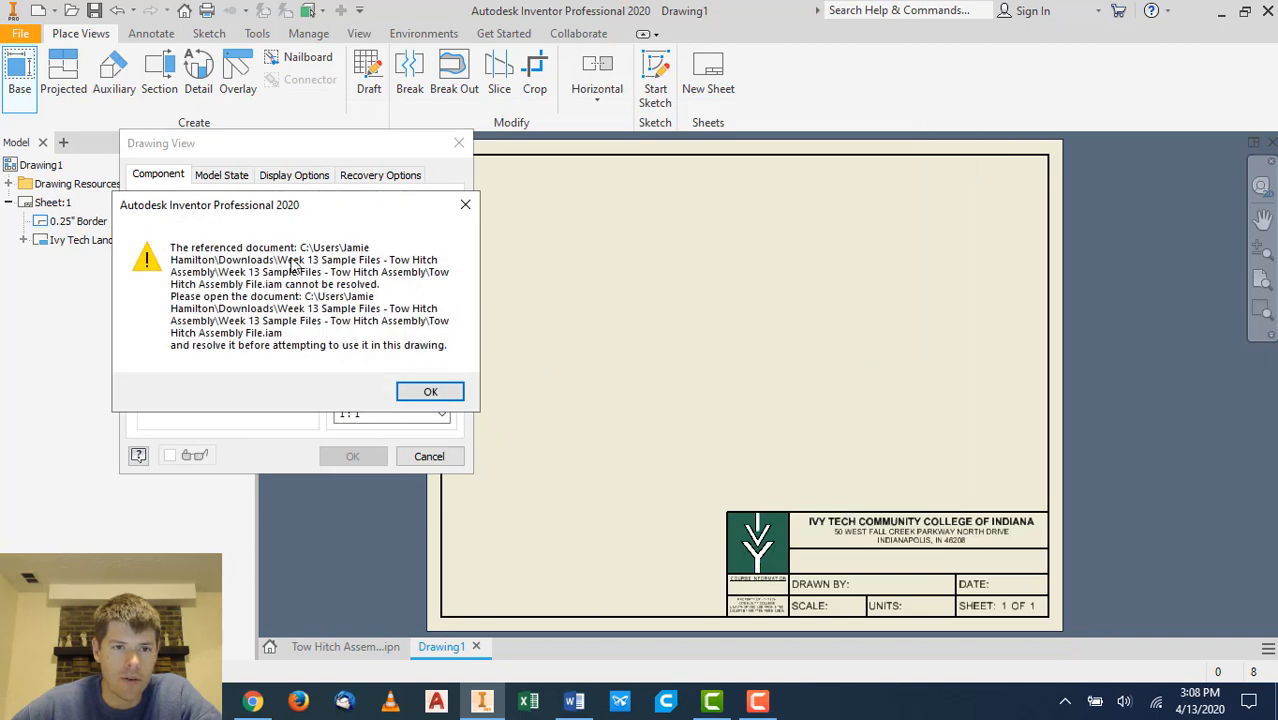
pyautogui.click(428, 392)
pyautogui.click(429, 456)
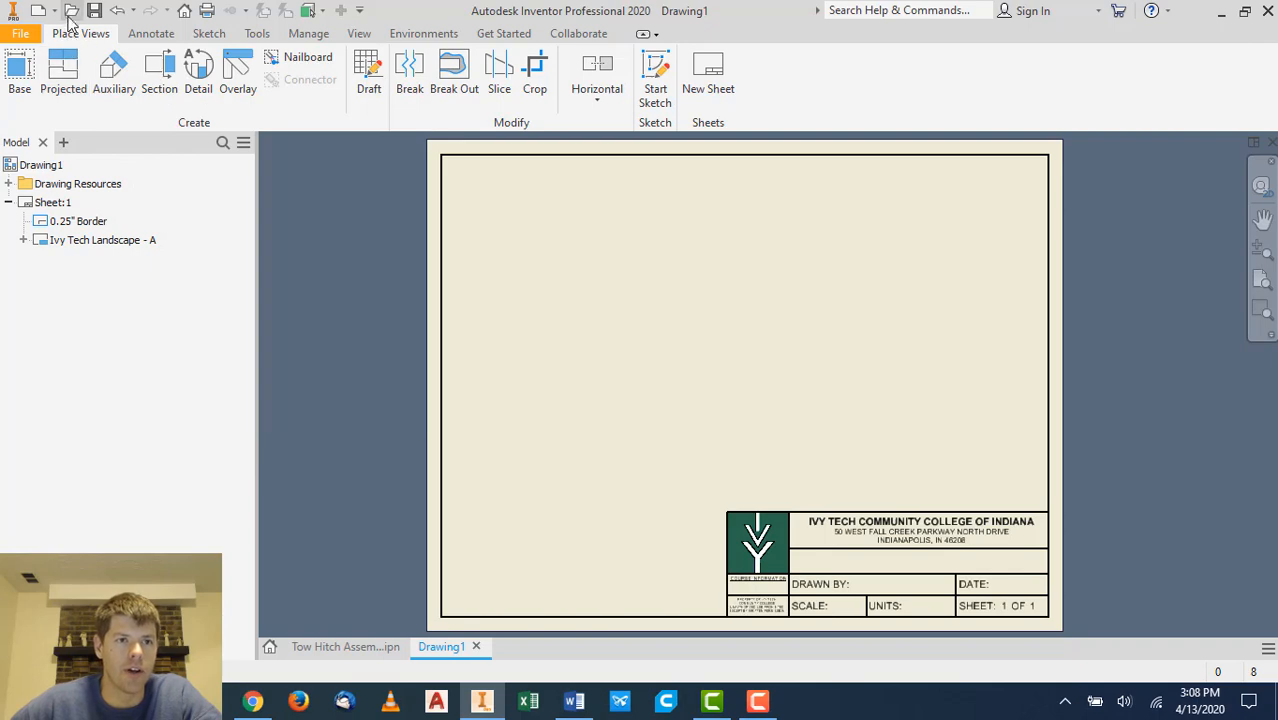
# - Open Tow Hitch Assembly File from the Week 13 Sample Files - Tow Hitch Assembly folder in Downloads
pyautogui.click(71, 10)
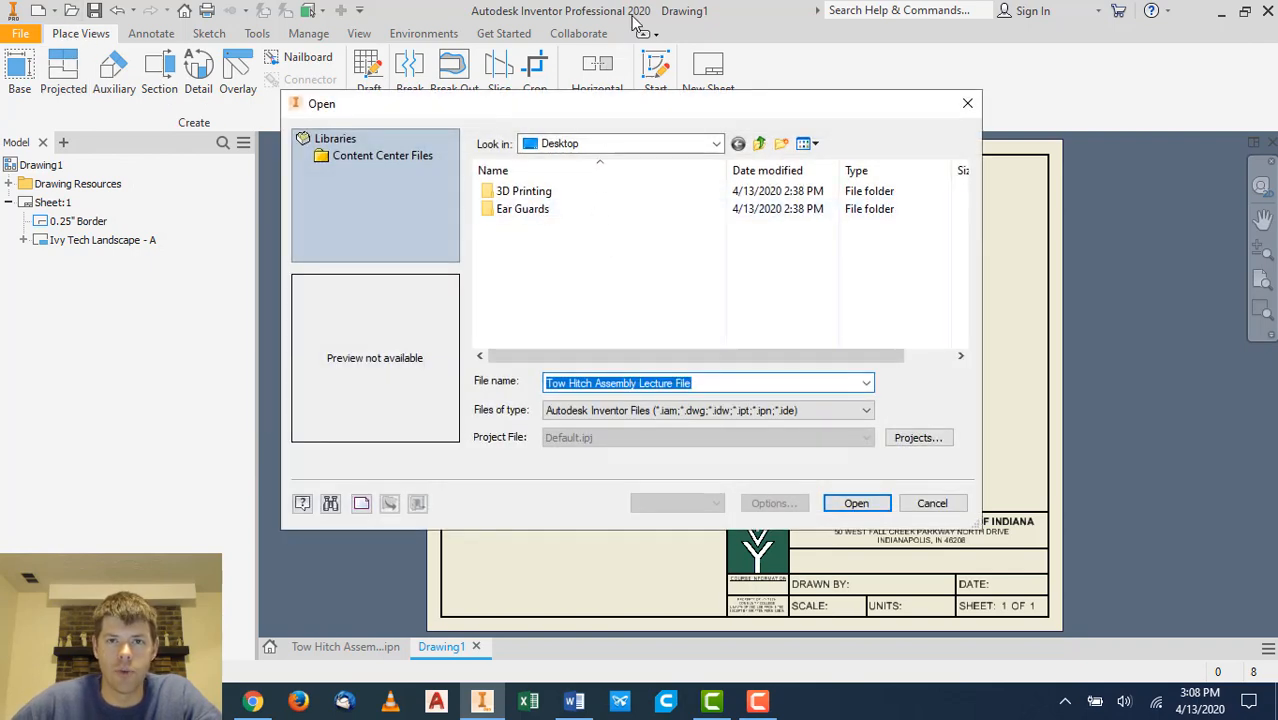
pyautogui.click(655, 145)
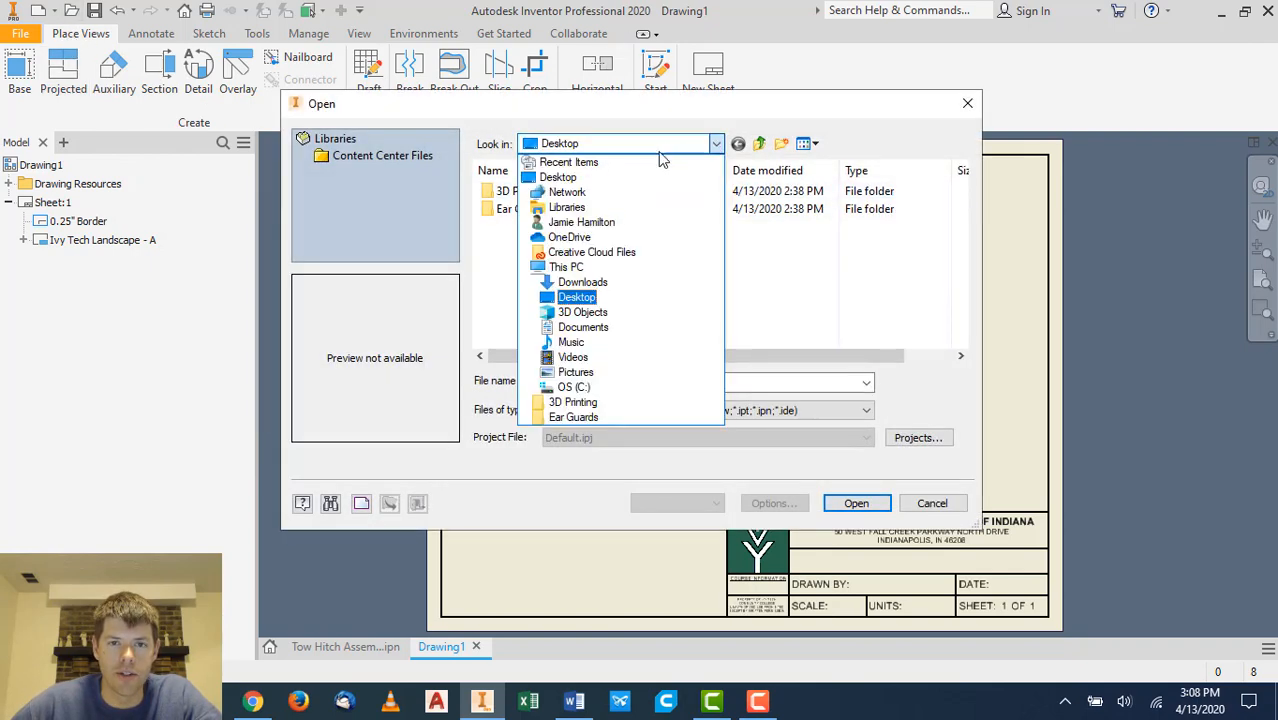
pyautogui.click(583, 283)
pyautogui.doubleClick(596, 209)
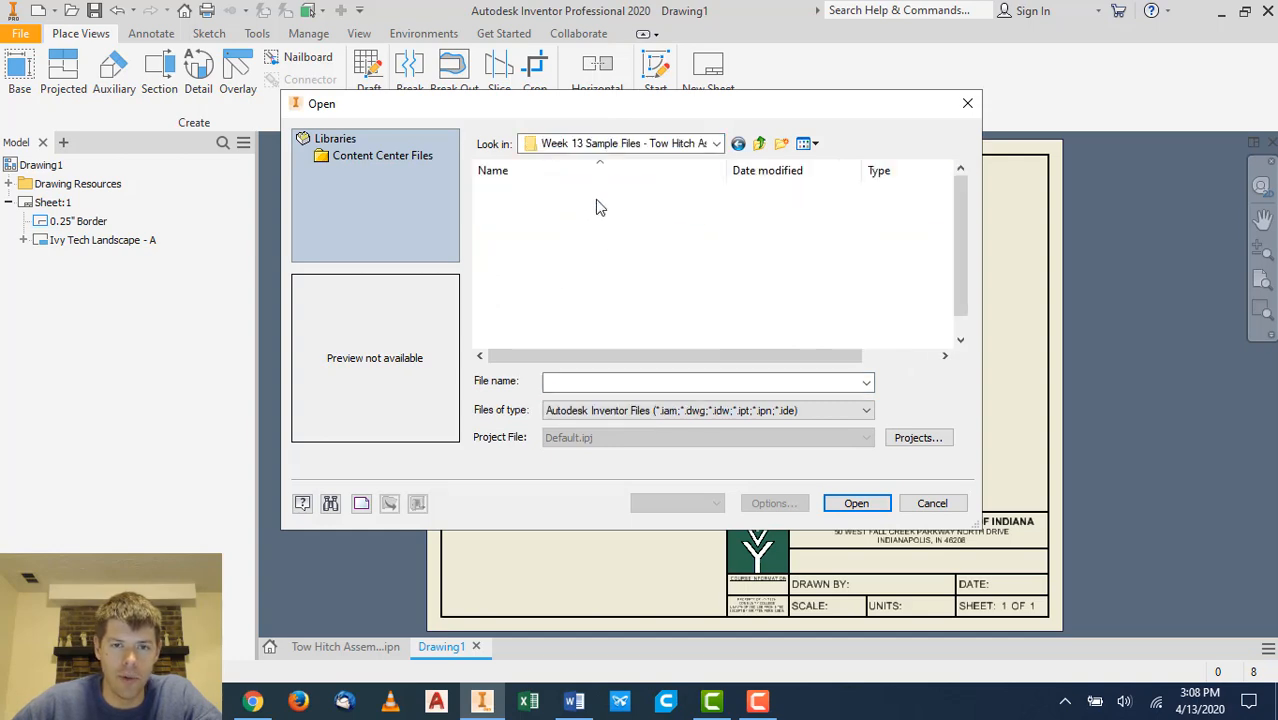
pyautogui.doubleClick(540, 328)
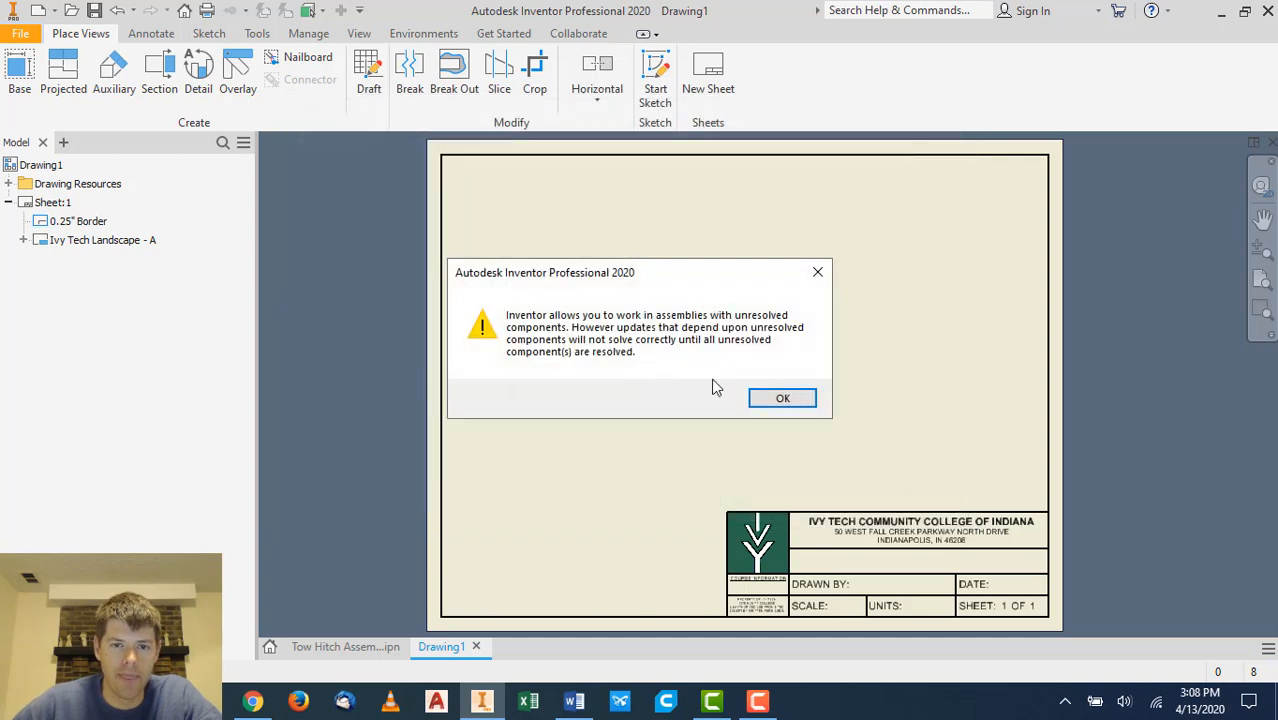
pyautogui.click(783, 398)
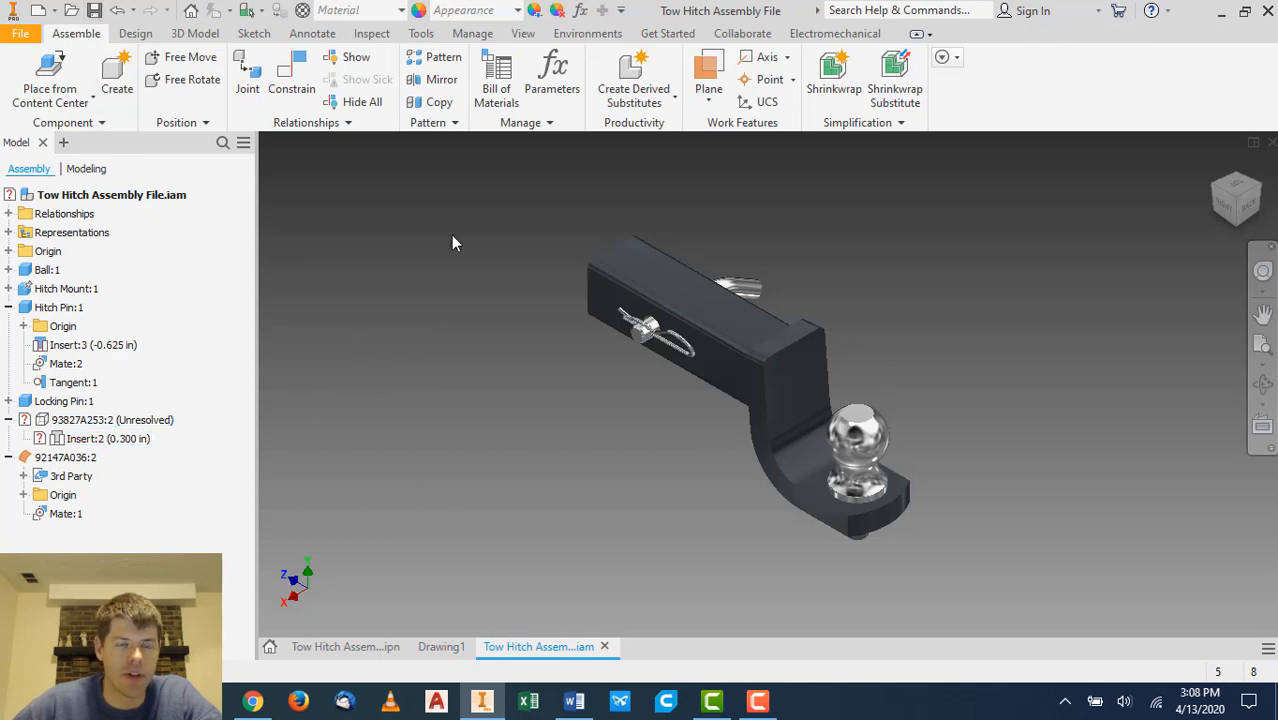
# - Delete the unresolved 93827A253:2 component from the assembly
pyautogui.rightClick(166, 421)
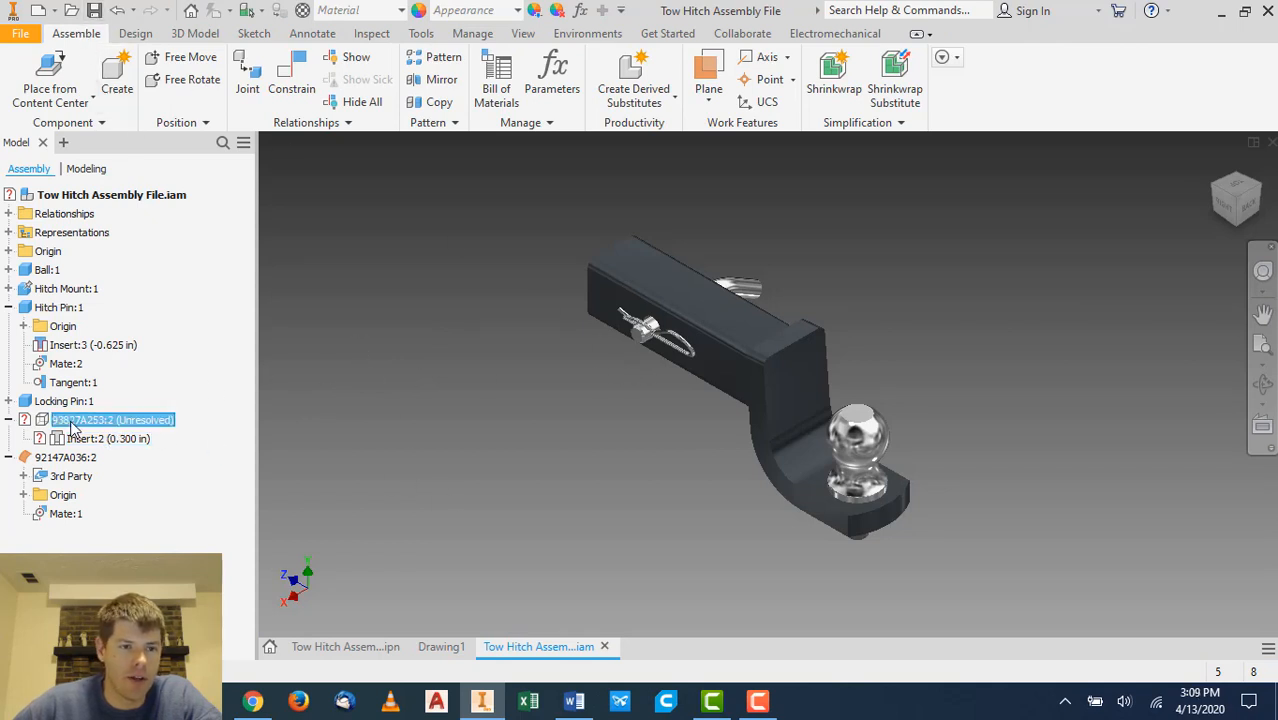
pyautogui.click(119, 189)
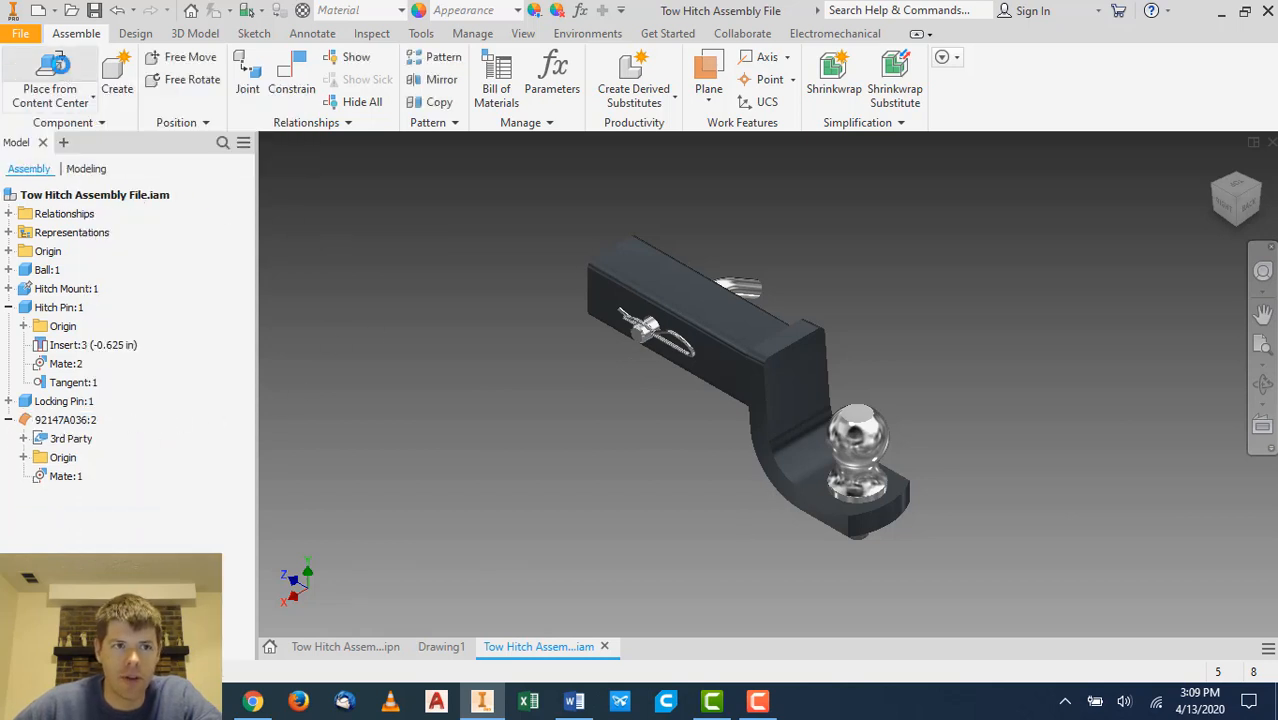
# - Choose Hex Nut - Inch from the Content Center's Nuts > Hex category for placement
pyautogui.click(58, 64)
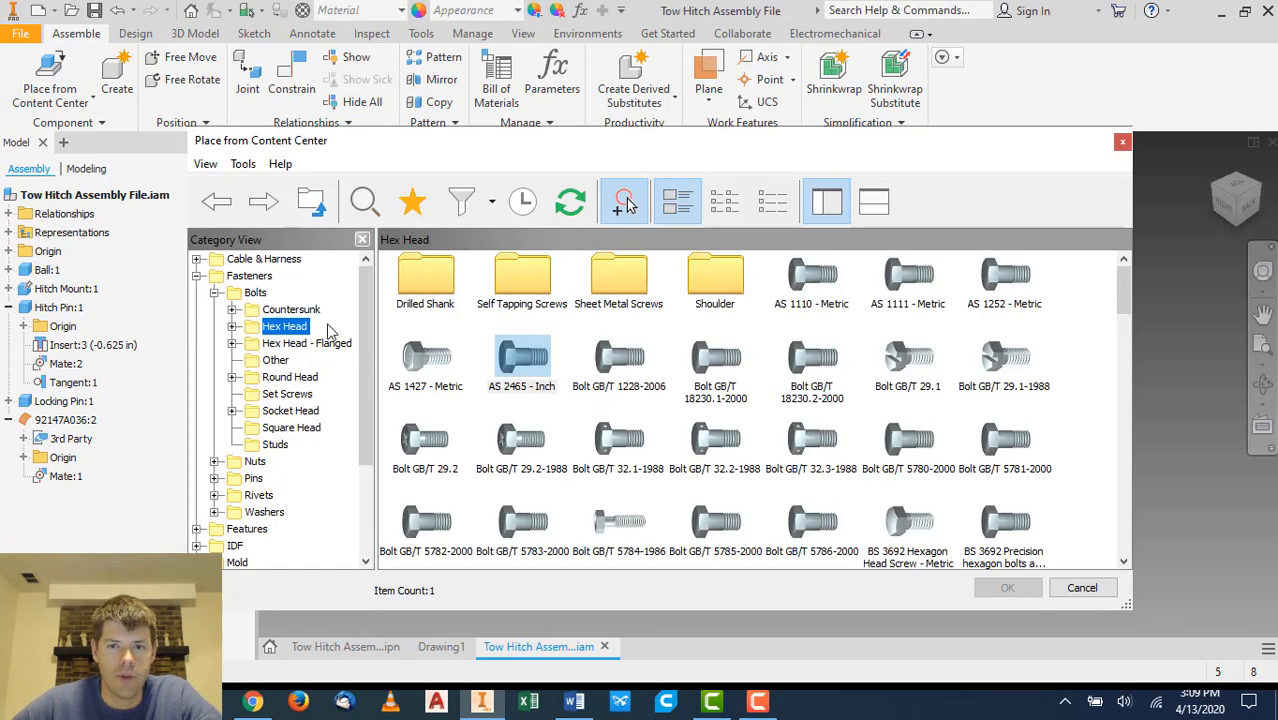
pyautogui.click(255, 462)
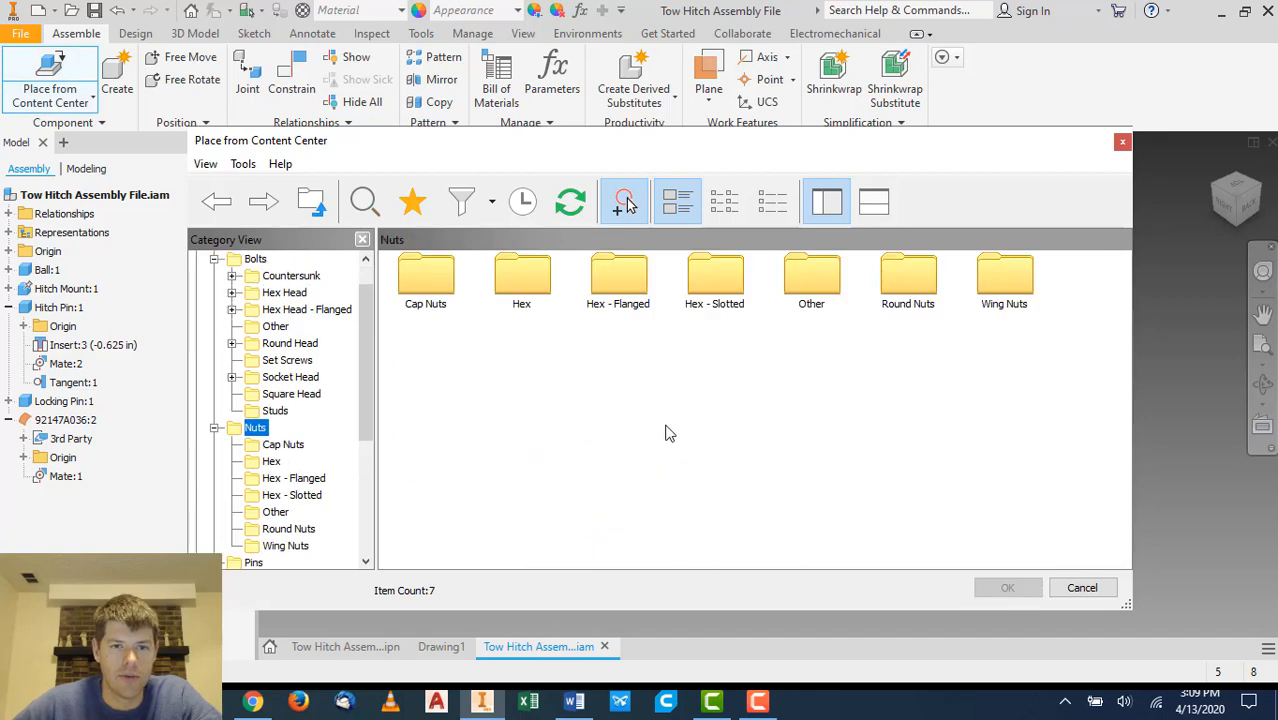
pyautogui.doubleClick(512, 280)
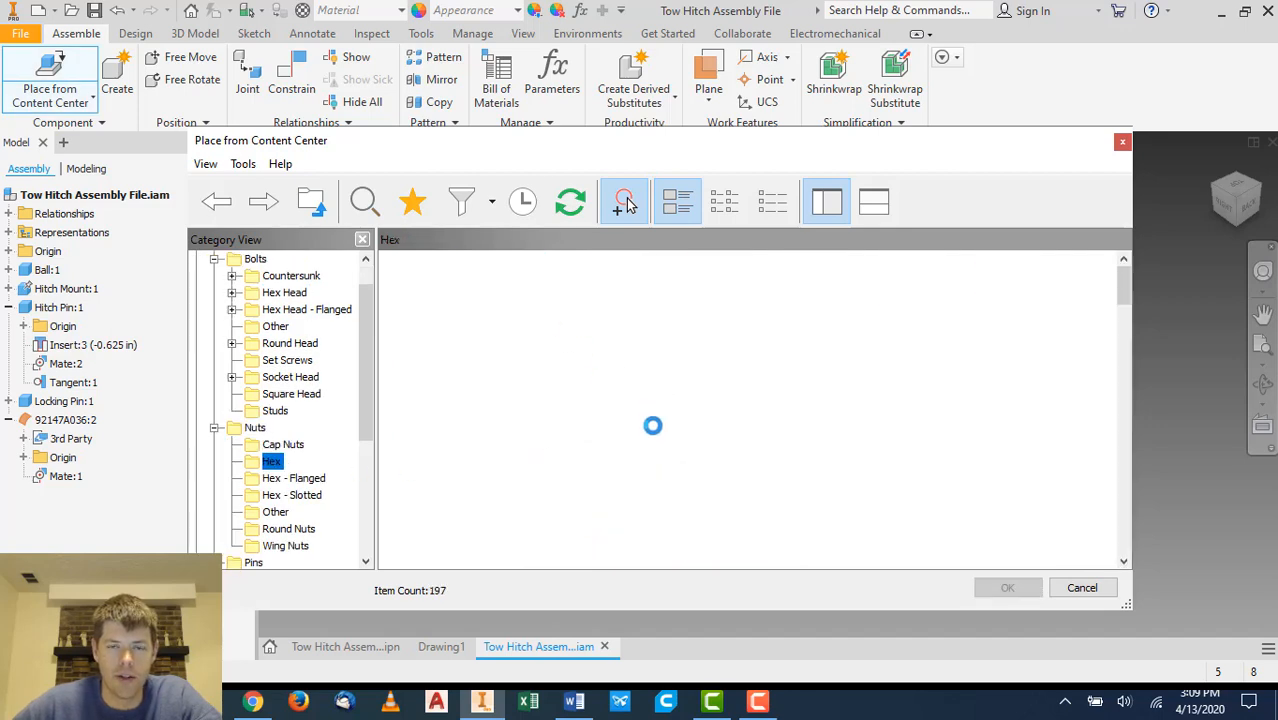
pyautogui.scroll(-6, 744, 408)
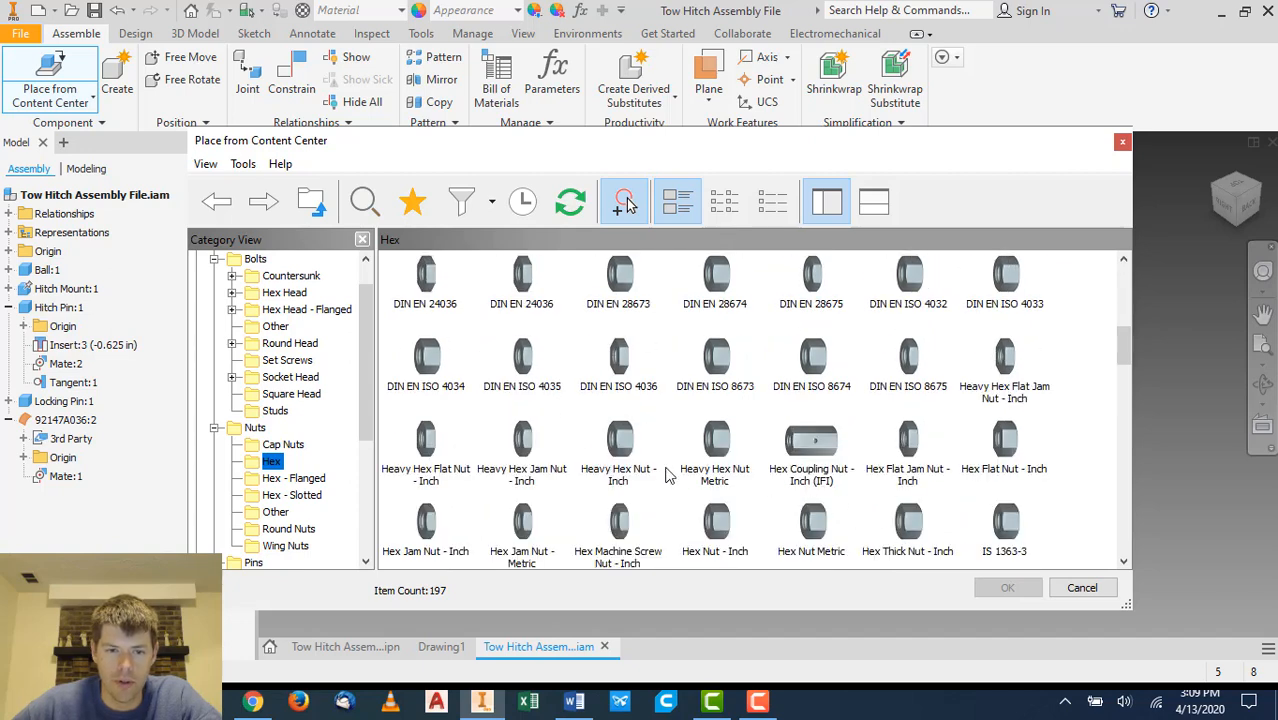
pyautogui.scroll(-2, 669, 477)
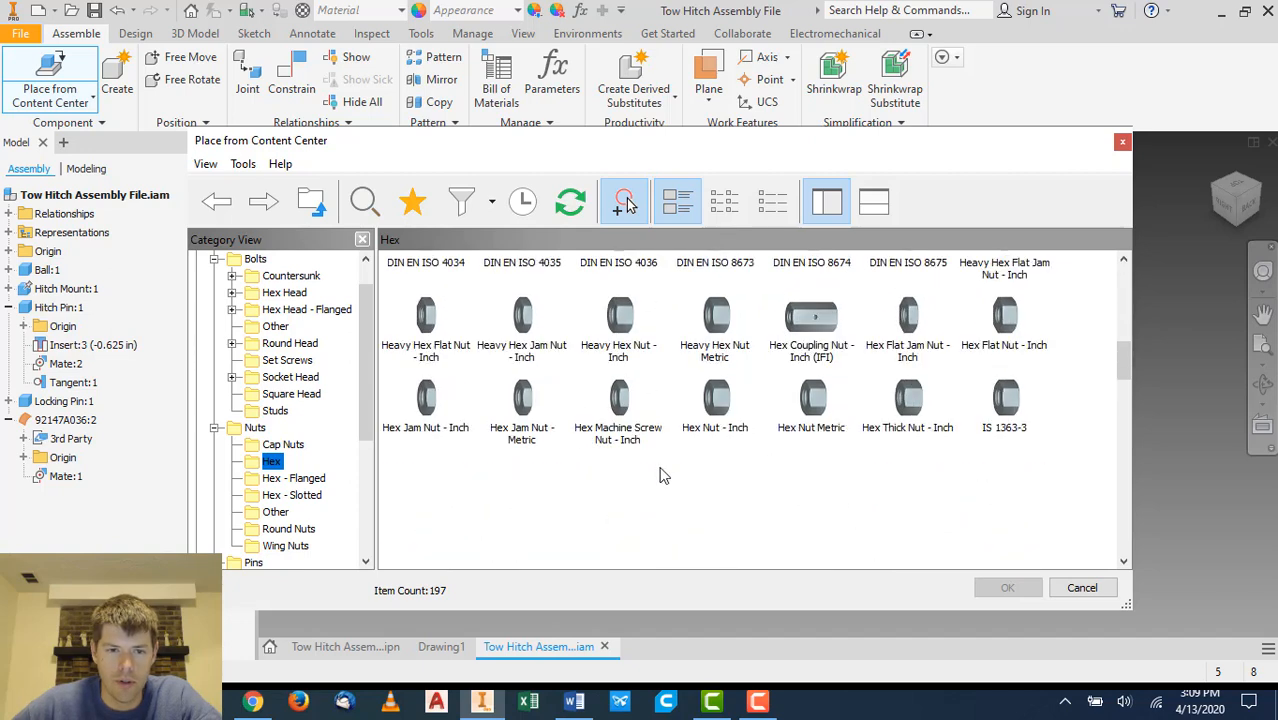
pyautogui.click(717, 403)
pyautogui.click(1005, 587)
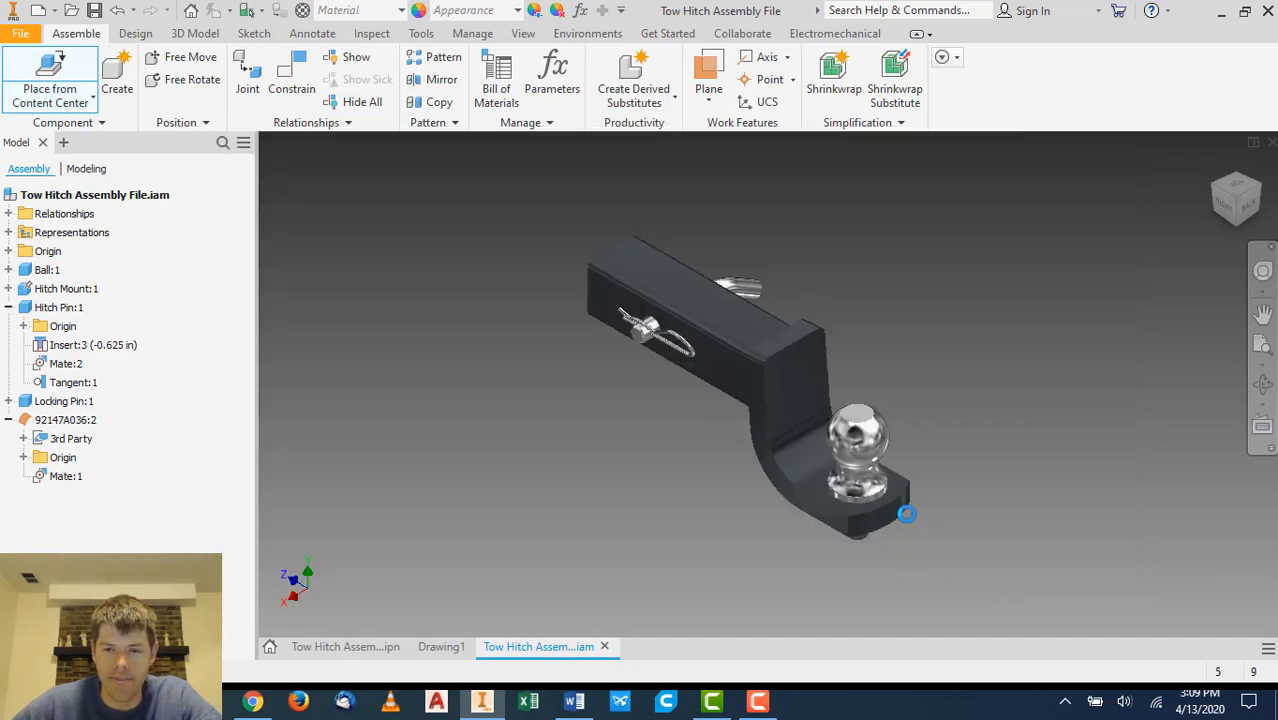
# - Place one 5/8 - 11 hex nut beside the bolt beneath the hitch mount and finish placing
pyautogui.keyDown('shift'); pyautogui.moveTo(920, 525); pyautogui.dragTo(914, 474, button='middle'); pyautogui.keyUp('shift')
pyautogui.scroll(-5, 866, 453)
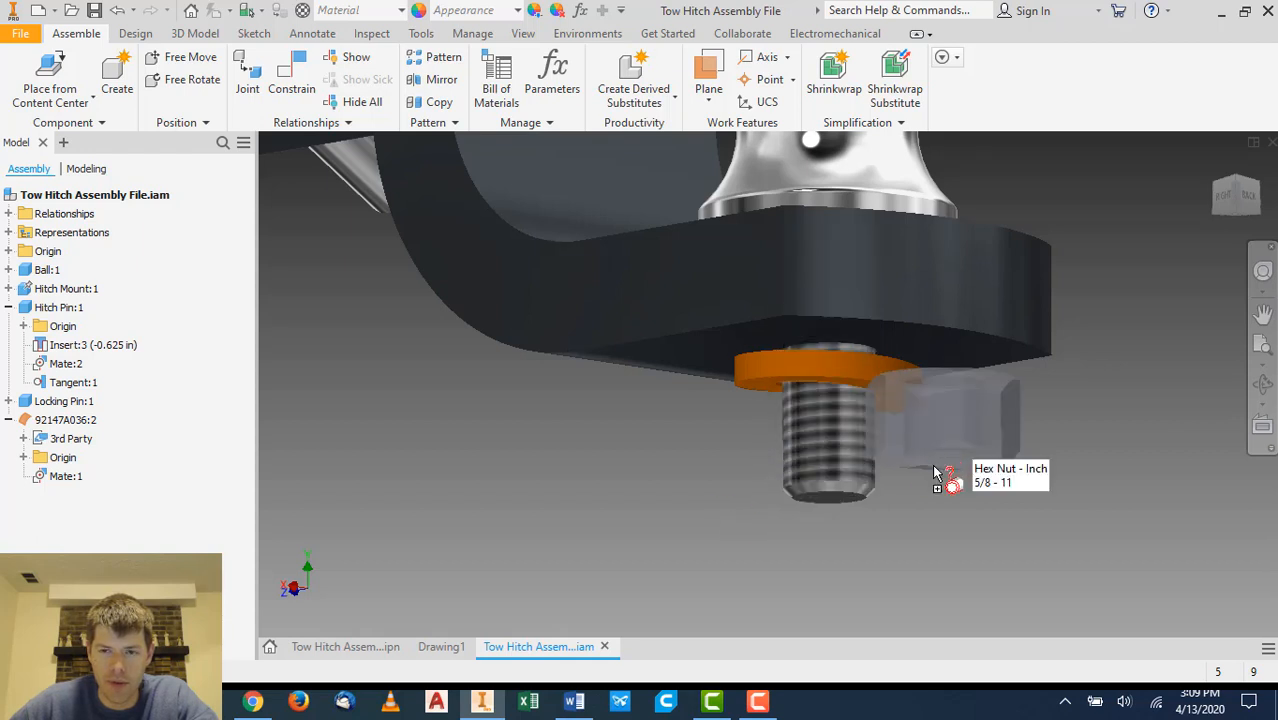
pyautogui.click(498, 467)
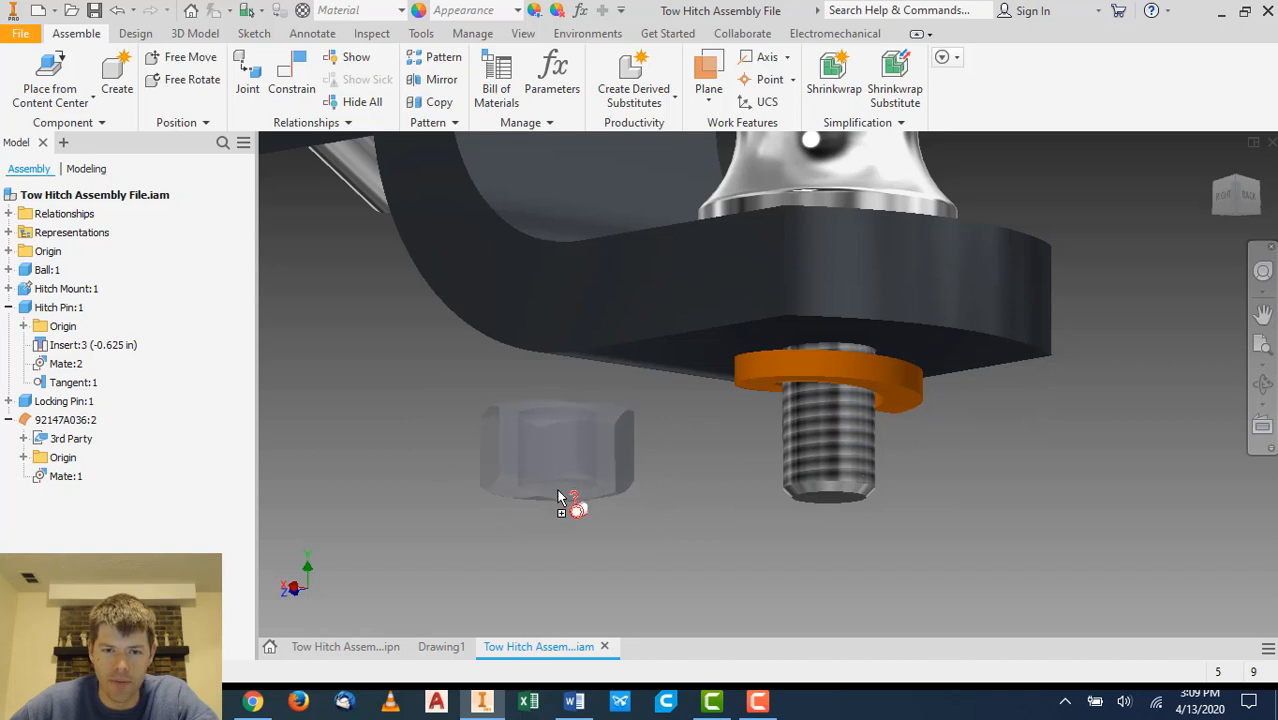
pyautogui.rightClick(557, 489)
pyautogui.click(593, 498)
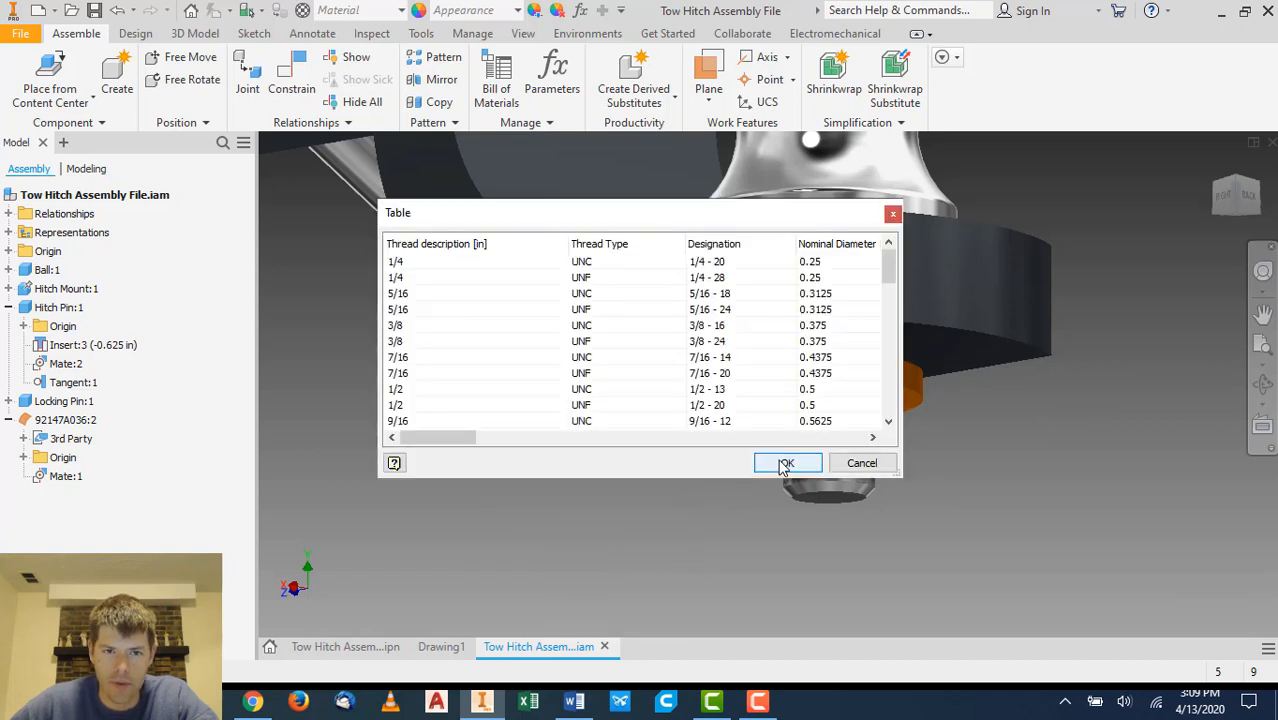
pyautogui.click(785, 463)
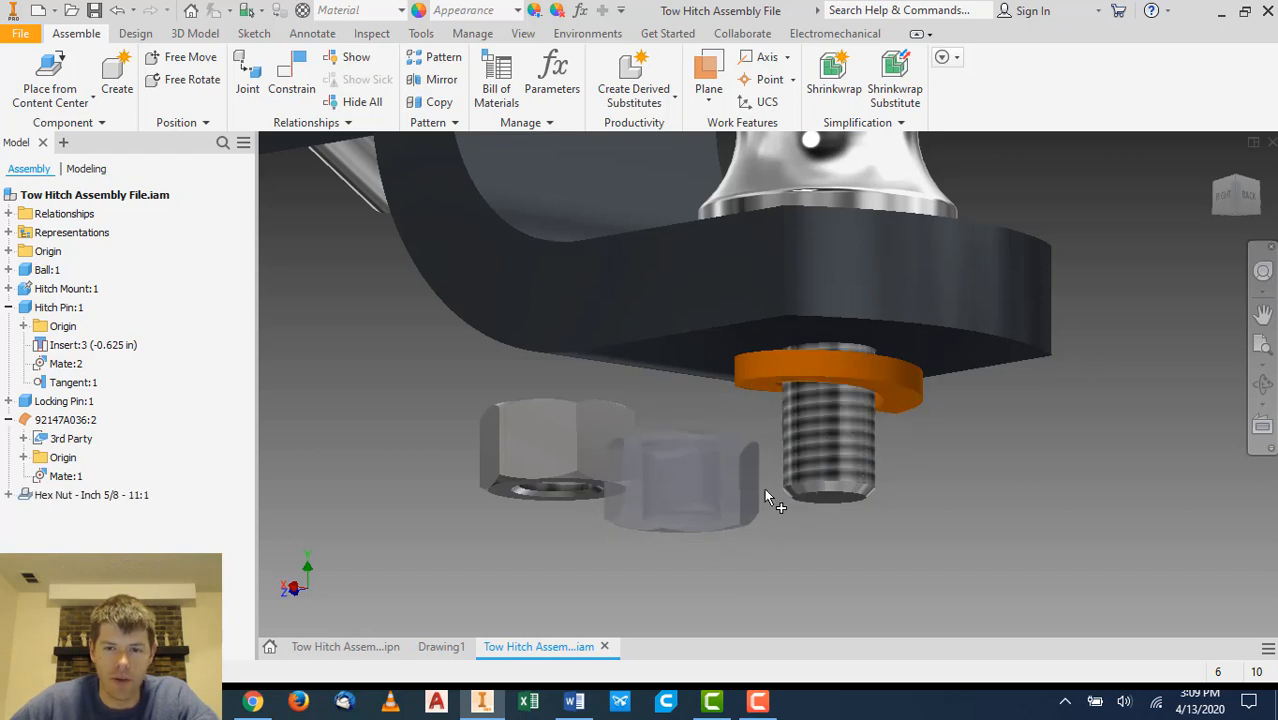
pyautogui.rightClick(698, 545)
pyautogui.click(745, 594)
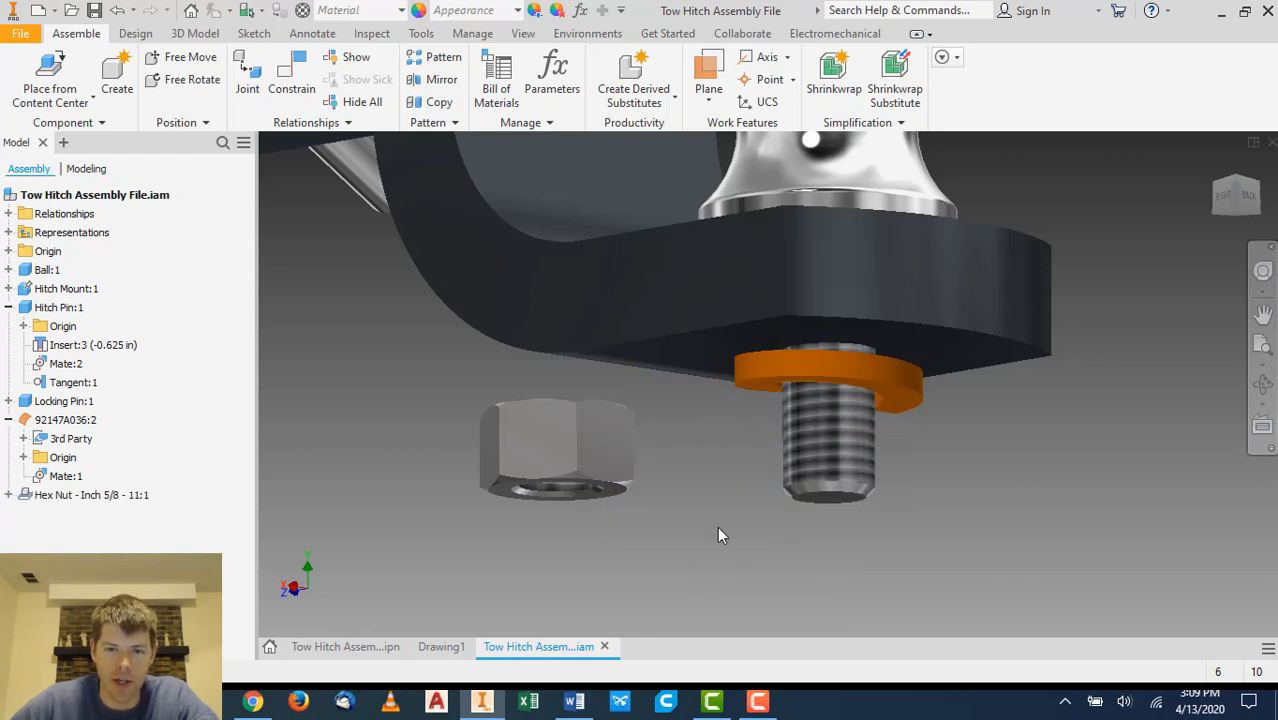
# - Insert-constrain the new hex nut onto the bolt end below the washer, using the opposed solution
pyautogui.click(281, 103)
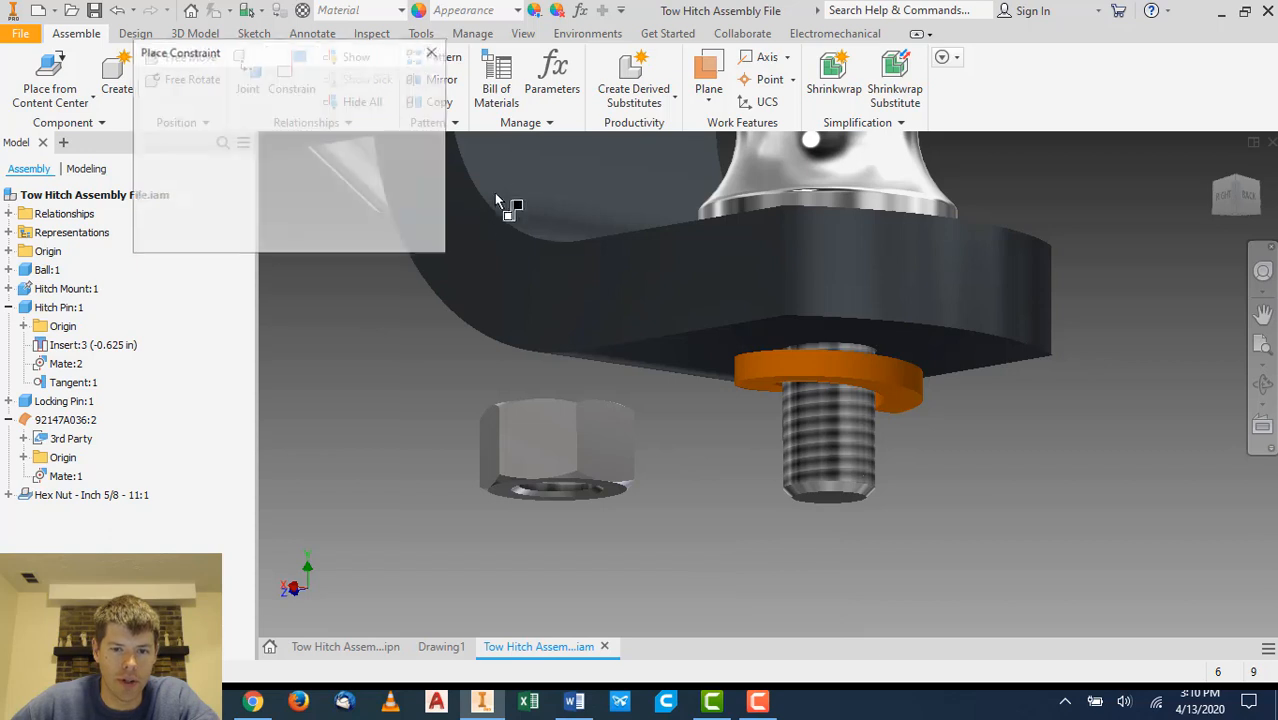
pyautogui.click(245, 126)
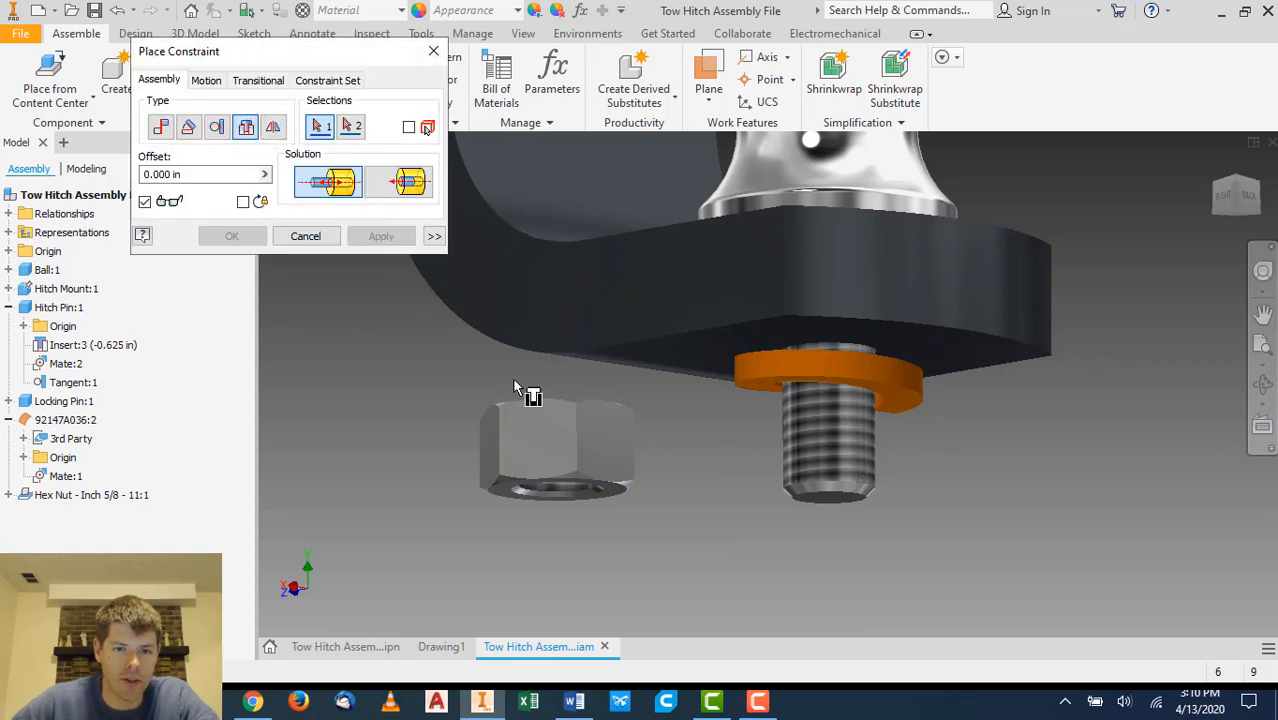
pyautogui.click(549, 499)
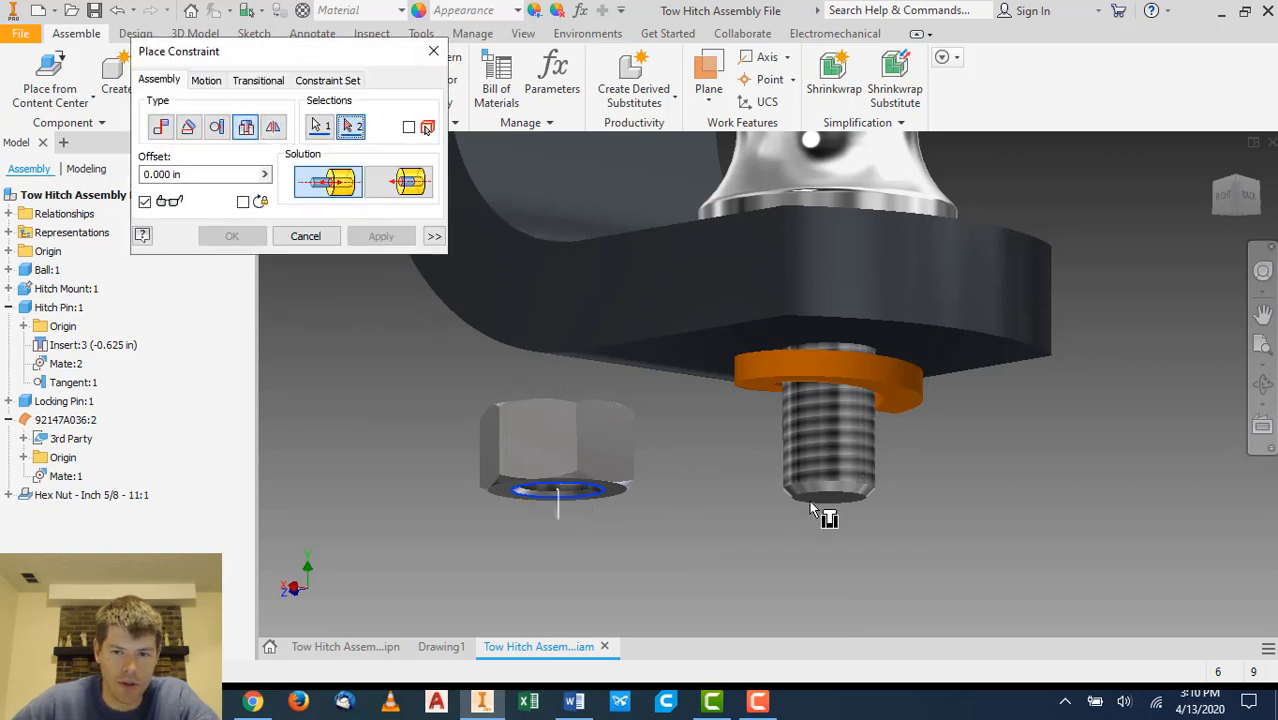
pyautogui.click(842, 493)
pyautogui.click(396, 186)
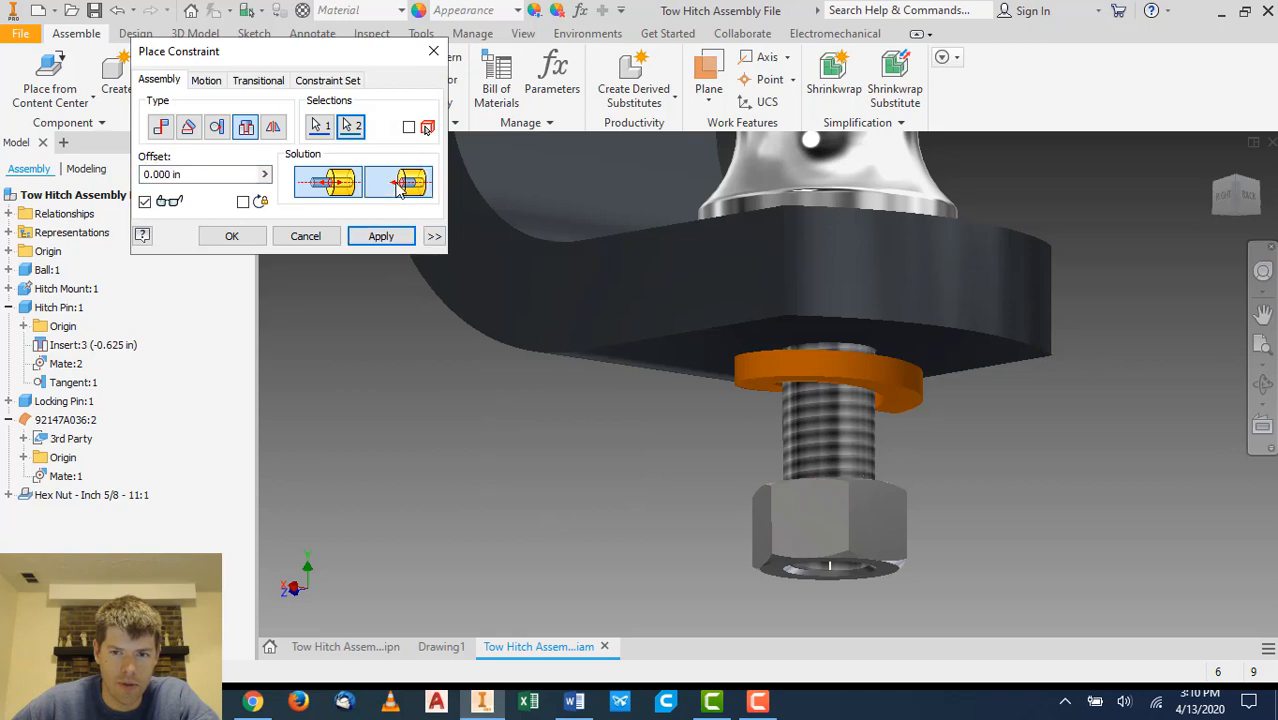
pyautogui.click(240, 236)
# - Return to the home view and save the assembly
pyautogui.keyDown('shift'); pyautogui.moveTo(1000, 408); pyautogui.dragTo(1000, 498, button='middle'); pyautogui.keyUp('shift')
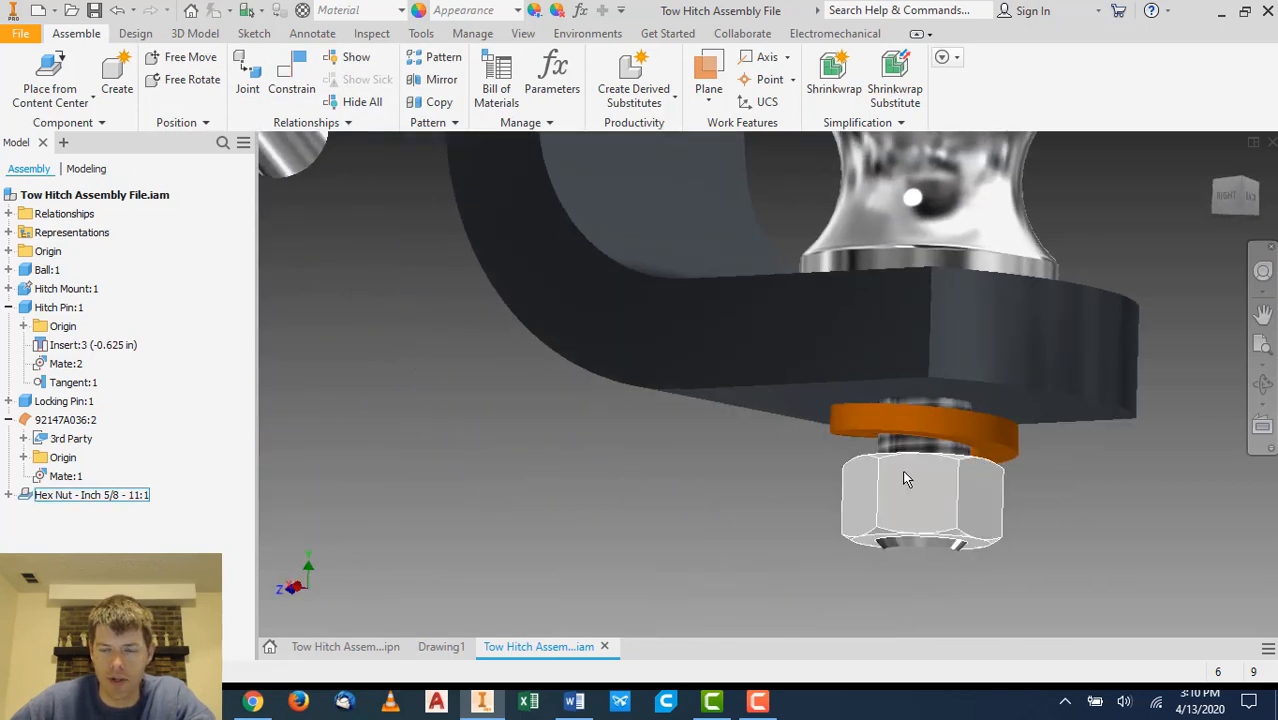
pyautogui.scroll(-5, 788, 451)
pyautogui.click(1215, 203)
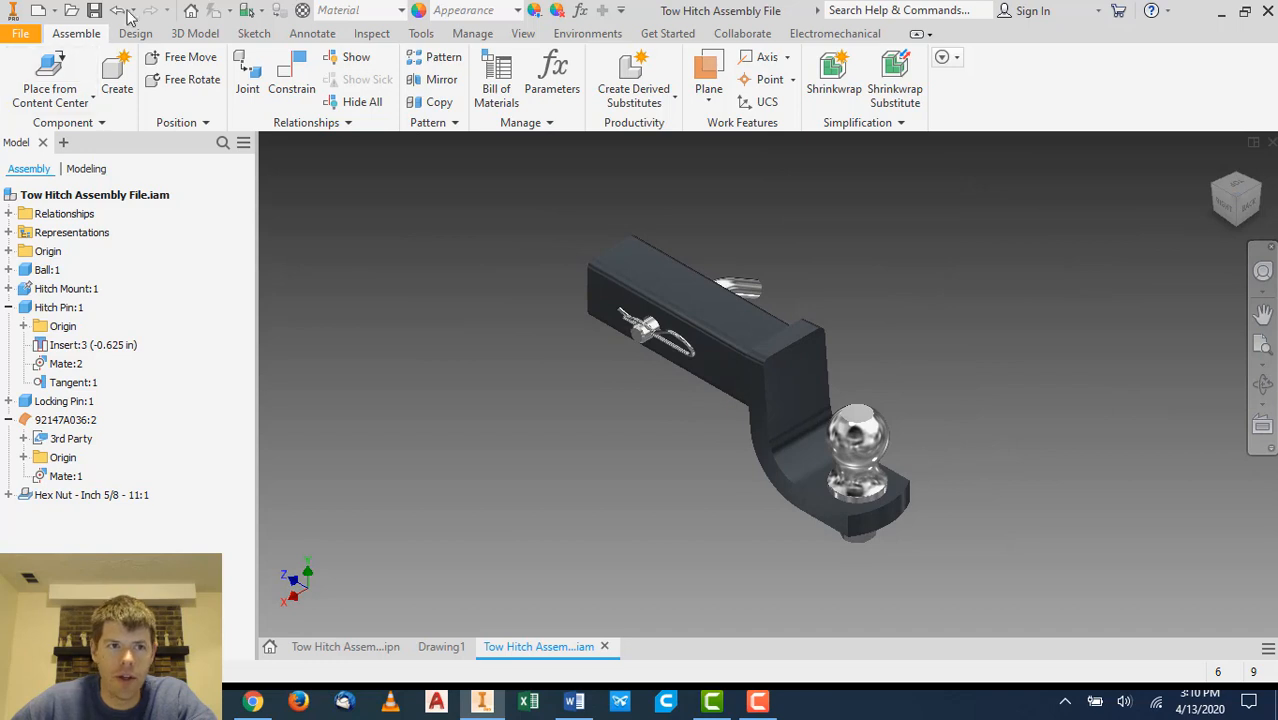
pyautogui.click(93, 11)
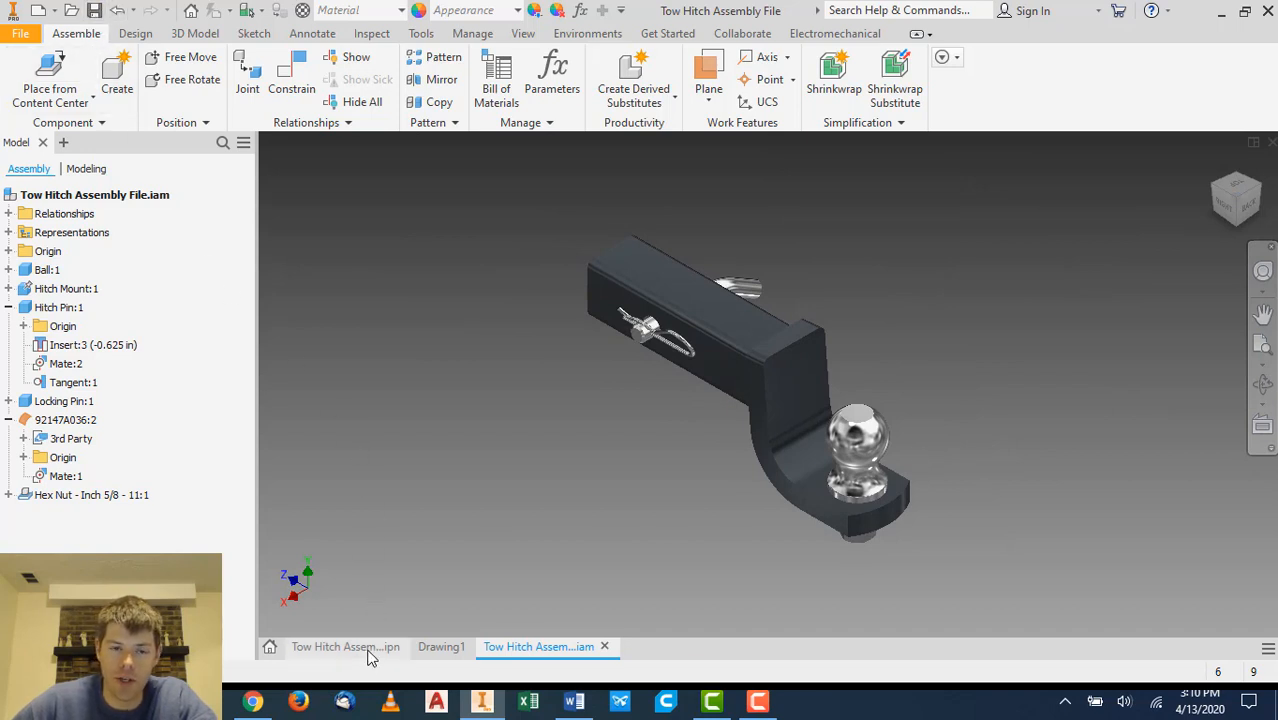
# - In the presentation, tweak the hex nut about 2.8 in downward along the bolt axis
pyautogui.moveTo(370, 655)
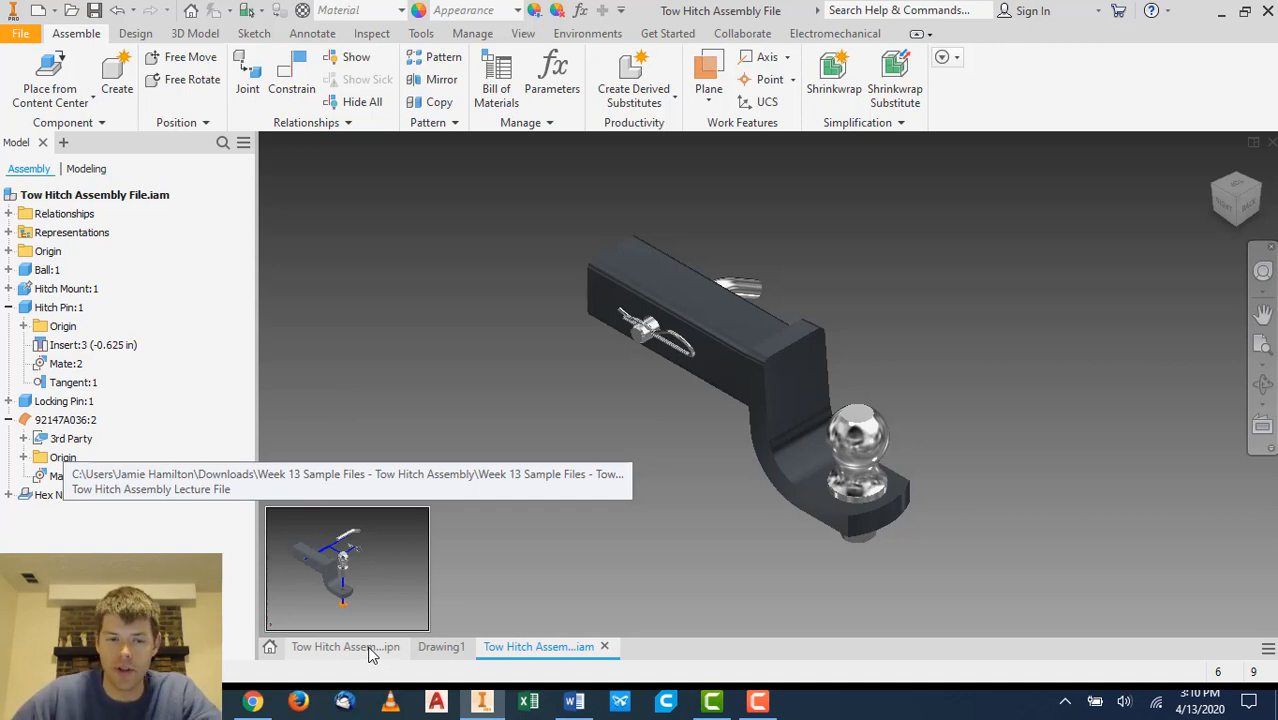
pyautogui.click(370, 647)
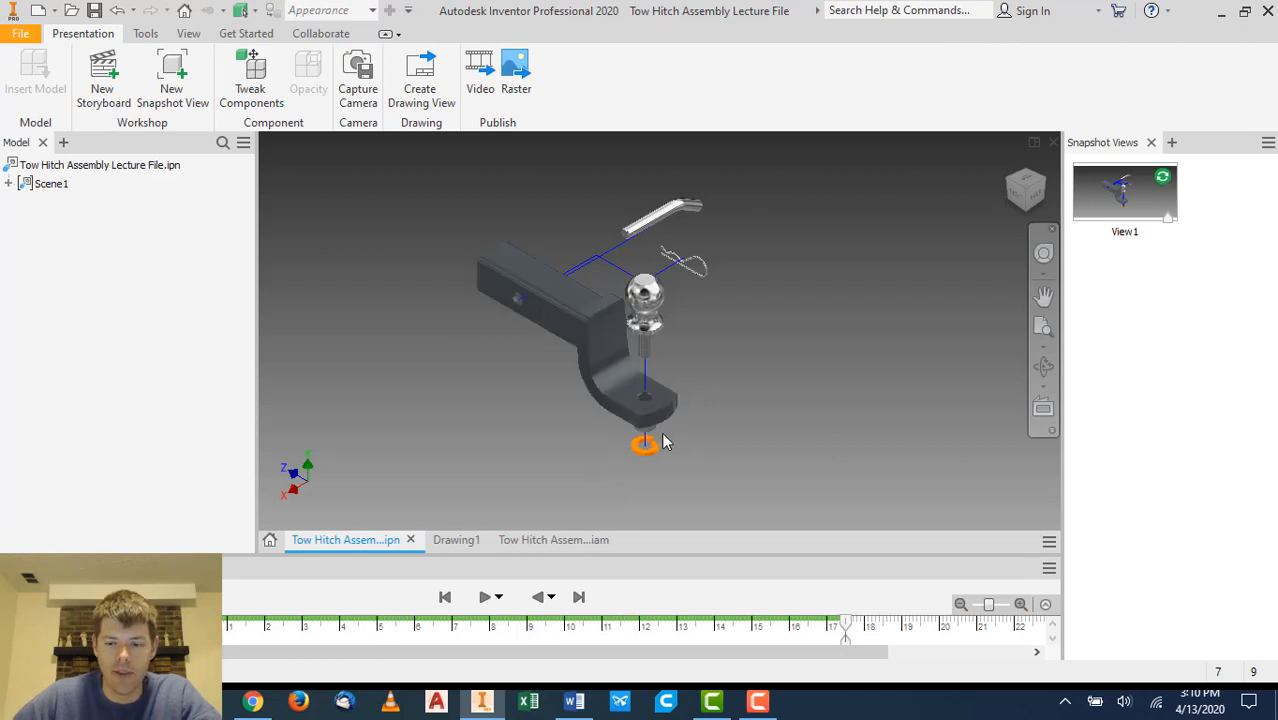
pyautogui.keyDown('shift'); pyautogui.moveTo(663, 434); pyautogui.dragTo(667, 398, button='middle'); pyautogui.keyUp('shift')
pyautogui.scroll(5, 663, 342)
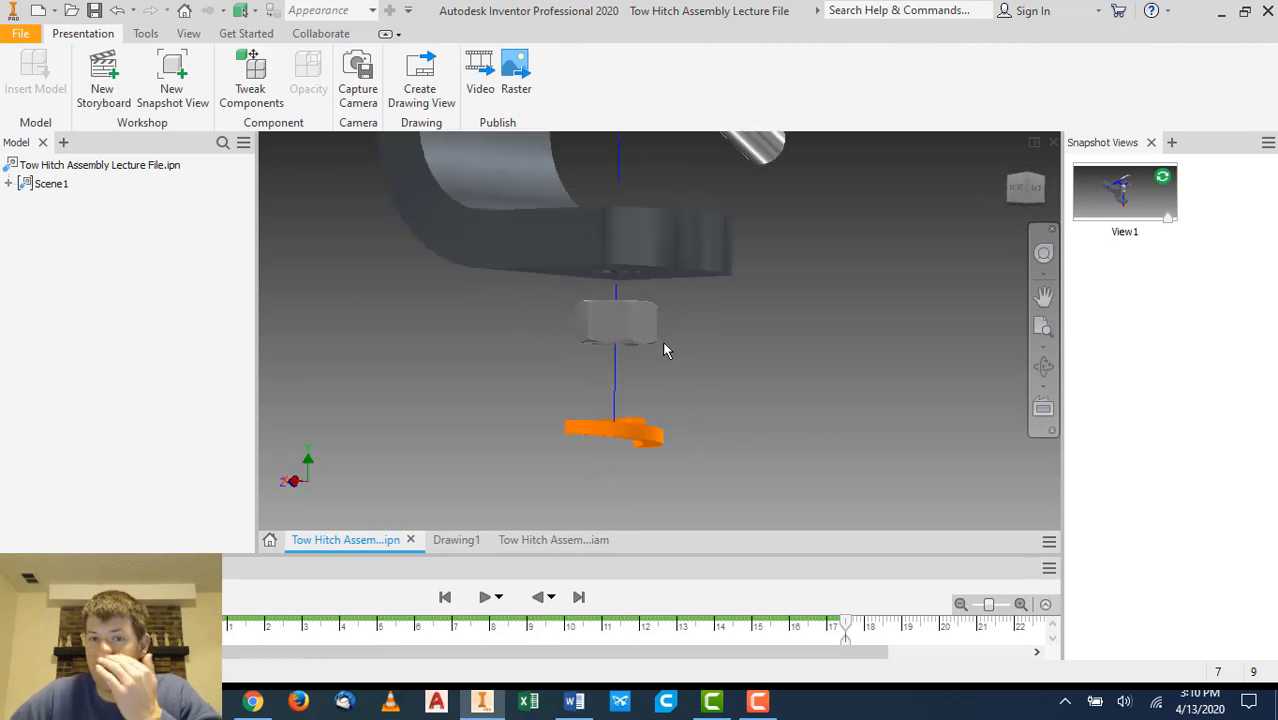
pyautogui.click(636, 326)
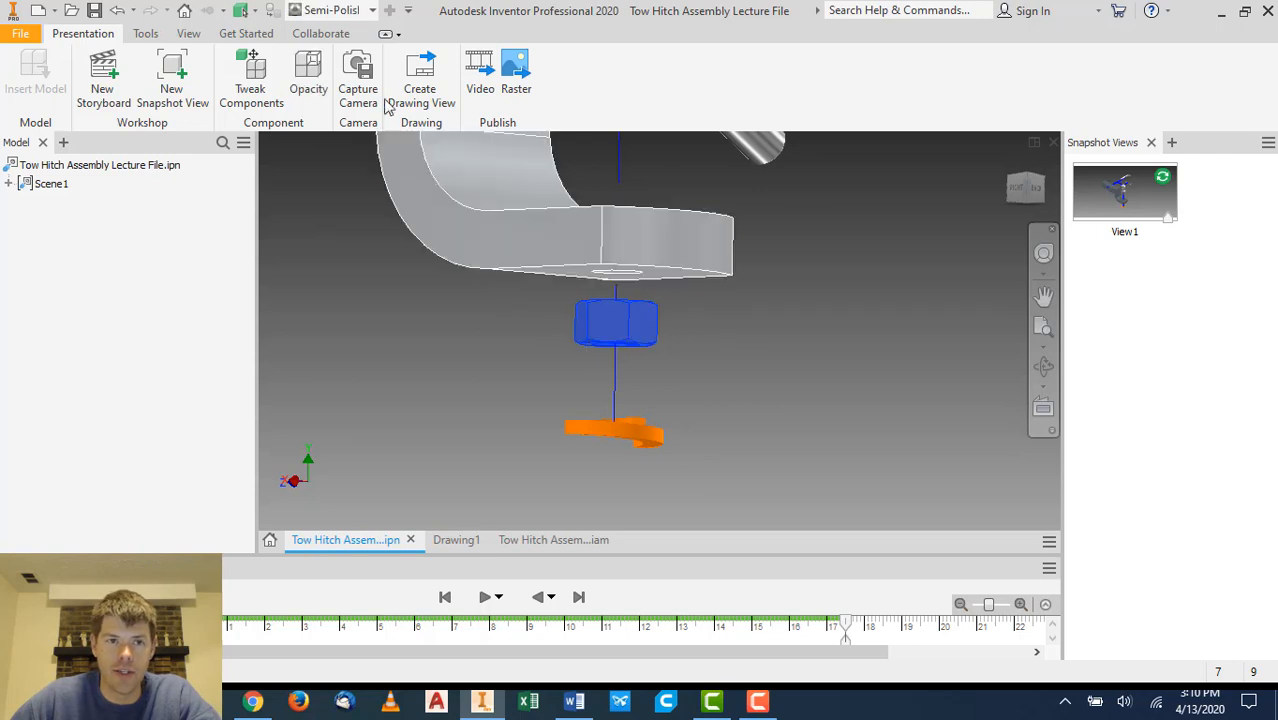
pyautogui.click(266, 92)
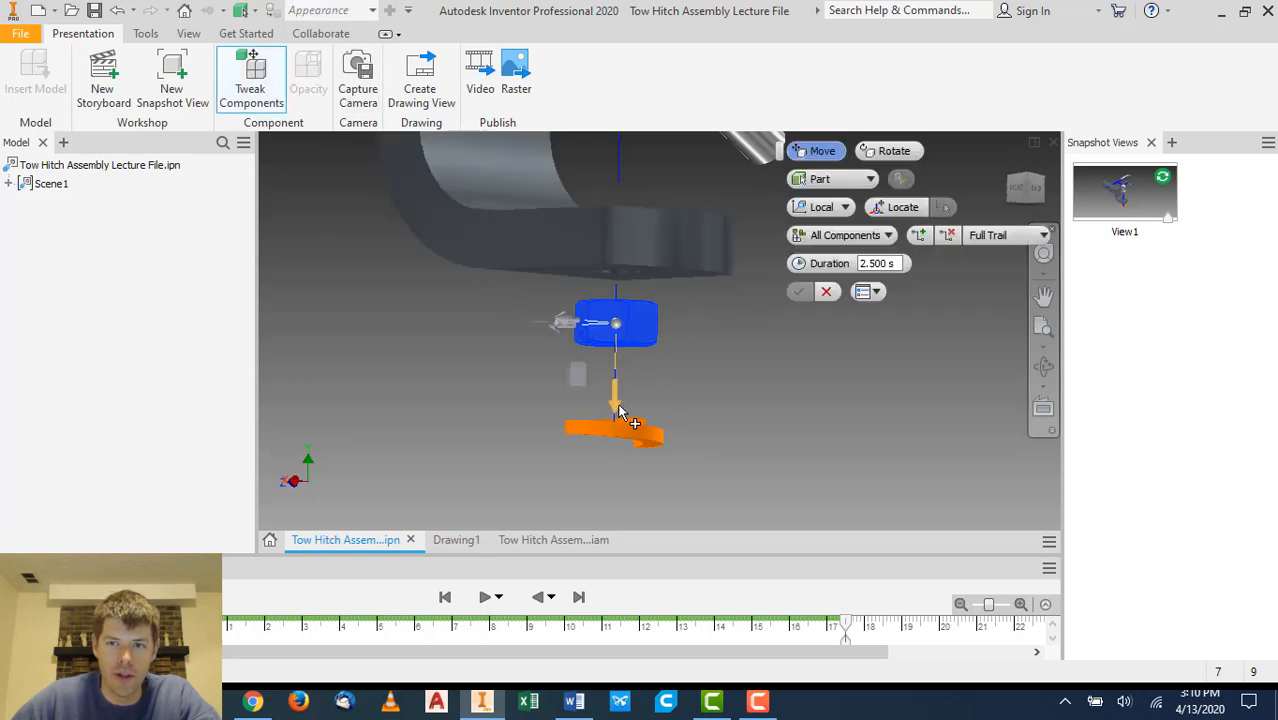
pyautogui.click(1028, 179)
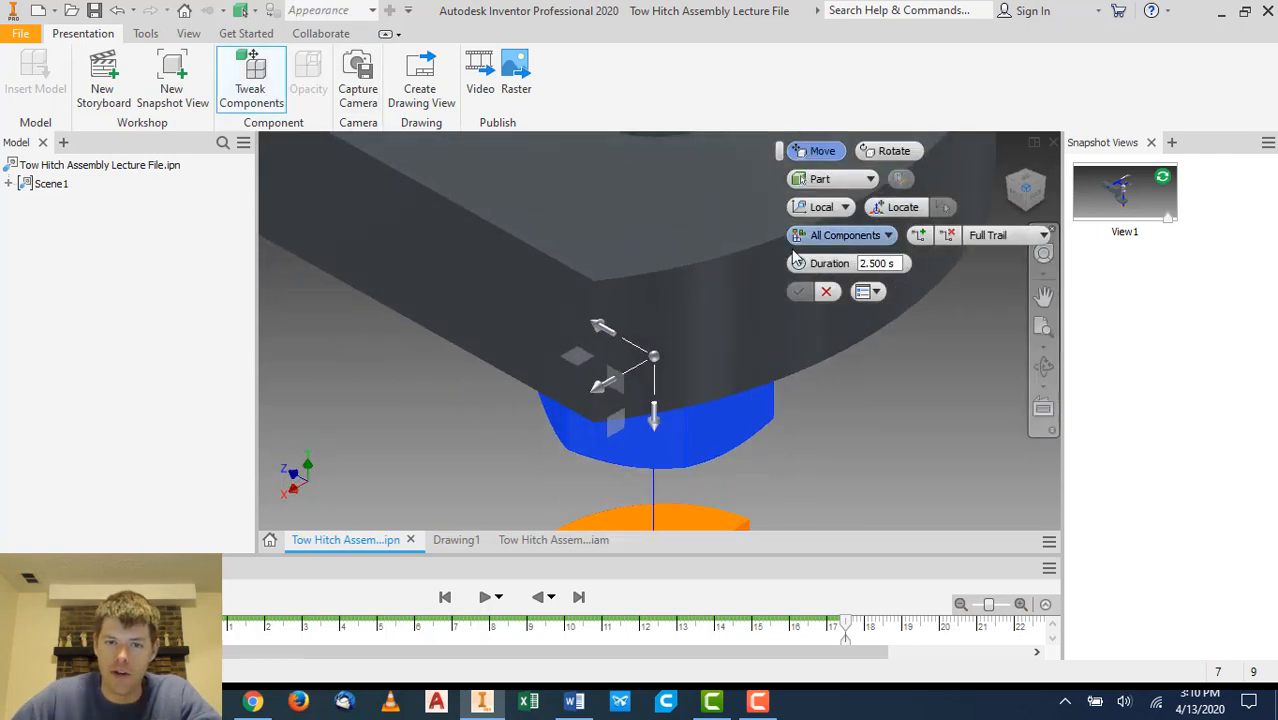
pyautogui.scroll(4, 619, 282)
pyautogui.scroll(-6, 620, 283)
pyautogui.scroll(2, 621, 286)
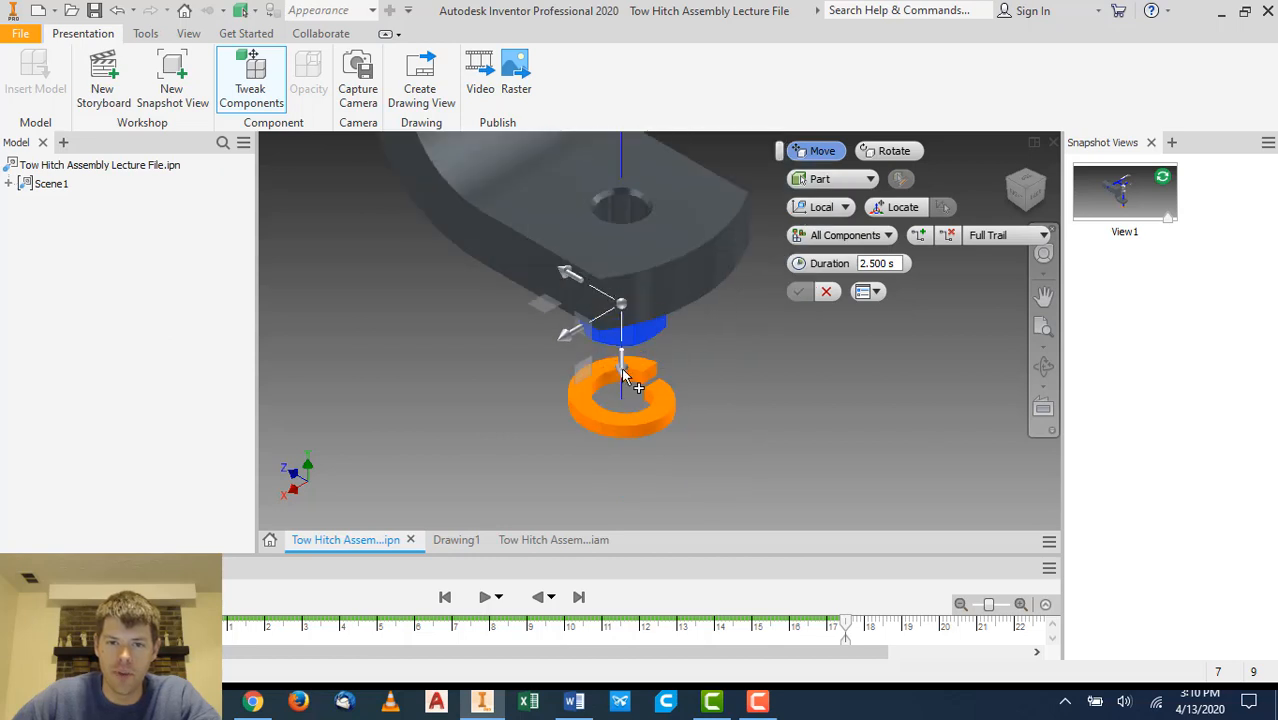
pyautogui.moveTo(621, 374); pyautogui.dragTo(637, 447)
pyautogui.moveTo(640, 528); pyautogui.dragTo(633, 568)
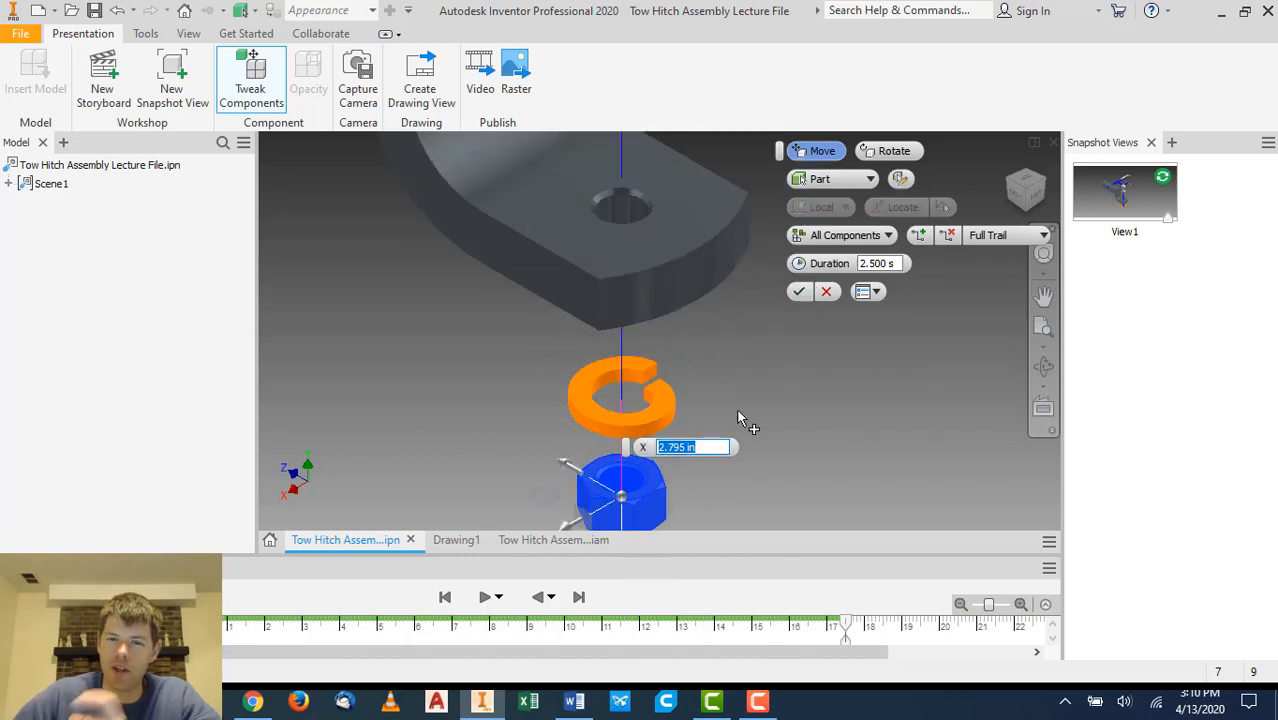
pyautogui.click(799, 291)
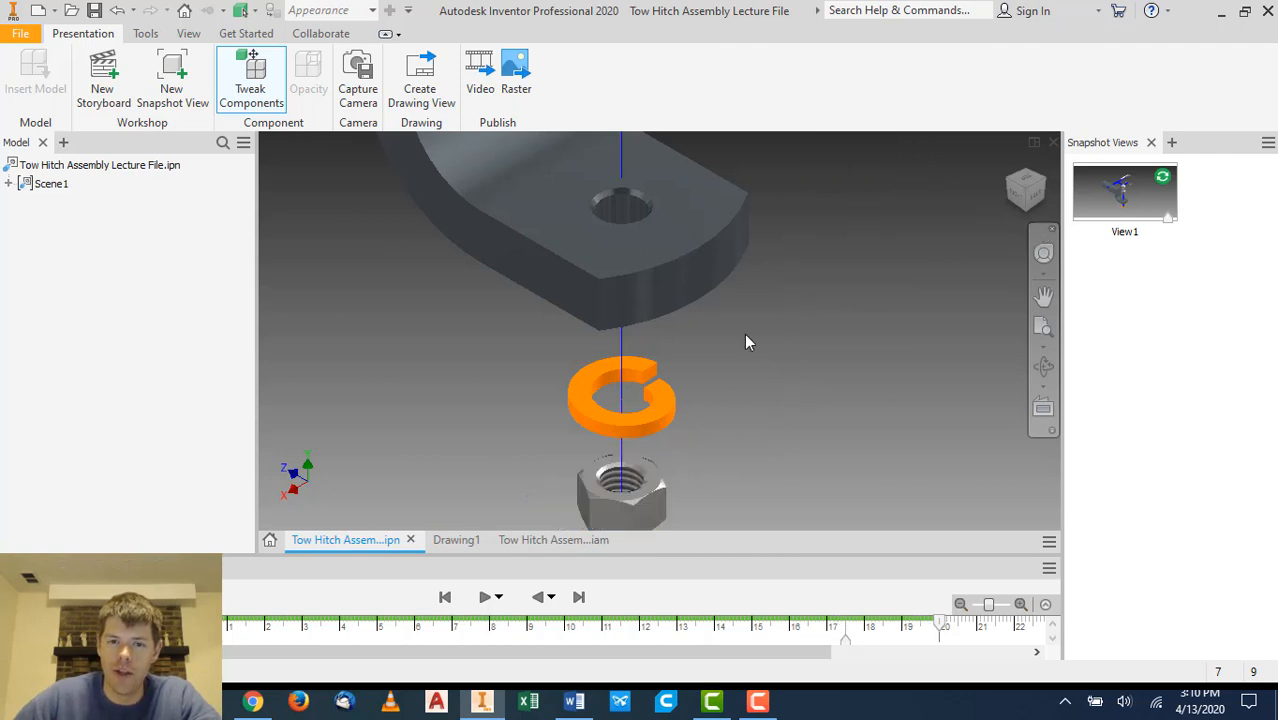
# - Switch to Drawing1 and orient the tow hitch assembly base view to isometric, positioned toward the sheet's corner
pyautogui.scroll(-5, 722, 311)
pyautogui.moveTo(752, 272); pyautogui.dragTo(750, 286, button='middle')
pyautogui.scroll(-2, 750, 286)
pyautogui.moveTo(780, 180); pyautogui.dragTo(745, 291, button='middle')
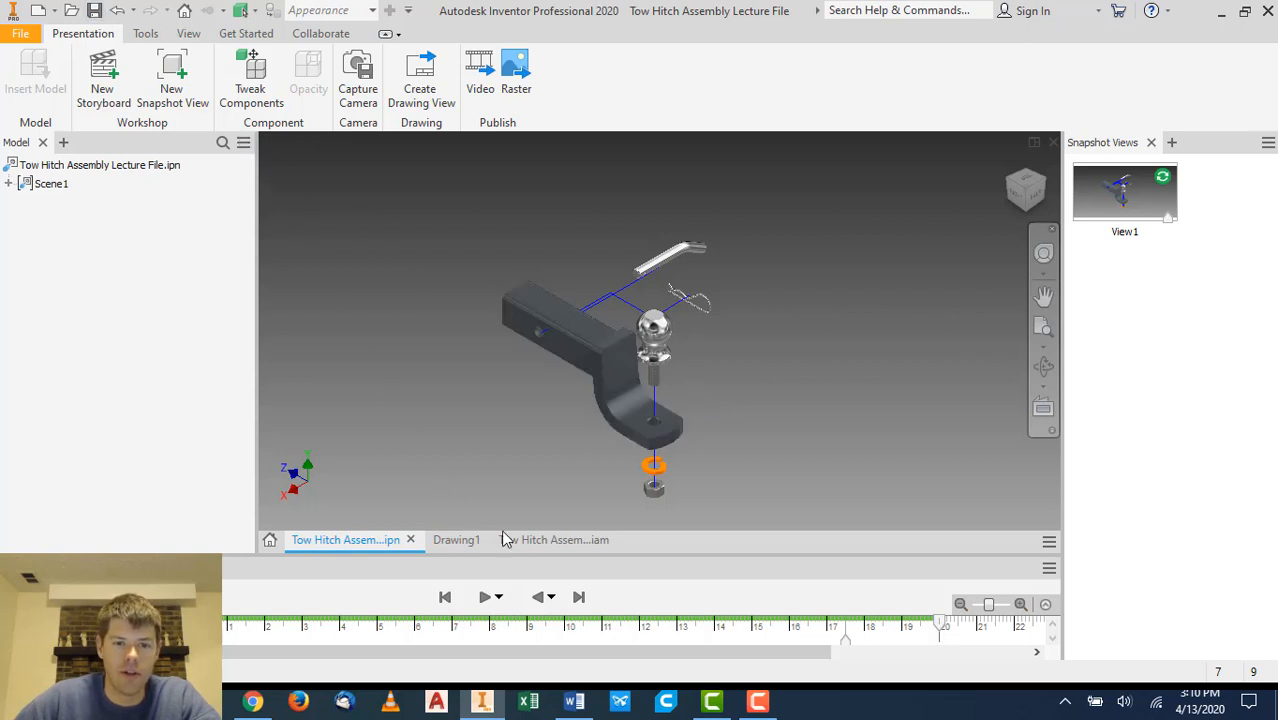
pyautogui.click(565, 541)
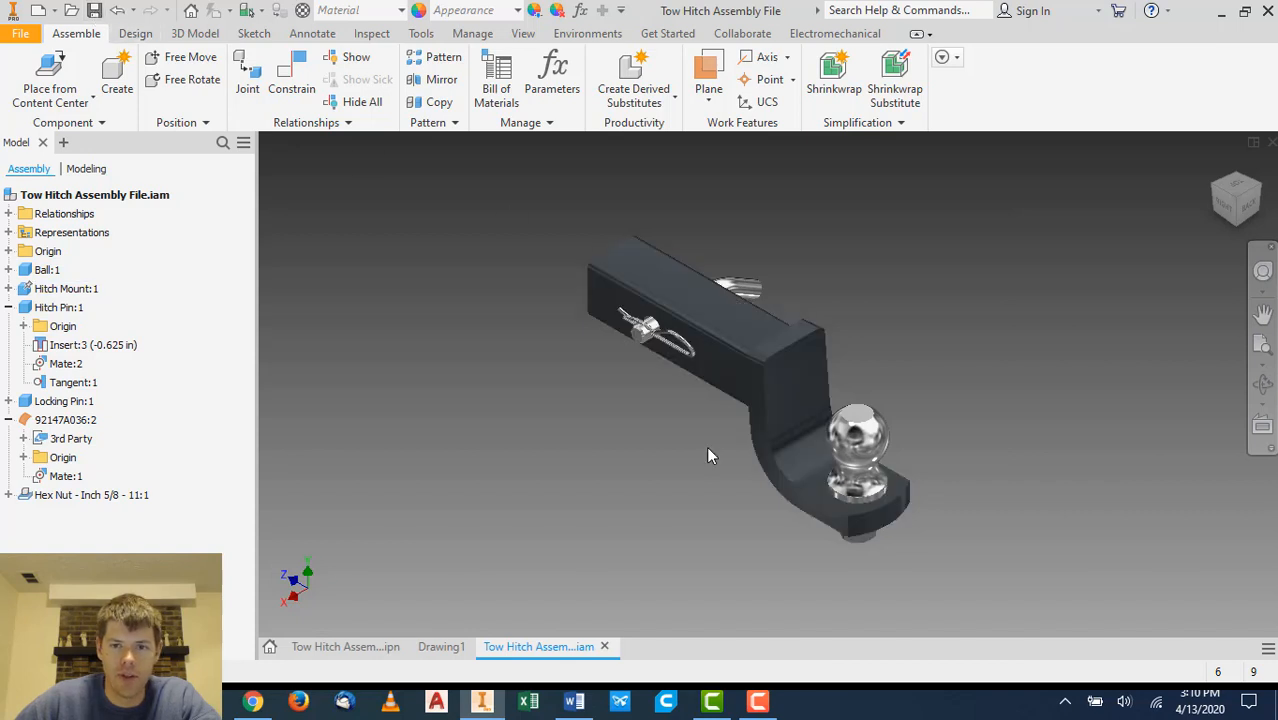
pyautogui.click(446, 647)
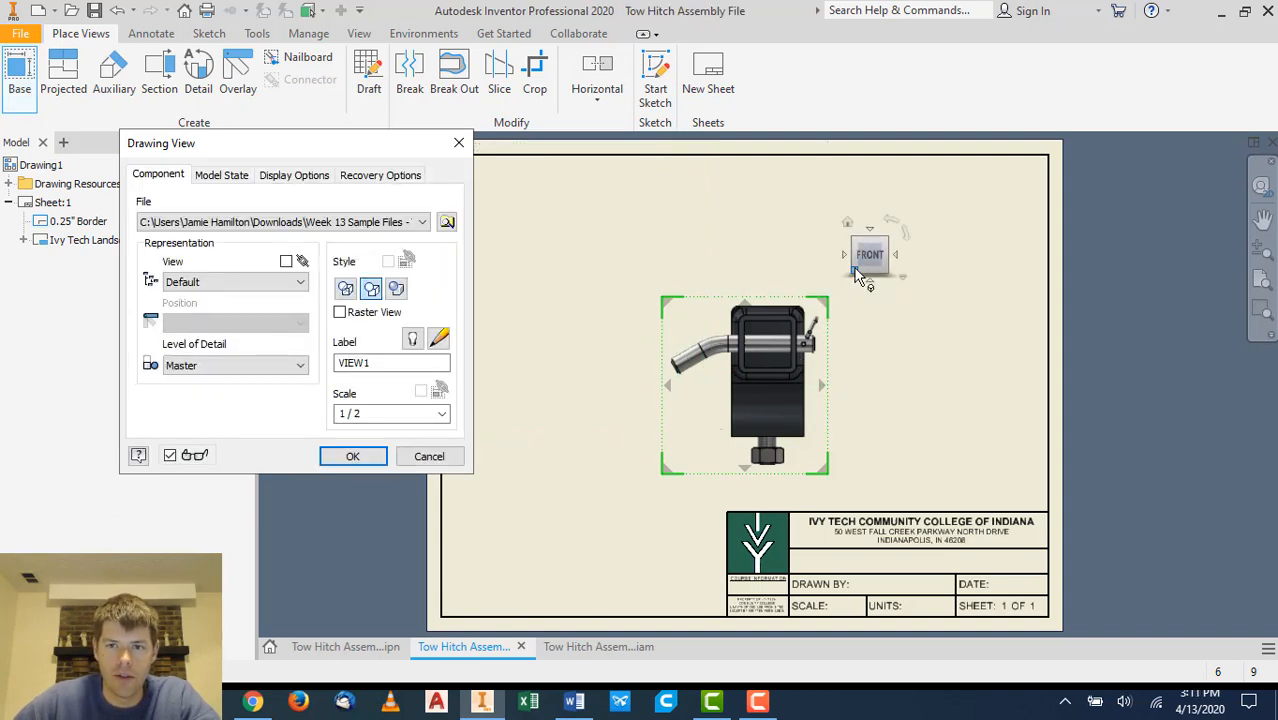
pyautogui.click(856, 243)
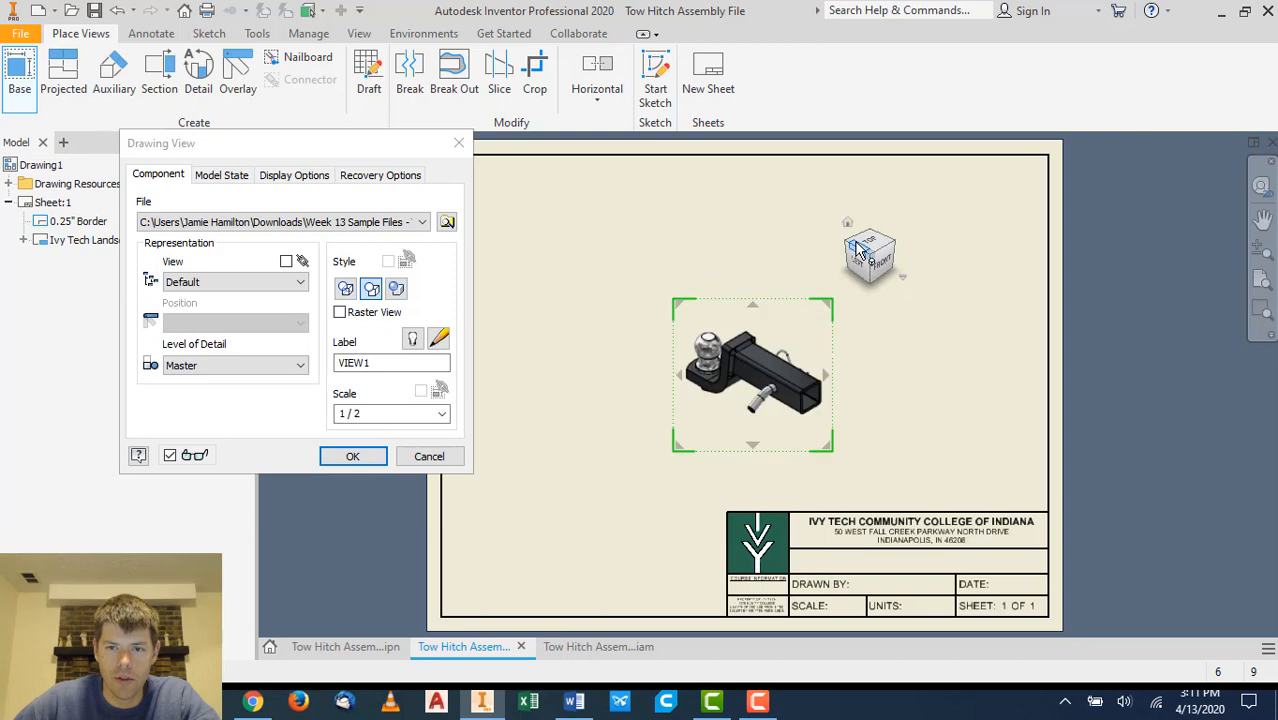
pyautogui.click(852, 249)
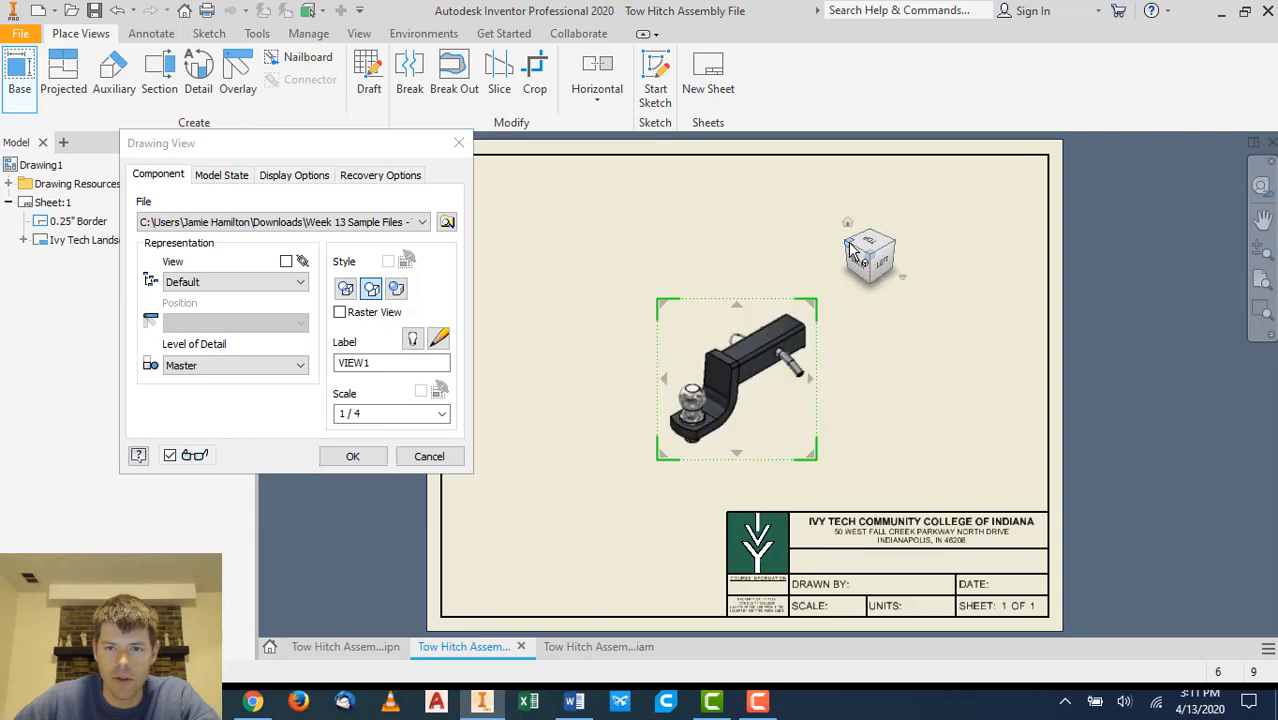
pyautogui.click(850, 249)
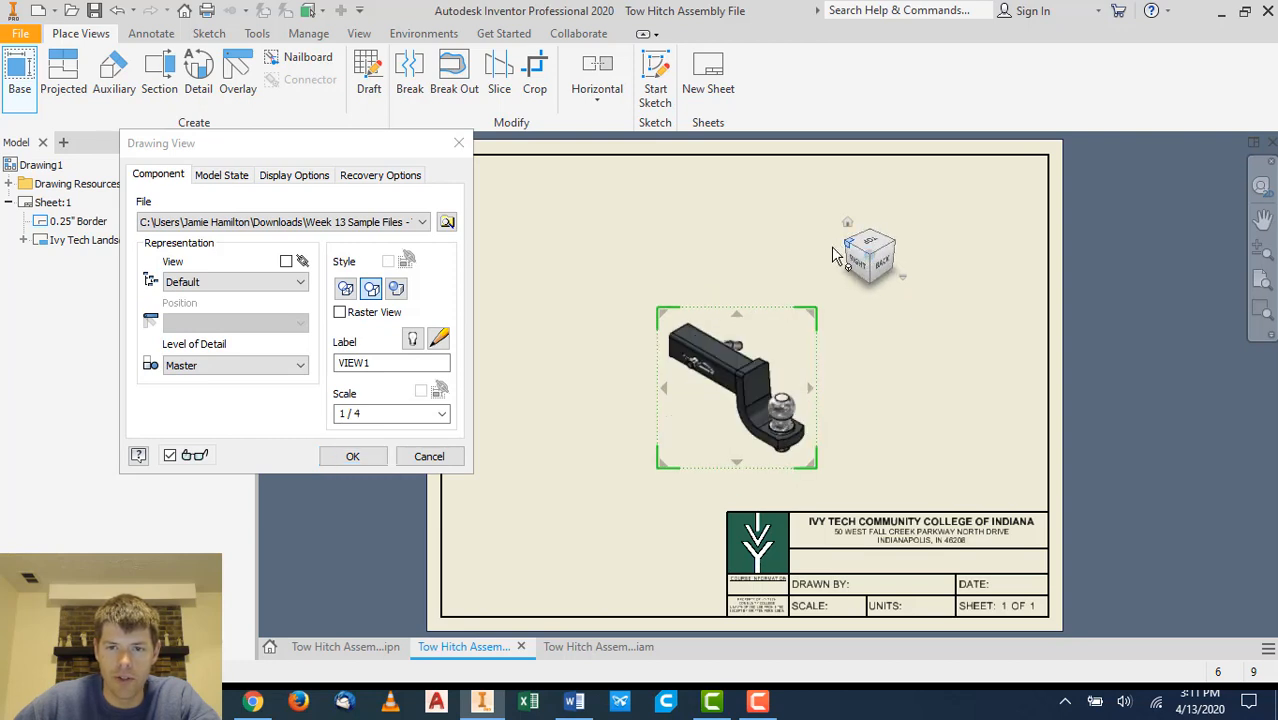
pyautogui.moveTo(822, 357); pyautogui.dragTo(967, 355)
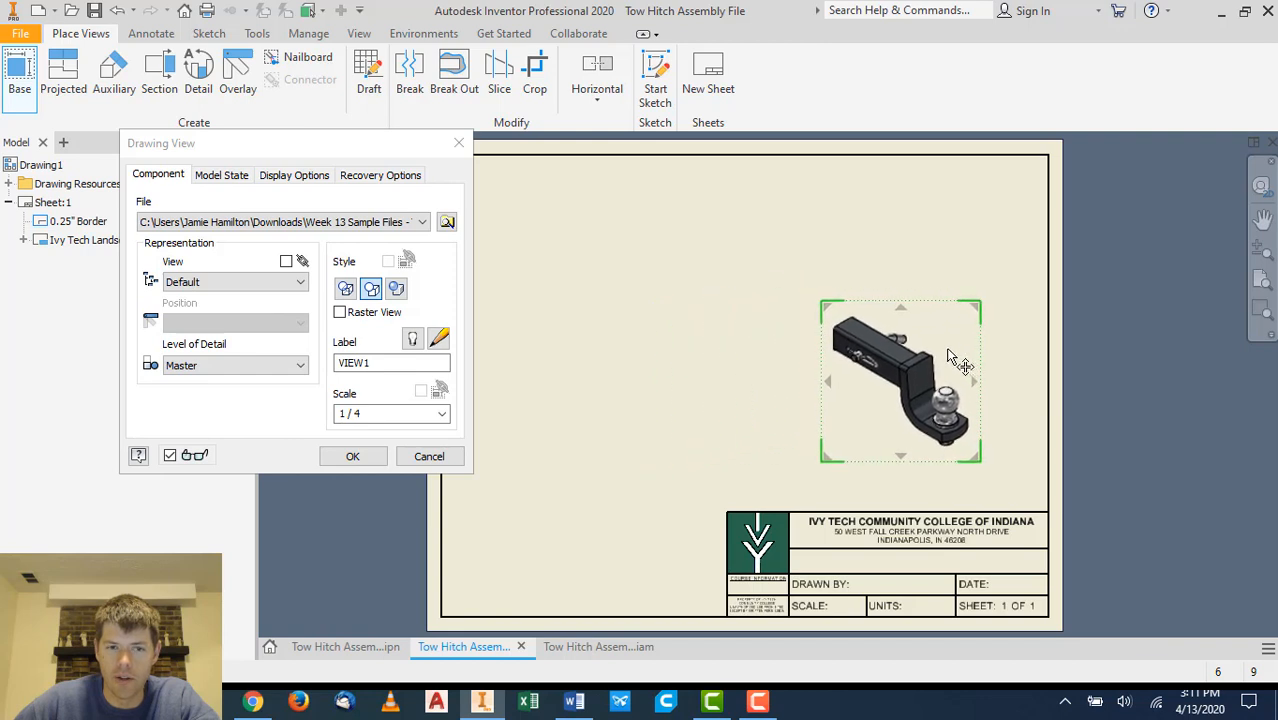
# - Set the base view's scale to 1 / 2 with shaded style and place it
pyautogui.click(443, 414)
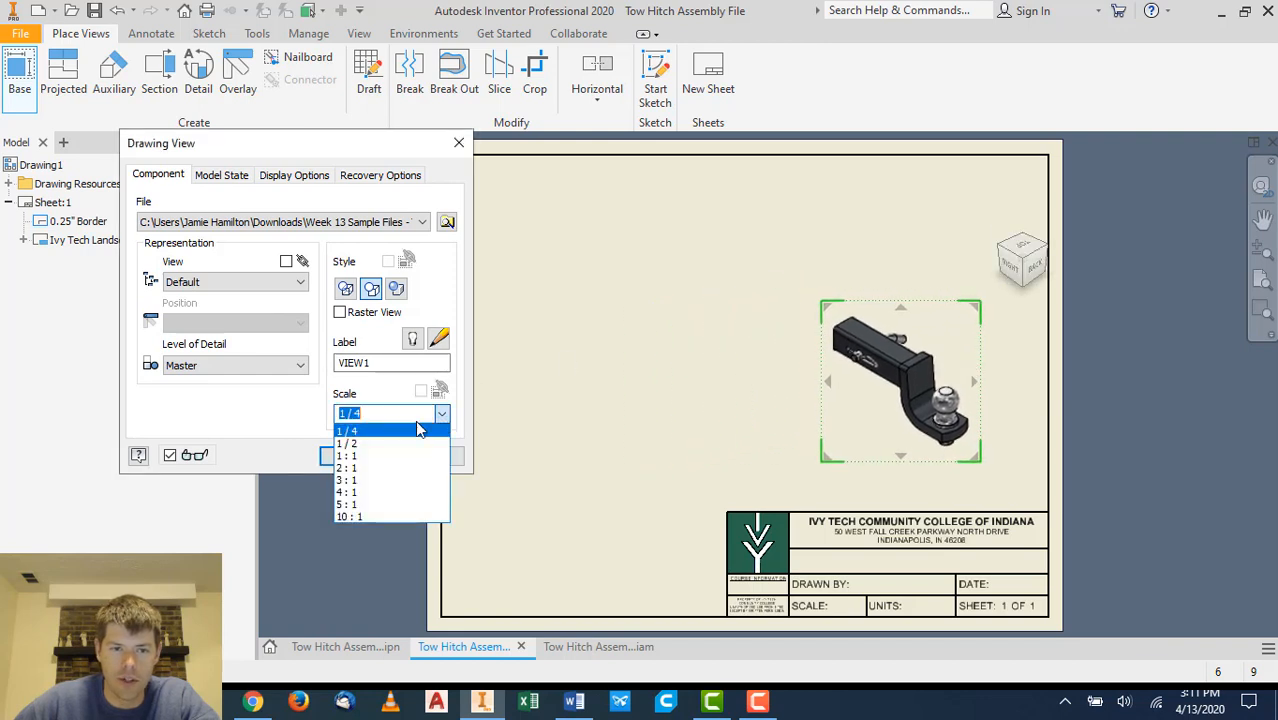
pyautogui.click(370, 441)
pyautogui.moveTo(947, 297)
pyautogui.mouseDown()
pyautogui.moveTo(955, 258)
pyautogui.moveTo(973, 280)
pyautogui.moveTo(956, 278)
pyautogui.mouseUp()
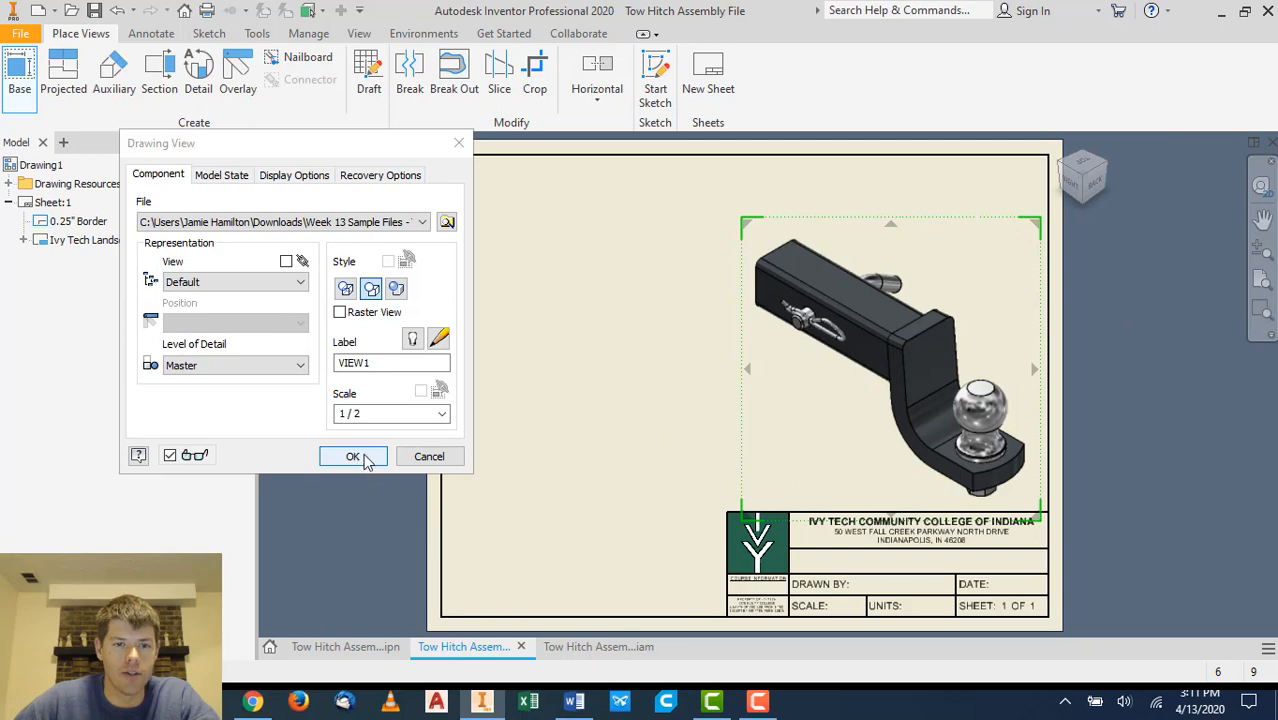
pyautogui.click(397, 289)
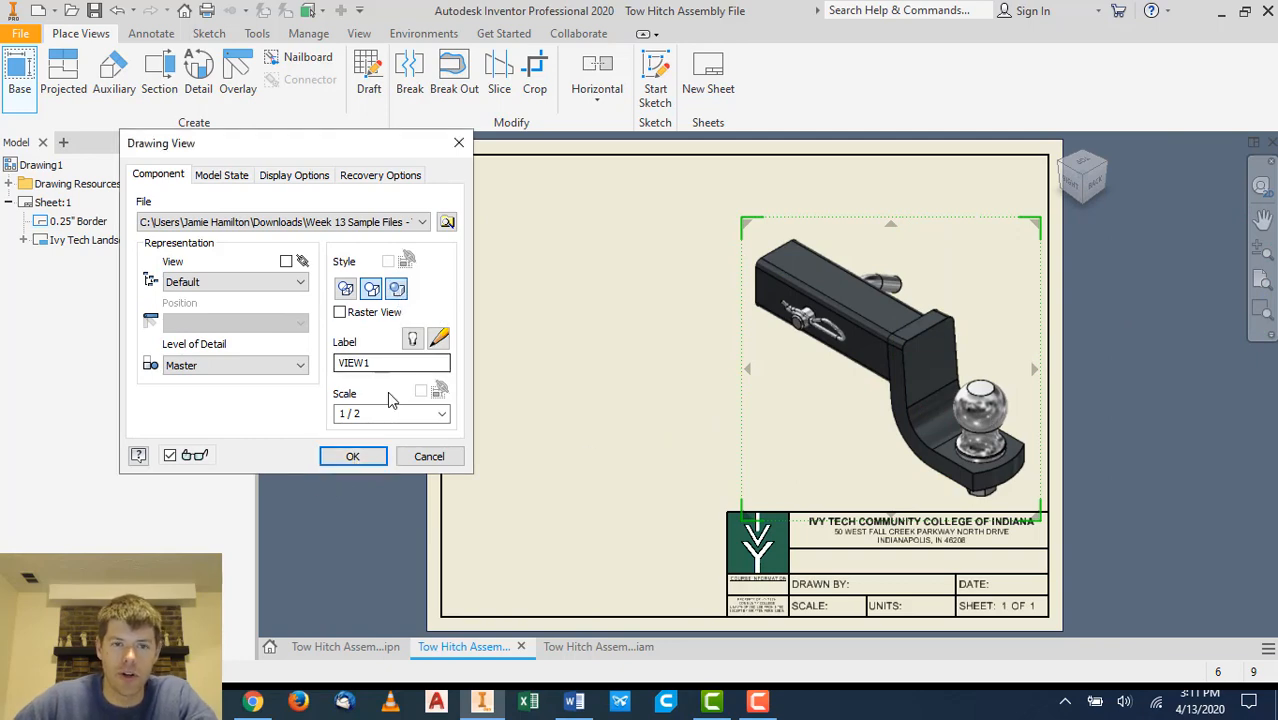
pyautogui.click(358, 456)
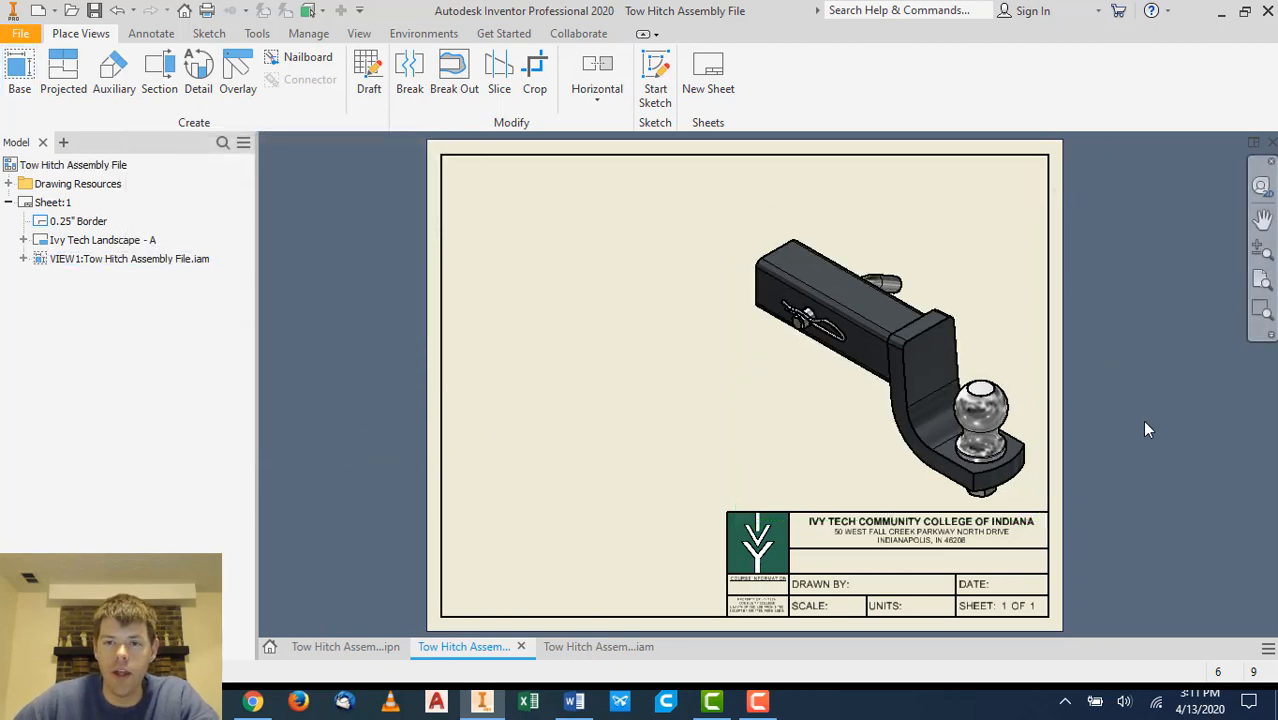
# - Start another base view from the Tow Hitch Assembly Lecture File presentation and position it beside the first view
pyautogui.click(14, 72)
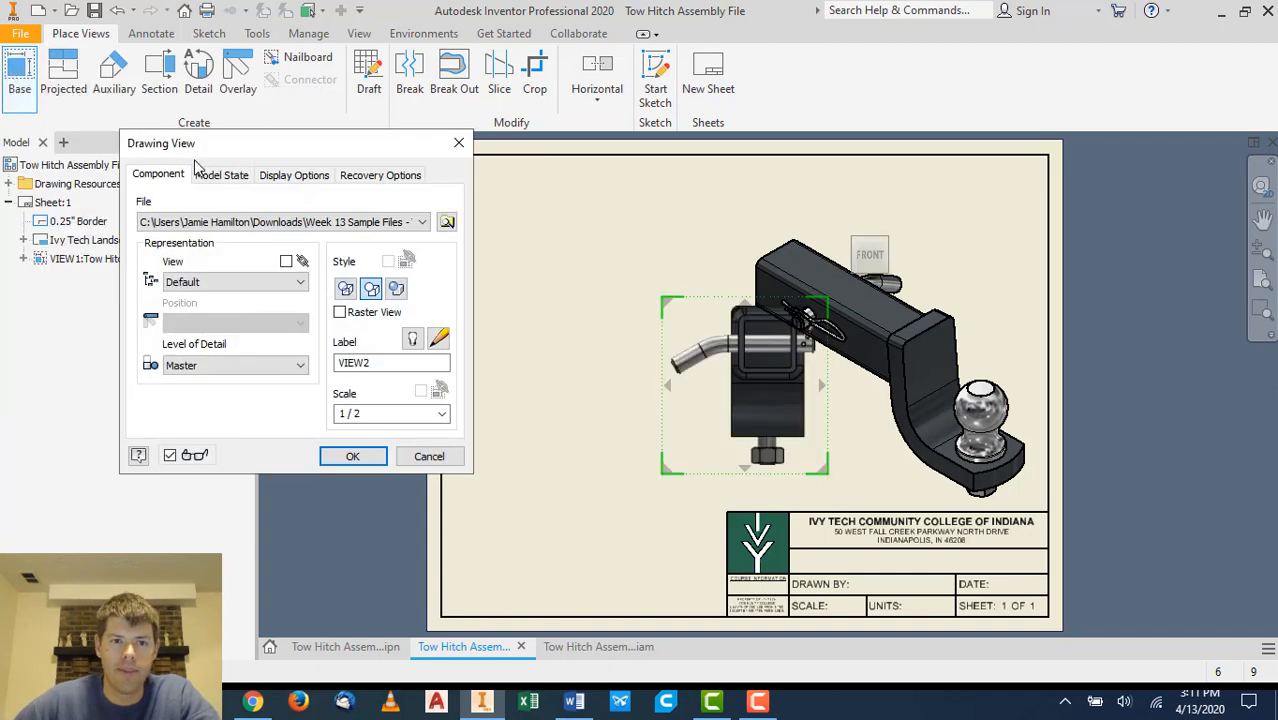
pyautogui.click(444, 222)
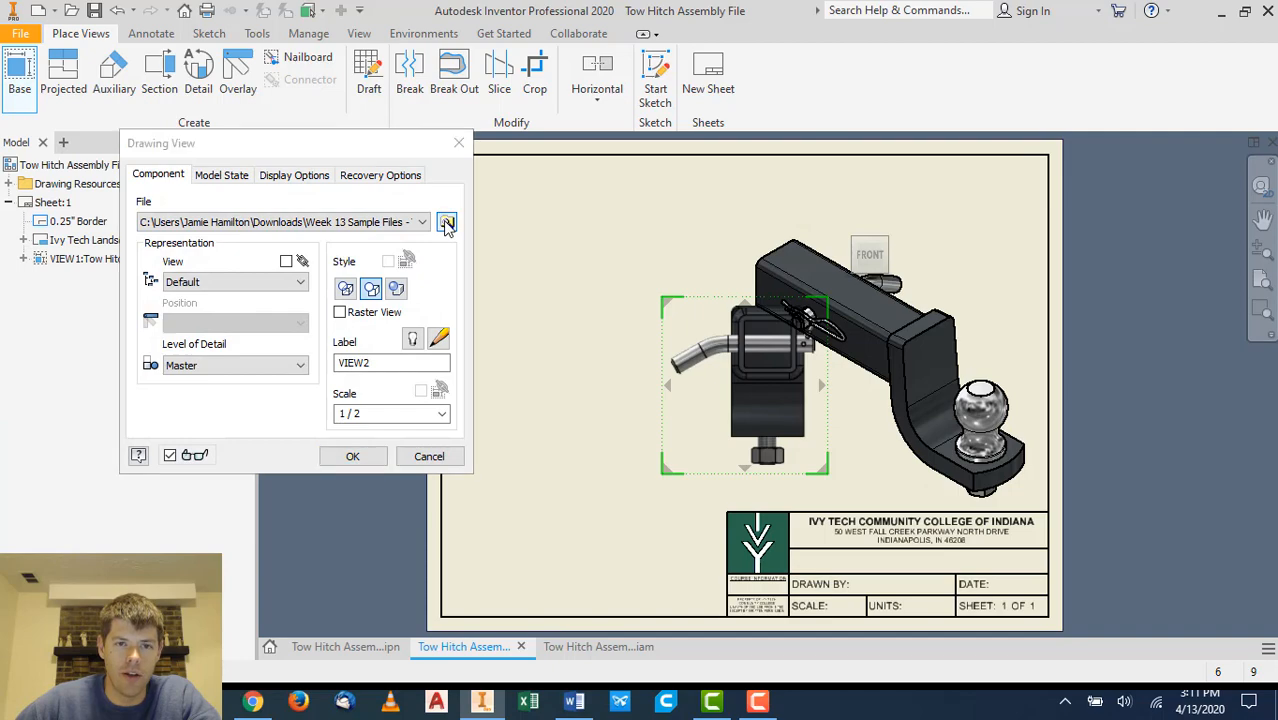
pyautogui.click(646, 317)
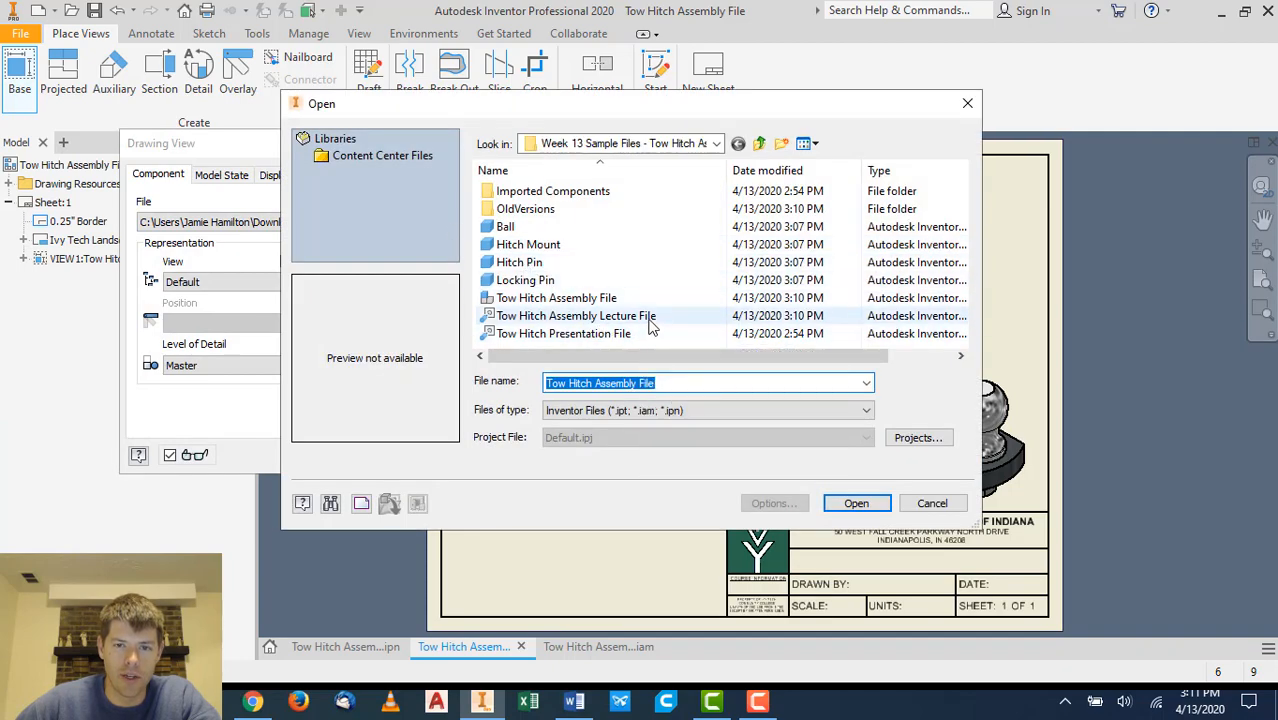
pyautogui.click(856, 503)
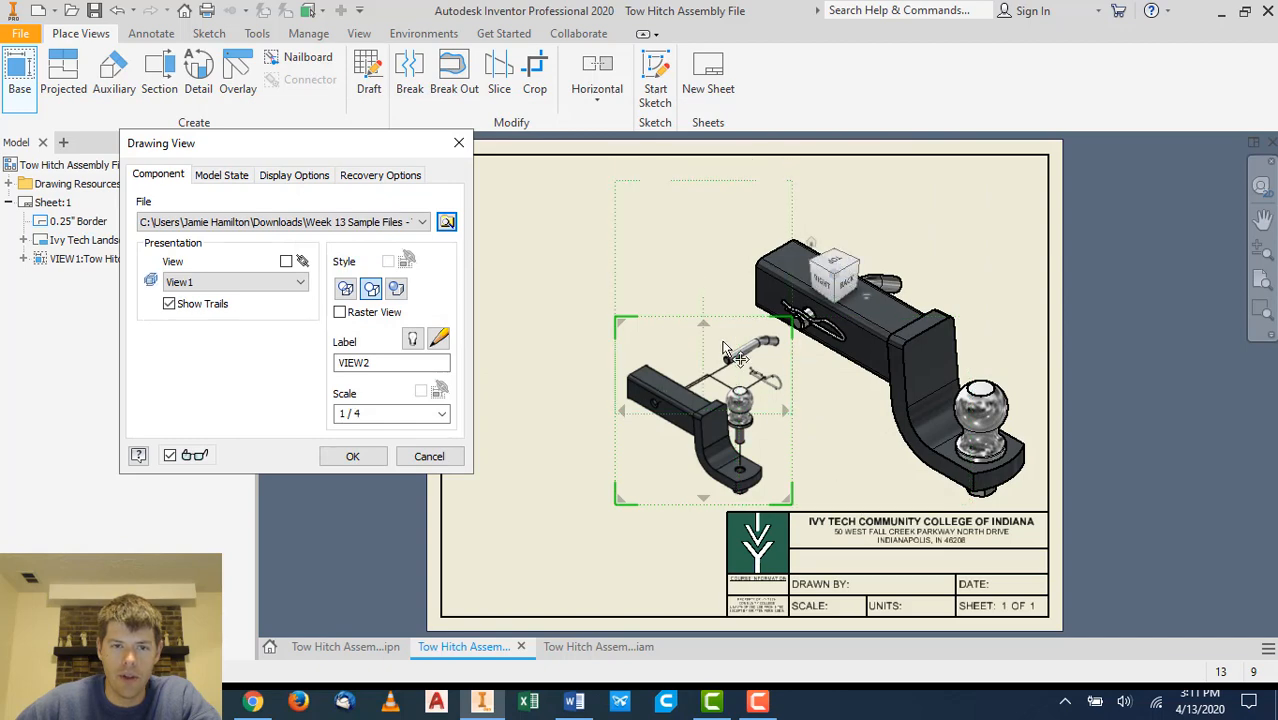
pyautogui.moveTo(704, 411); pyautogui.dragTo(588, 353)
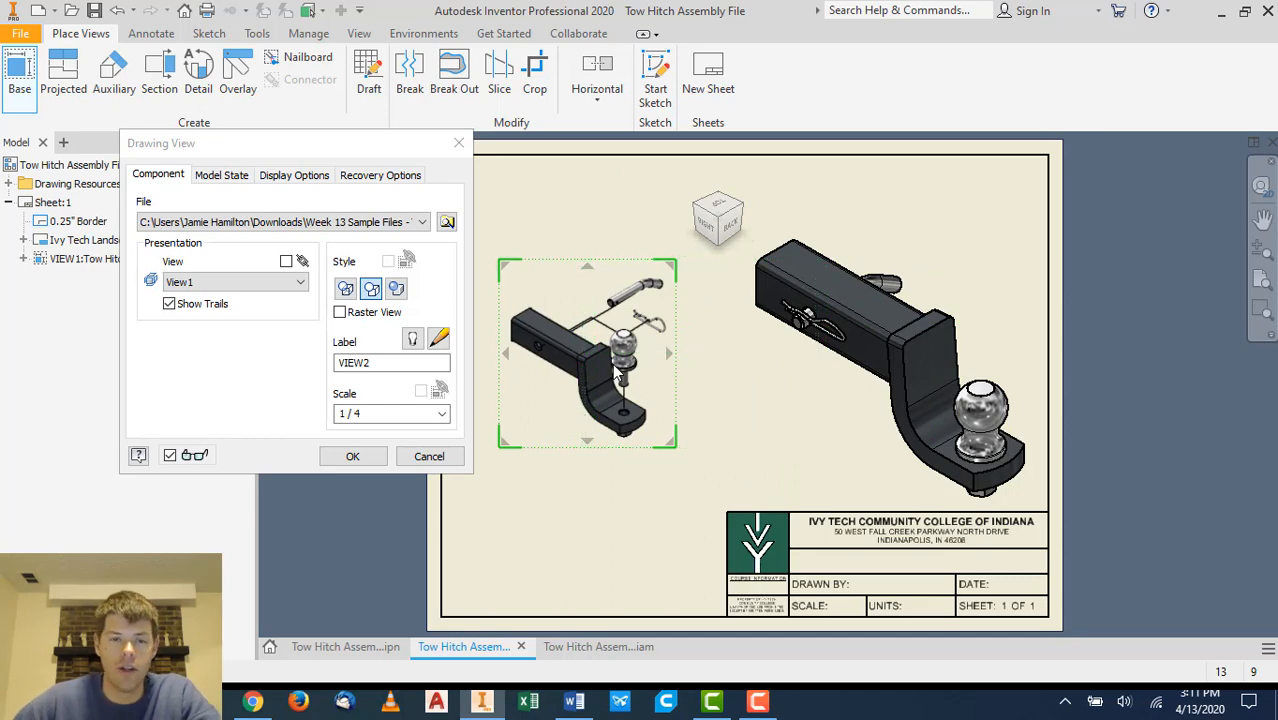
# - Set the presentation view's scale to 1 / 2.5
pyautogui.click(441, 413)
pyautogui.click(350, 434)
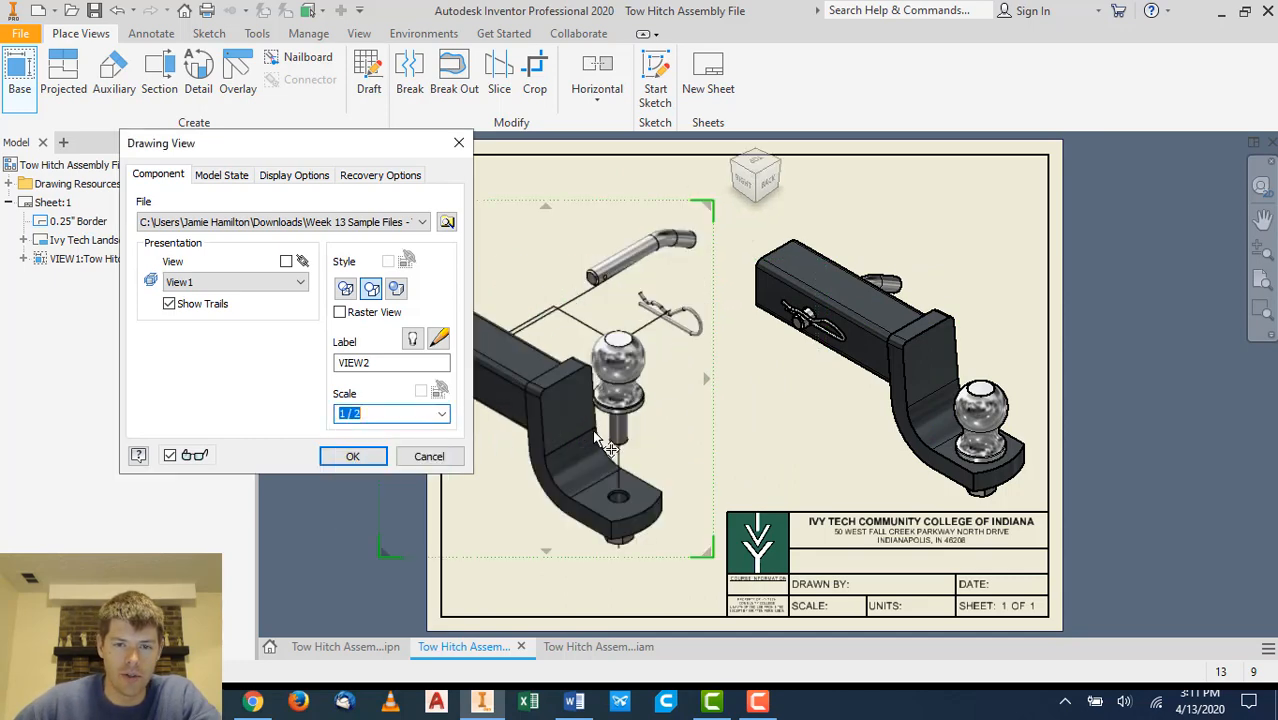
pyautogui.moveTo(630, 388)
pyautogui.mouseDown()
pyautogui.moveTo(705, 367)
pyautogui.moveTo(690, 363)
pyautogui.mouseUp()
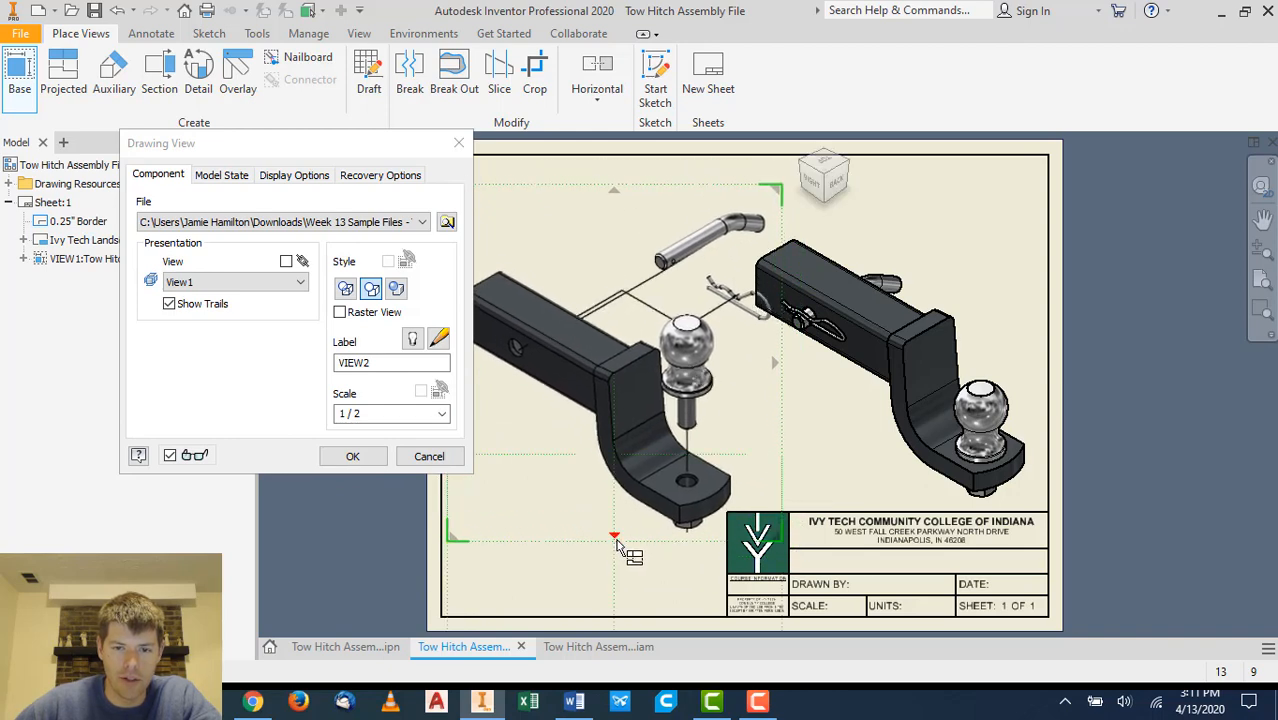
pyautogui.click(406, 412)
pyautogui.write('1 /')
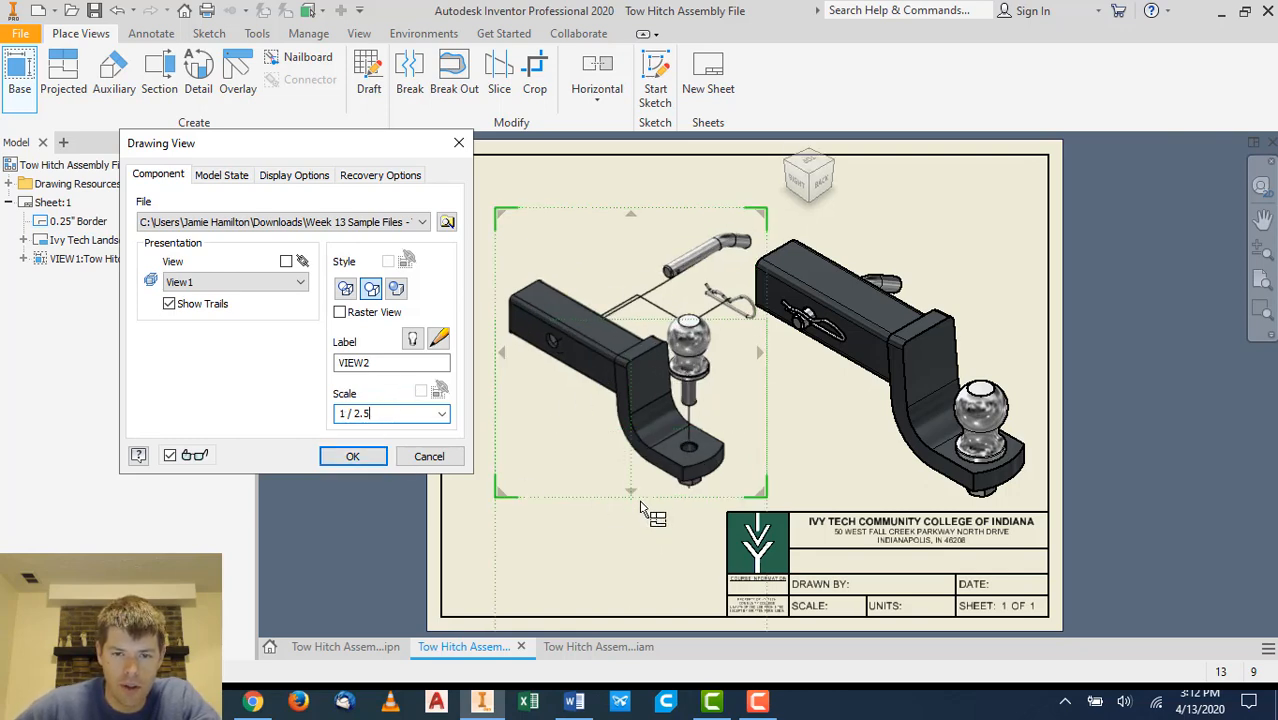
# - Place the presentation view and nudge it slightly left beside the assembly view
pyautogui.click(352, 456)
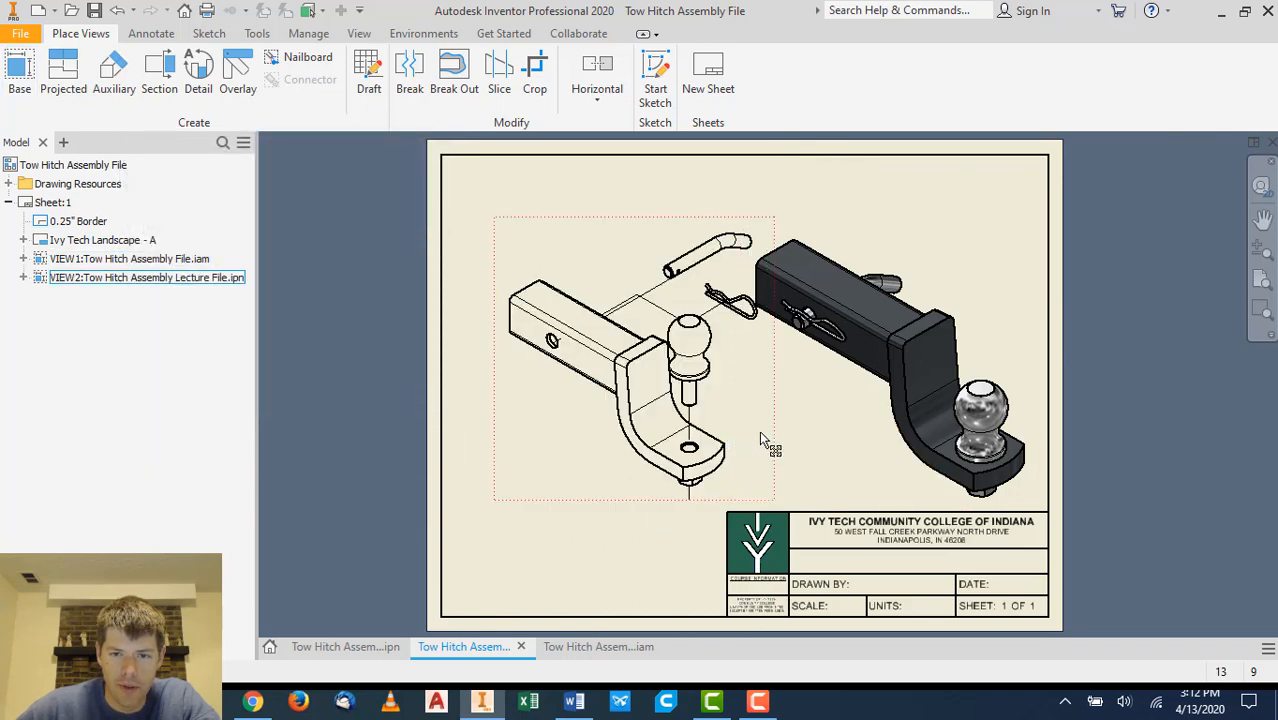
pyautogui.moveTo(770, 437); pyautogui.dragTo(743, 427)
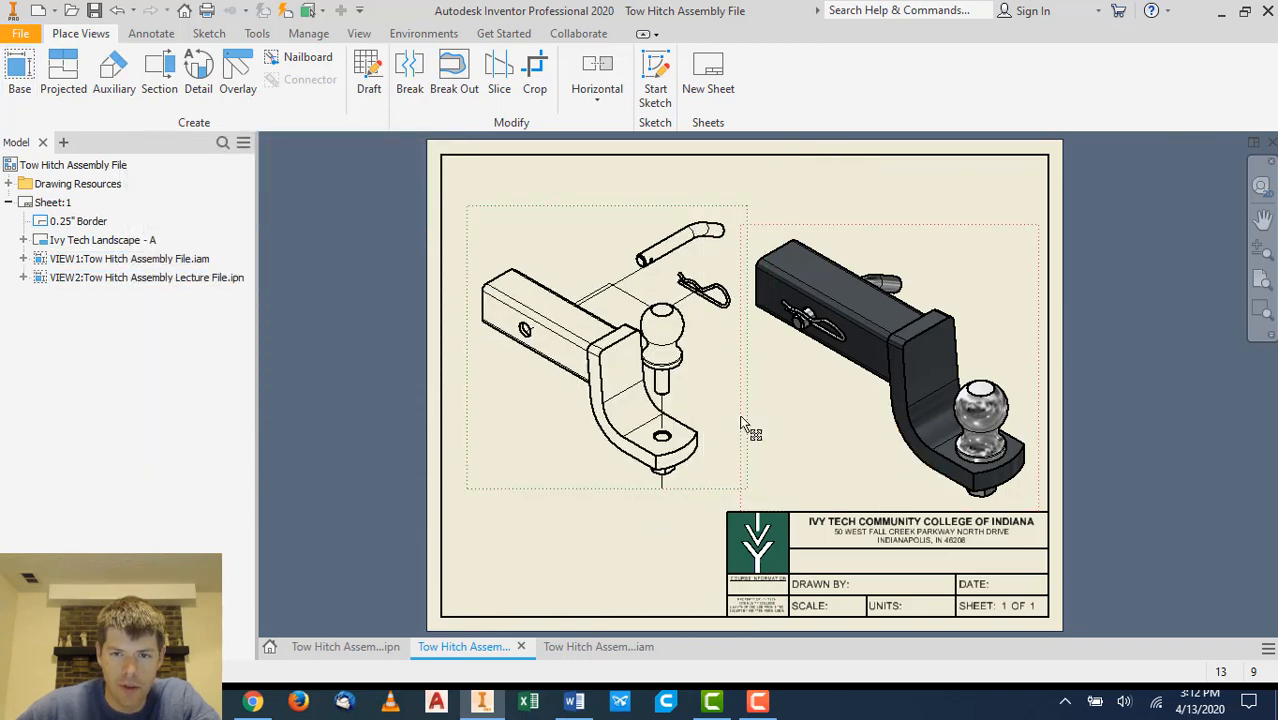
# - Edit the assembly base view and set its scale to 1 / 2.5
pyautogui.doubleClick(931, 342)
pyautogui.moveTo(338, 413); pyautogui.dragTo(375, 413)
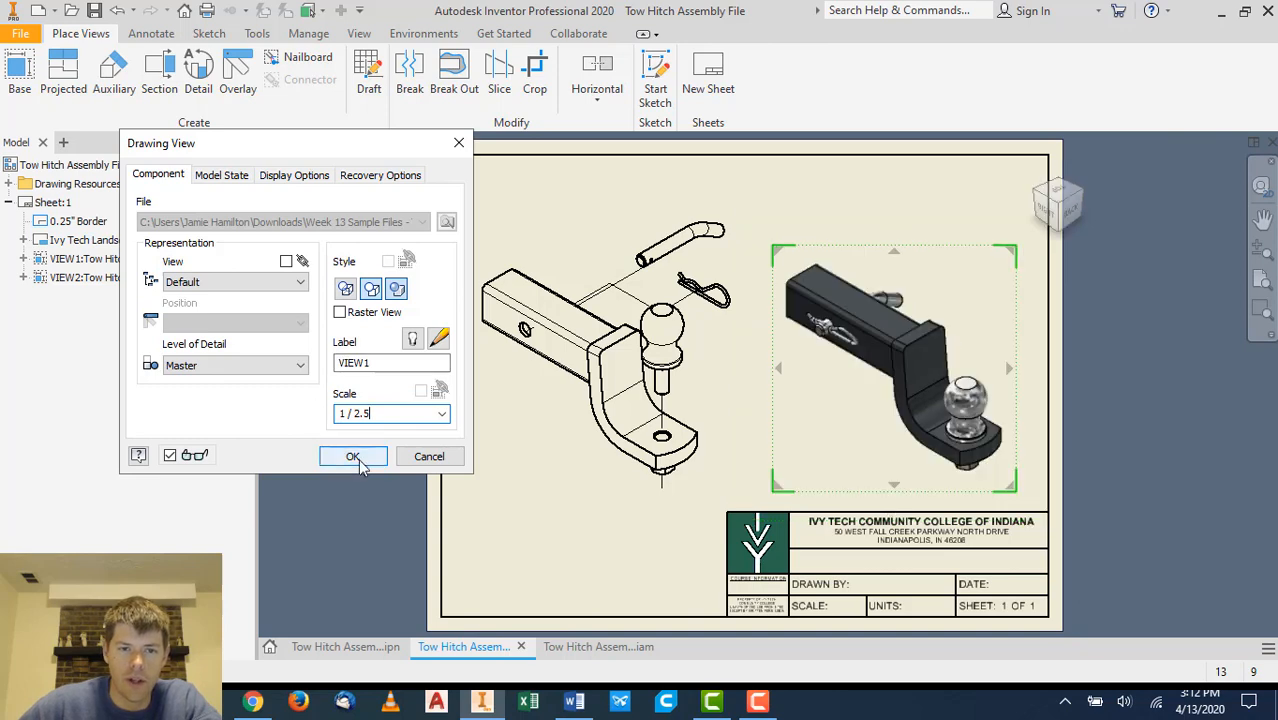
pyautogui.click(353, 456)
# - Edit the presentation view to shaded style at 1 / 2.5 scale and shift it slightly on the sheet
pyautogui.doubleClick(716, 404)
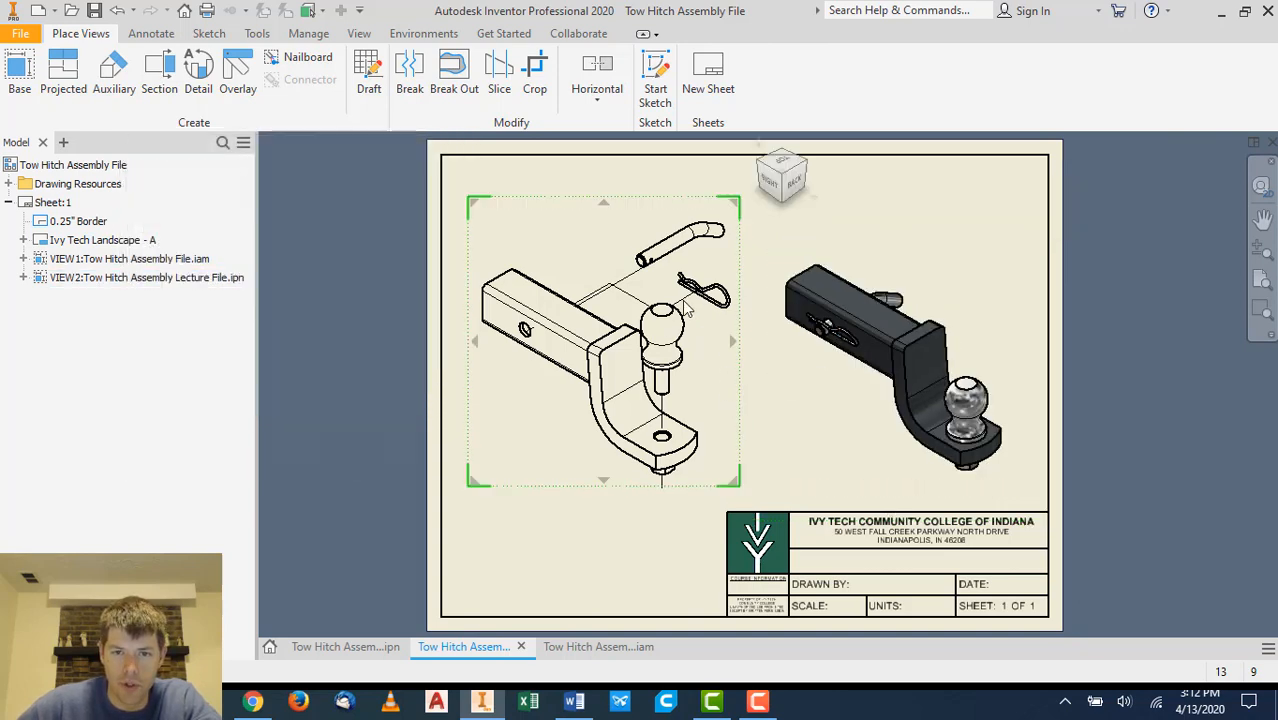
pyautogui.click(396, 288)
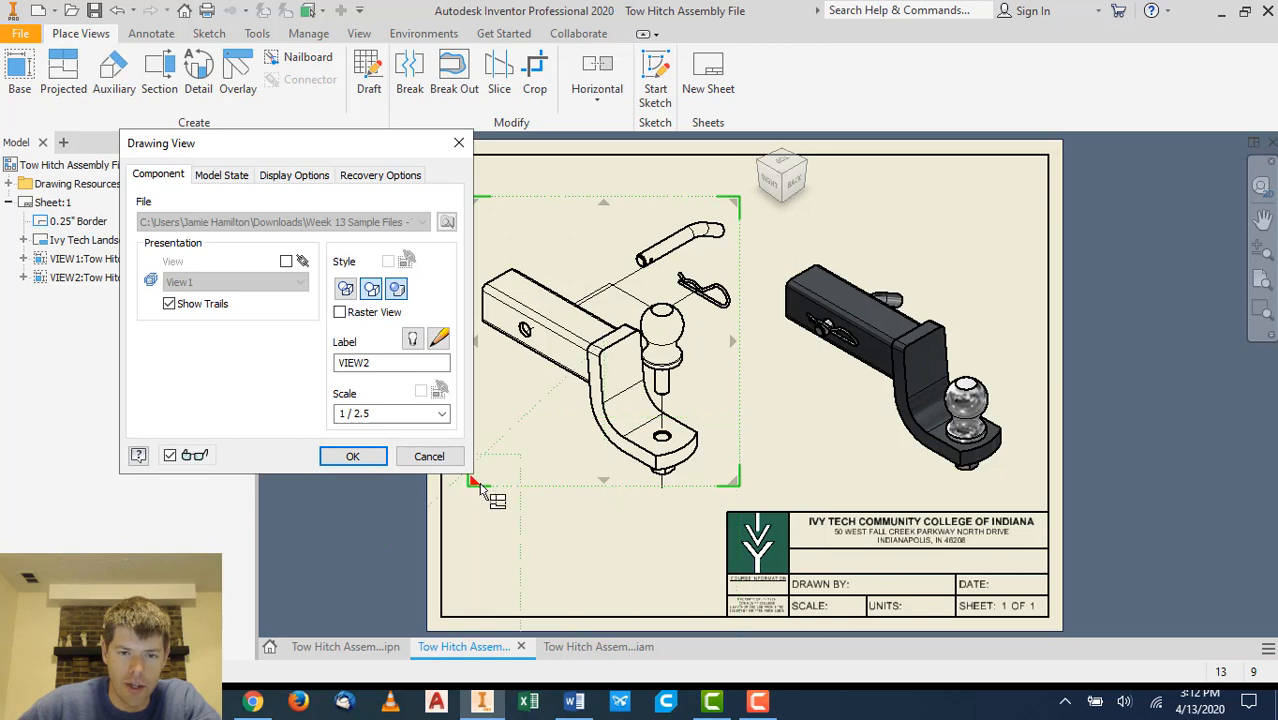
pyautogui.moveTo(485, 488); pyautogui.dragTo(512, 470)
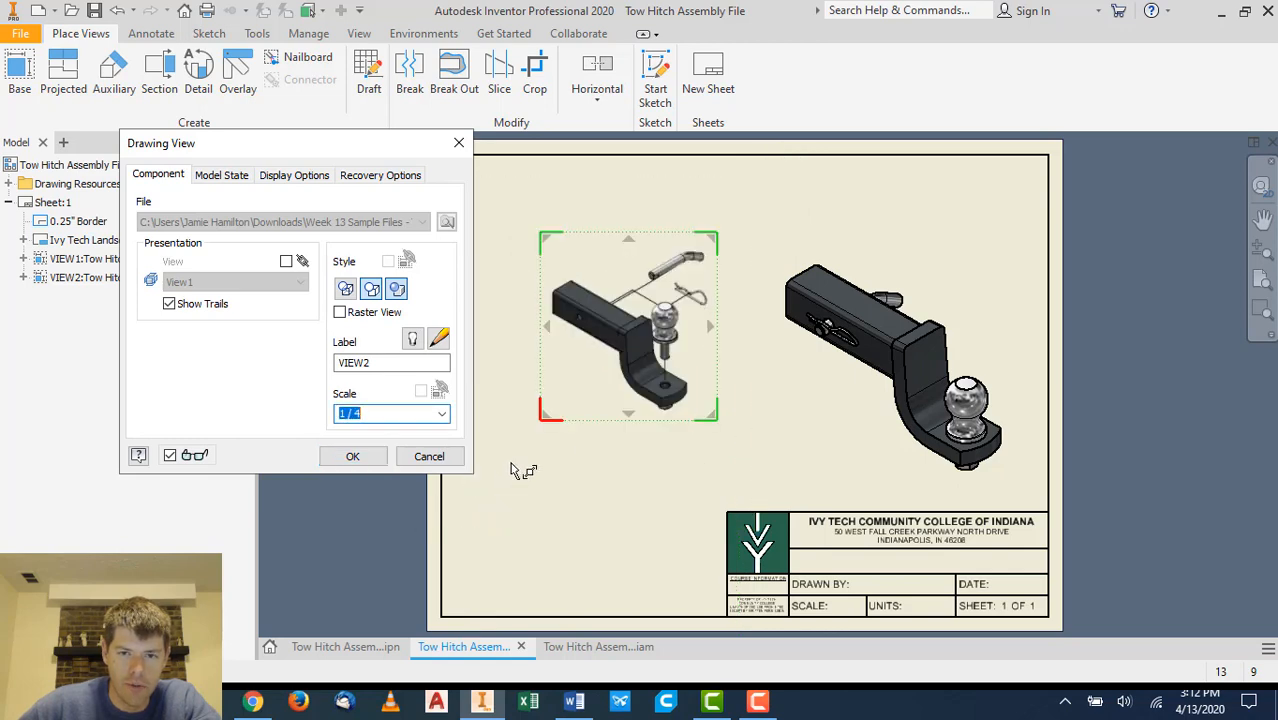
pyautogui.click(407, 416)
pyautogui.press('BackSpace')
pyautogui.write('2.5')
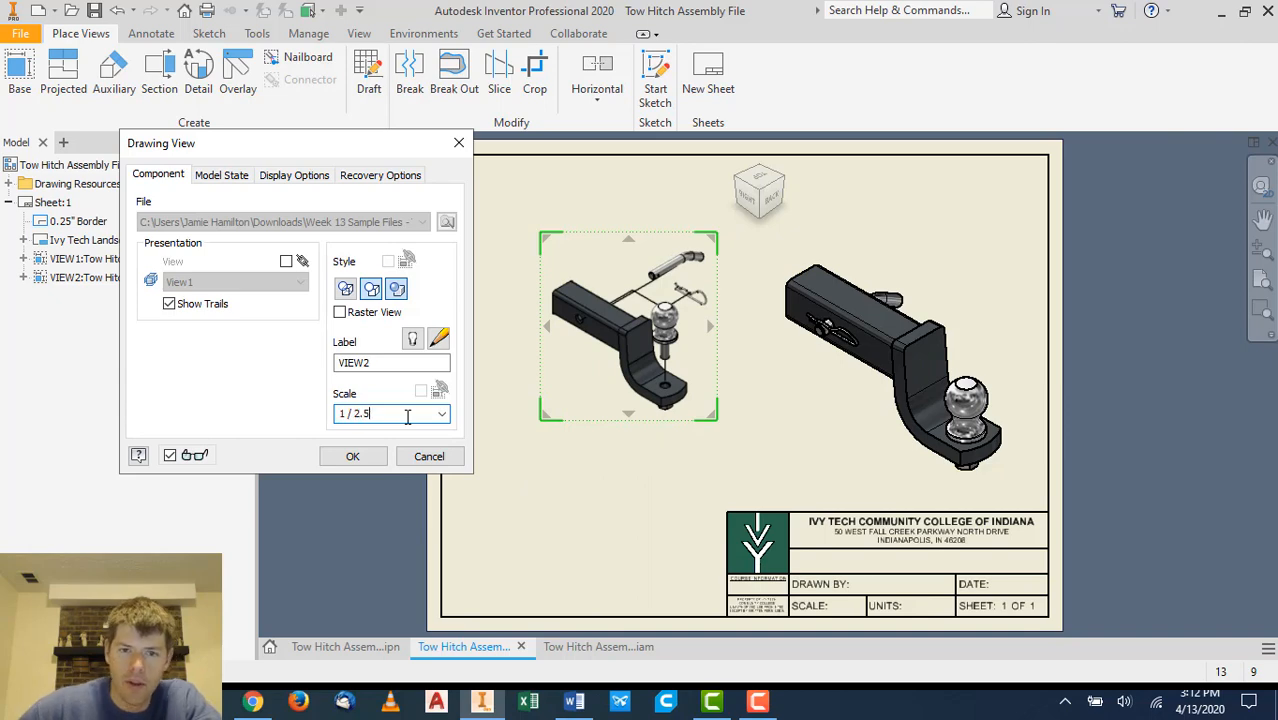
pyautogui.click(604, 484)
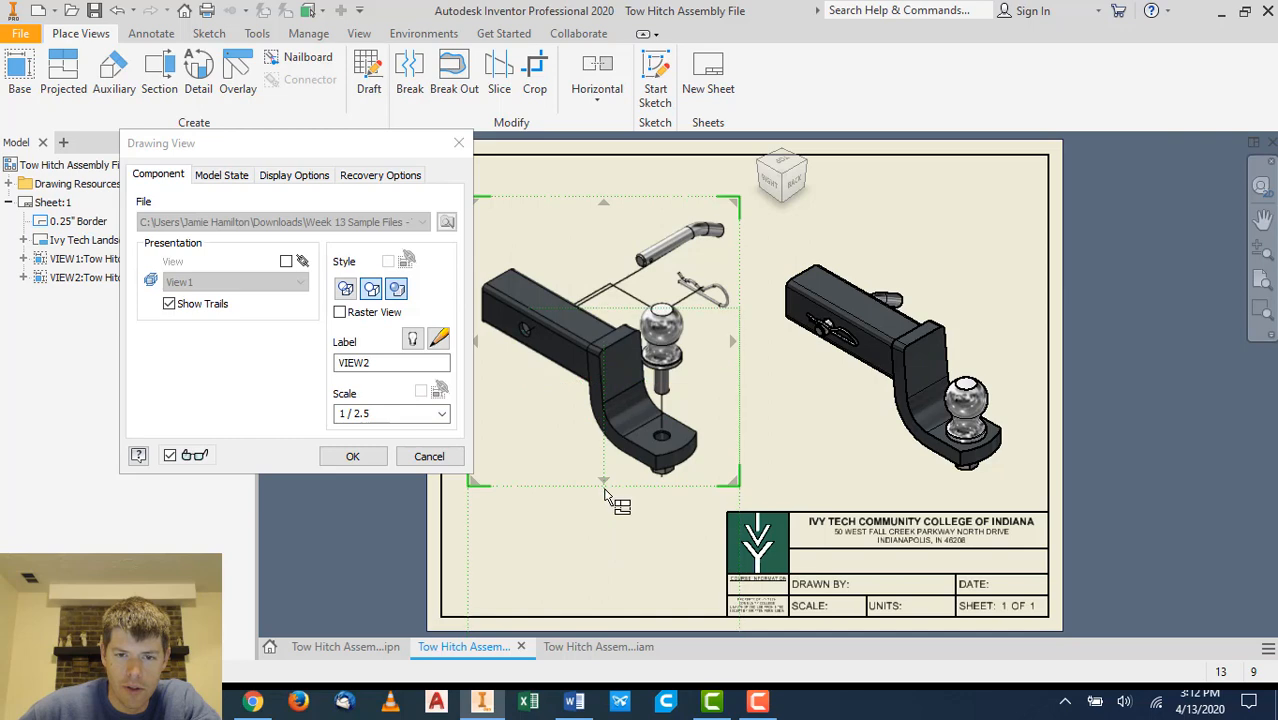
pyautogui.moveTo(614, 492)
pyautogui.mouseDown()
pyautogui.moveTo(611, 520)
pyautogui.moveTo(621, 485)
pyautogui.mouseUp()
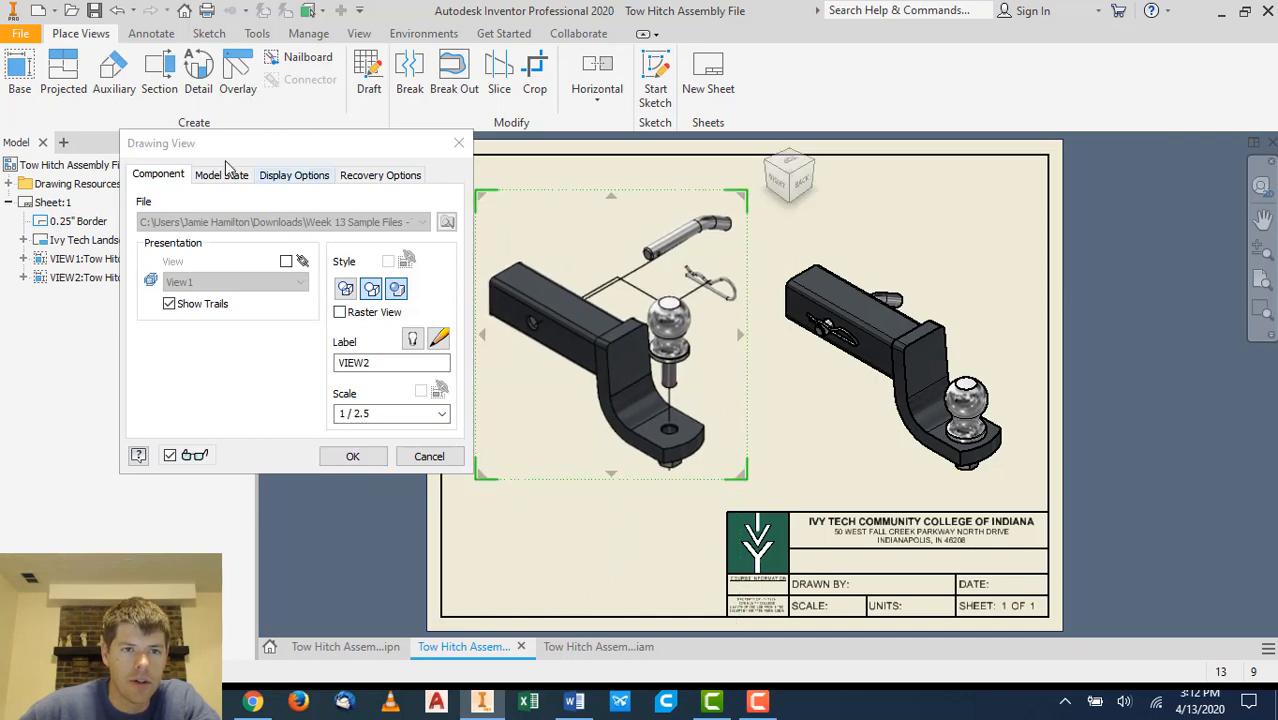
pyautogui.click(296, 175)
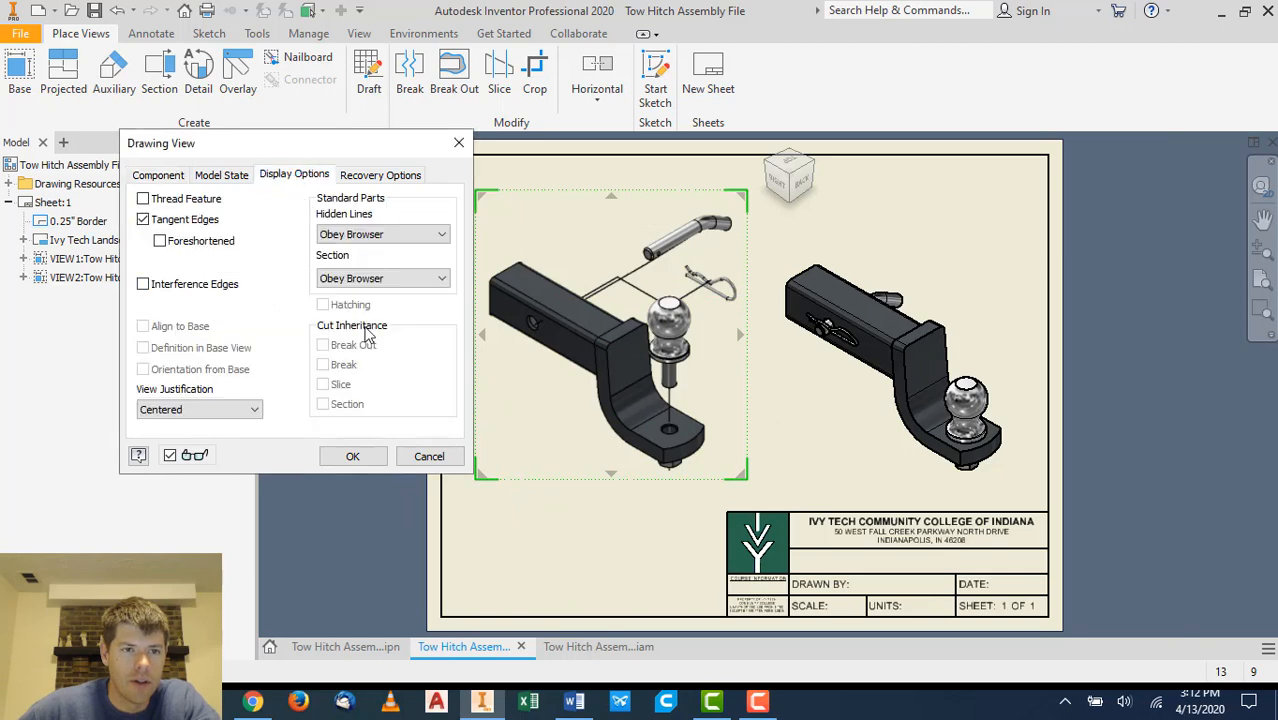
pyautogui.click(352, 457)
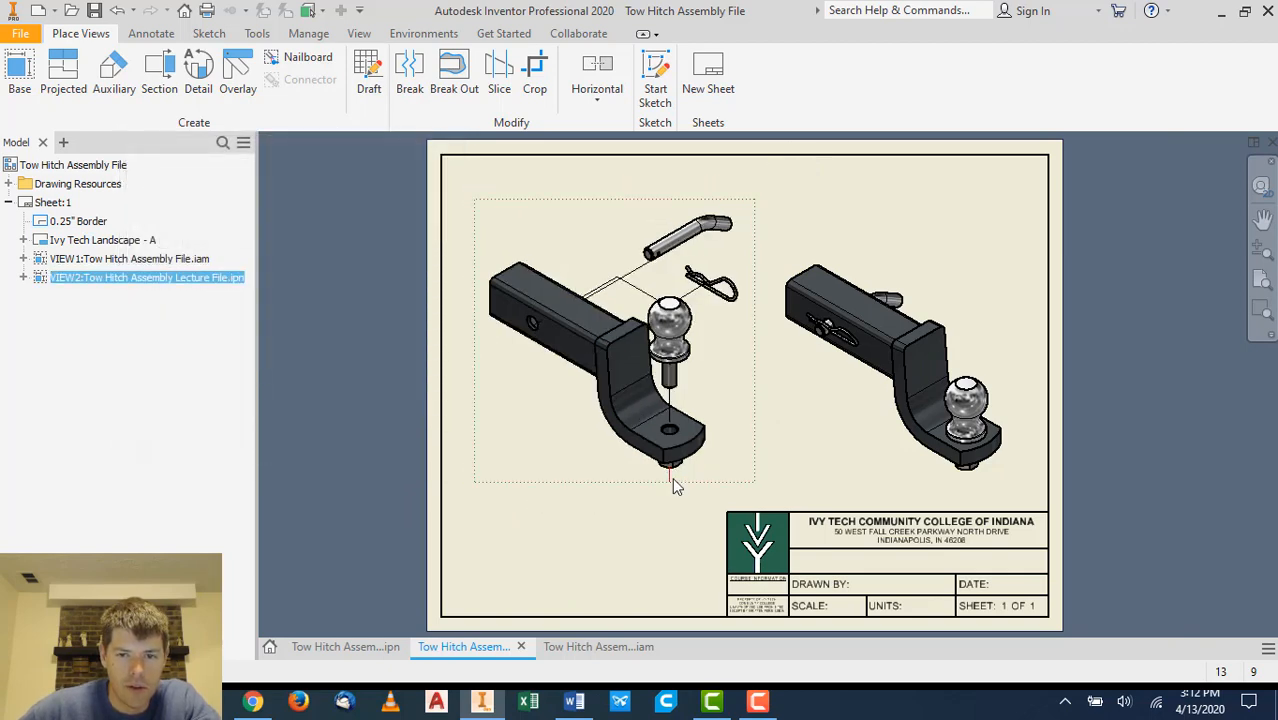
# - Reopen the presentation view's drawing view settings for editing
pyautogui.rightClick(722, 445)
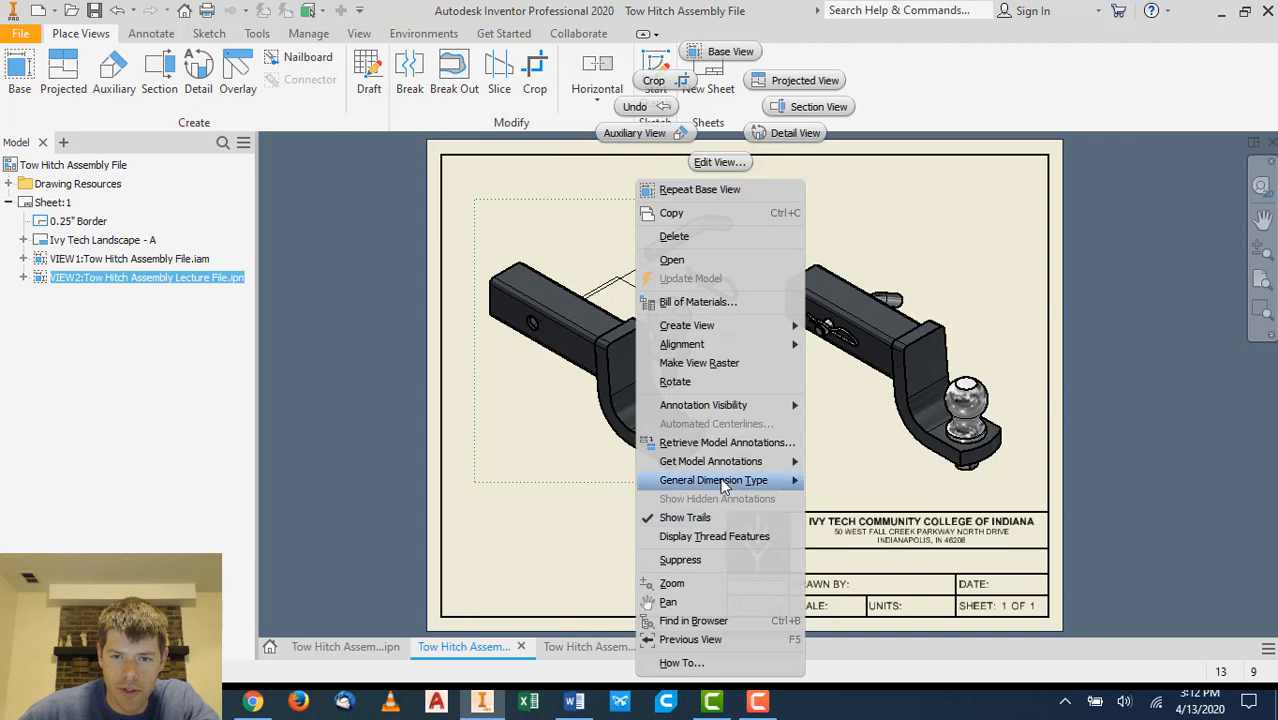
pyautogui.click(578, 540)
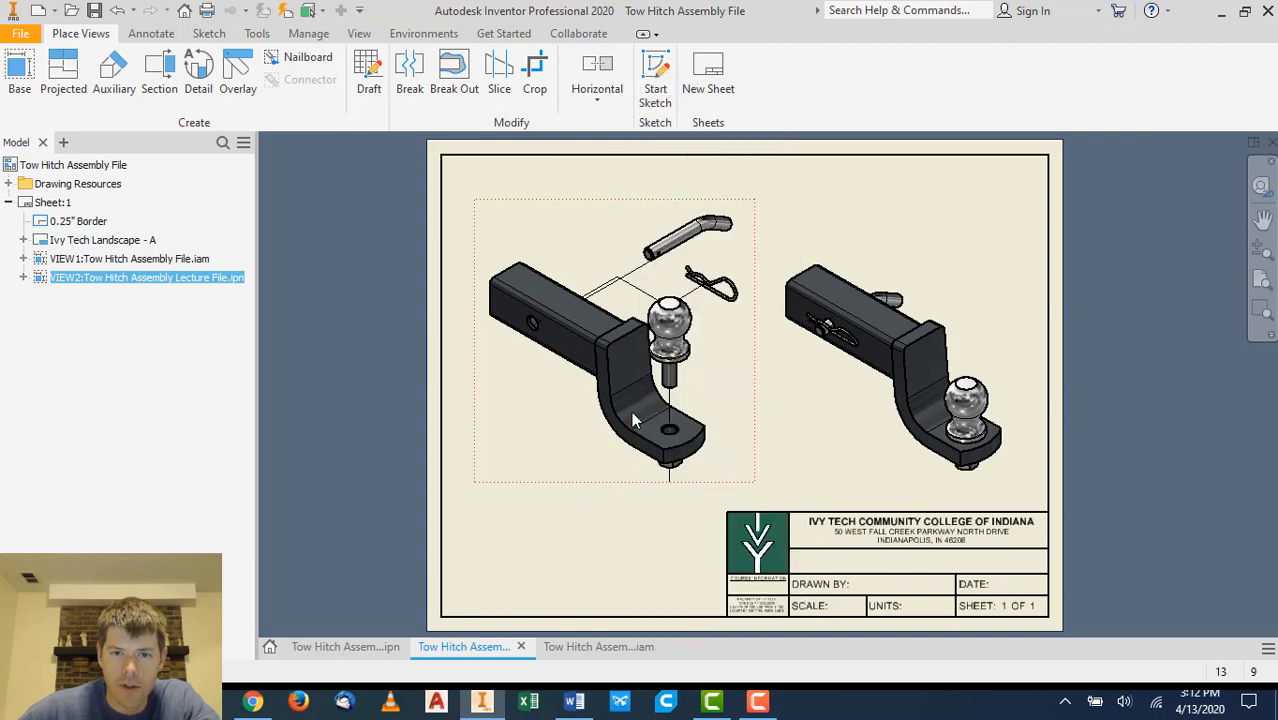
pyautogui.doubleClick(622, 480)
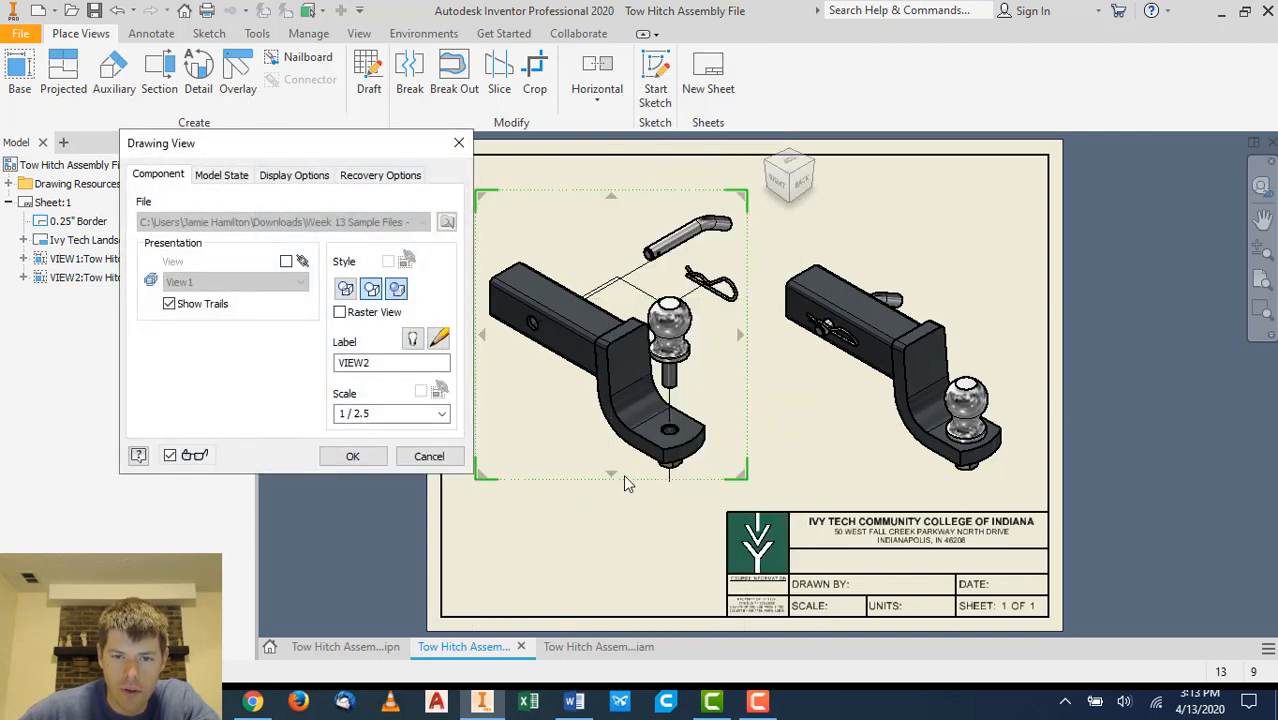
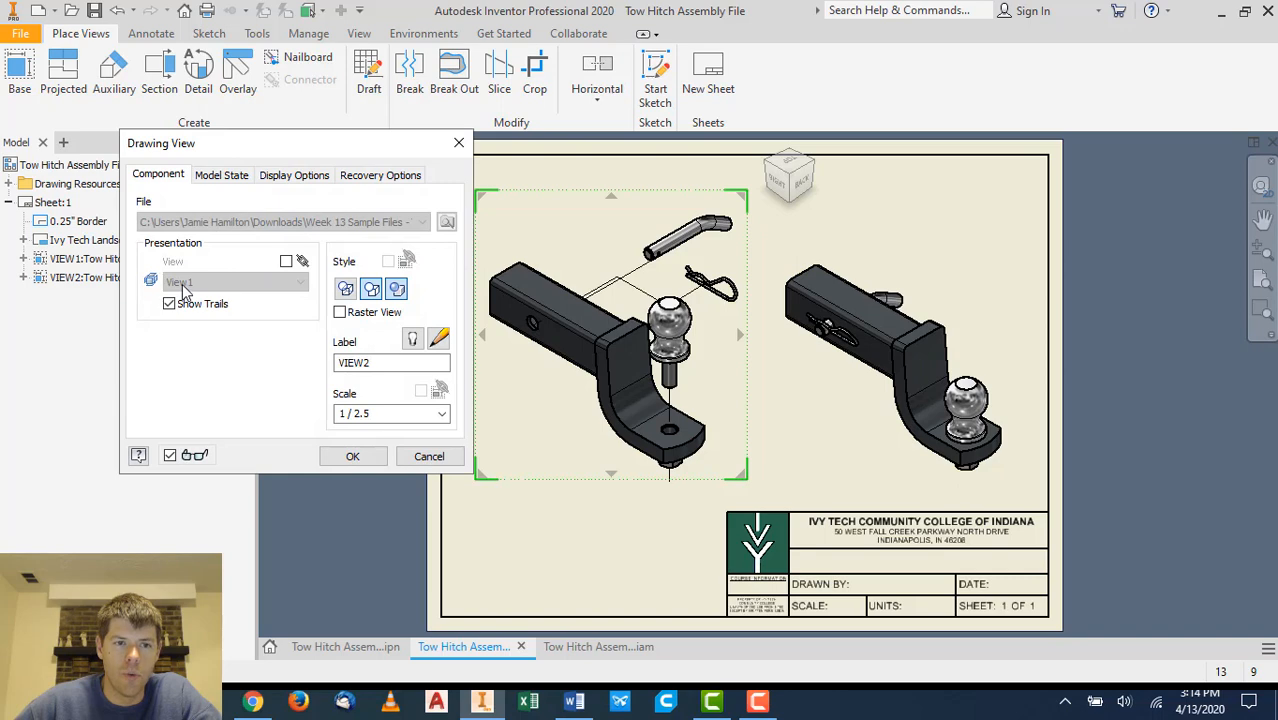
# - Cancel the view settings and delete the presentation view from the sheet
pyautogui.click(420, 456)
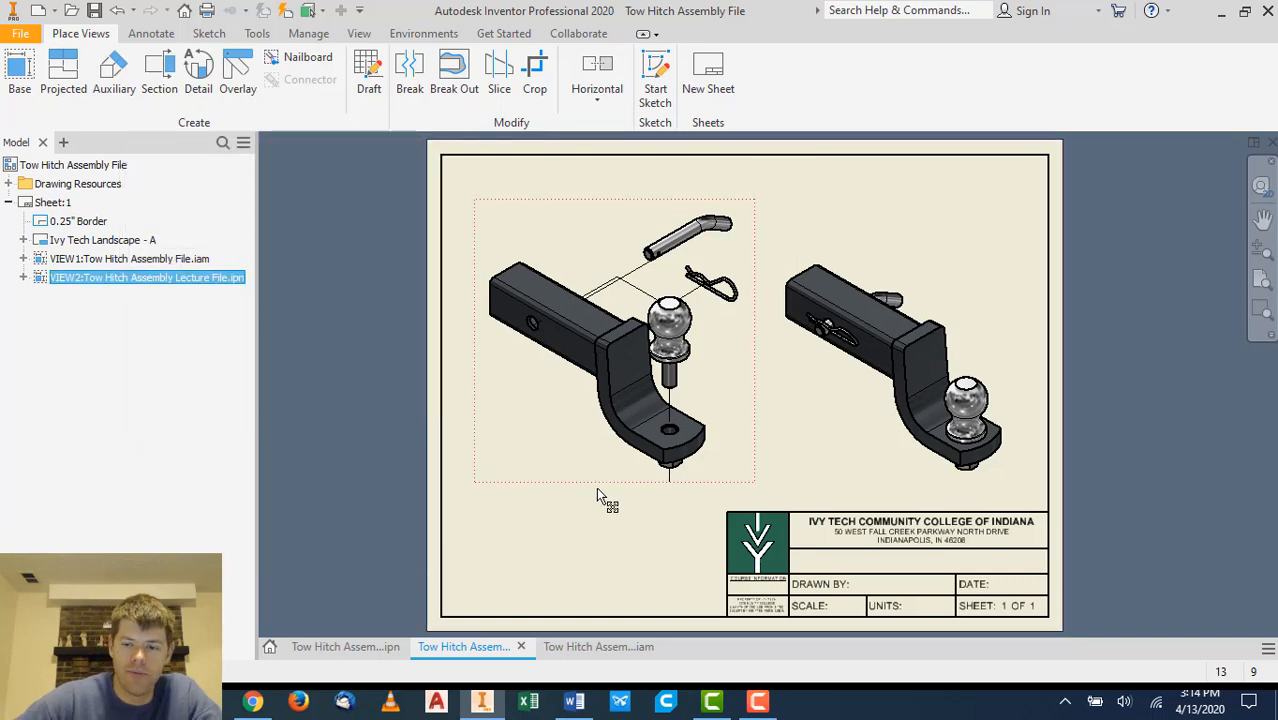
pyautogui.press('Delete')
pyautogui.click(622, 390)
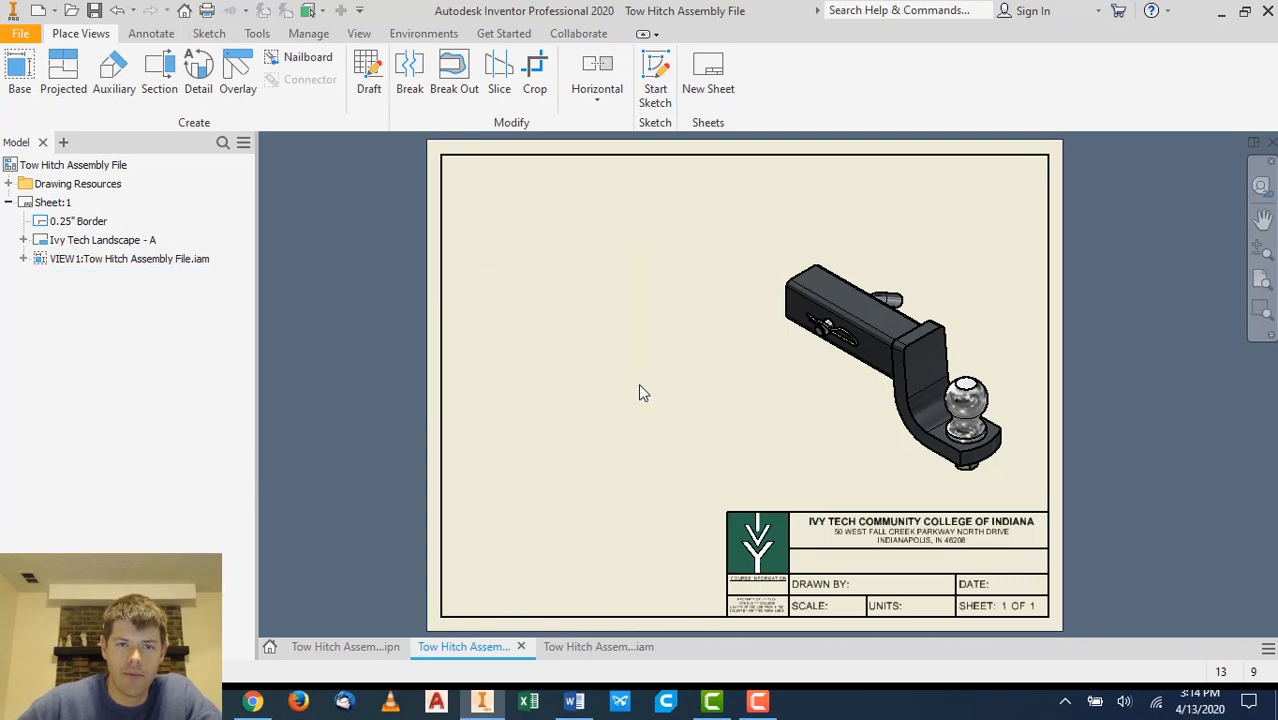
# - Start a new base view from the presentation's View2 and position it on the sheet's left half
pyautogui.click(19, 72)
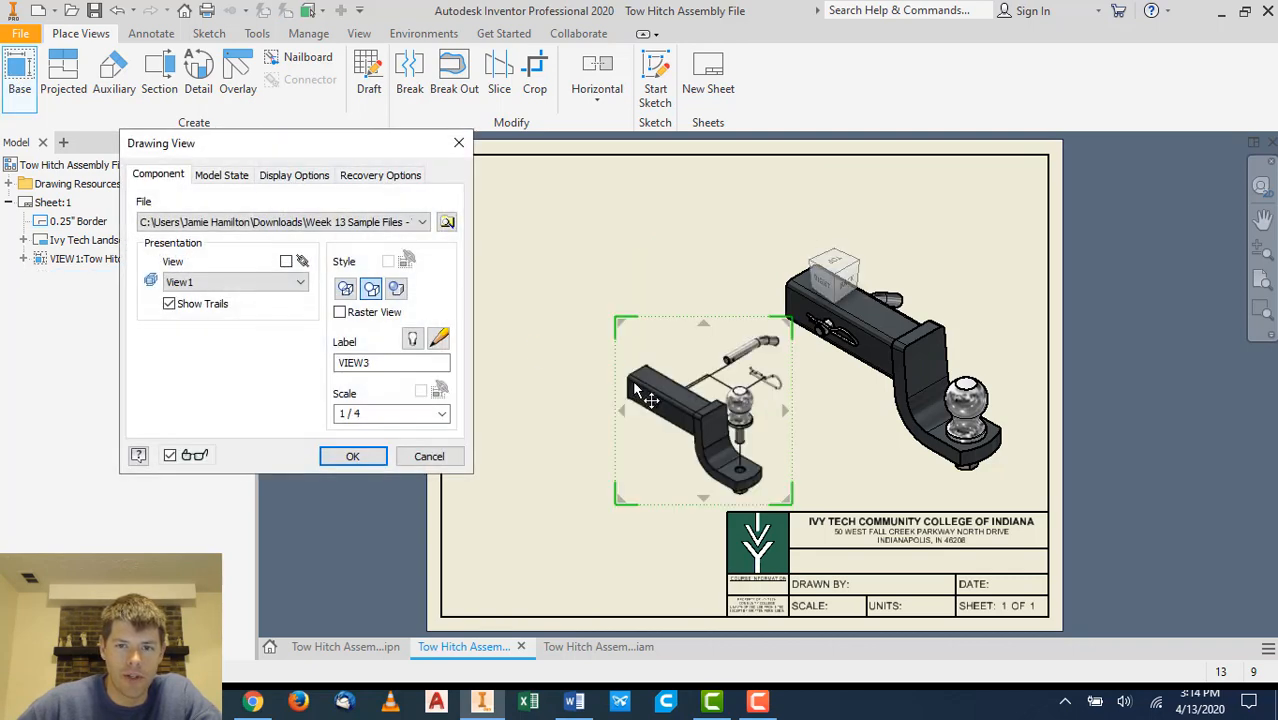
pyautogui.click(240, 282)
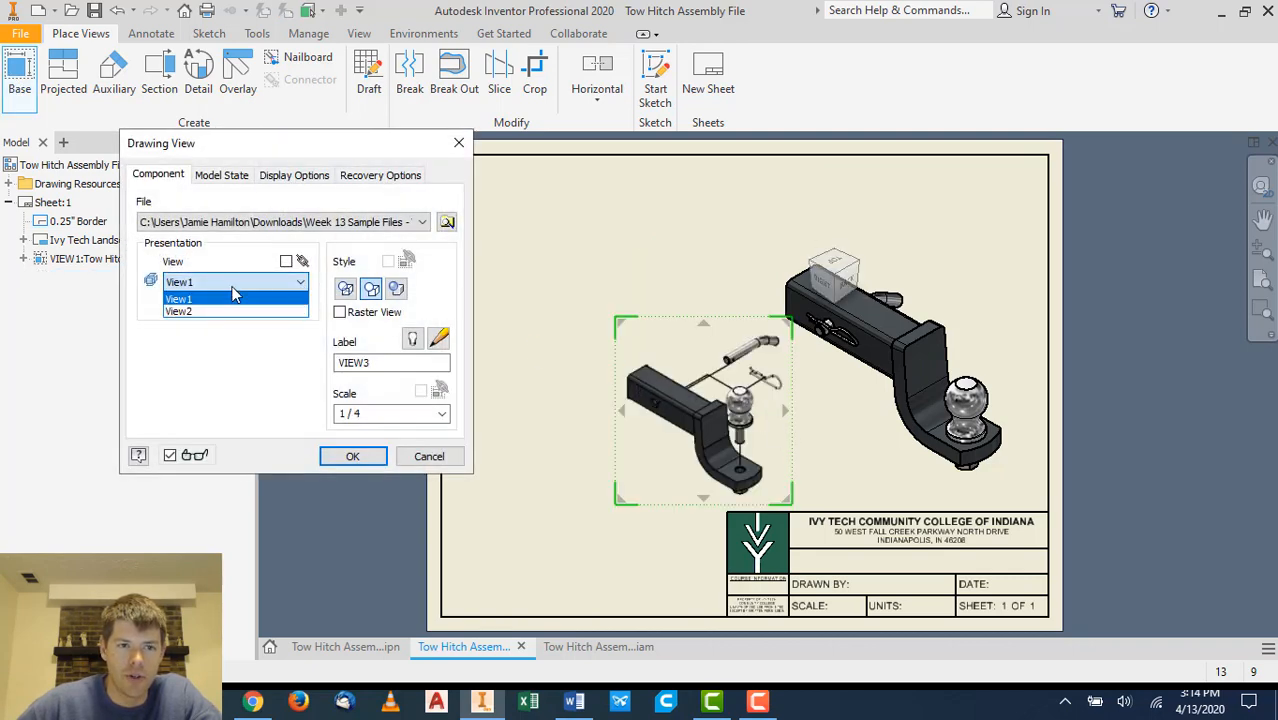
pyautogui.click(221, 312)
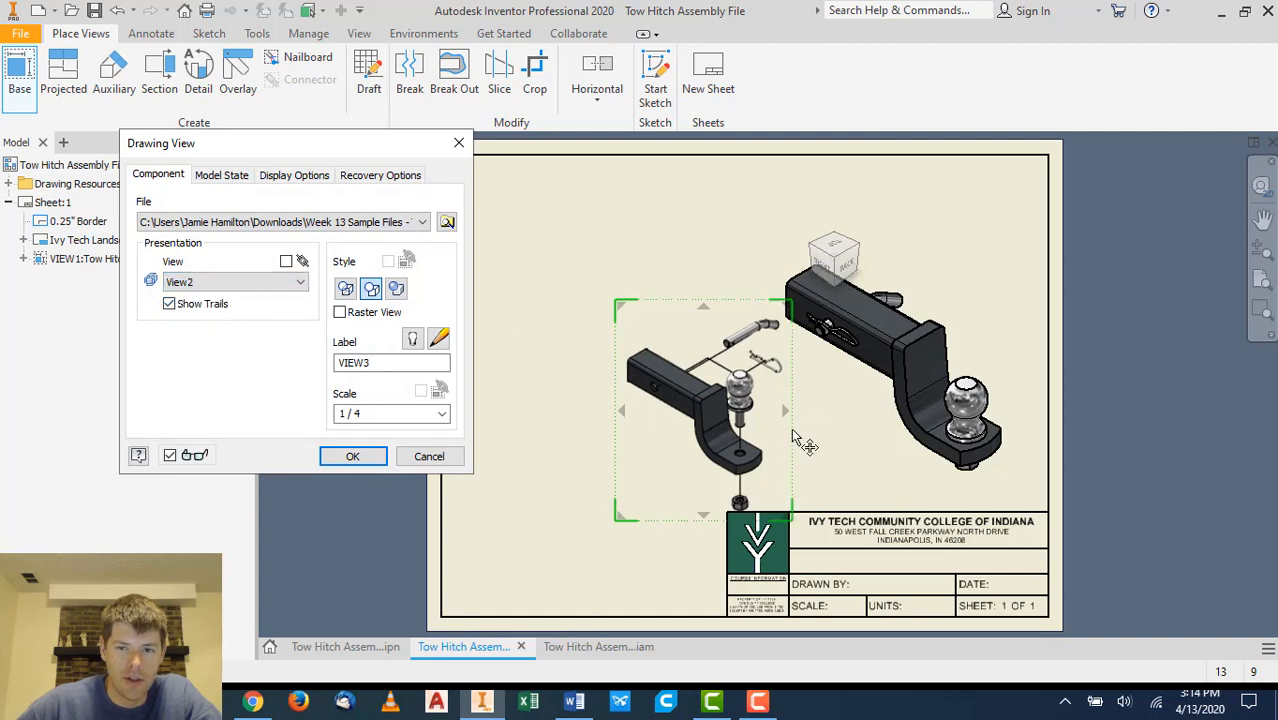
pyautogui.moveTo(790, 428); pyautogui.dragTo(700, 372)
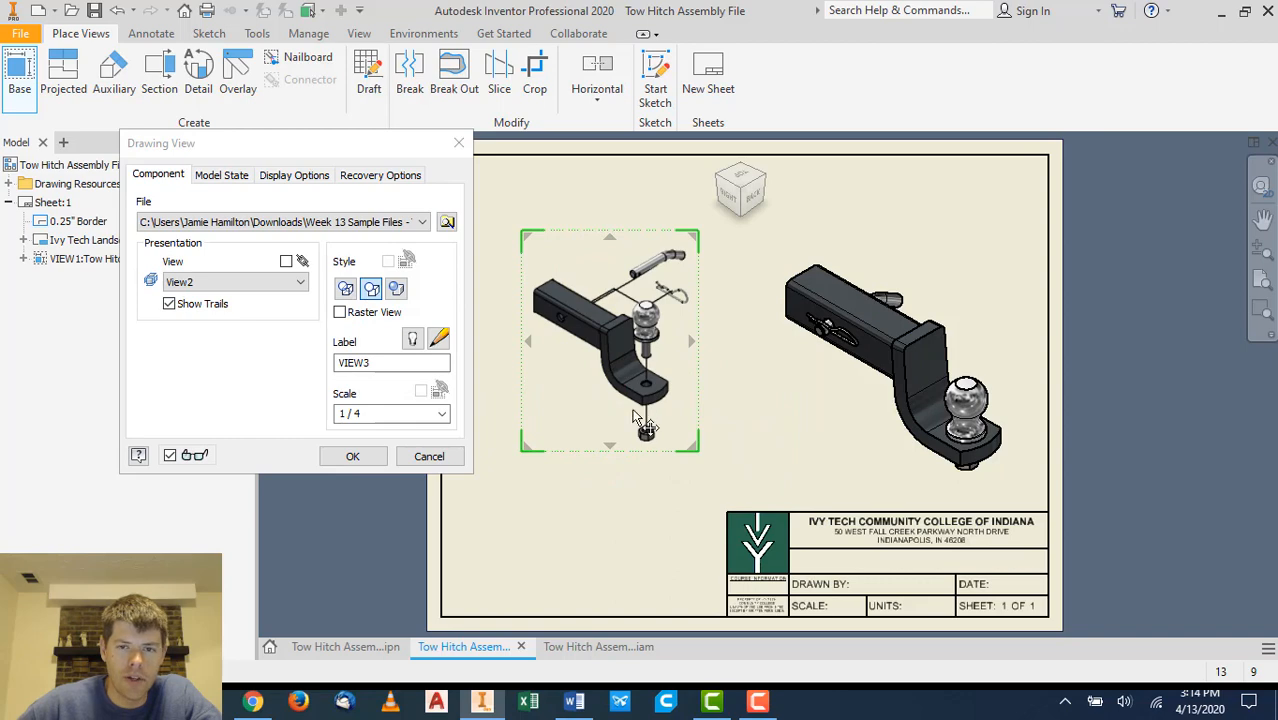
# - Enable Include Surface Bodies in the new view's recovery options
pyautogui.click(222, 176)
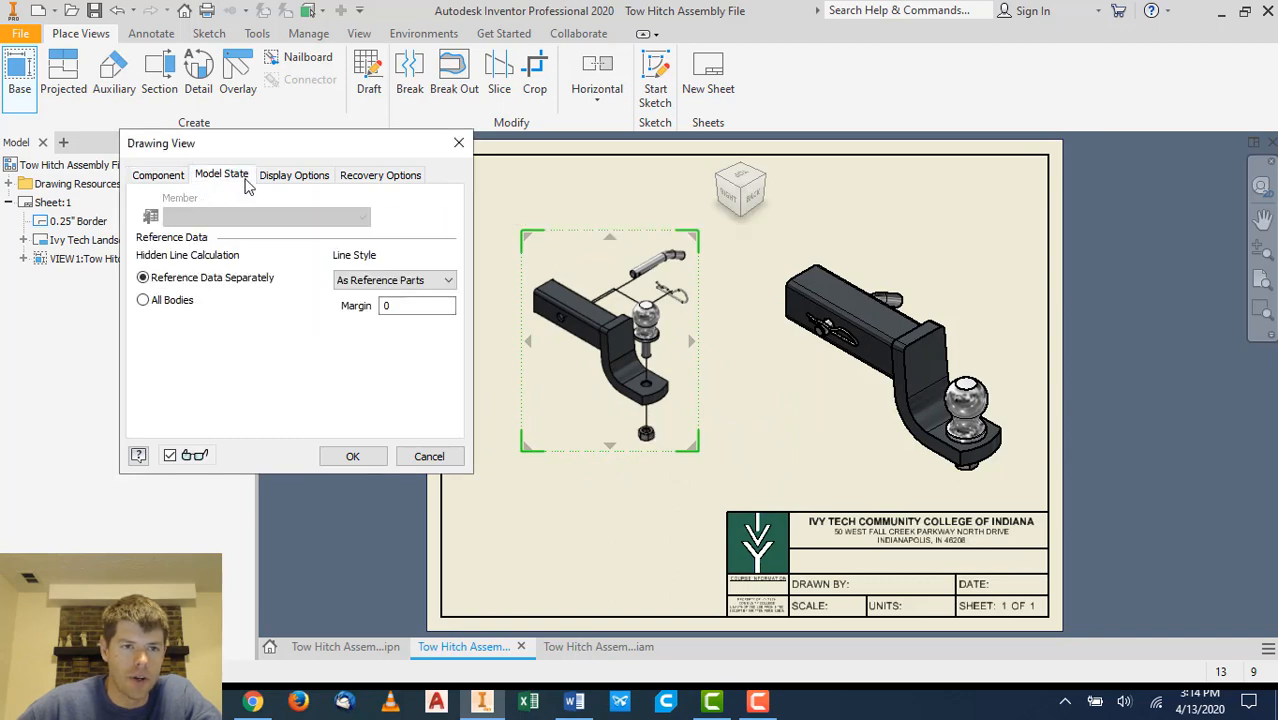
pyautogui.click(292, 178)
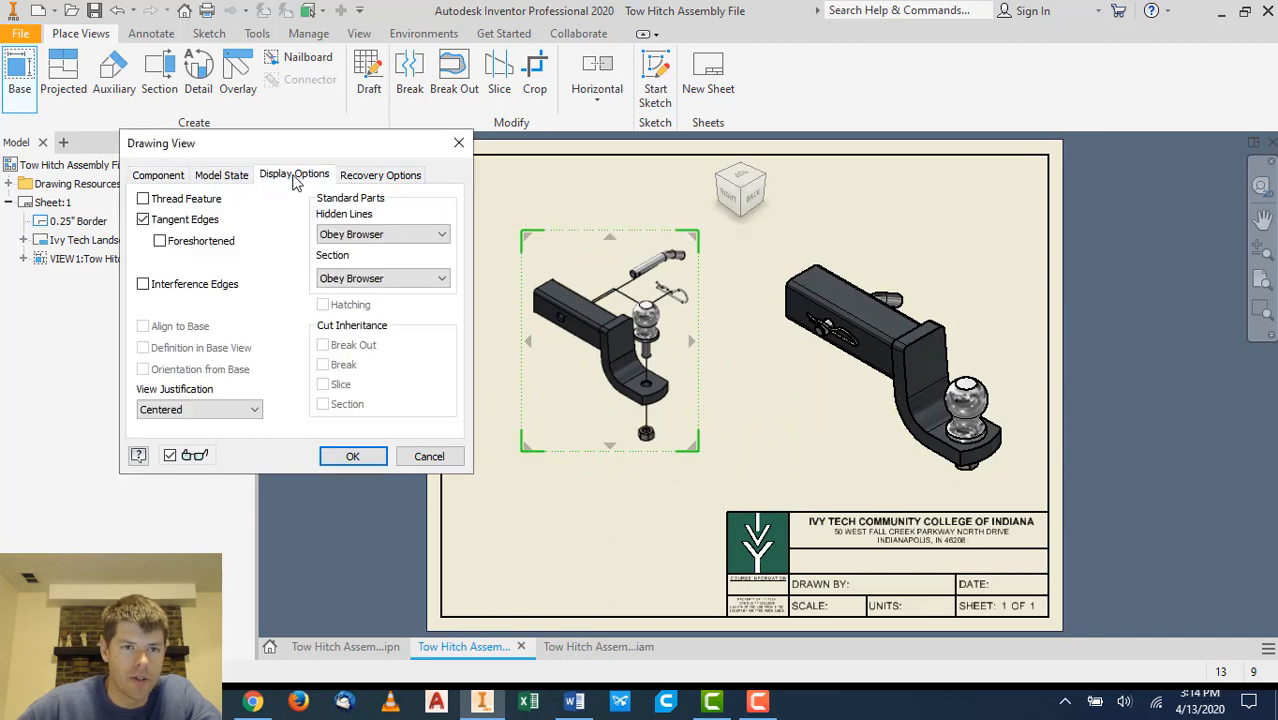
pyautogui.click(380, 178)
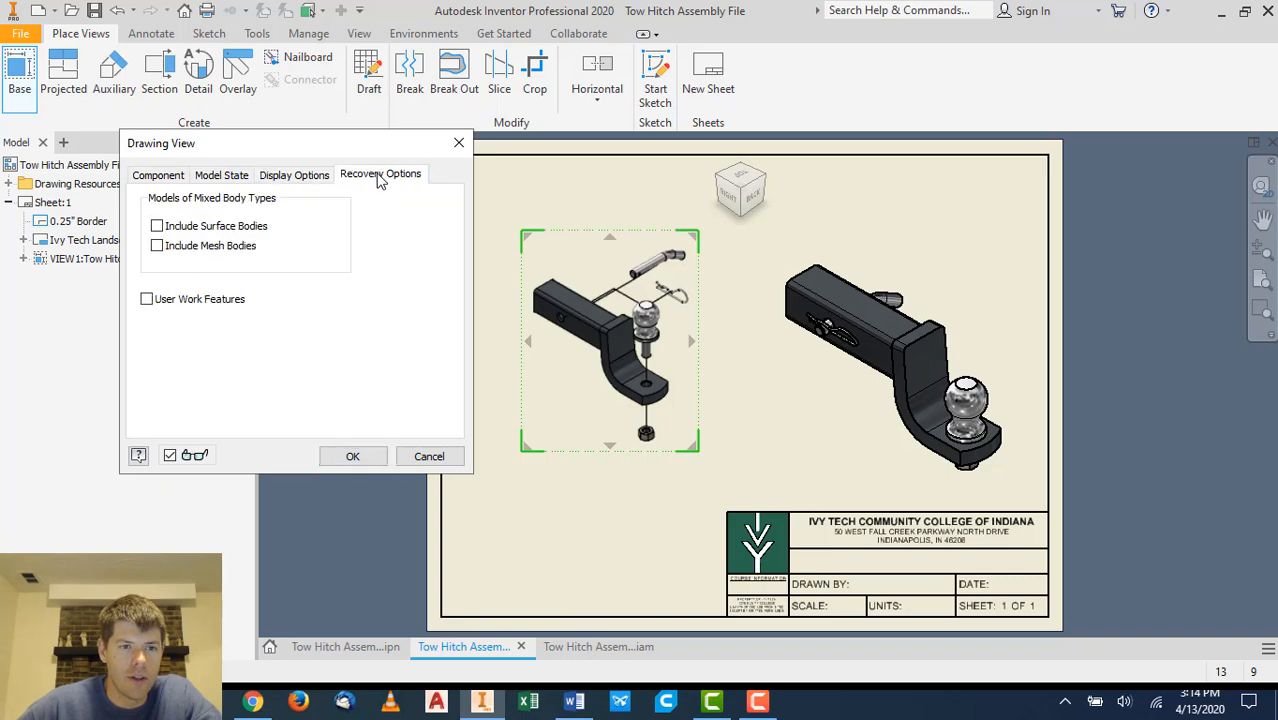
pyautogui.click(157, 246)
pyautogui.click(157, 227)
pyautogui.click(157, 226)
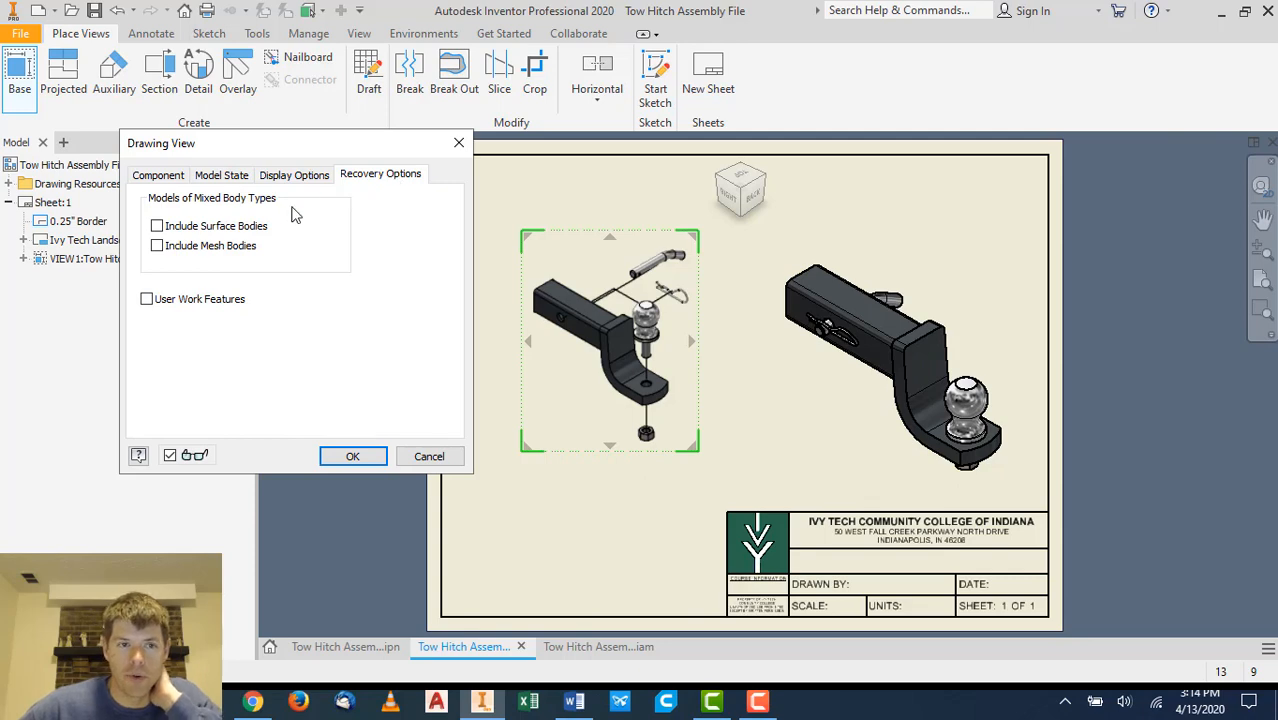
pyautogui.click(205, 228)
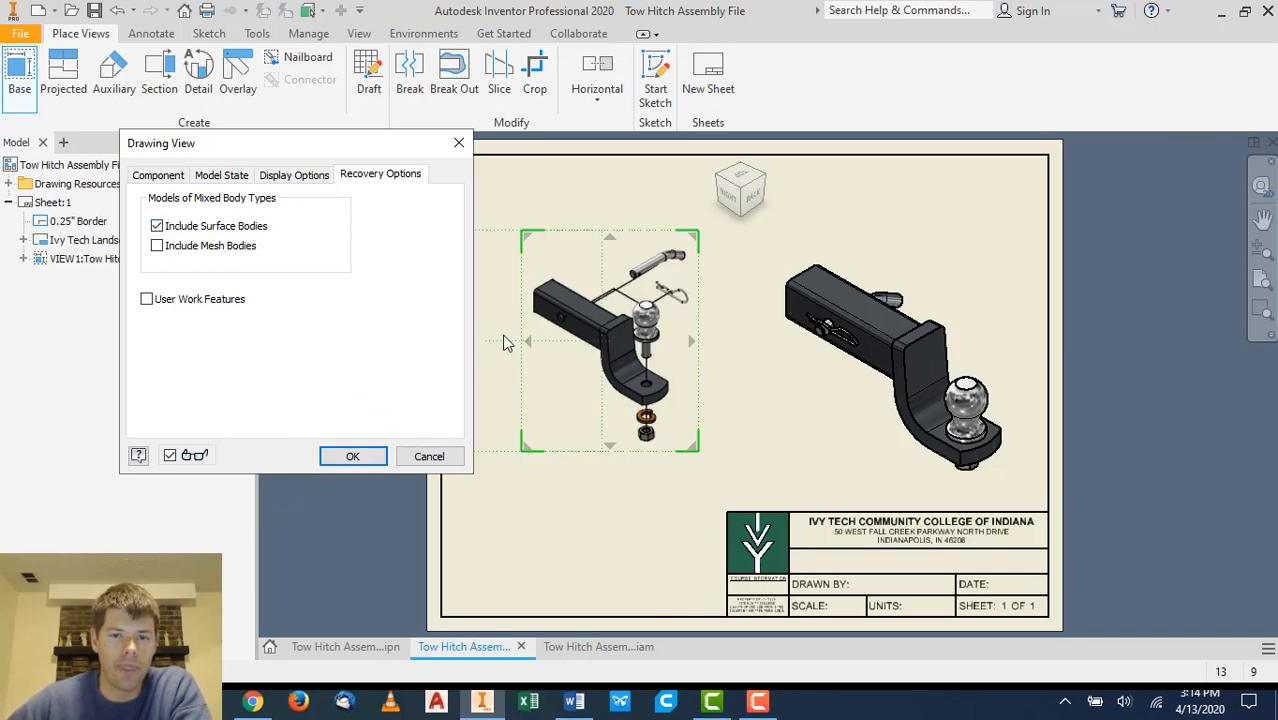
# - Set the exploded view's scale to 1 / 2.5 and place it
pyautogui.click(166, 180)
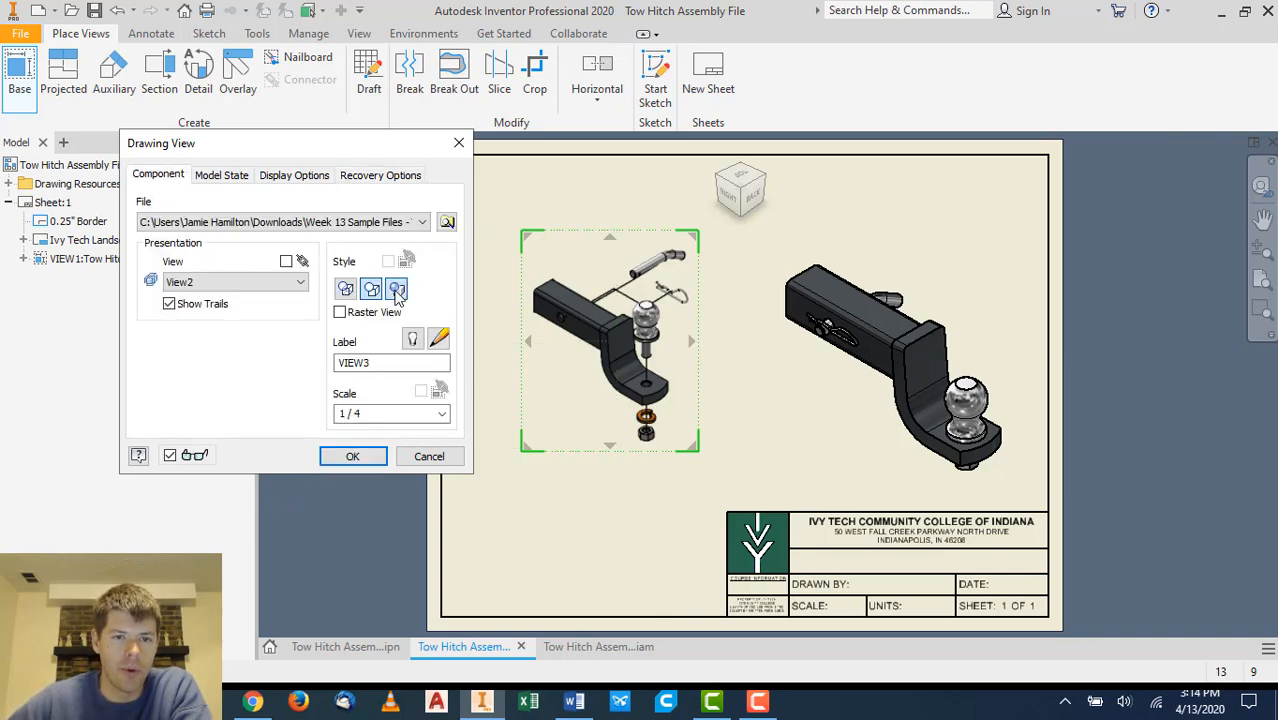
pyautogui.doubleClick(376, 412)
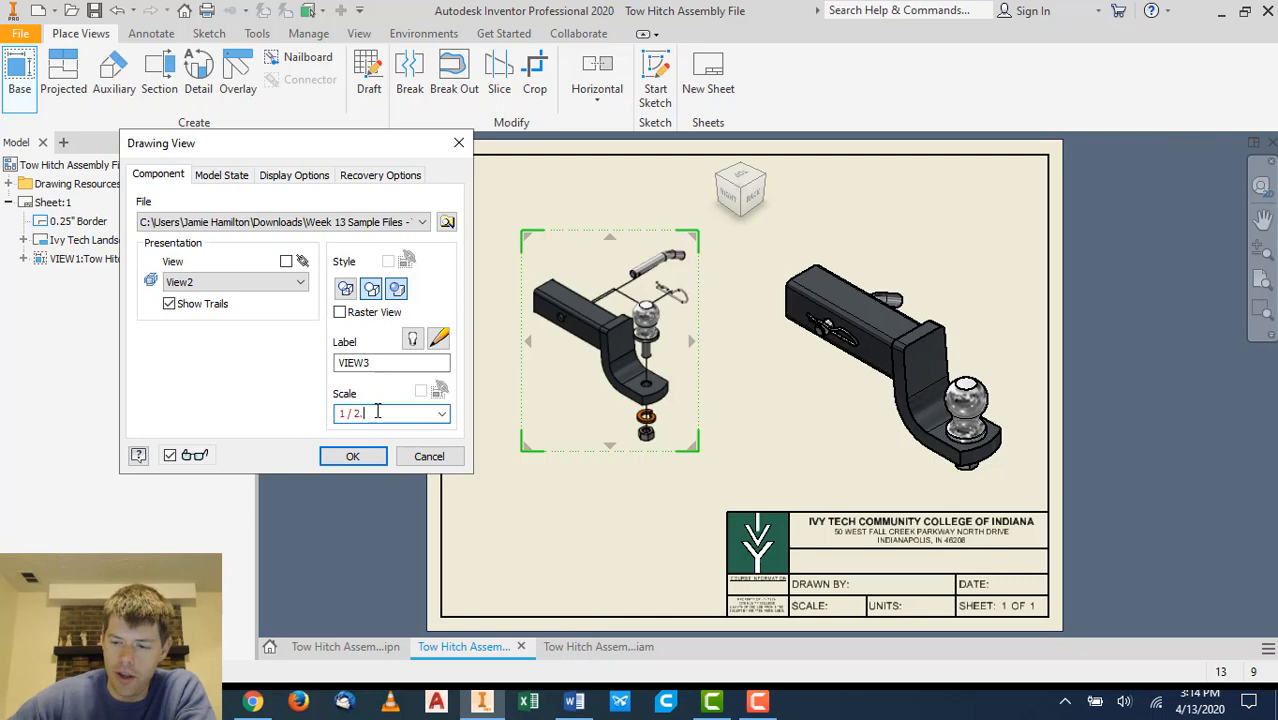
pyautogui.click(352, 456)
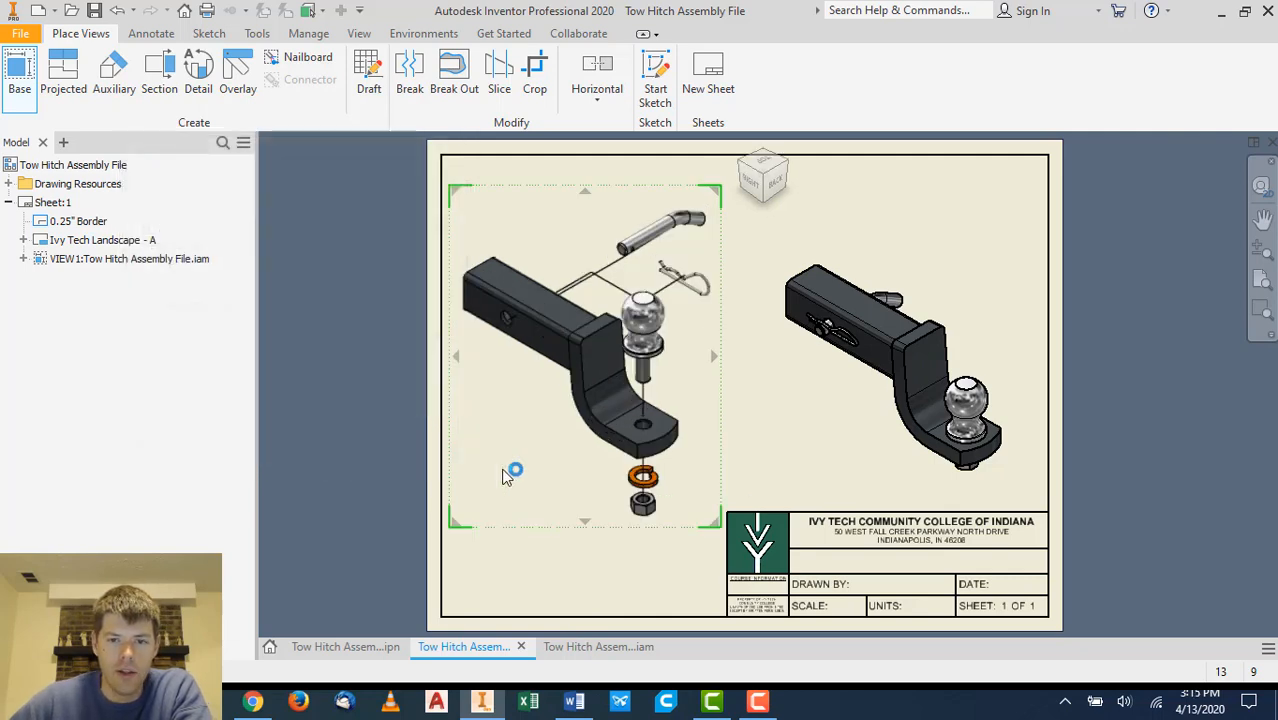
# - Turn off Show Trails for the exploded presentation view
pyautogui.click(729, 429)
pyautogui.moveTo(742, 431); pyautogui.dragTo(743, 431)
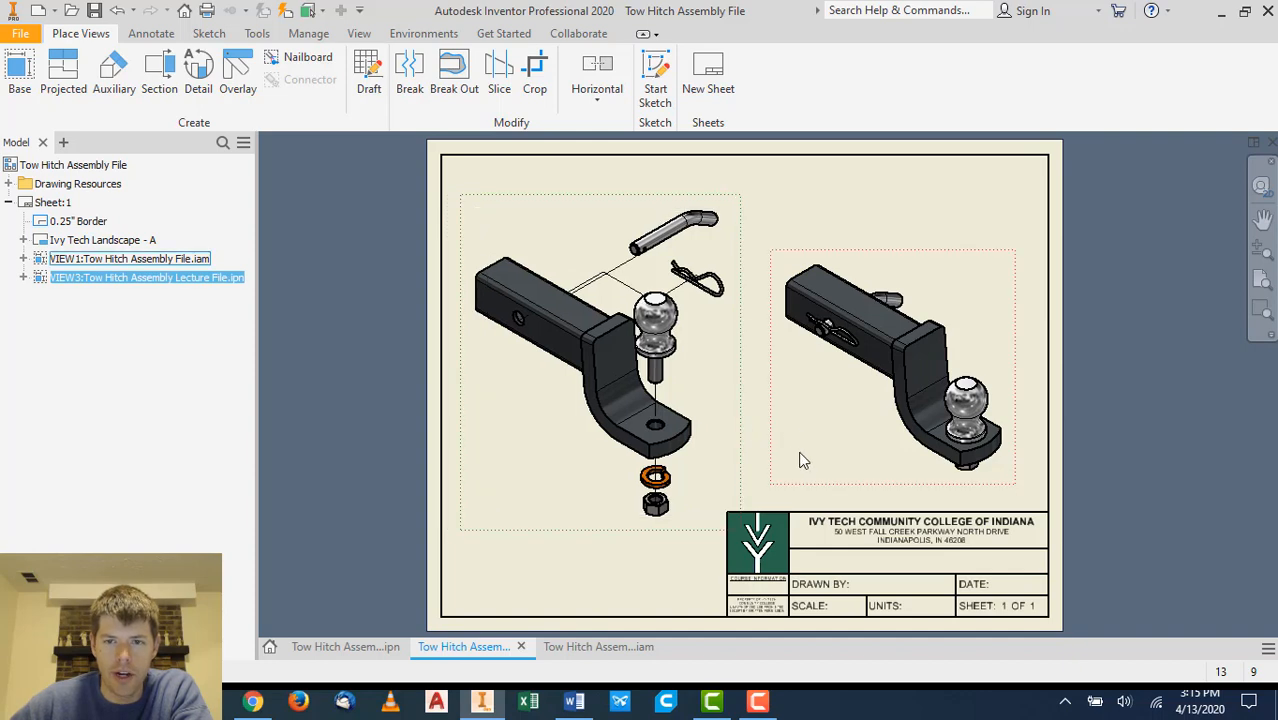
pyautogui.click(1095, 493)
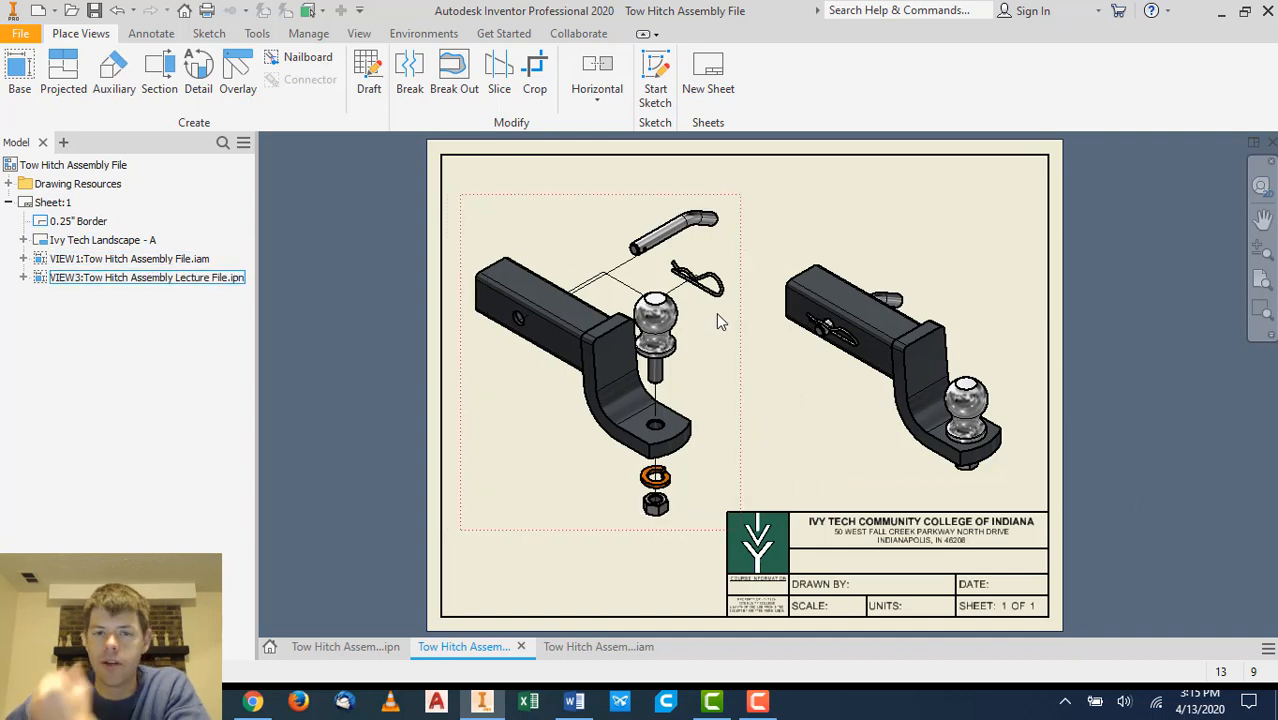
pyautogui.scroll(-3, 665, 292)
pyautogui.scroll(7, 670, 294)
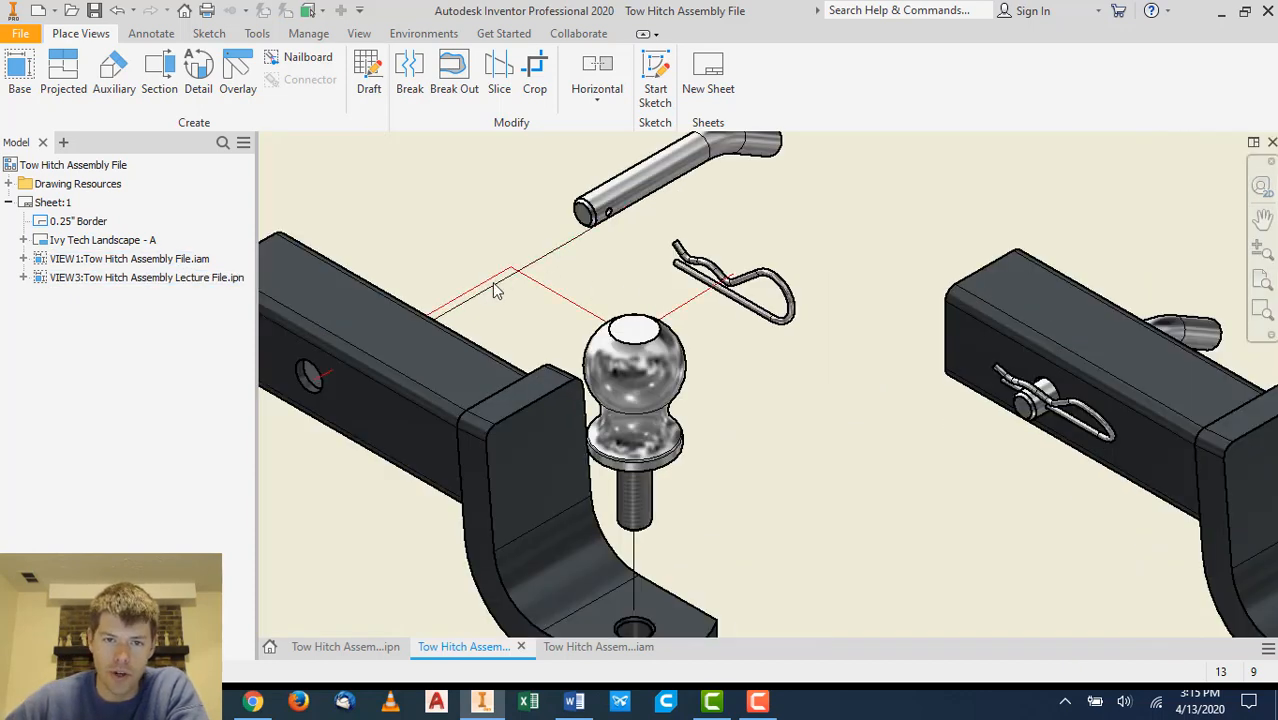
pyautogui.scroll(-6, 760, 320)
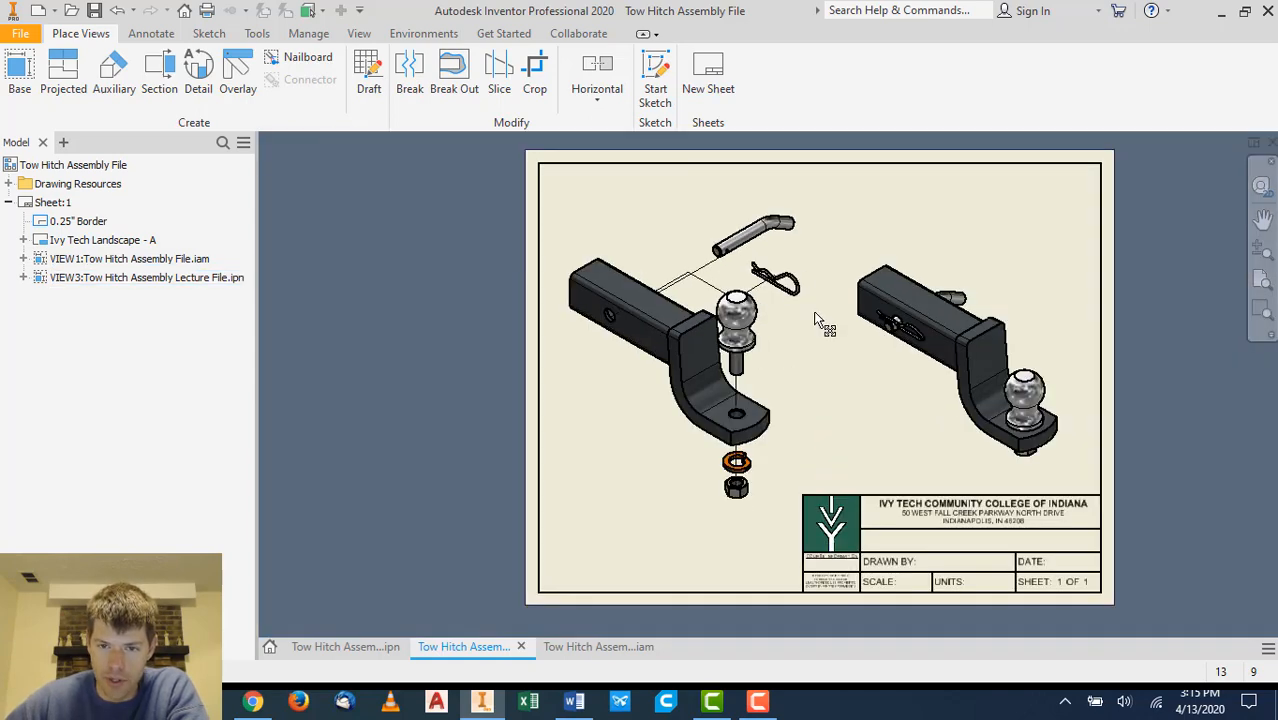
pyautogui.moveTo(813, 318); pyautogui.dragTo(755, 330, button='middle')
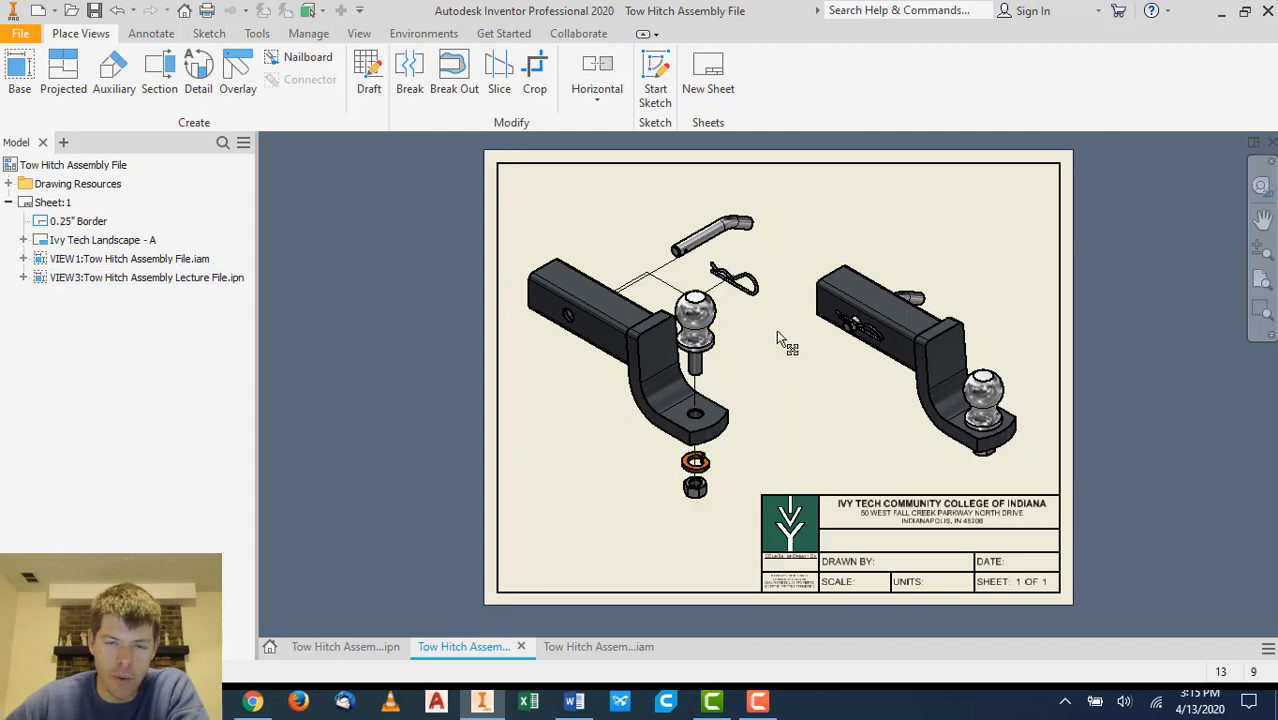
pyautogui.click(771, 338)
pyautogui.doubleClick(760, 357)
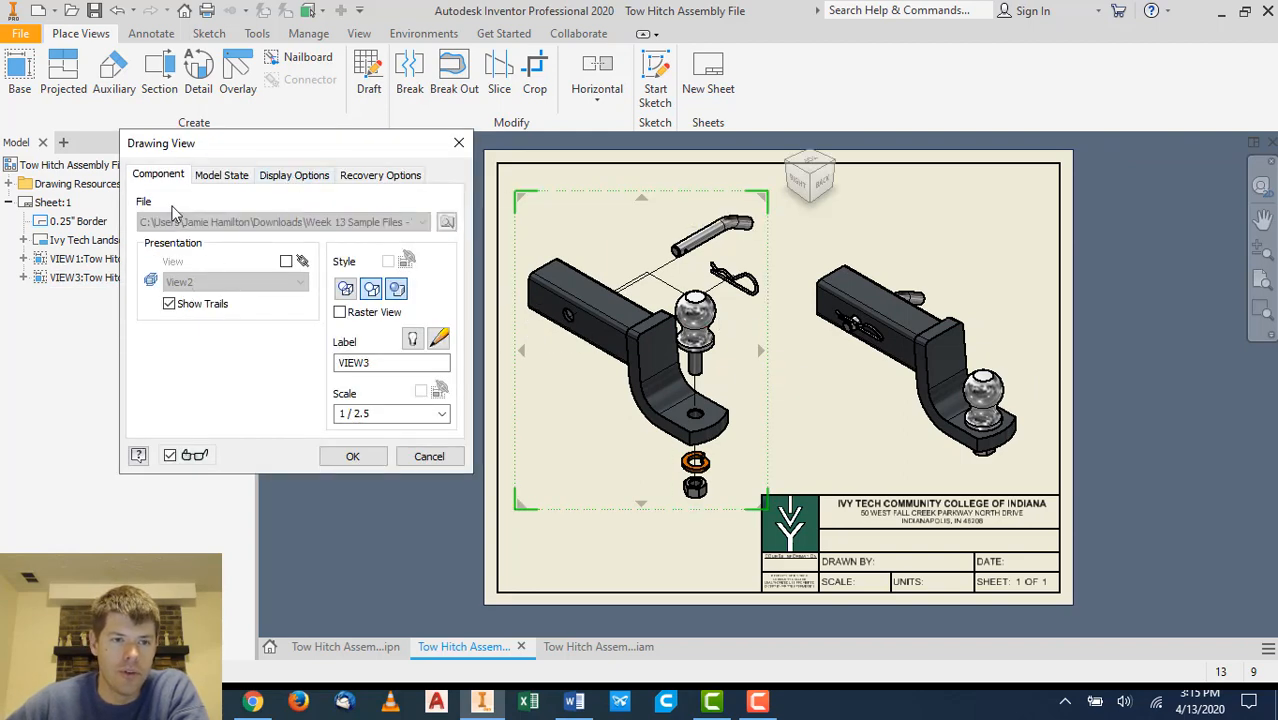
pyautogui.click(170, 304)
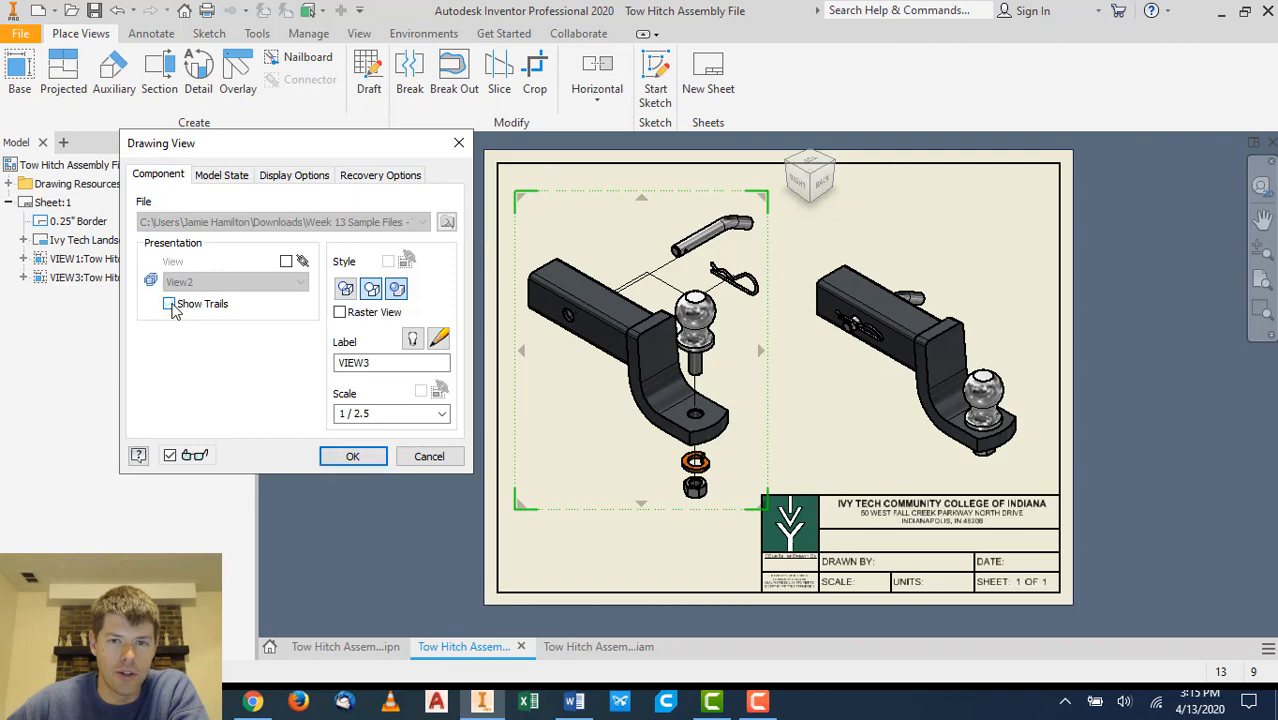
pyautogui.click(360, 456)
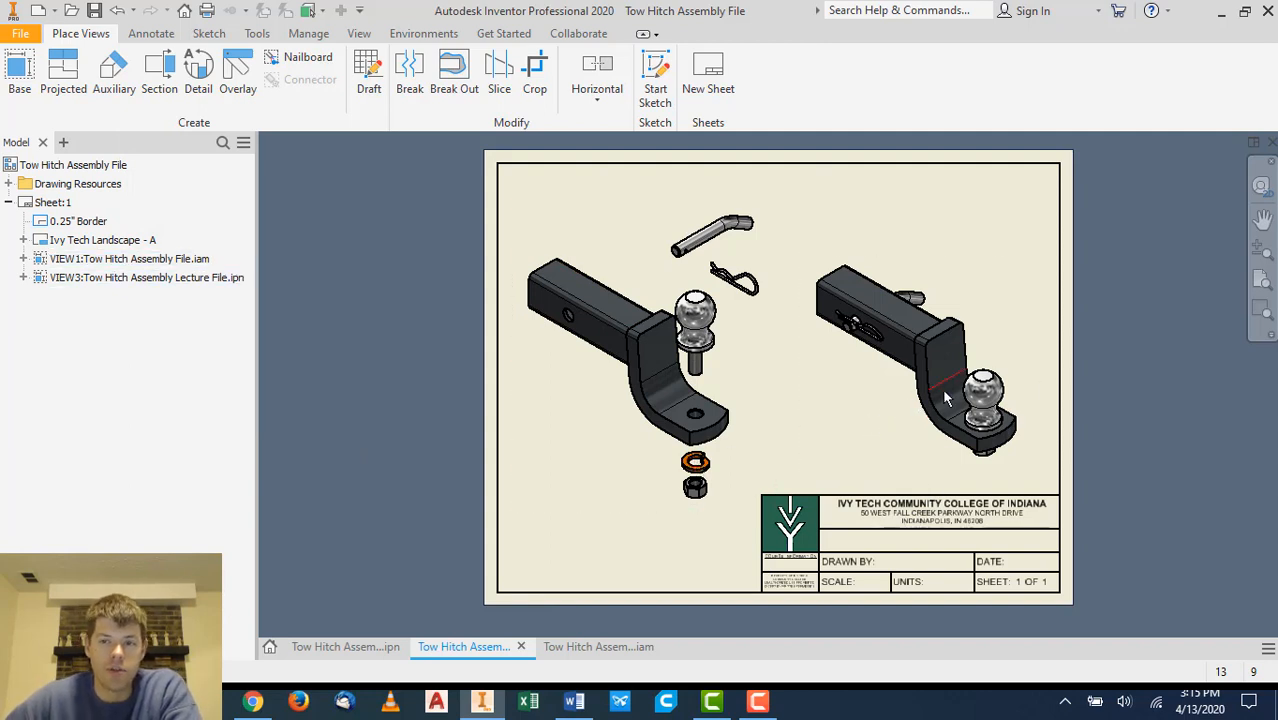
# - Insert a parts list from the assembly, enabling its BOM view, at the sheet's upper right corner
pyautogui.moveTo(1098, 379); pyautogui.dragTo(1013, 380, button='middle')
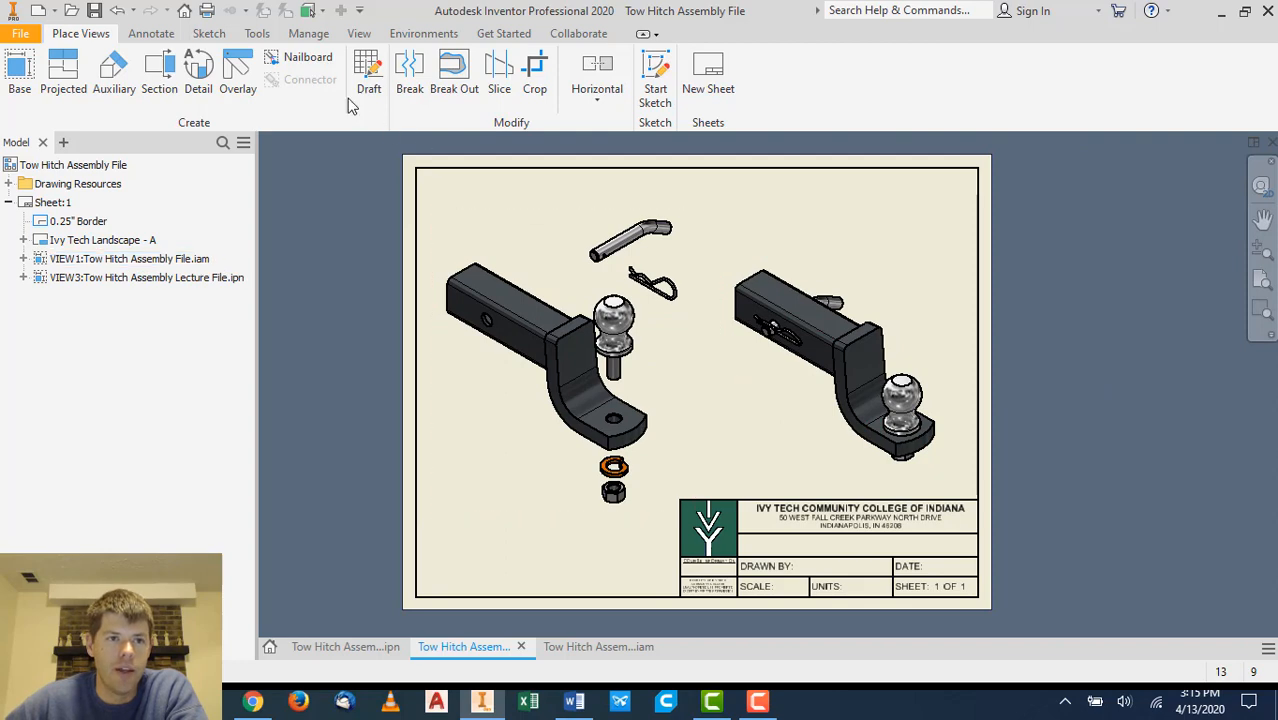
pyautogui.rightClick(145, 35)
pyautogui.click(145, 35)
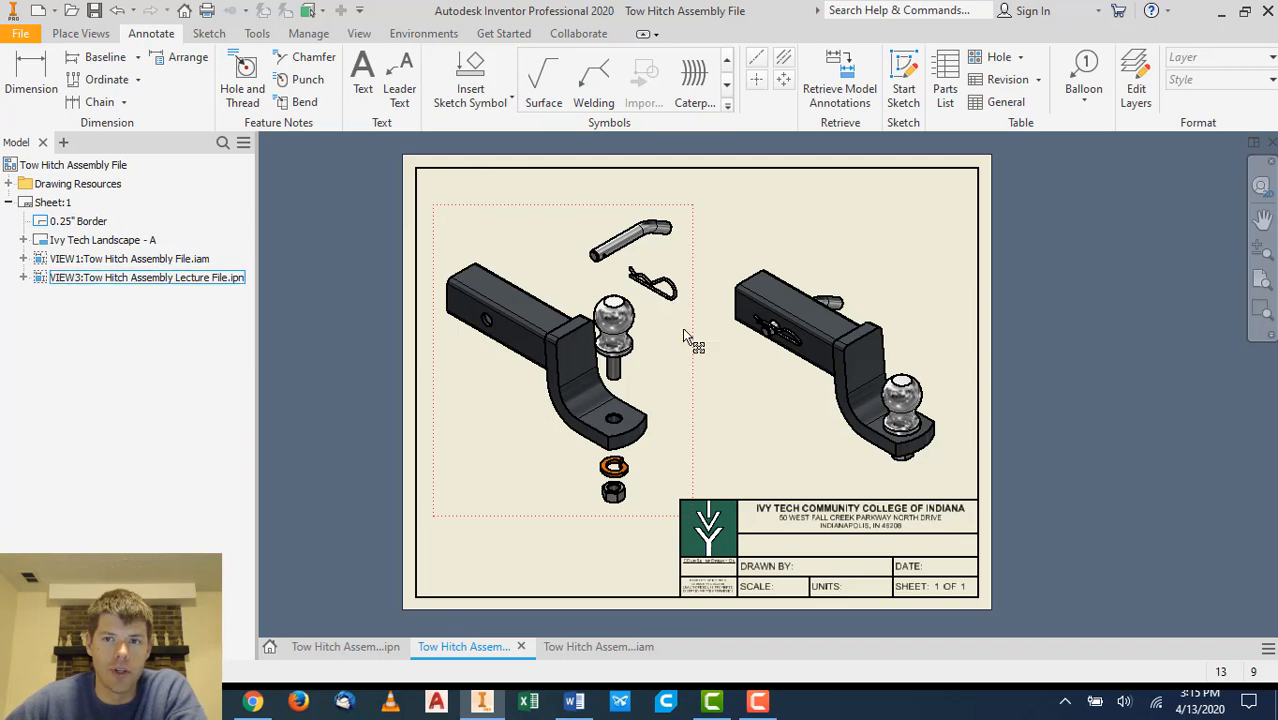
pyautogui.click(947, 92)
pyautogui.moveTo(462, 150); pyautogui.dragTo(228, 146)
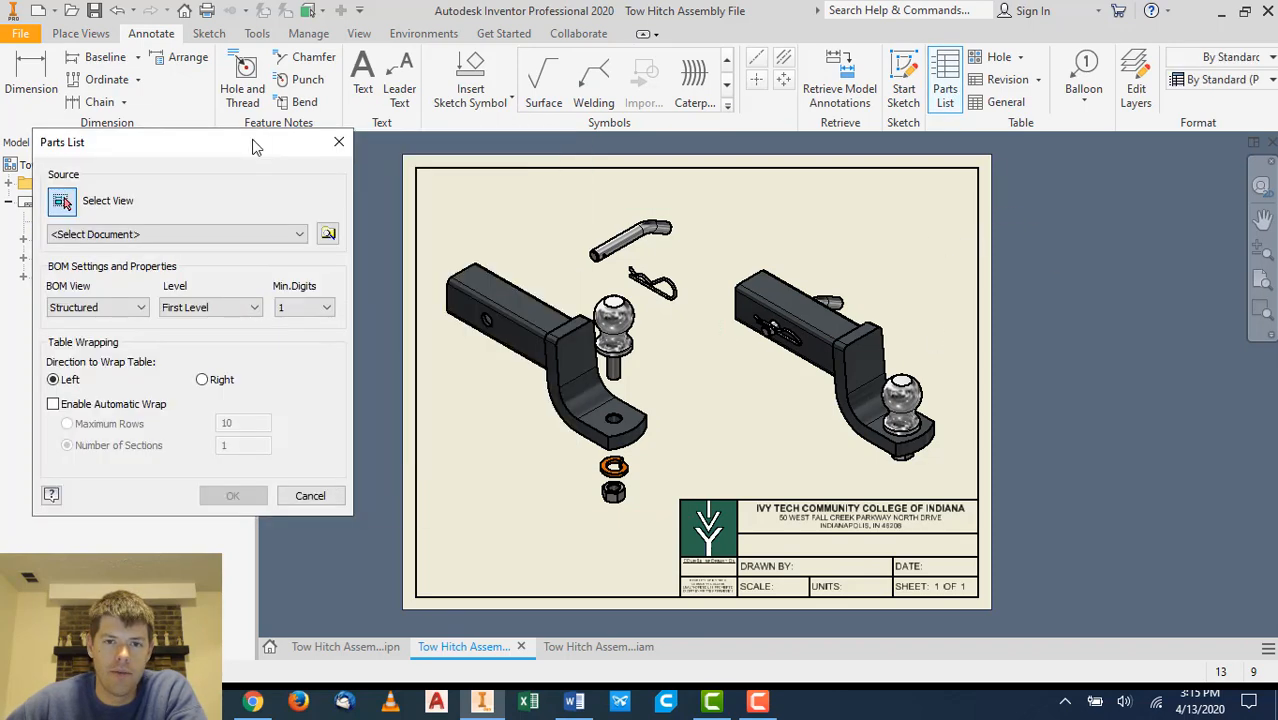
pyautogui.click(563, 243)
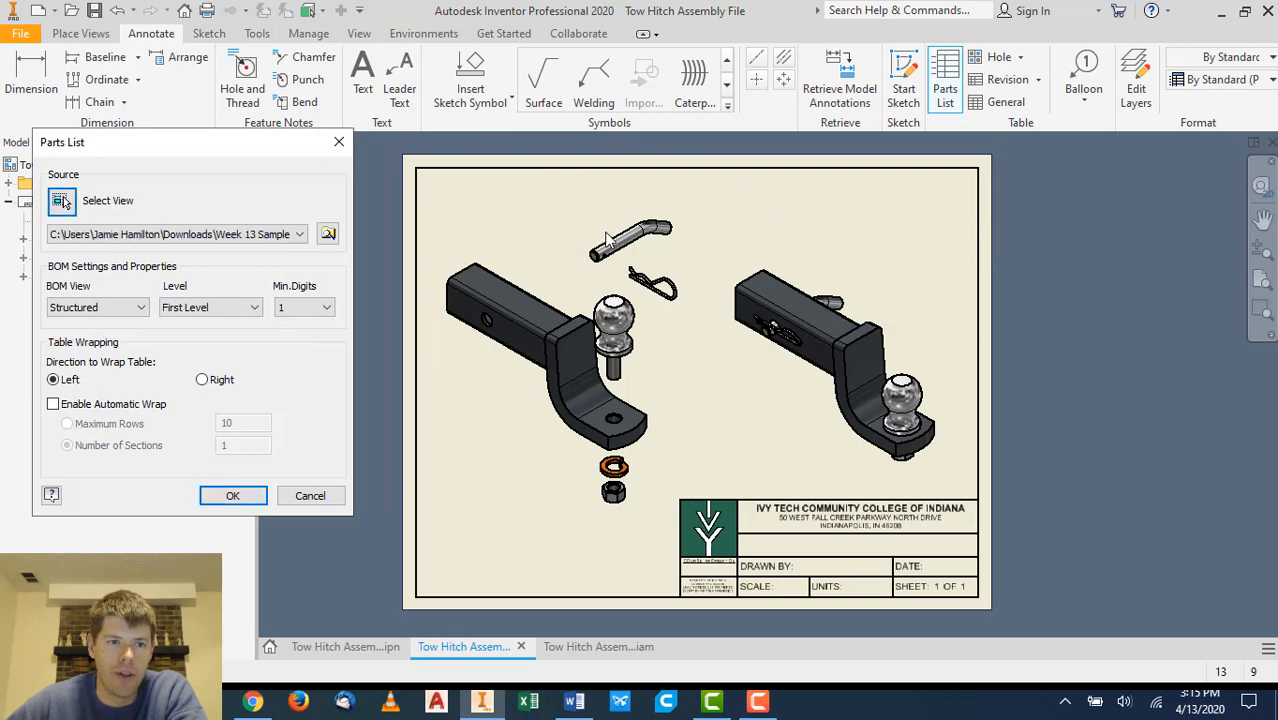
pyautogui.click(218, 497)
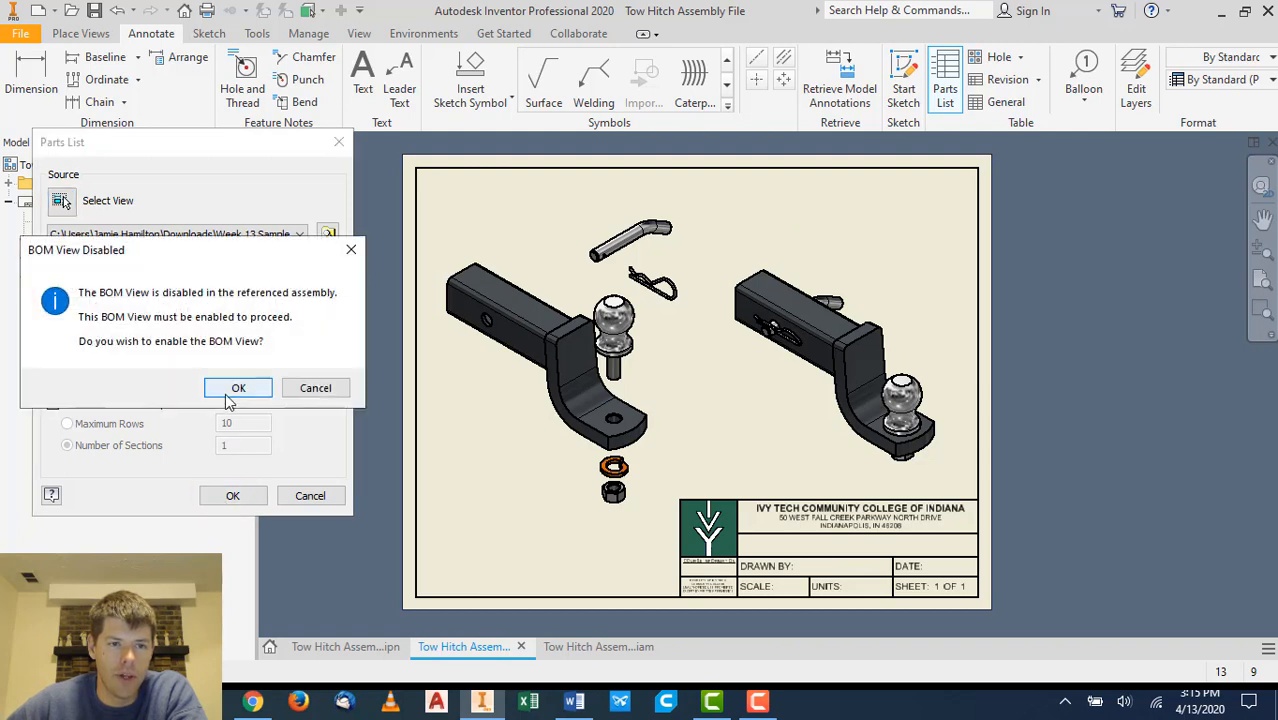
pyautogui.click(228, 391)
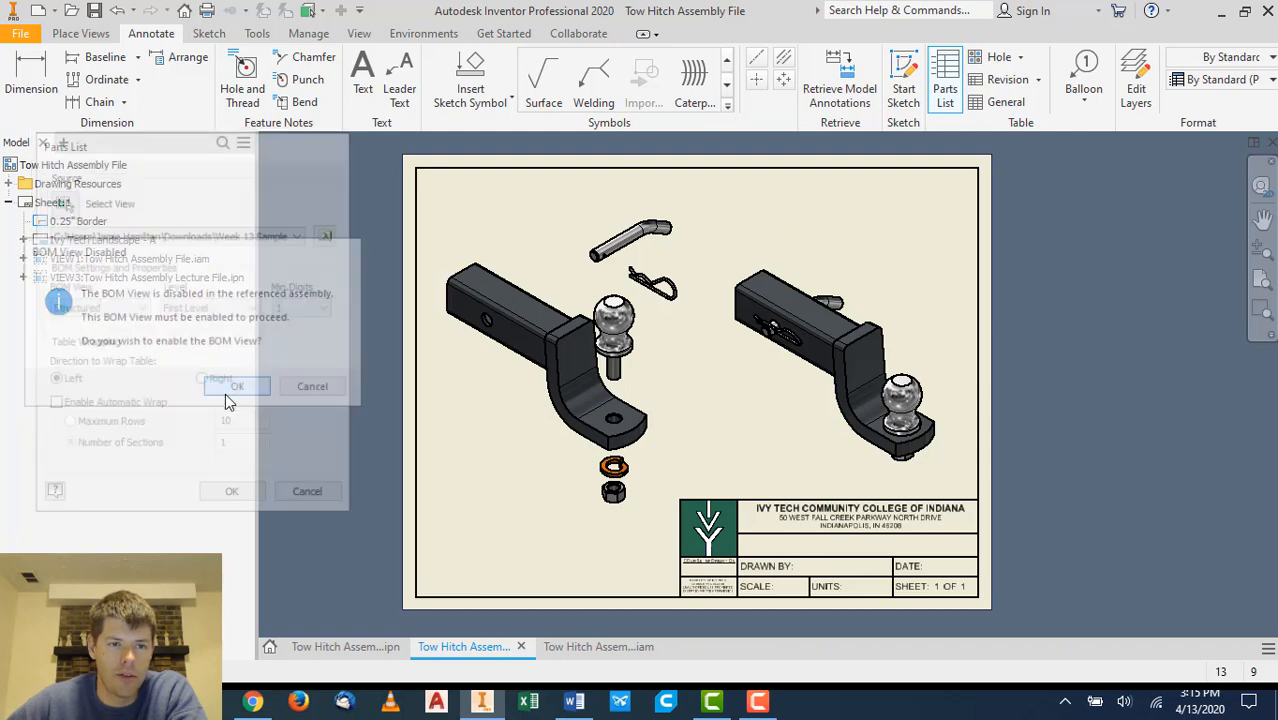
pyautogui.click(978, 168)
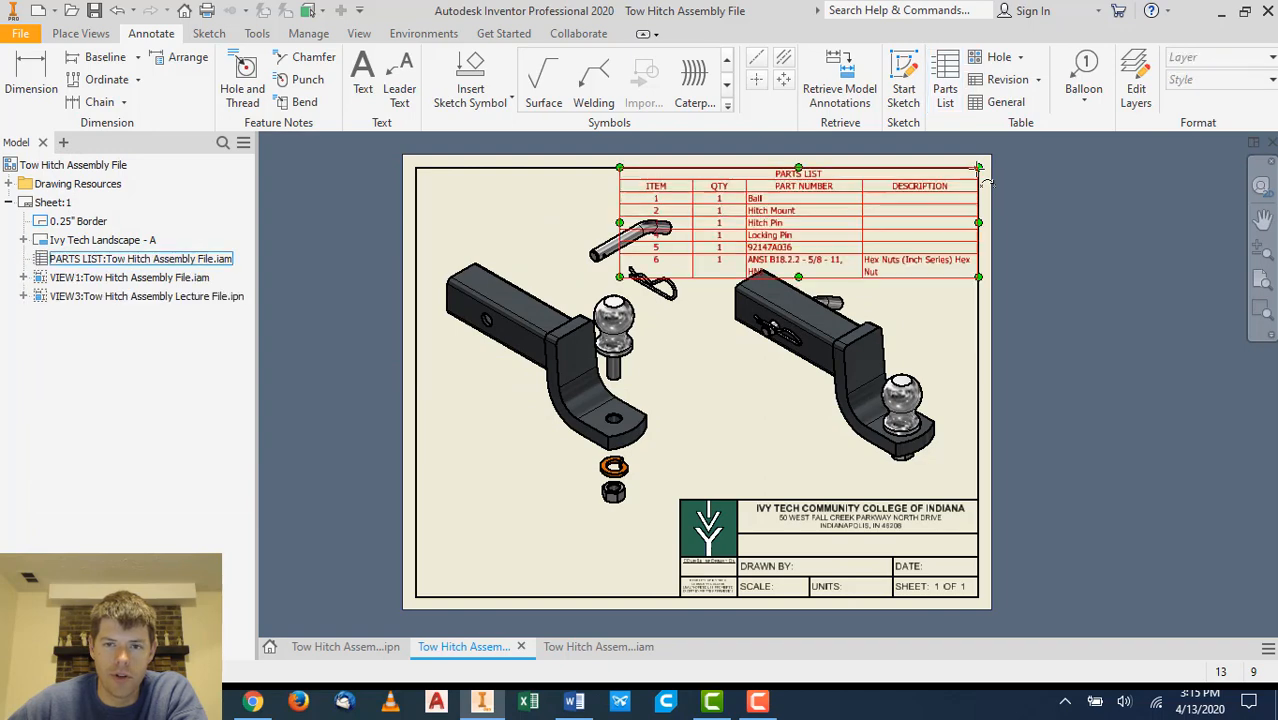
# - Remove the DESCRIPTION column from the parts list
pyautogui.scroll(2, 854, 211)
pyautogui.scroll(-3, 850, 210)
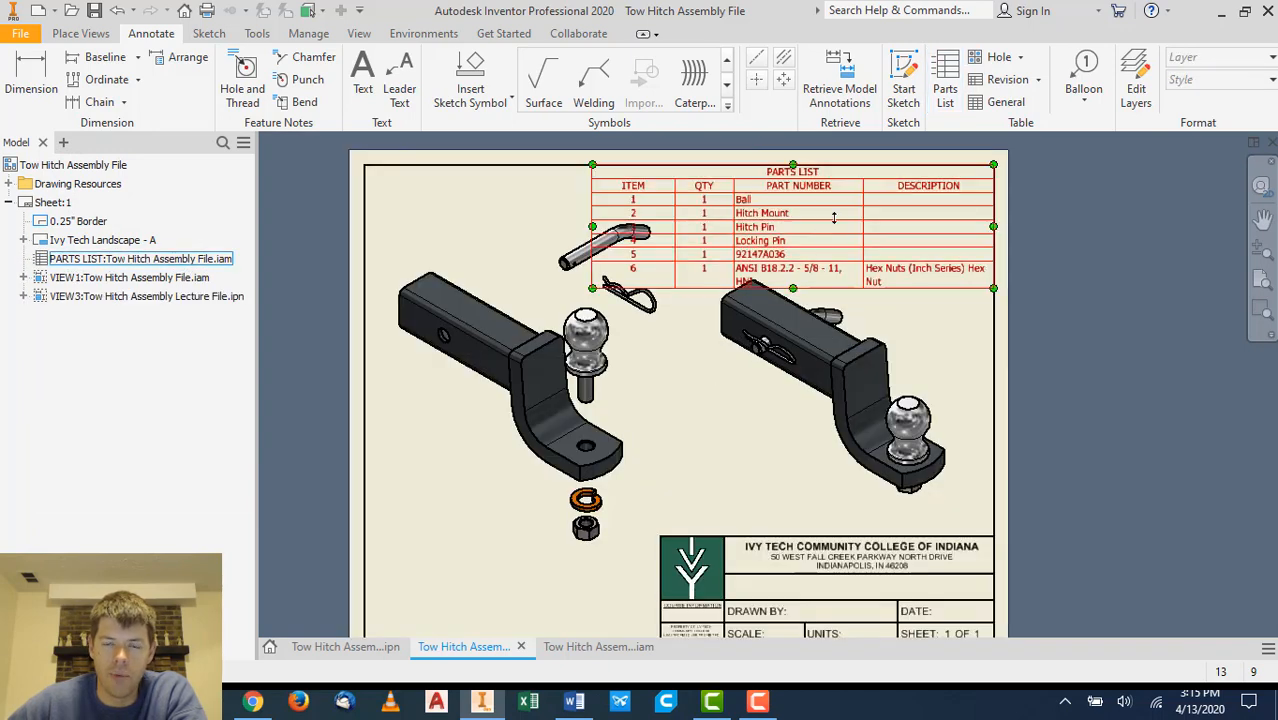
pyautogui.moveTo(879, 511); pyautogui.dragTo(880, 531)
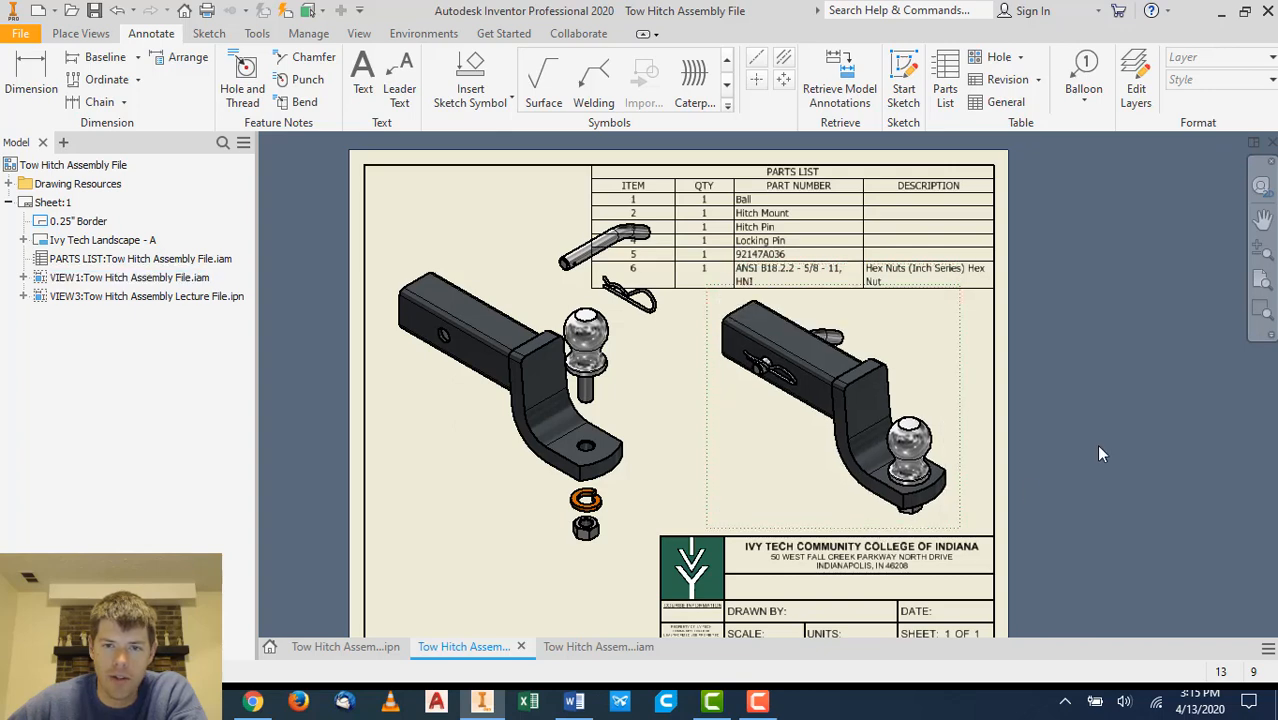
pyautogui.click(655, 222)
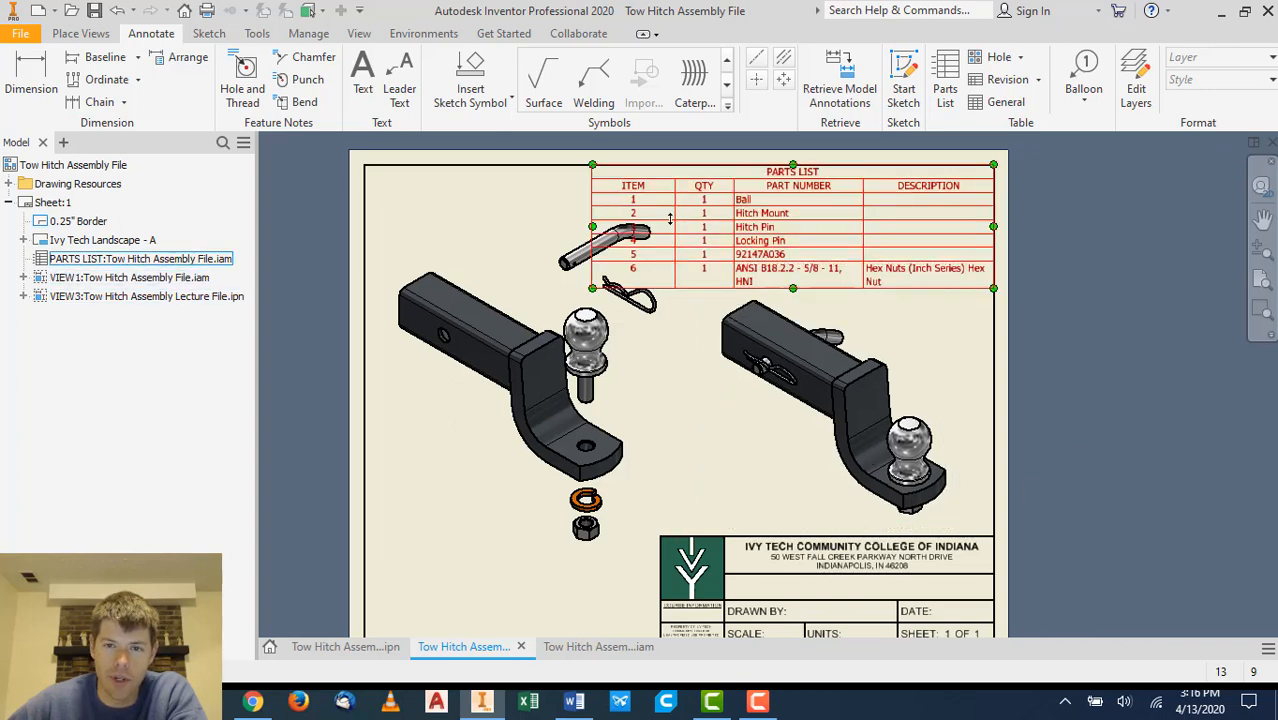
pyautogui.scroll(-3, 937, 178)
pyautogui.scroll(4, 937, 178)
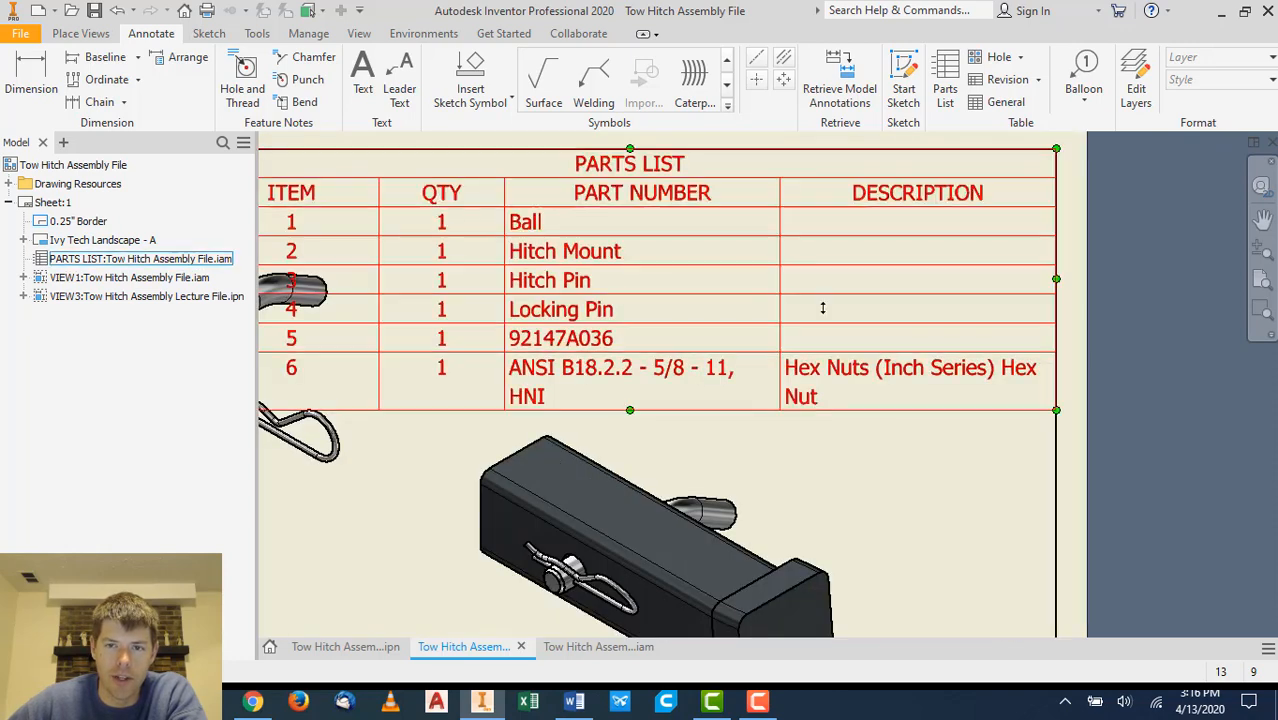
pyautogui.doubleClick(870, 372)
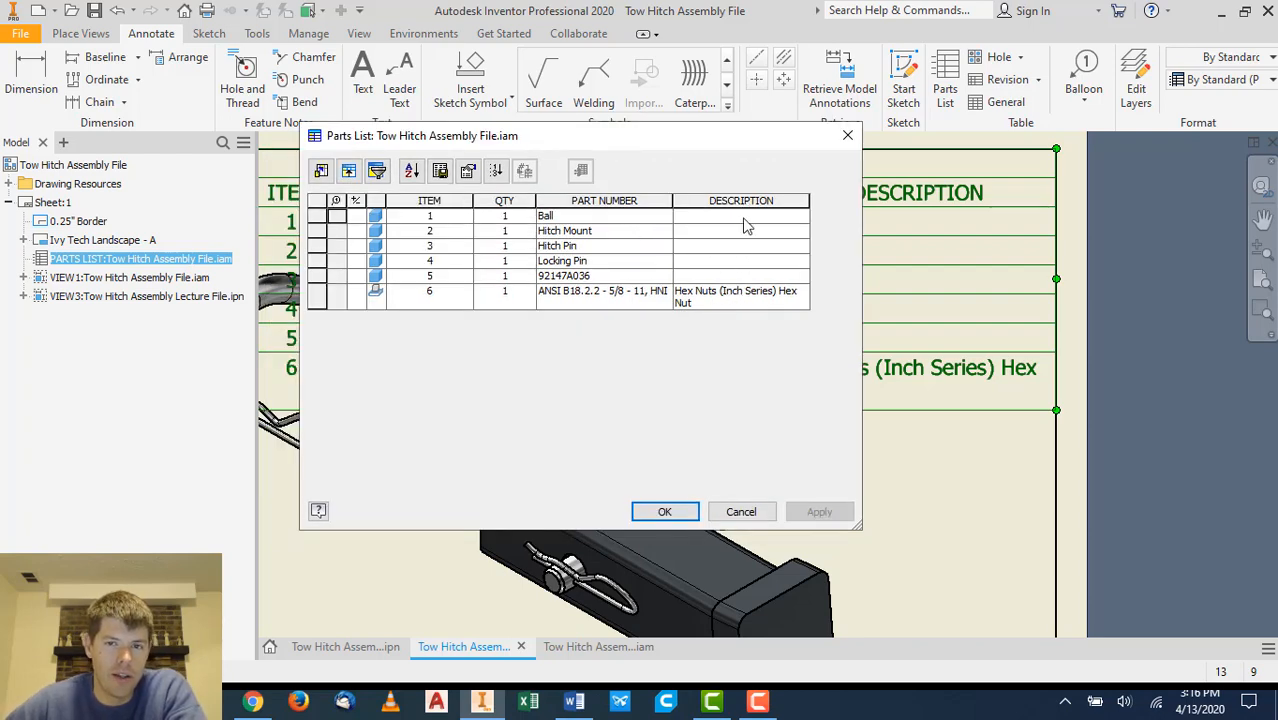
pyautogui.click(321, 172)
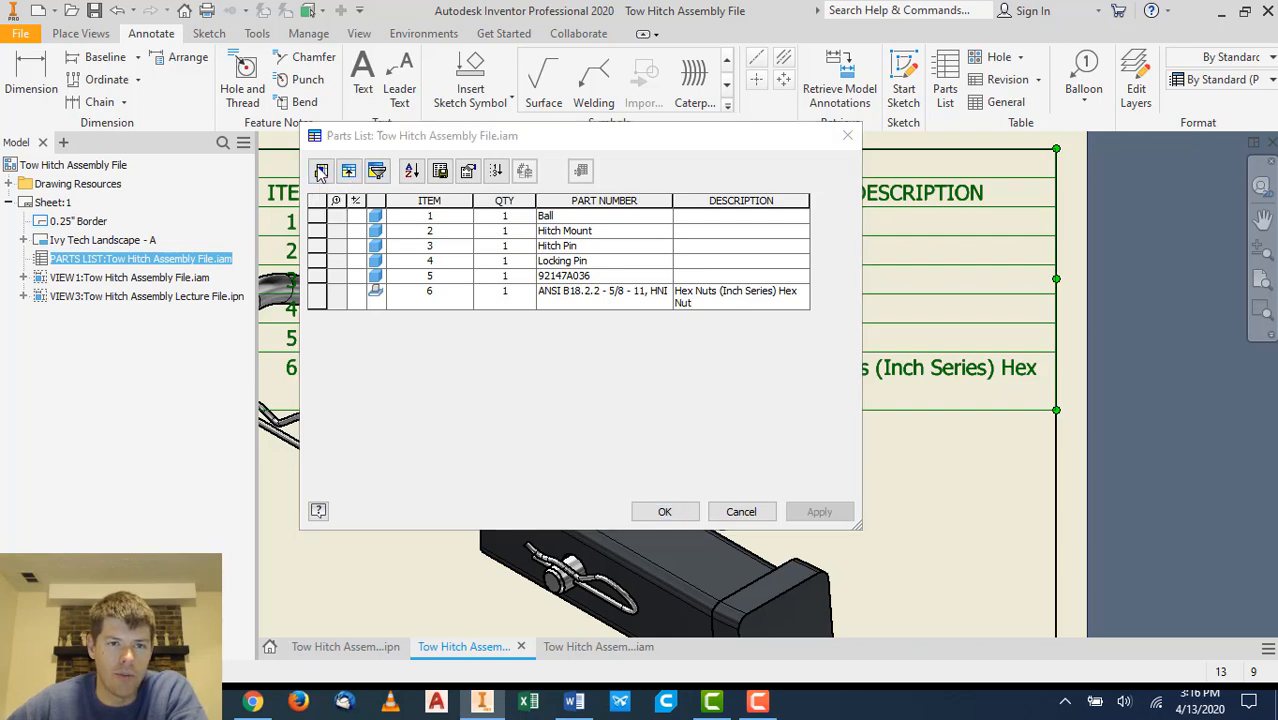
pyautogui.click(713, 282)
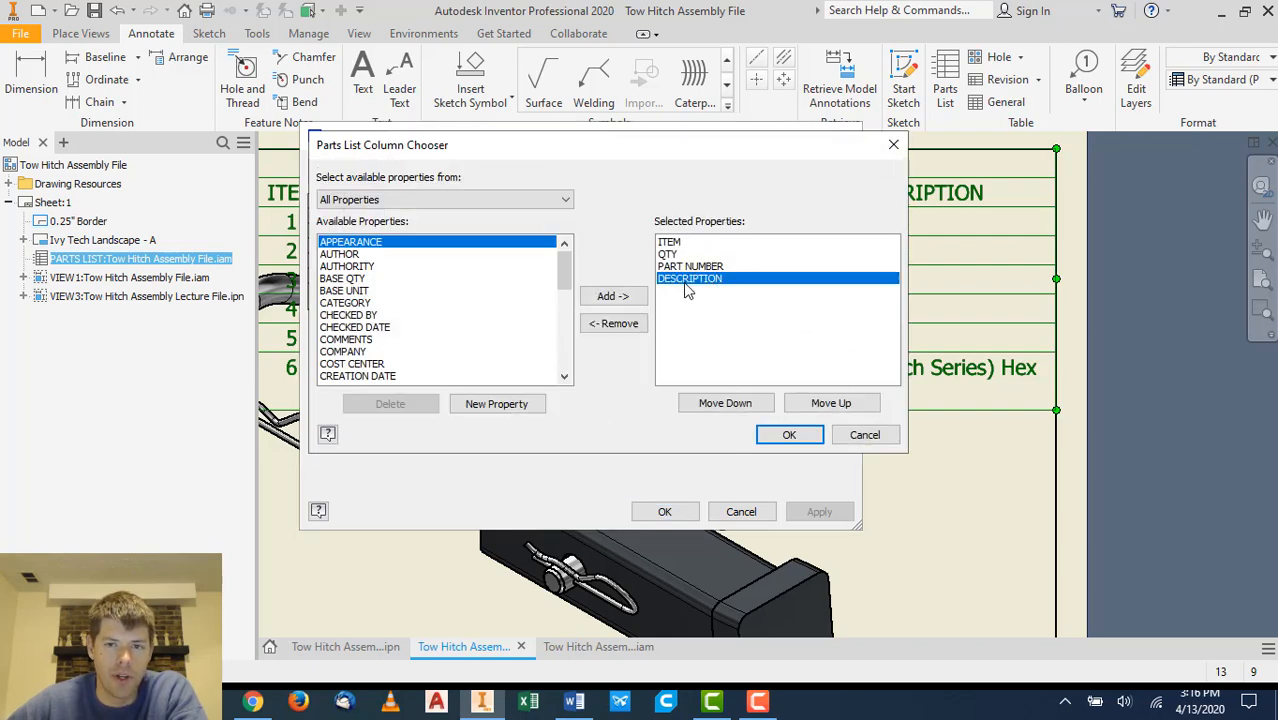
pyautogui.click(613, 323)
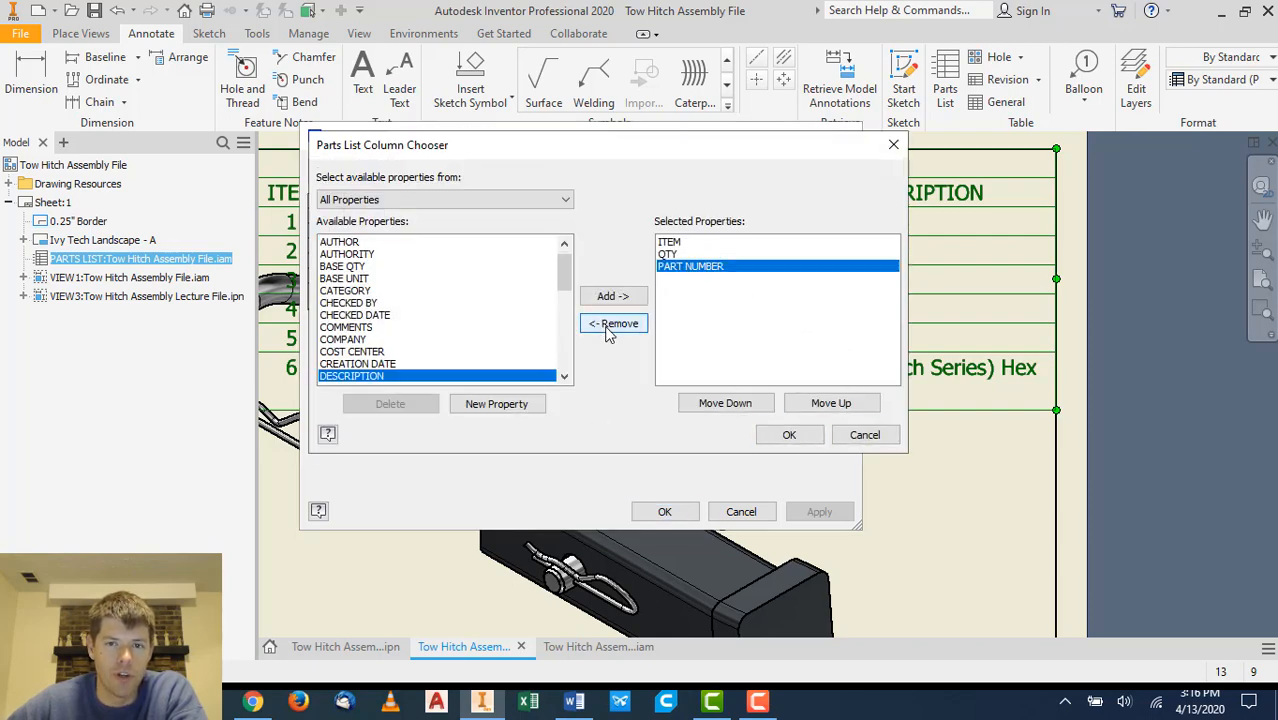
pyautogui.click(806, 440)
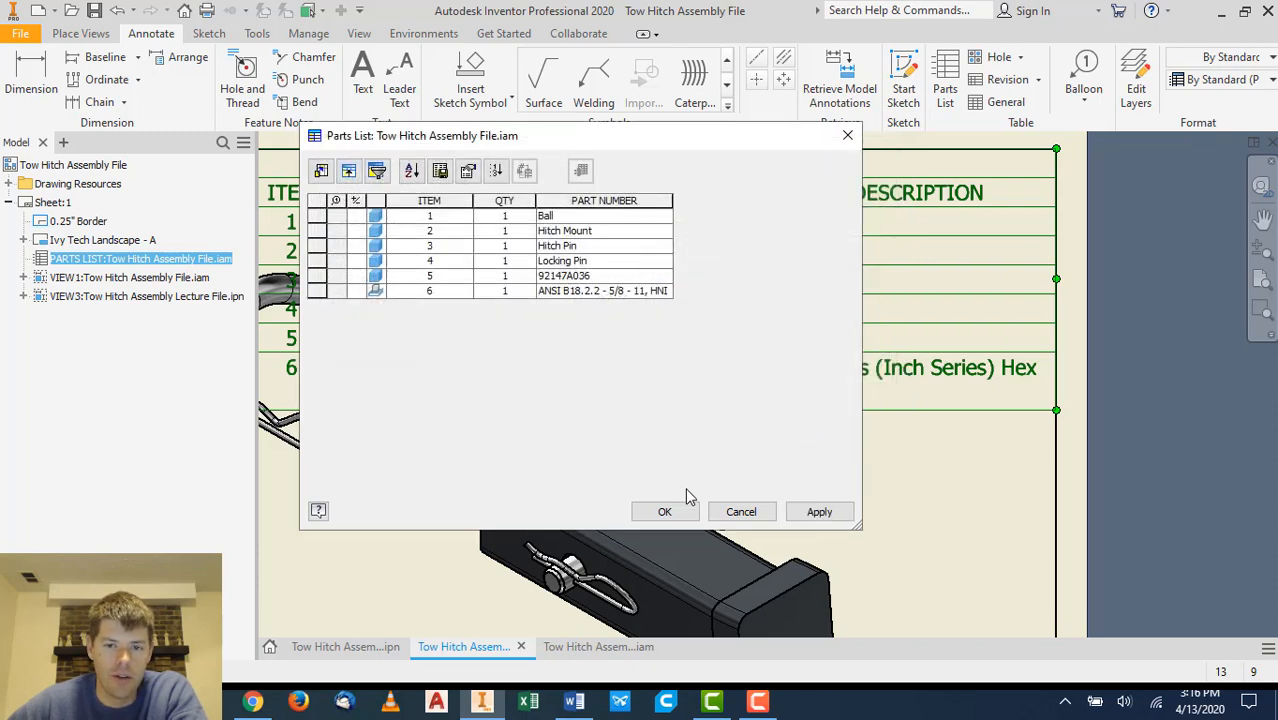
# - Rename the part numbers of items 5 and 6 to Lock Washer and 5/8 - 11 Hex Nut, and apply
pyautogui.click(584, 275)
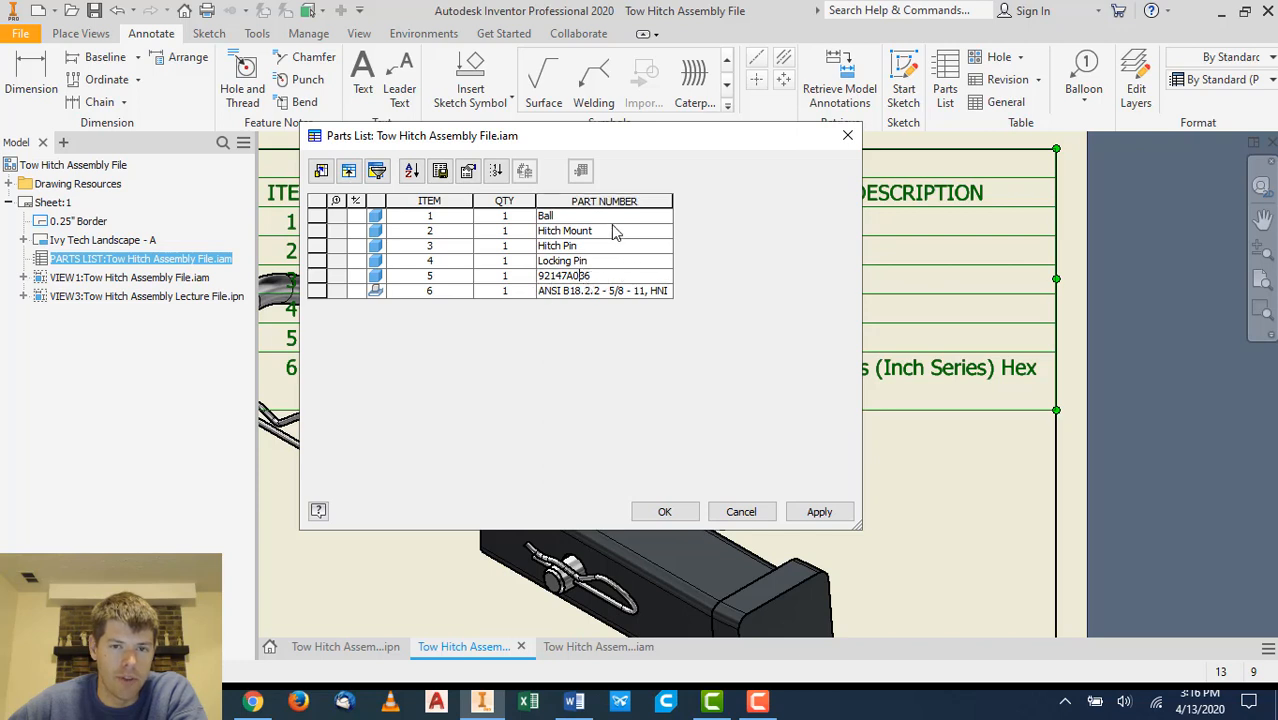
pyautogui.moveTo(598, 276); pyautogui.dragTo(513, 278)
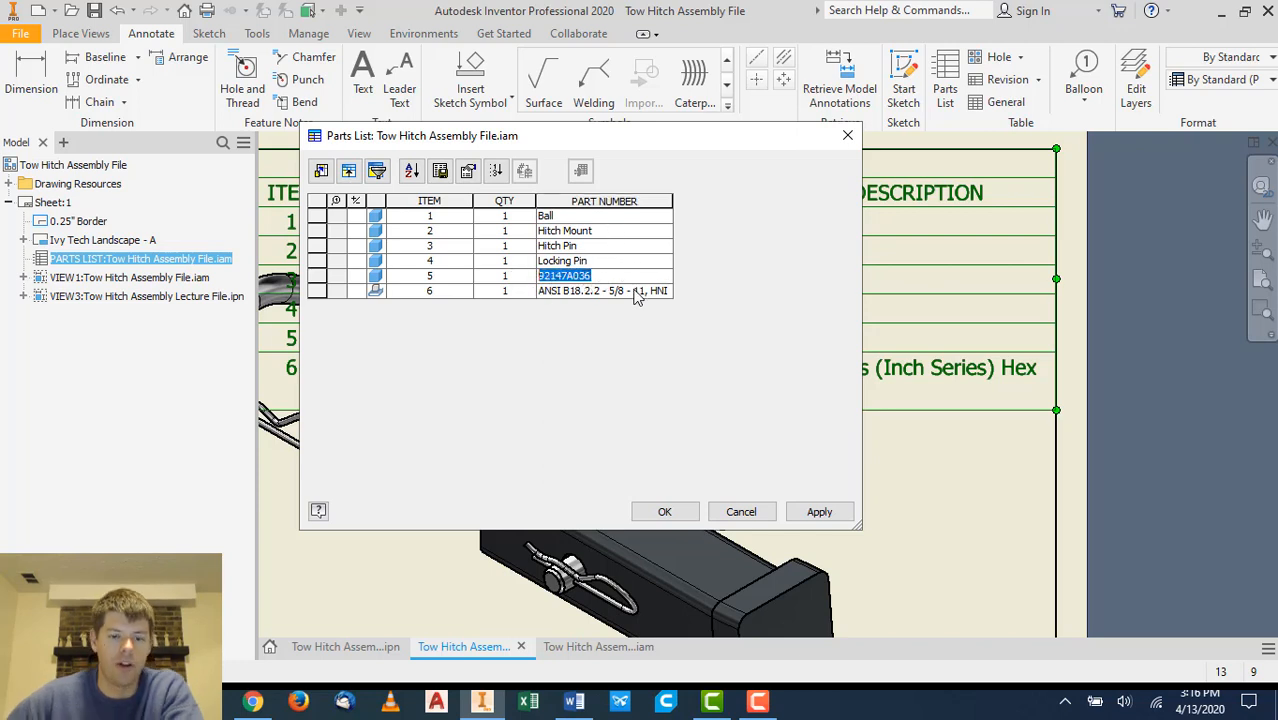
pyautogui.write('Lock Washer')
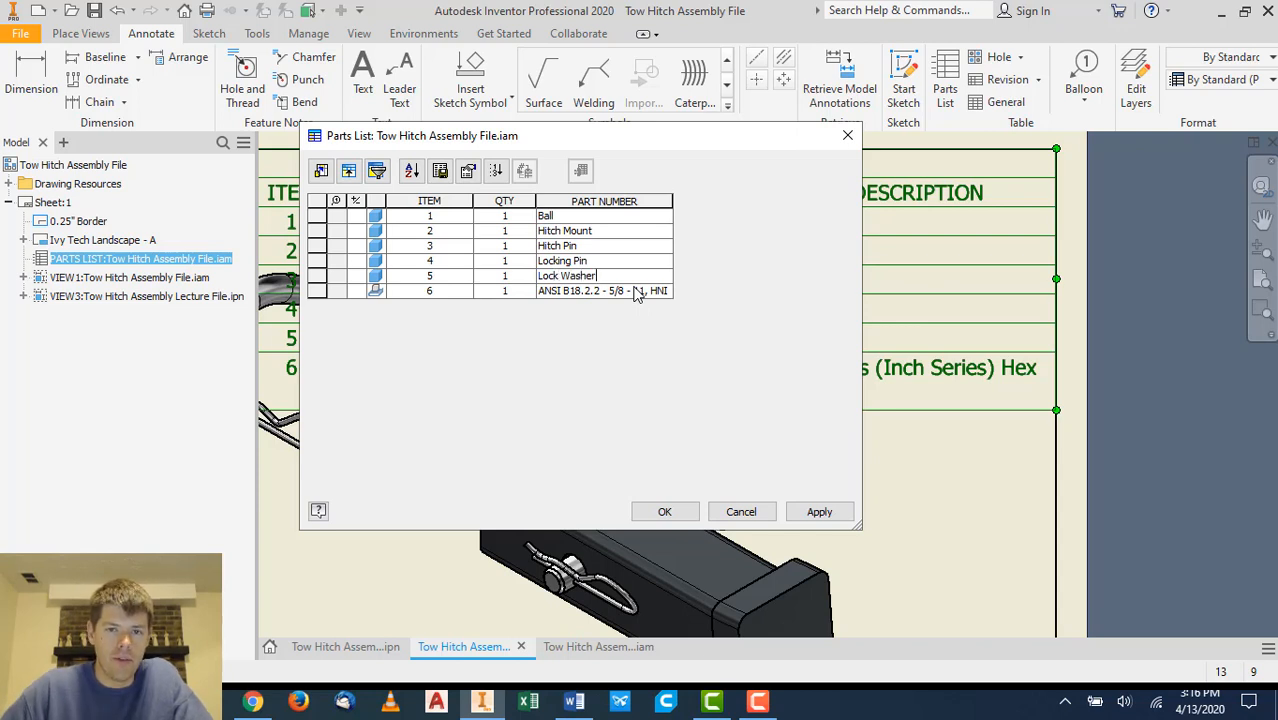
pyautogui.press('Return')
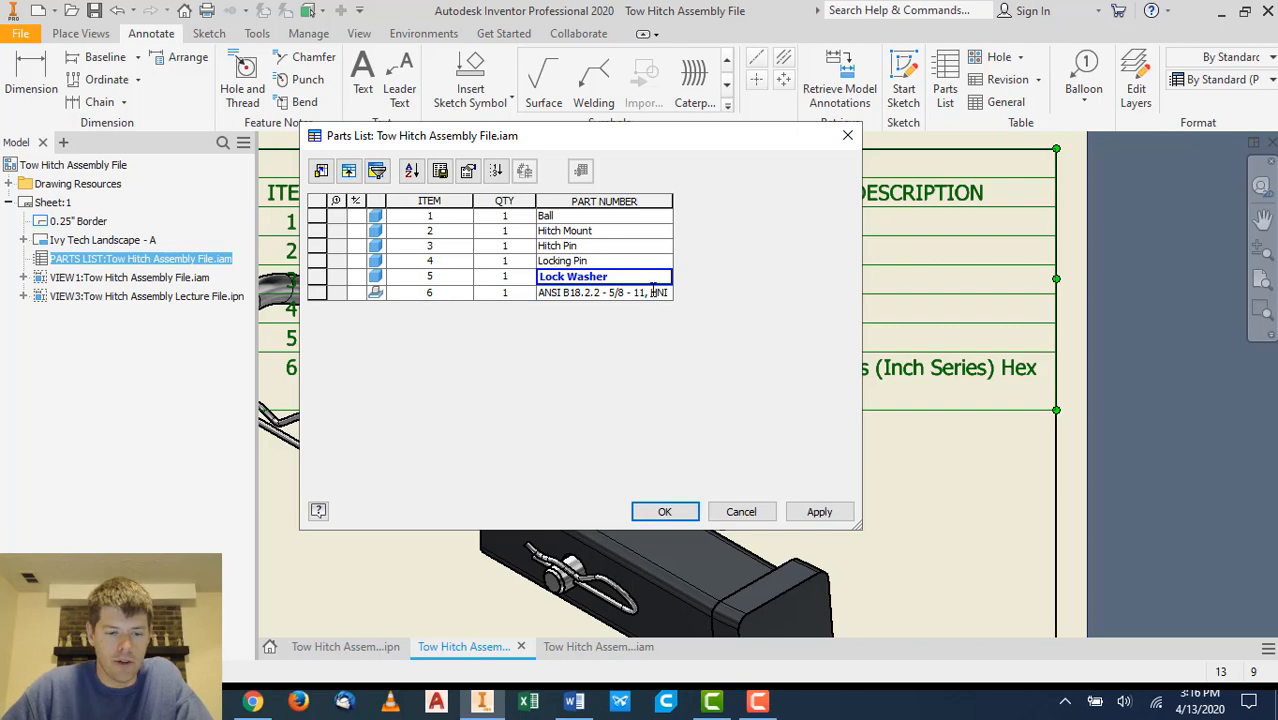
pyautogui.moveTo(610, 292); pyautogui.dragTo(493, 290)
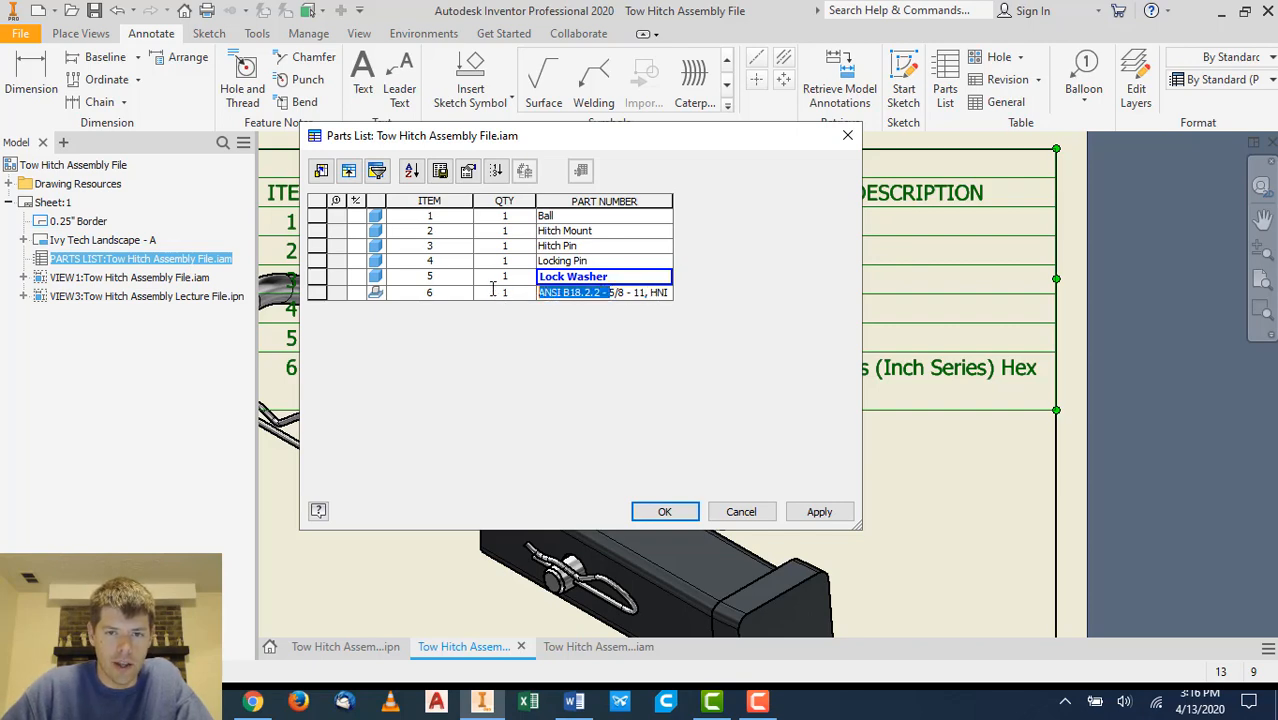
pyautogui.press('BackSpace')
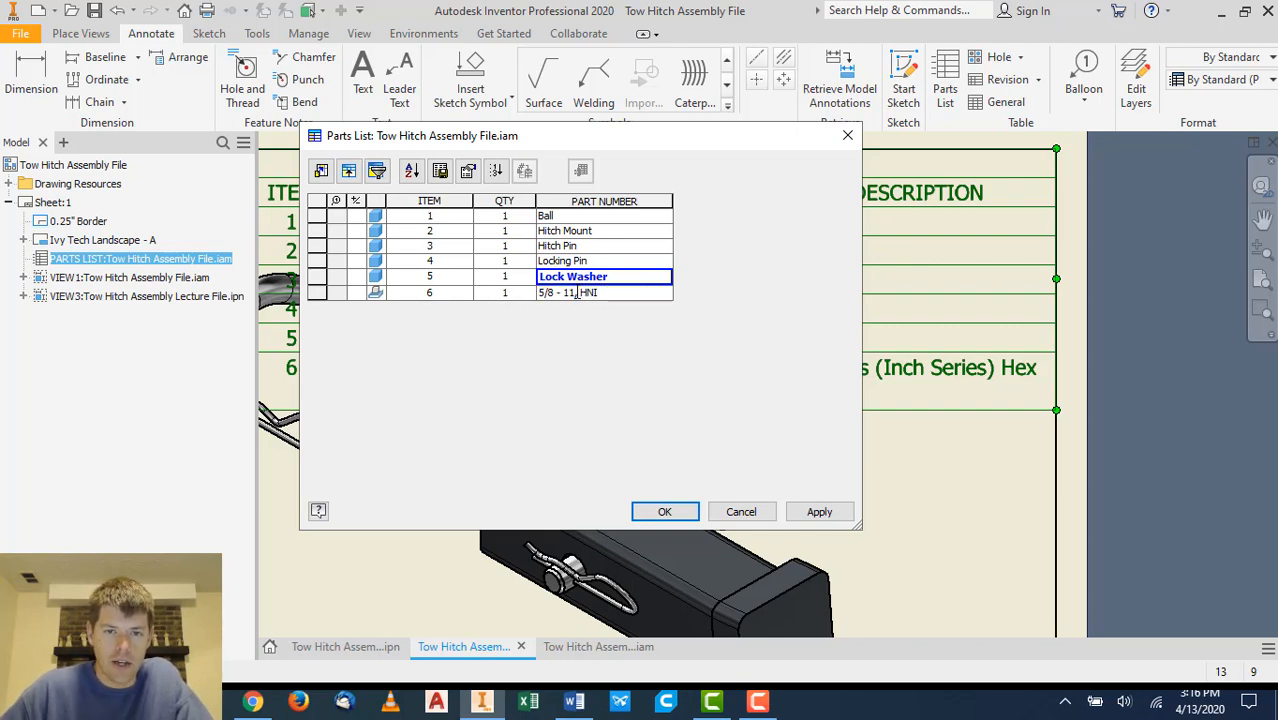
pyautogui.moveTo(577, 292); pyautogui.dragTo(662, 292)
pyautogui.write('Hex Nut')
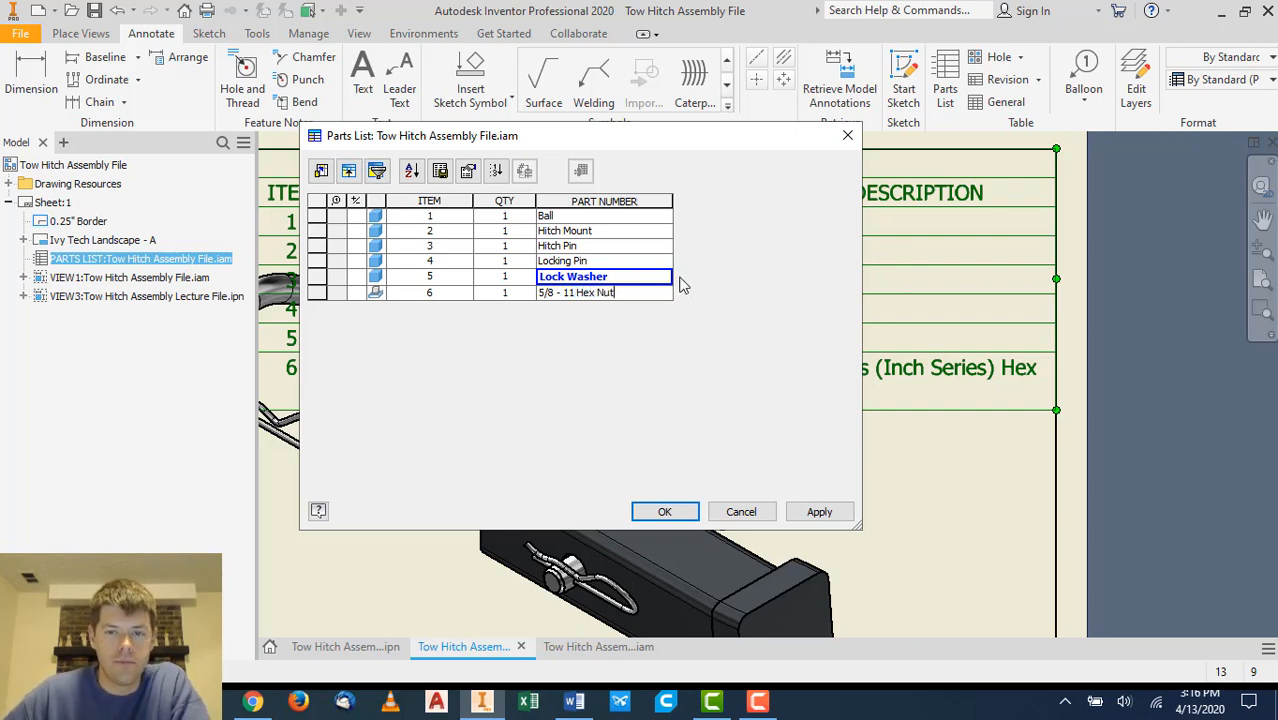
pyautogui.click(819, 512)
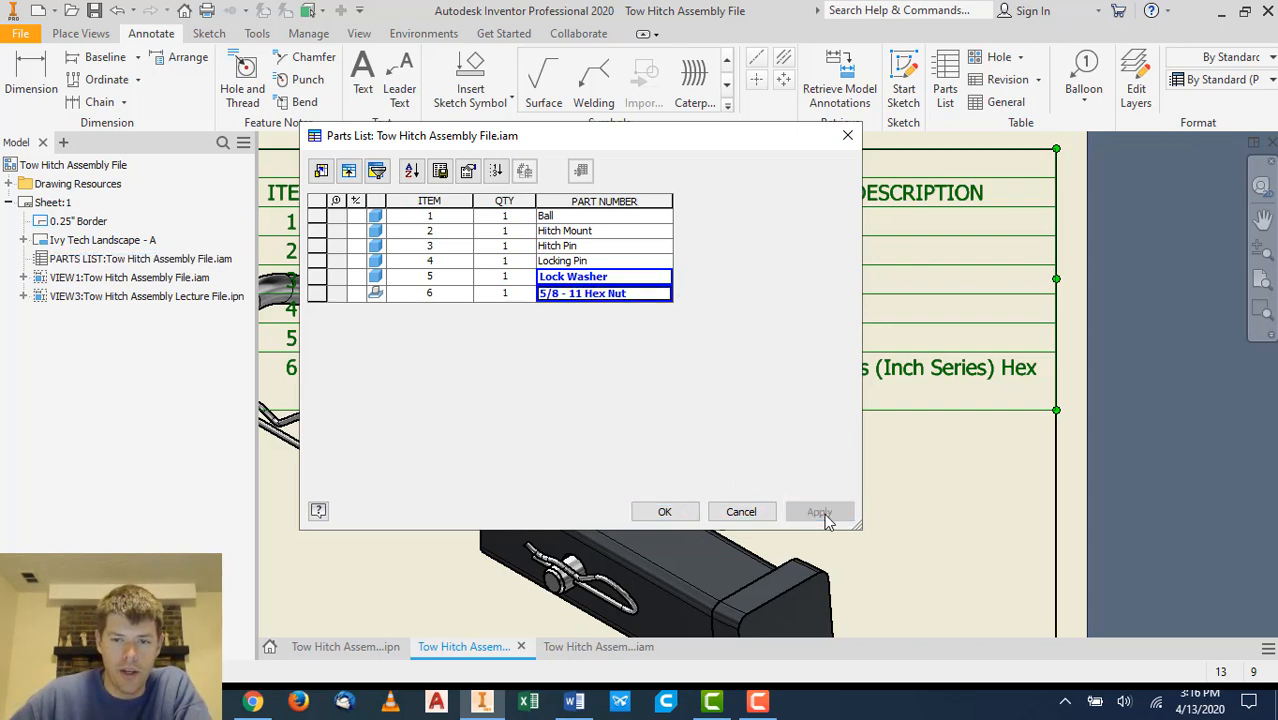
pyautogui.click(664, 512)
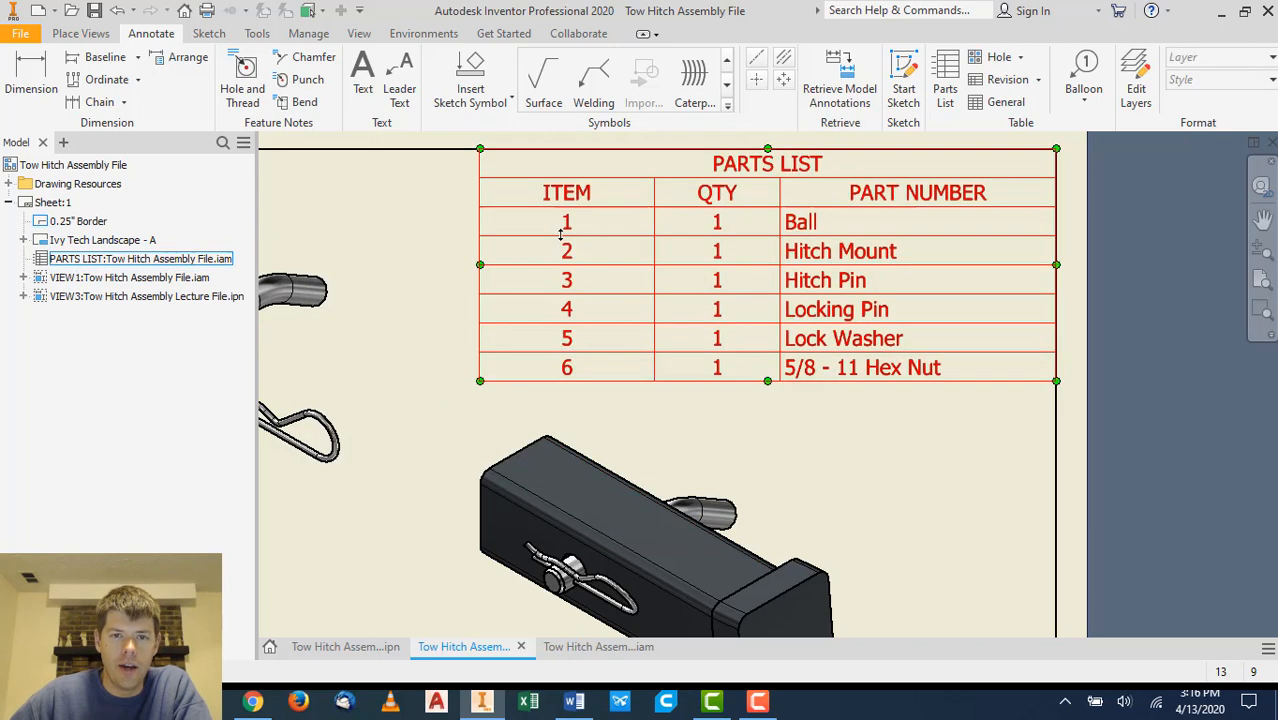
# - Narrow the parts list's ITEM column
pyautogui.scroll(3, 927, 265)
pyautogui.scroll(-6, 930, 265)
pyautogui.click(930, 265)
pyautogui.scroll(-3, 930, 265)
pyautogui.scroll(4, 898, 291)
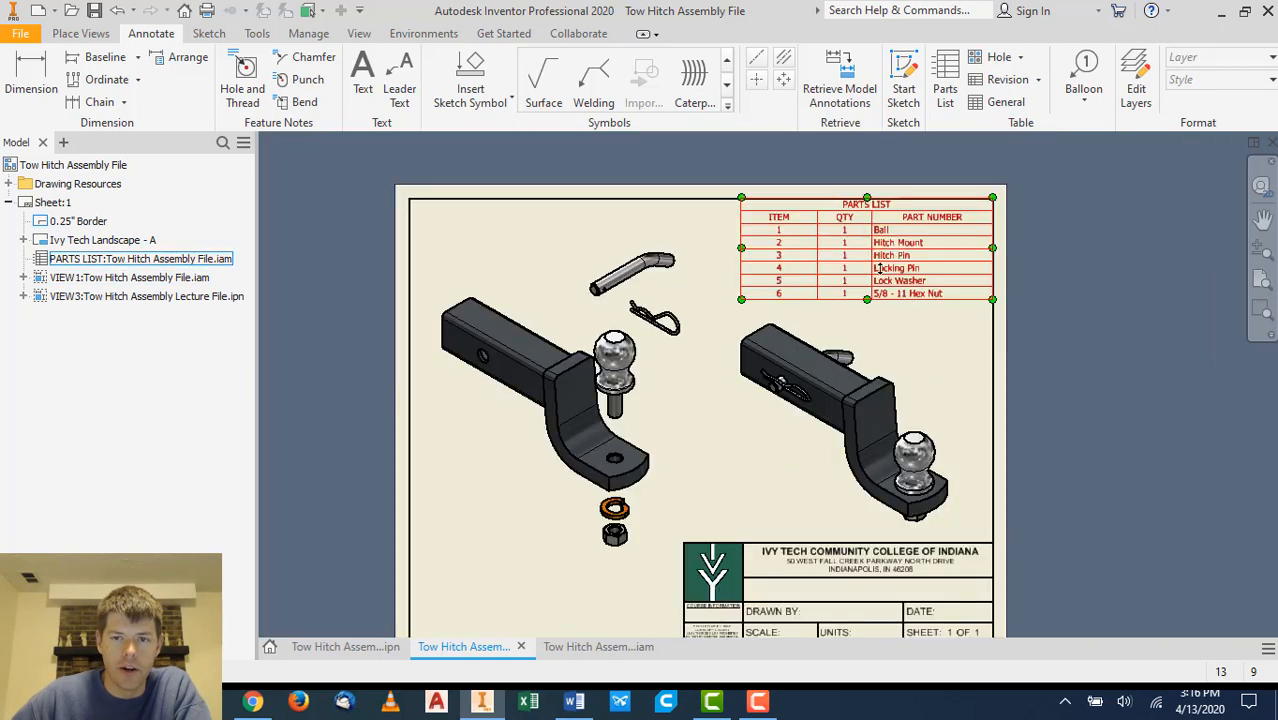
pyautogui.moveTo(819, 231)
pyautogui.mouseDown()
pyautogui.moveTo(748, 232)
pyautogui.moveTo(847, 236)
pyautogui.moveTo(768, 234)
pyautogui.moveTo(796, 231)
pyautogui.mouseUp()
pyautogui.click(1076, 330)
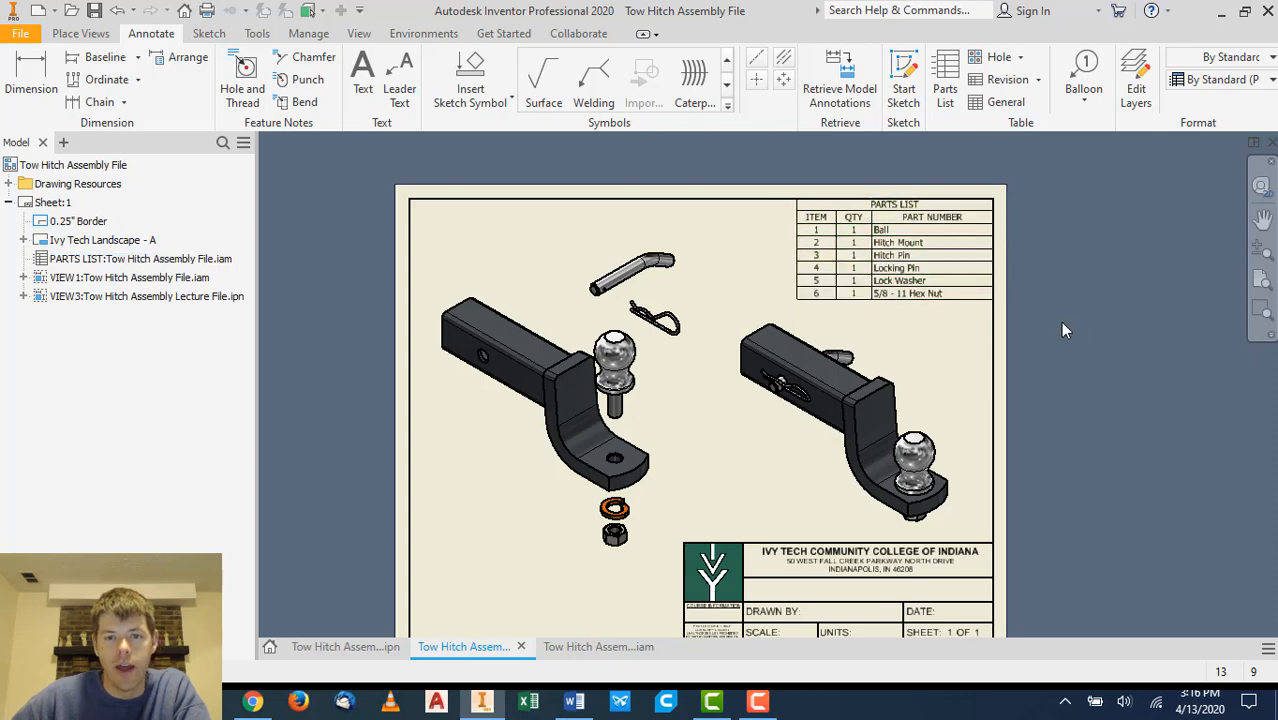
pyautogui.moveTo(964, 394)
pyautogui.mouseDown(button='middle')
pyautogui.moveTo(991, 313)
pyautogui.moveTo(974, 347)
pyautogui.mouseUp(button='middle')
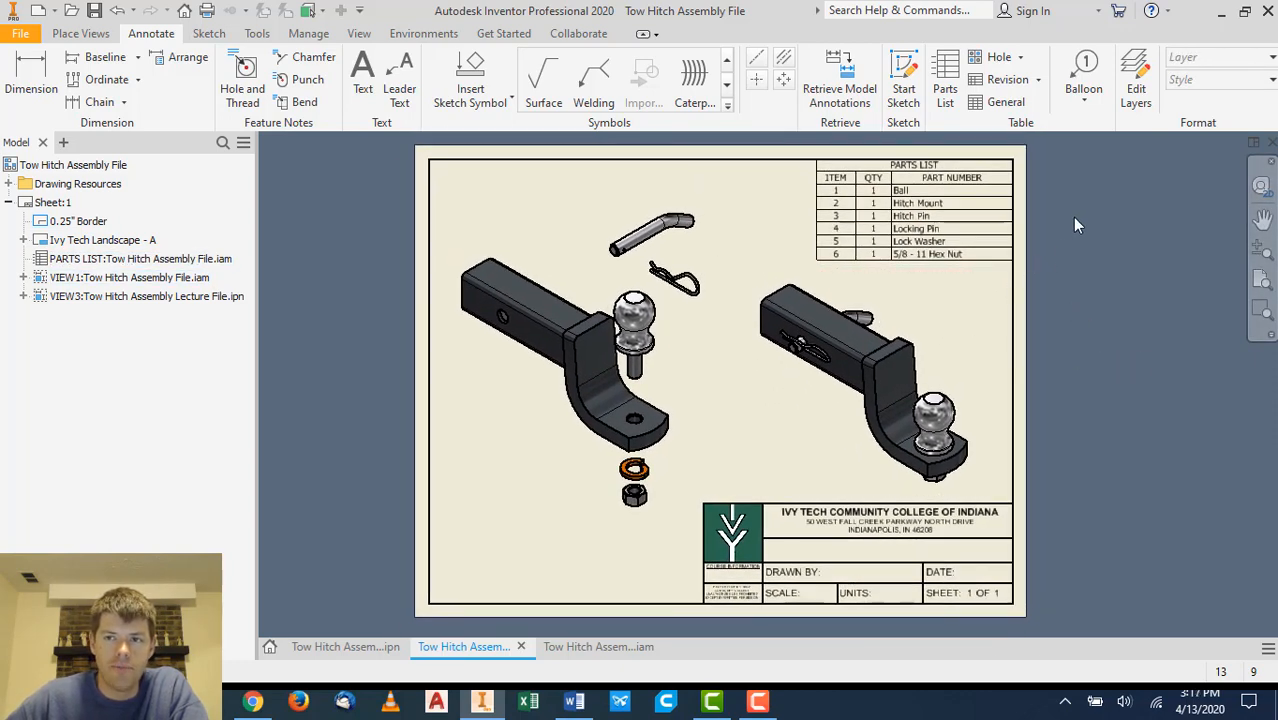
# - Add an item balloon to the ball in the assembly view, placed to its right
pyautogui.click(1088, 74)
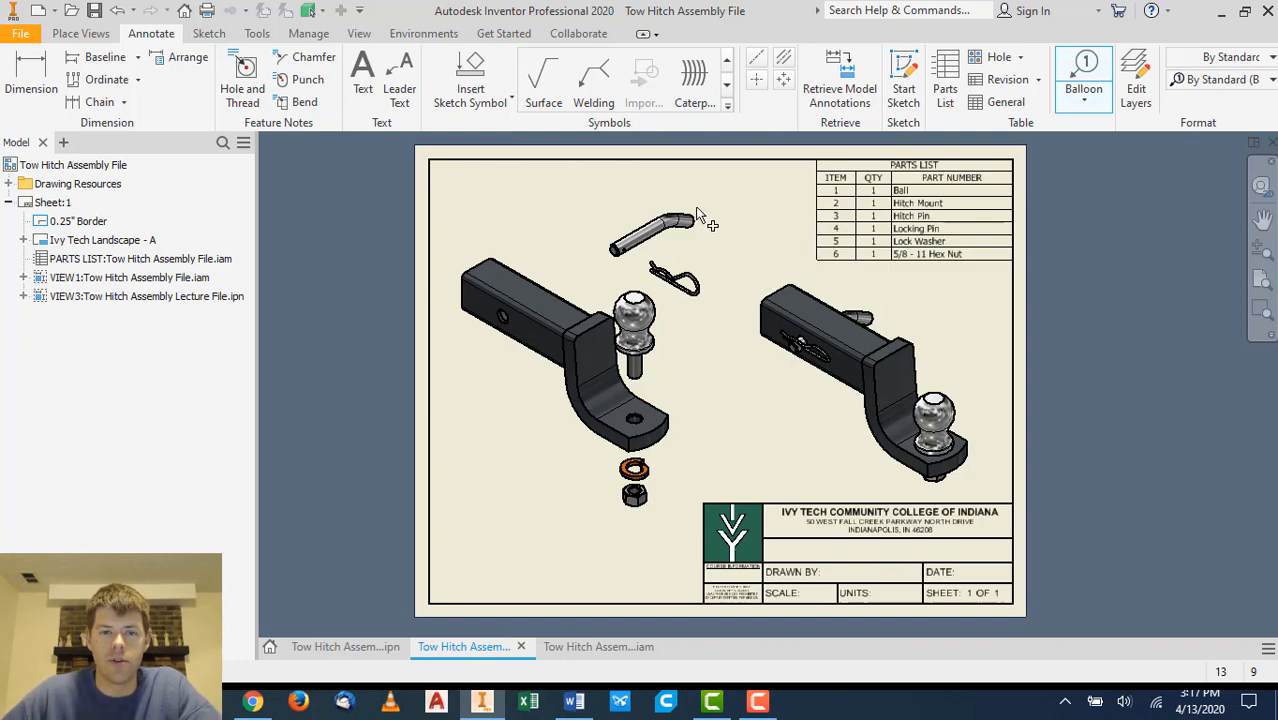
pyautogui.scroll(2, 880, 180)
pyautogui.scroll(-3, 880, 180)
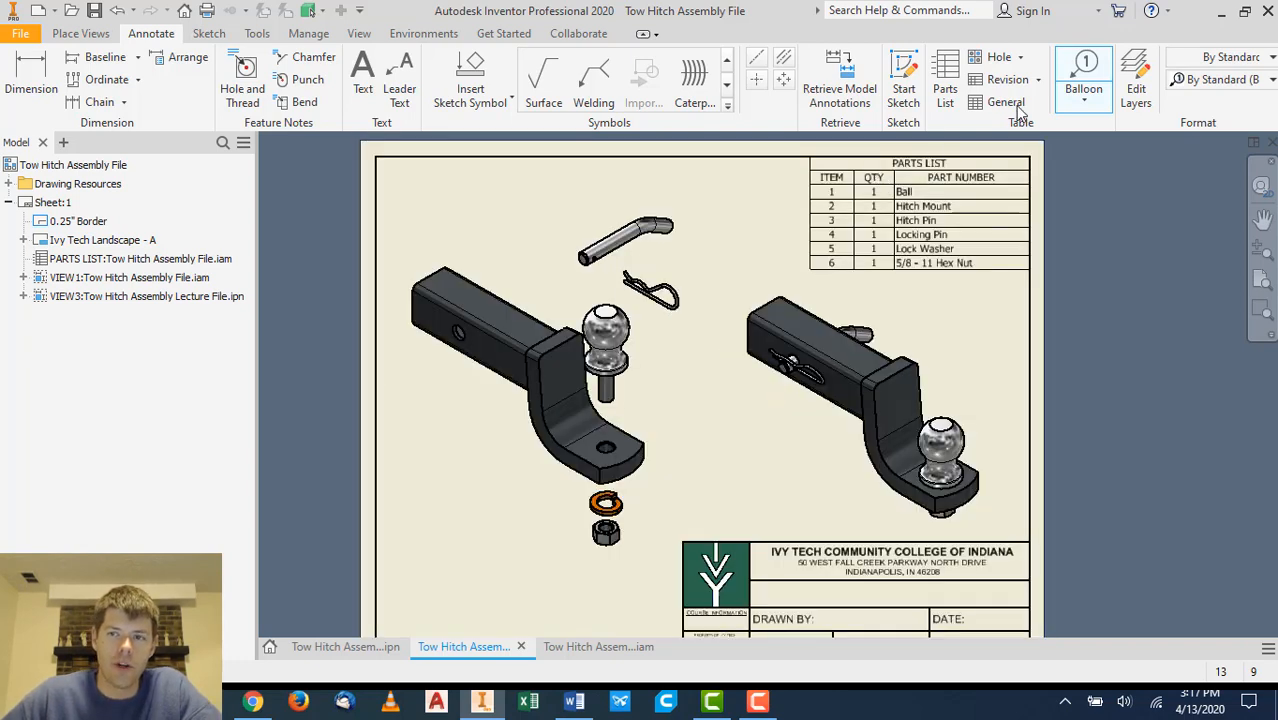
pyautogui.click(1082, 68)
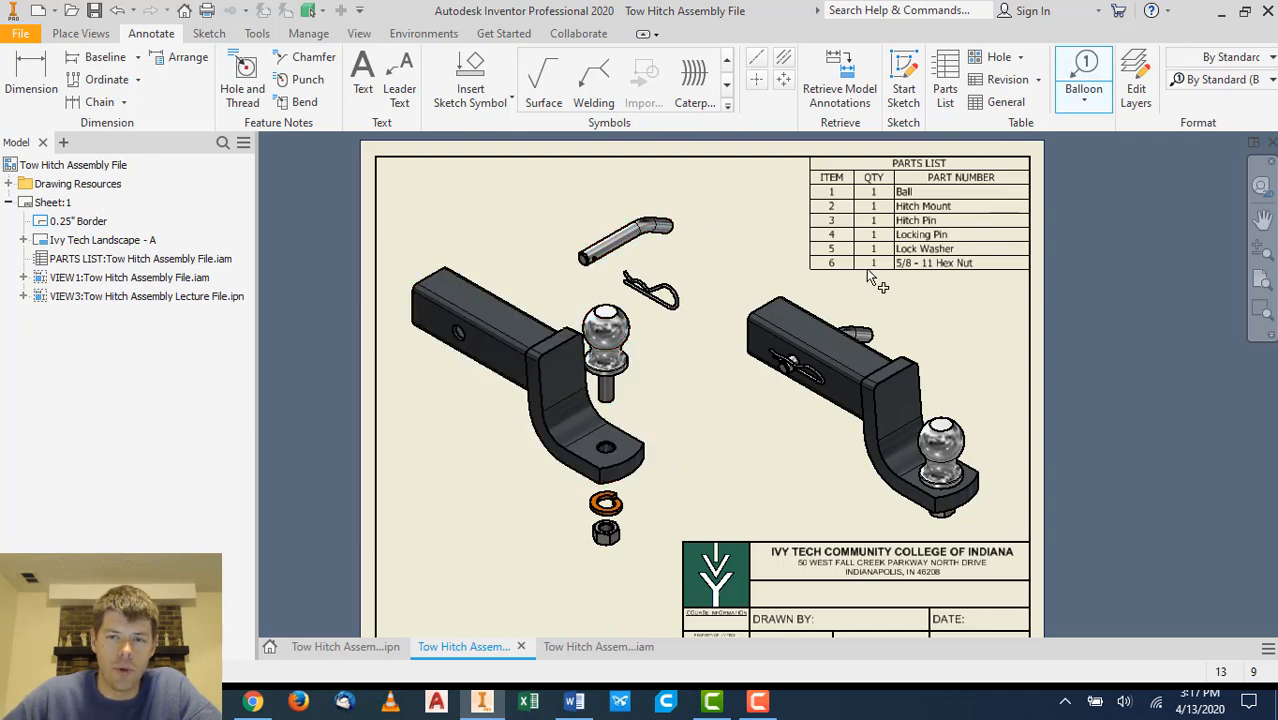
pyautogui.scroll(-3, 956, 210)
pyautogui.scroll(2, 960, 225)
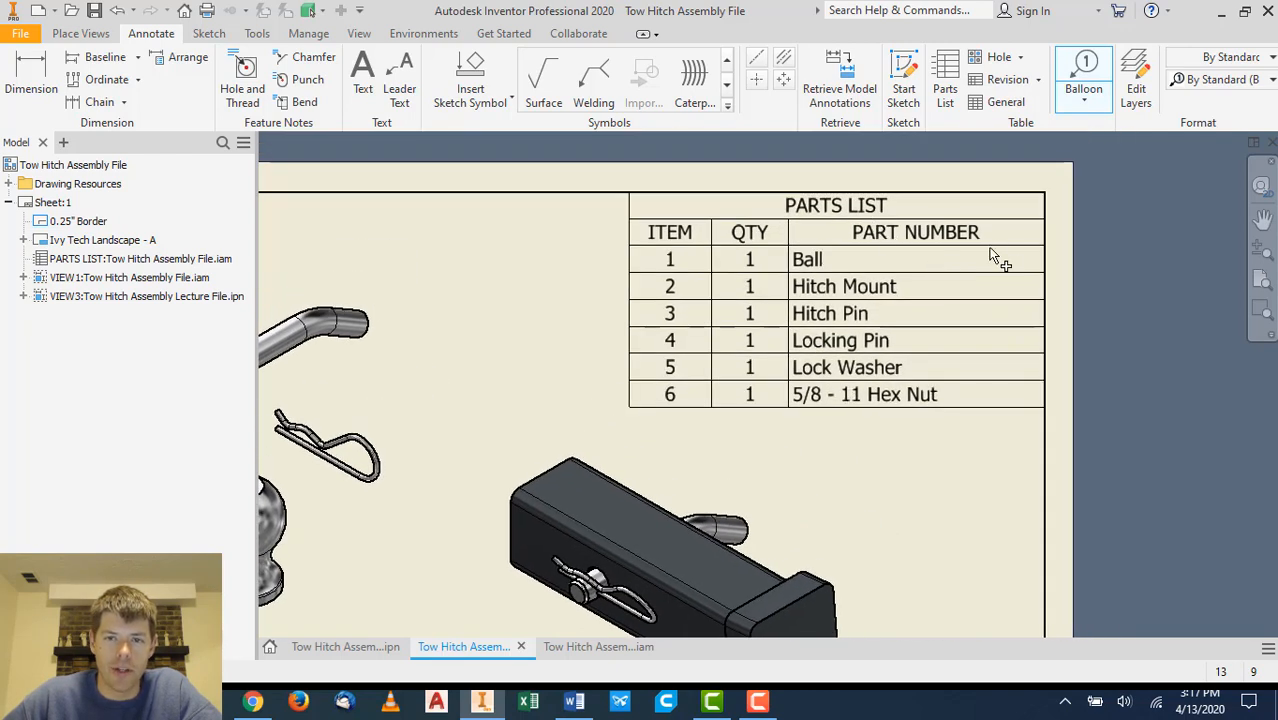
pyautogui.scroll(1, 975, 260)
pyautogui.moveTo(730, 338); pyautogui.dragTo(842, 226, button='middle')
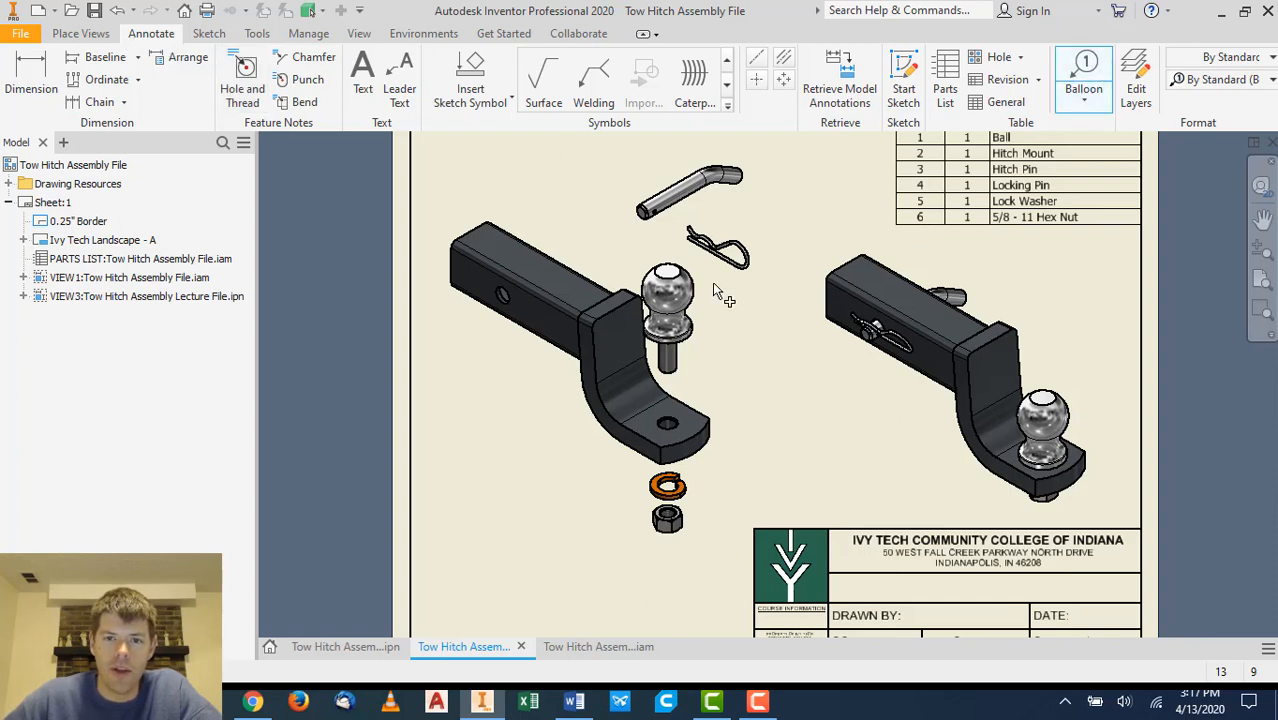
pyautogui.scroll(-1, 715, 295)
pyautogui.scroll(-3, 714, 291)
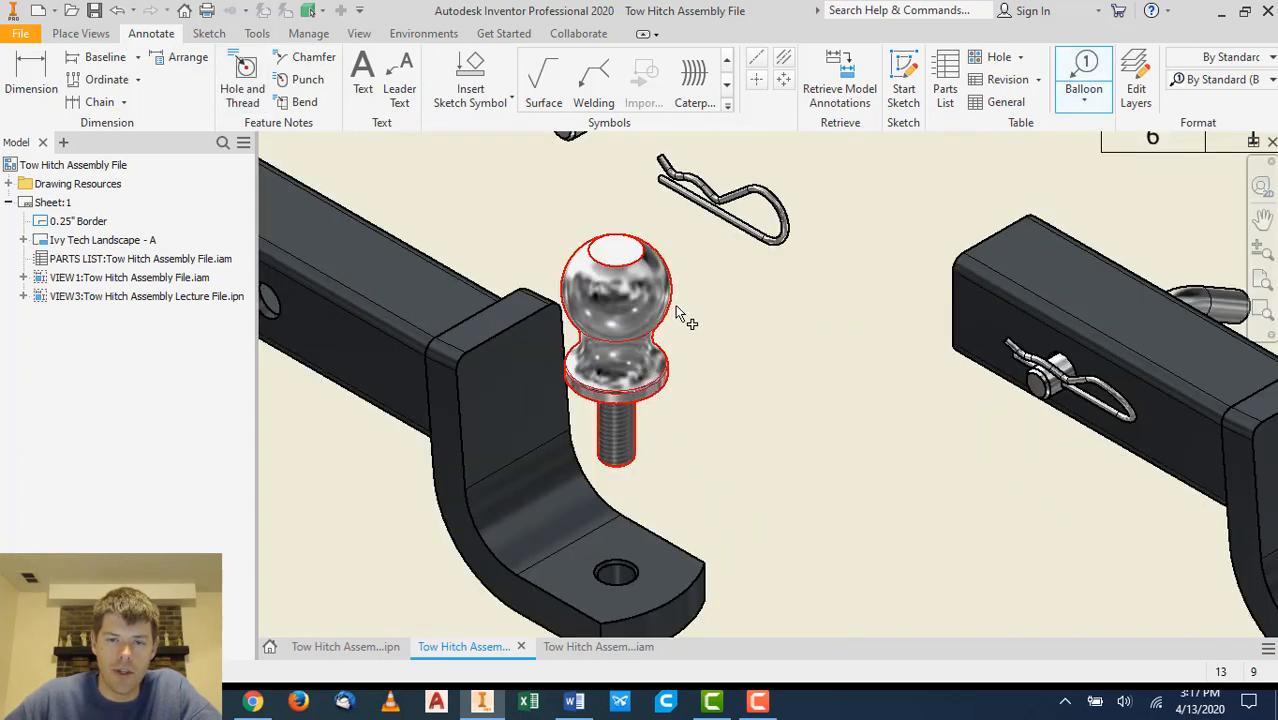
pyautogui.click(678, 307)
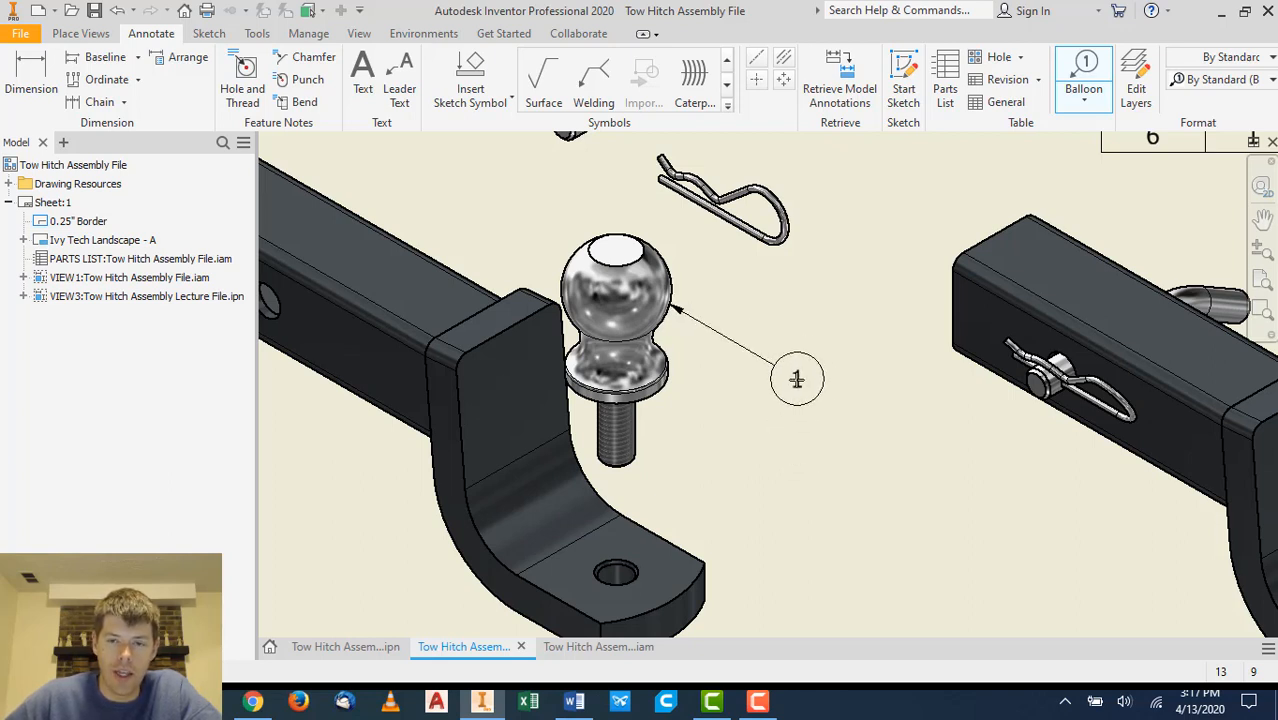
pyautogui.click(797, 378)
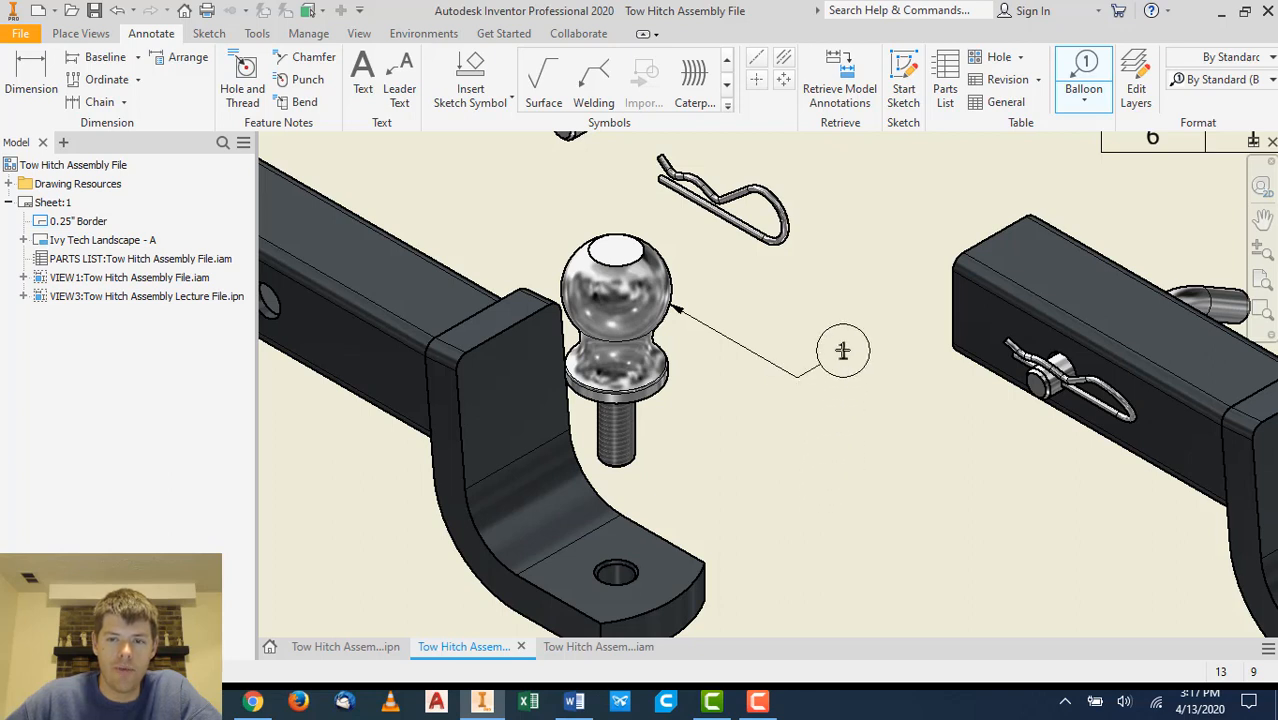
pyautogui.rightClick(841, 350)
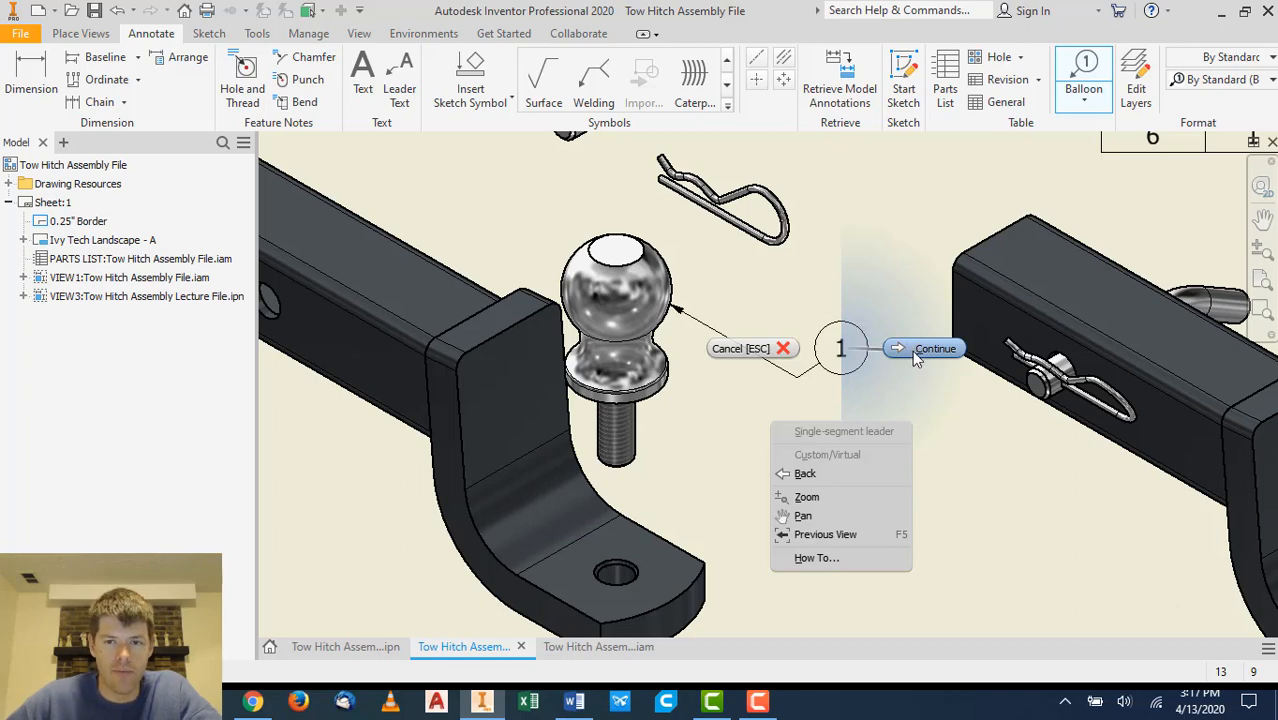
pyautogui.click(912, 349)
# - Add an item balloon to the hitch pin, placed above its left end
pyautogui.scroll(-3, 910, 365)
pyautogui.scroll(5, 908, 369)
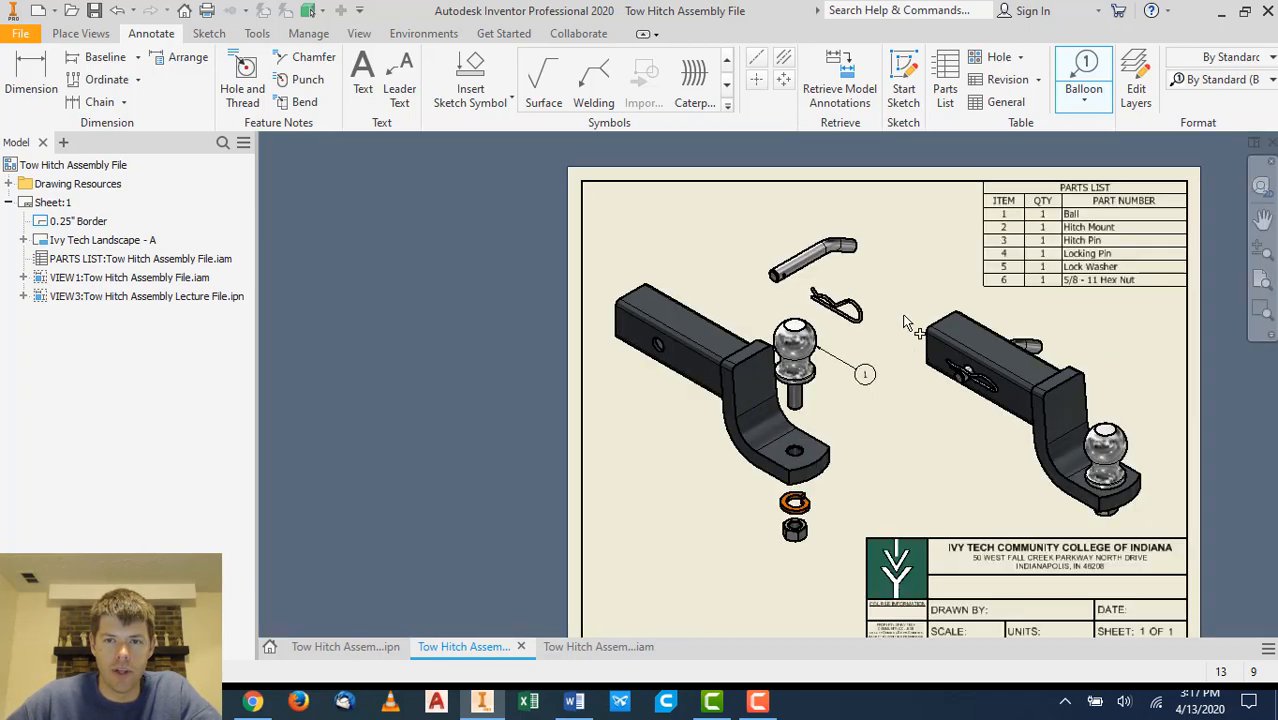
pyautogui.scroll(-5, 904, 329)
pyautogui.click(659, 226)
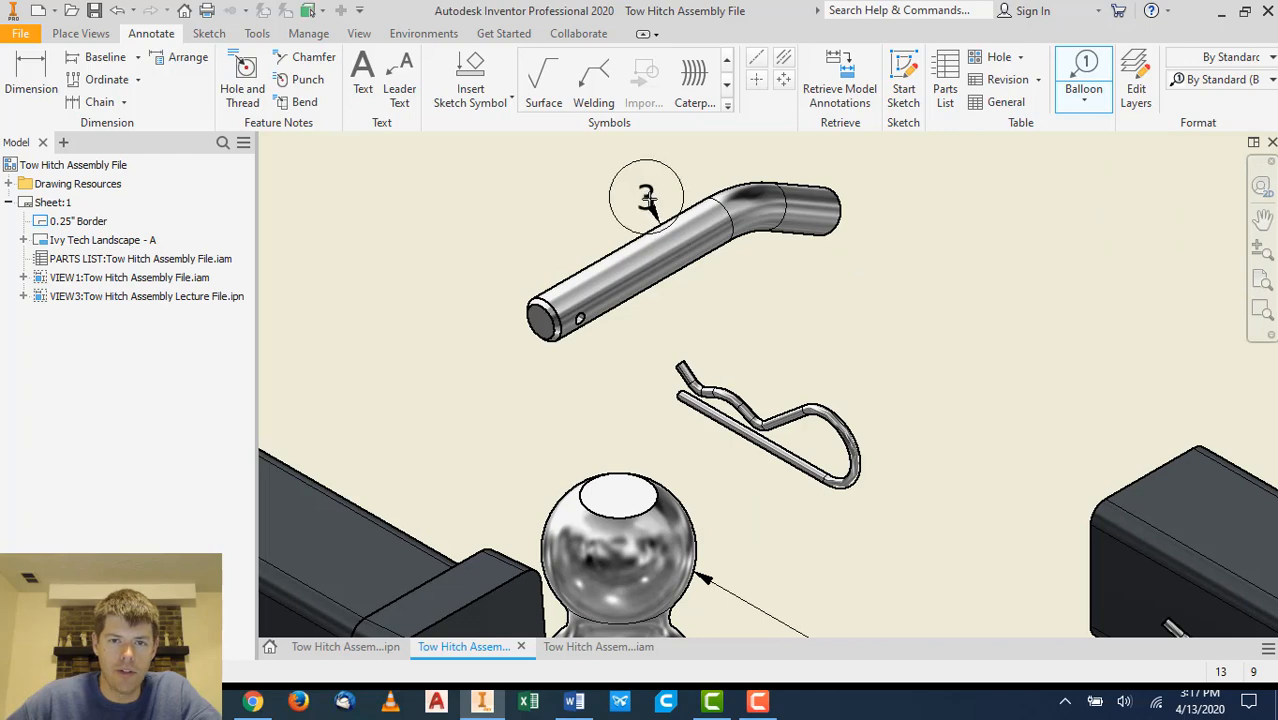
pyautogui.scroll(-5, 645, 200)
pyautogui.scroll(8, 670, 235)
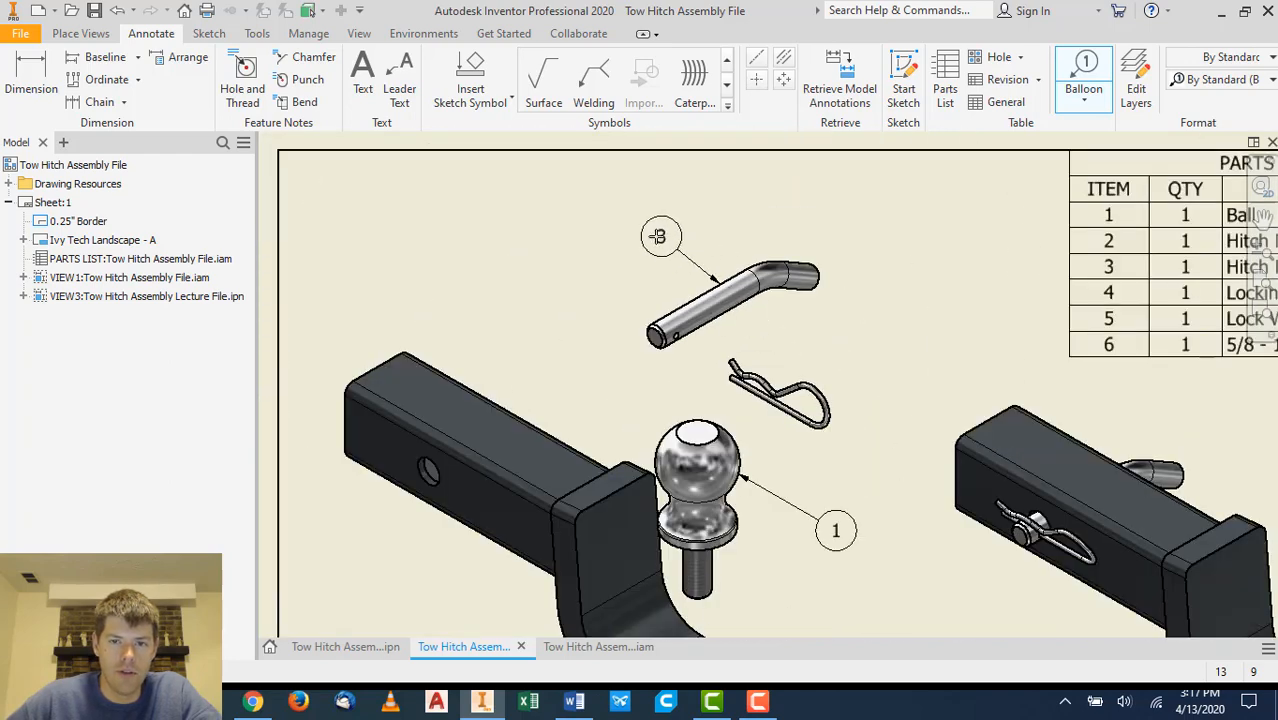
pyautogui.rightClick(633, 217)
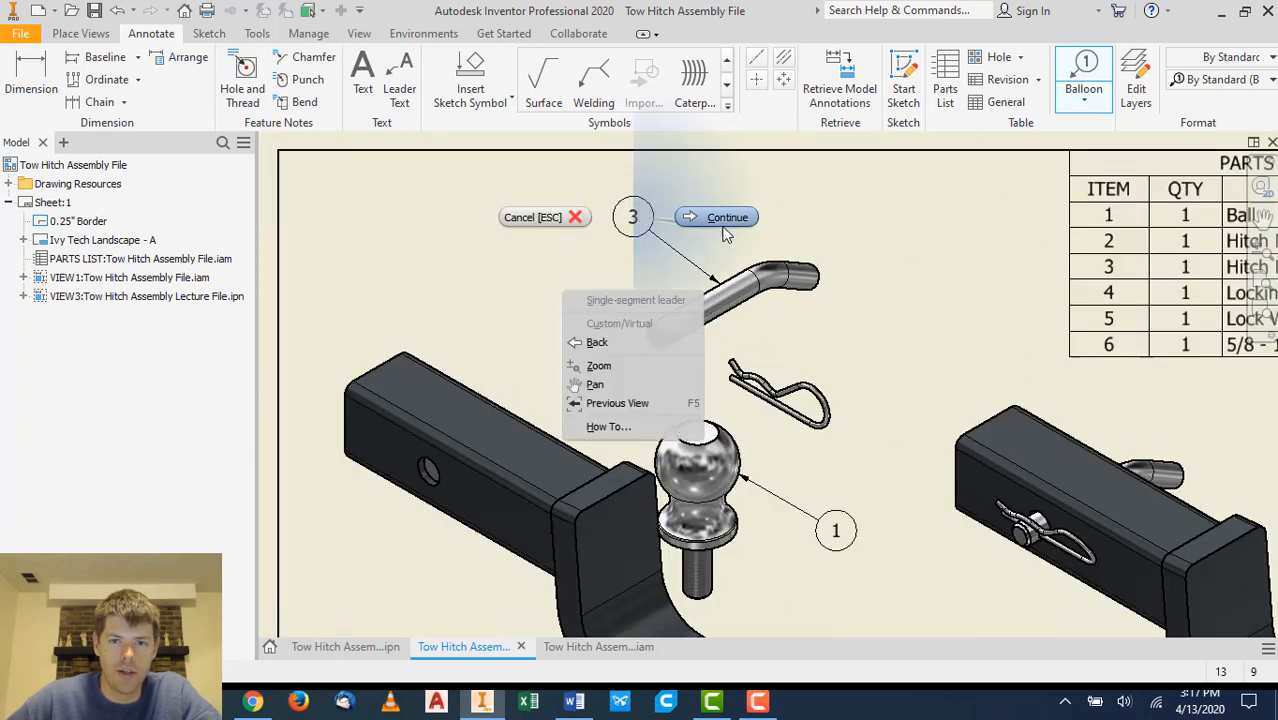
pyautogui.click(725, 220)
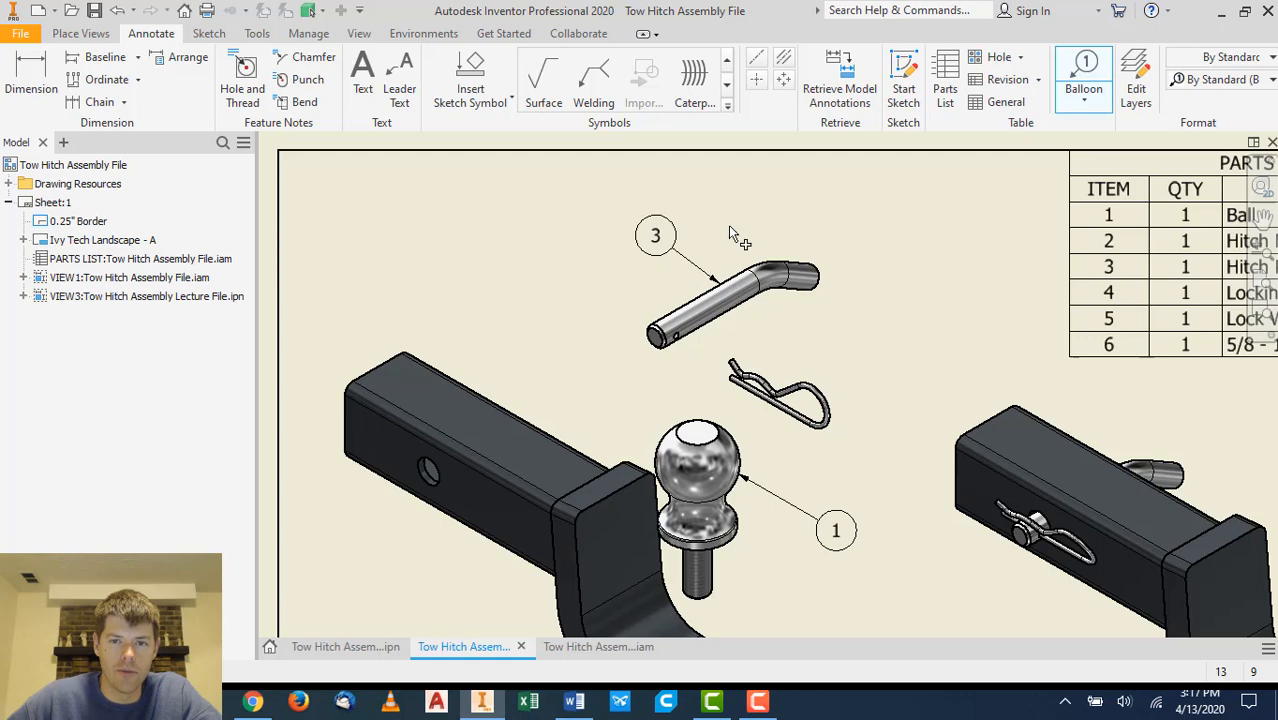
# - Add an item balloon to the locking pin, placed above and to its right
pyautogui.click(818, 396)
pyautogui.rightClick(866, 302)
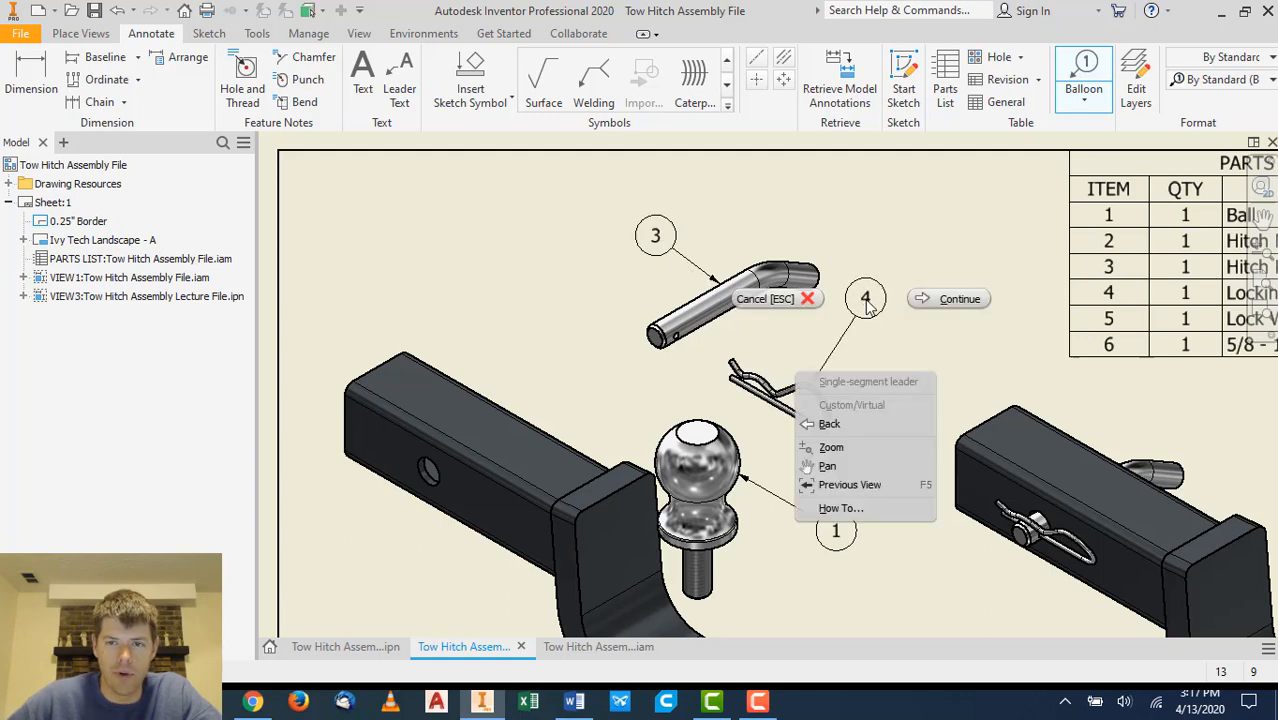
pyautogui.click(924, 297)
# - Add an item balloon to the hitch mount, placed below and to its left
pyautogui.scroll(2, 875, 257)
pyautogui.scroll(-4, 872, 262)
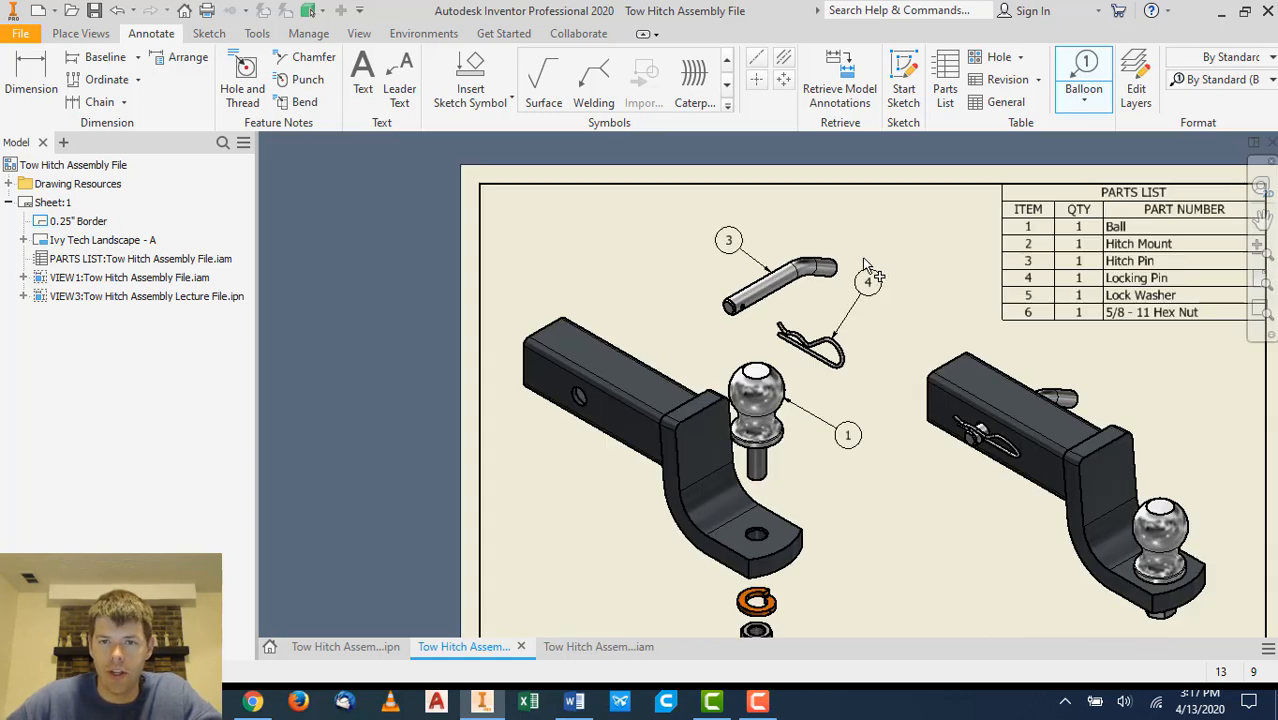
pyautogui.click(610, 438)
pyautogui.rightClick(571, 486)
pyautogui.click(632, 487)
# - Add an item balloon to the lock washer, placed above and to its right
pyautogui.moveTo(790, 521); pyautogui.dragTo(775, 345, button='middle')
pyautogui.scroll(3, 807, 432)
pyautogui.click(716, 421)
pyautogui.click(817, 378)
pyautogui.rightClick(837, 383)
pyautogui.click(898, 382)
# - Add an item balloon to the hex nut, placed below and to its left
pyautogui.click(654, 508)
pyautogui.rightClick(530, 548)
pyautogui.click(615, 550)
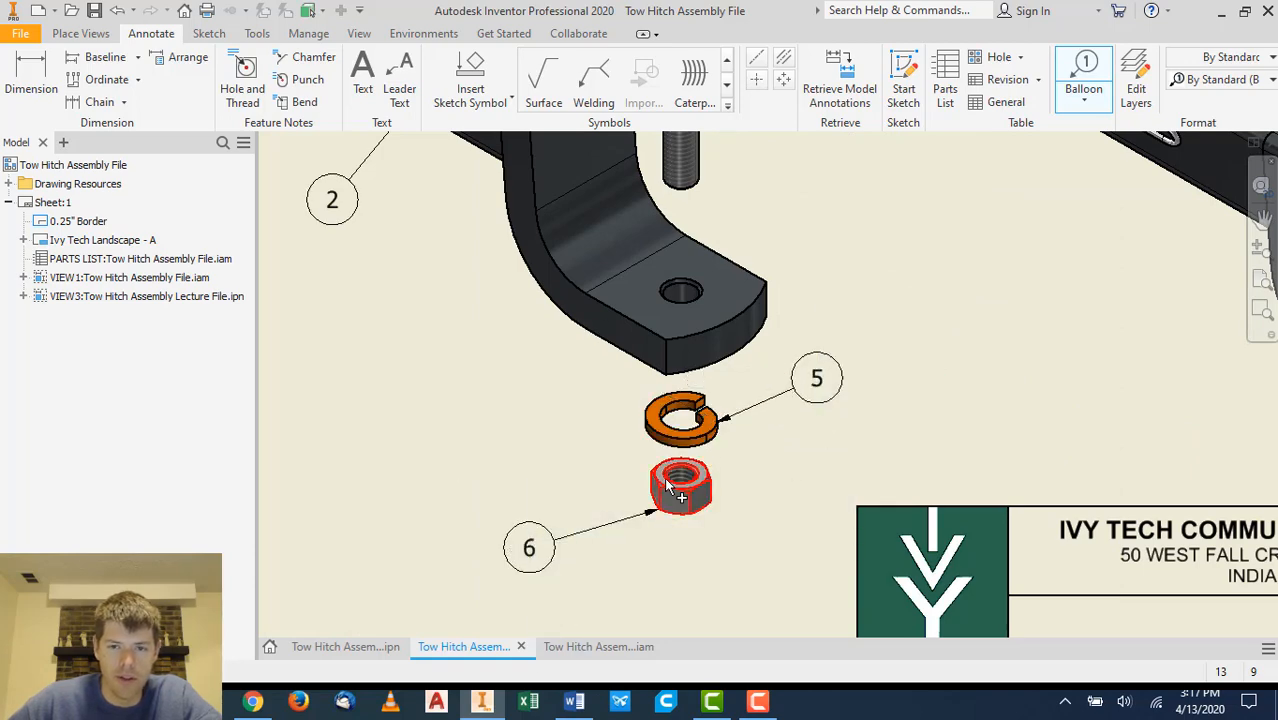
# - Edit the title block's field text, entering TOW HITCH as the drawing title and the author's name
pyautogui.scroll(3, 671, 473)
pyautogui.scroll(-7, 673, 465)
pyautogui.moveTo(755, 277); pyautogui.dragTo(692, 319, button='middle')
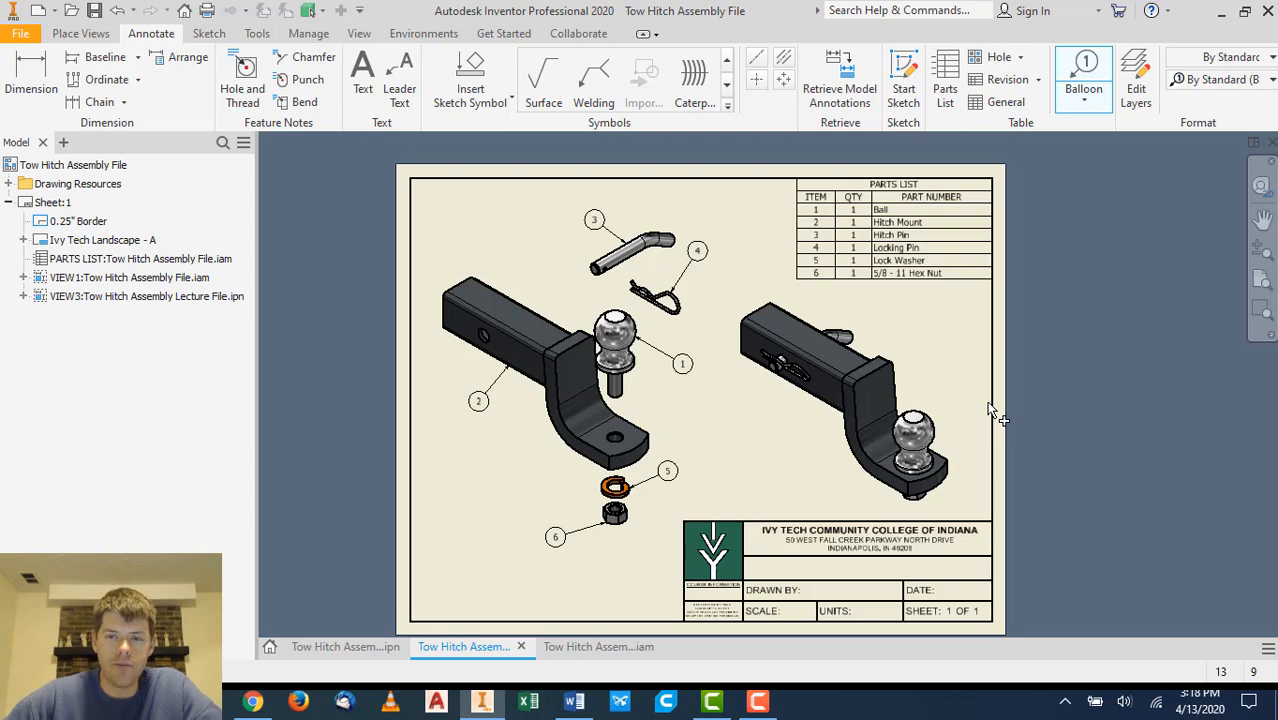
pyautogui.moveTo(830, 466); pyautogui.dragTo(769, 430, button='middle')
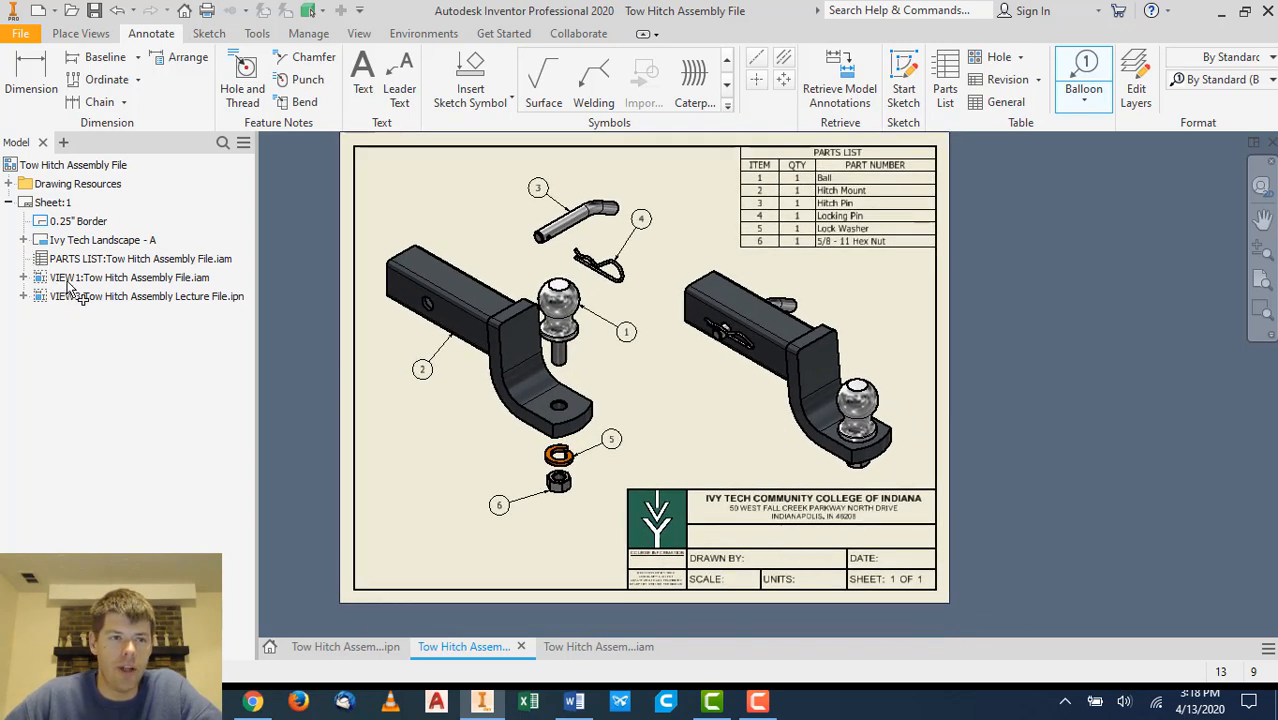
pyautogui.click(23, 240)
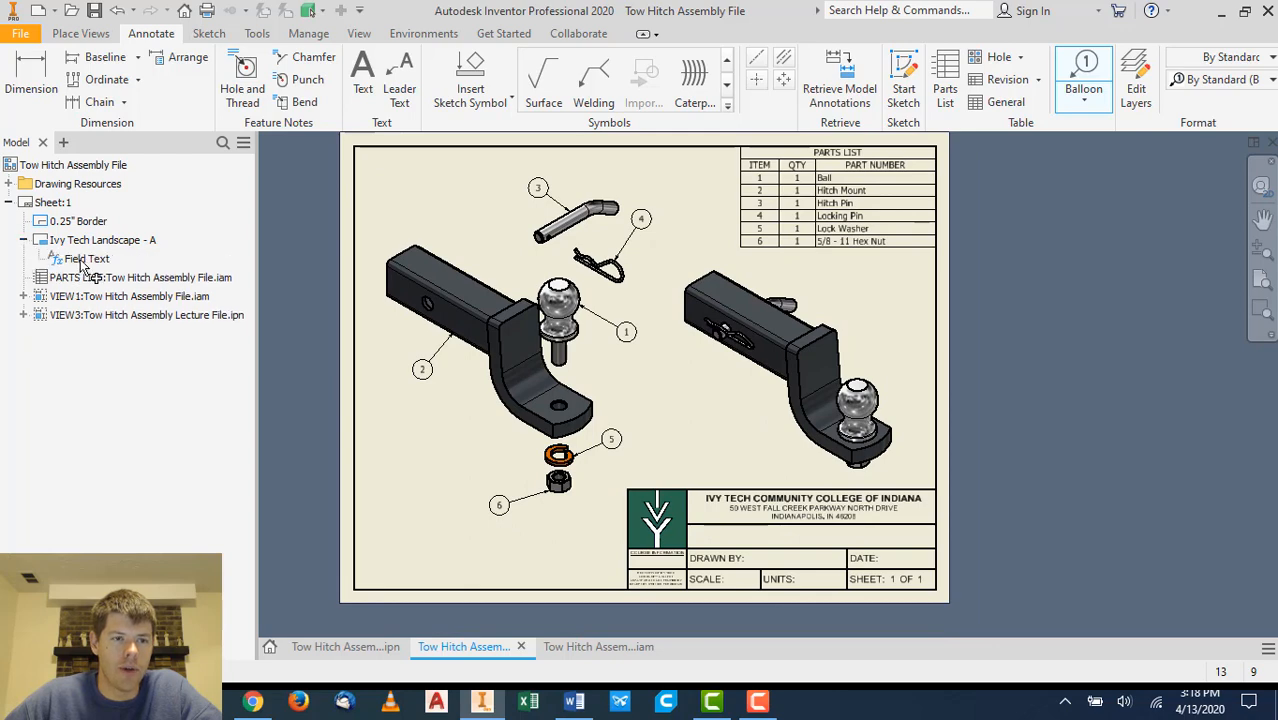
pyautogui.rightClick(88, 262)
pyautogui.click(38, 260)
pyautogui.click(92, 262)
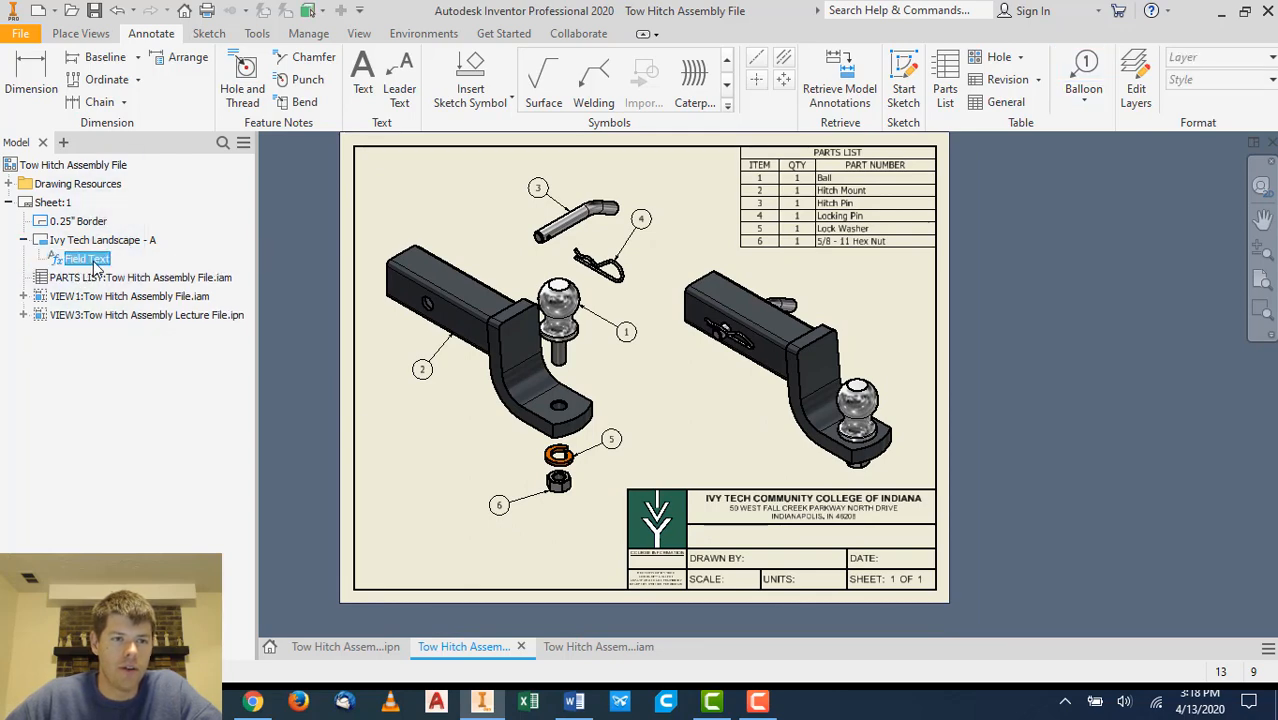
pyautogui.doubleClick(92, 262)
pyautogui.click(479, 263)
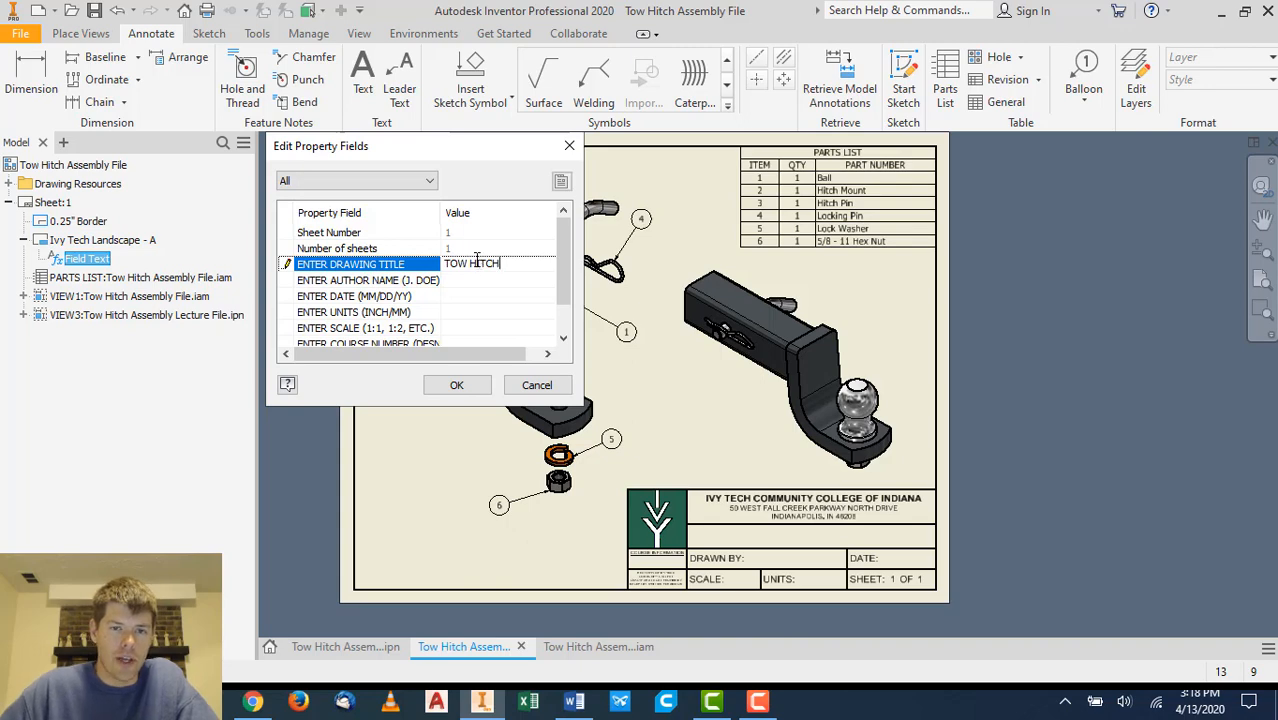
pyautogui.click(463, 280)
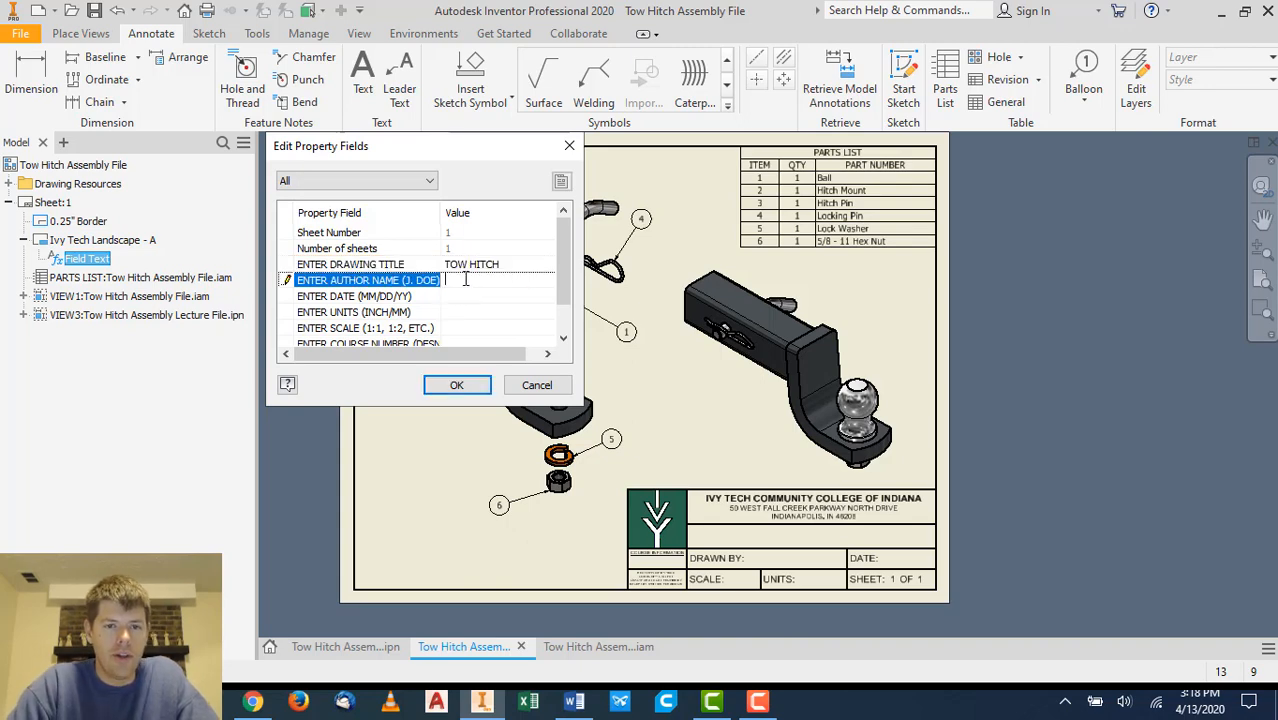
pyautogui.press('Return')
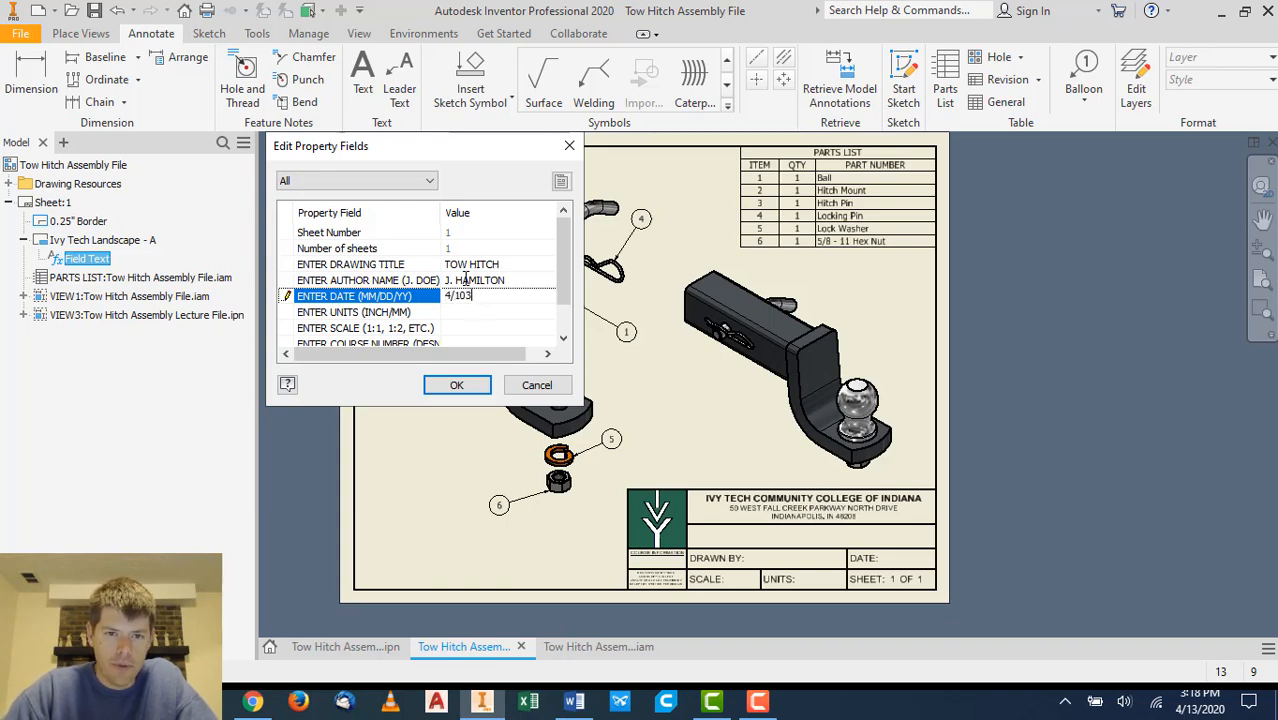
# - Enter the date 4/13/20, units INCH and scale NTS in the title block fields
pyautogui.write('4/13/20')
pyautogui.press('Return')
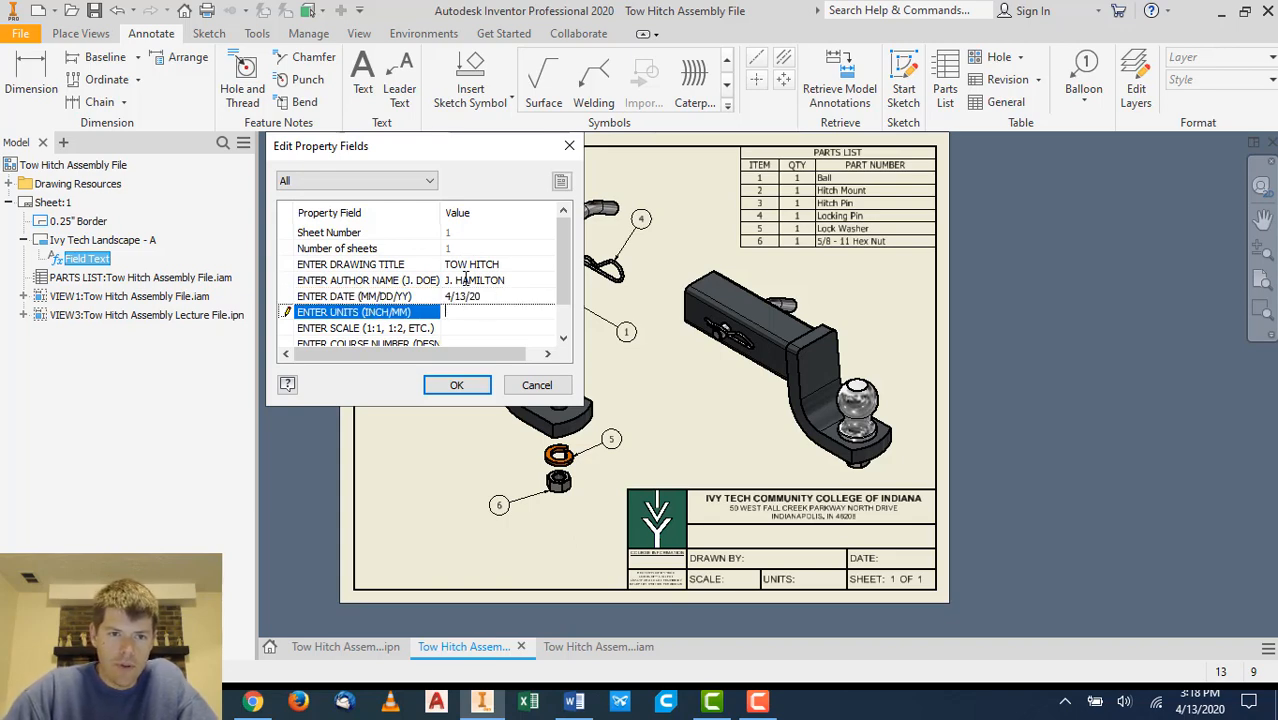
pyautogui.press('Return')
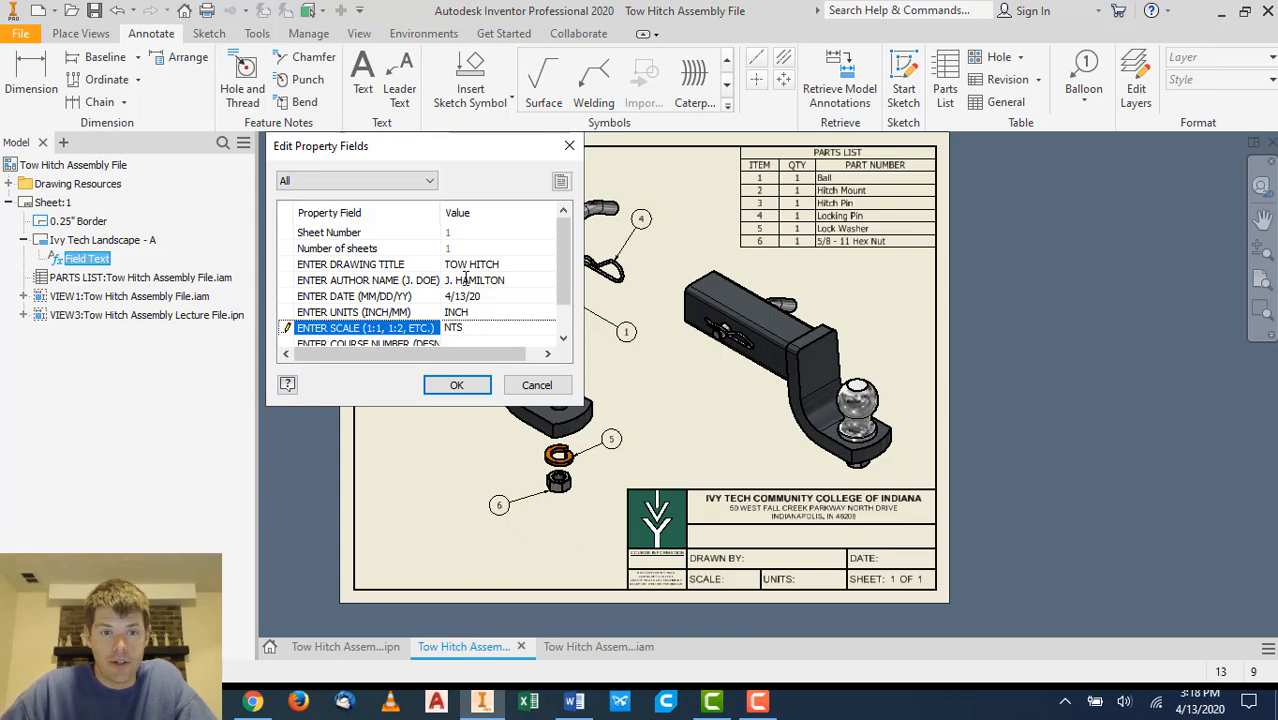
pyautogui.press('Return')
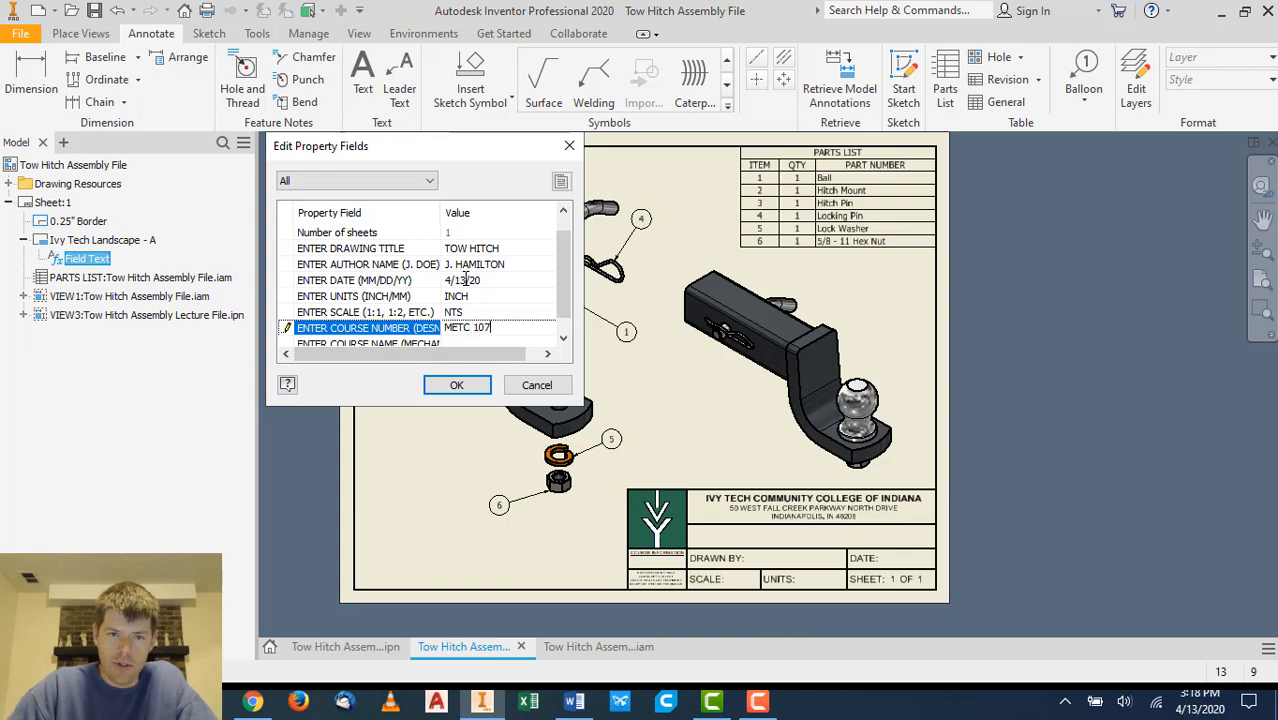
# - Enter course number METC 107 and course name MECH. DESN. & DOC., and apply the title block fields
pyautogui.write('METC 107')
pyautogui.press('Return')
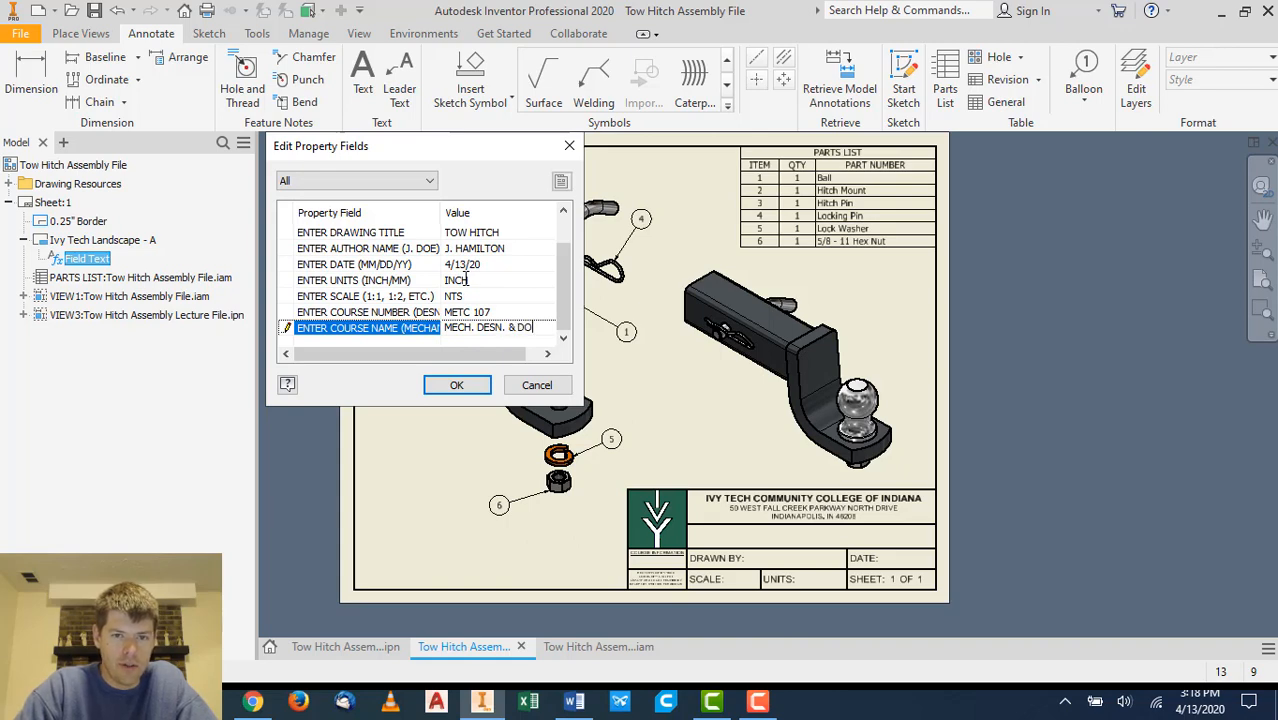
pyautogui.click(457, 387)
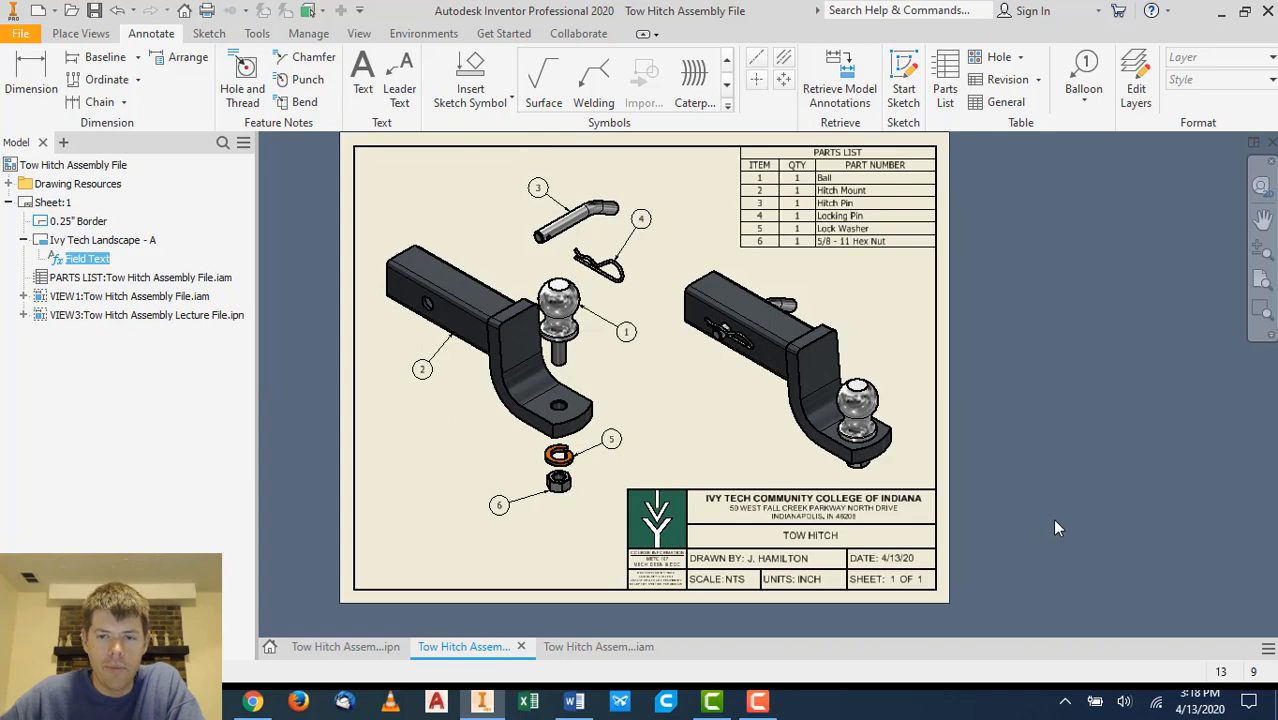
# - Add a second sheet to the drawing, accepting the blank prompted title block entries
pyautogui.moveTo(1030, 430); pyautogui.dragTo(1106, 442, button='middle')
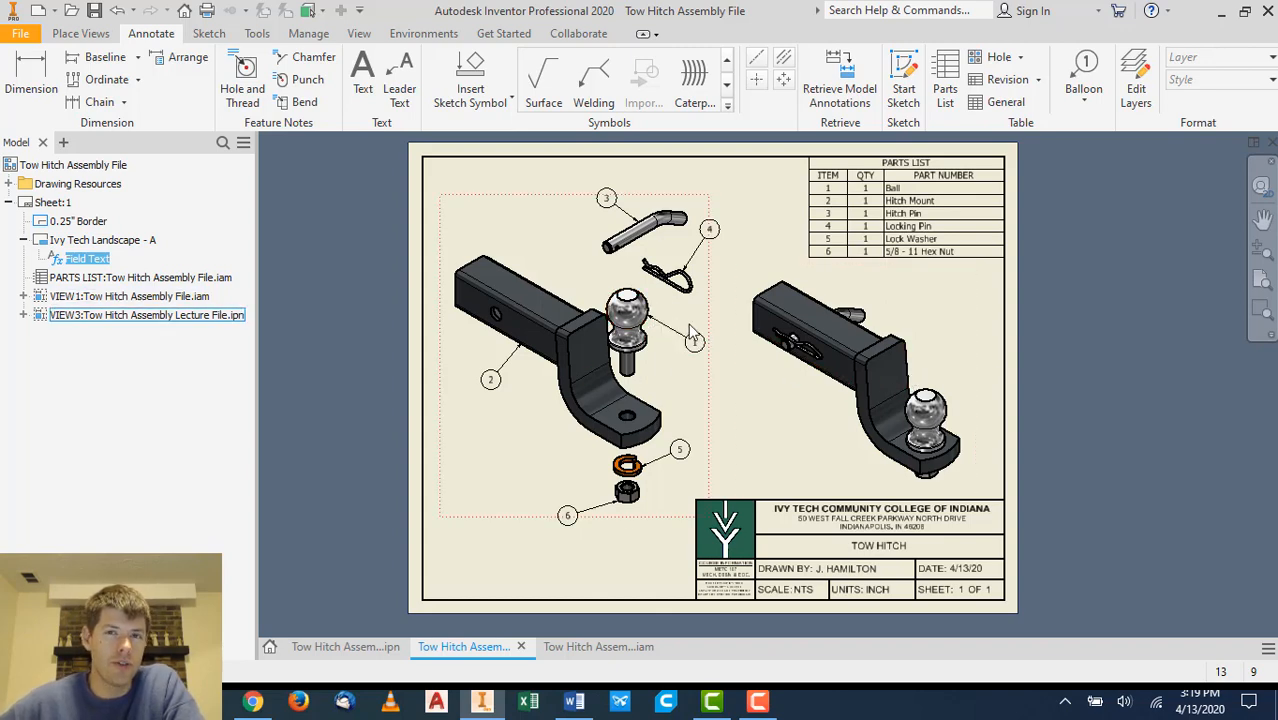
pyautogui.moveTo(364, 170); pyautogui.dragTo(372, 318)
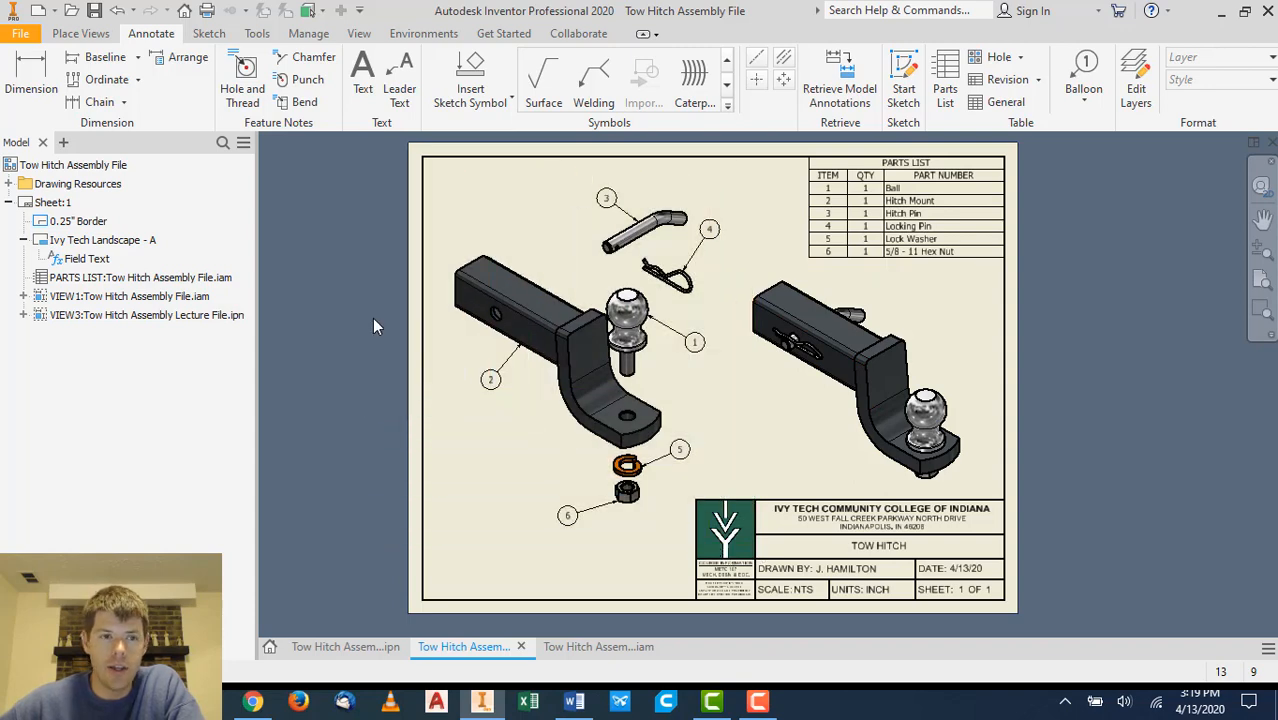
pyautogui.rightClick(69, 165)
pyautogui.click(120, 199)
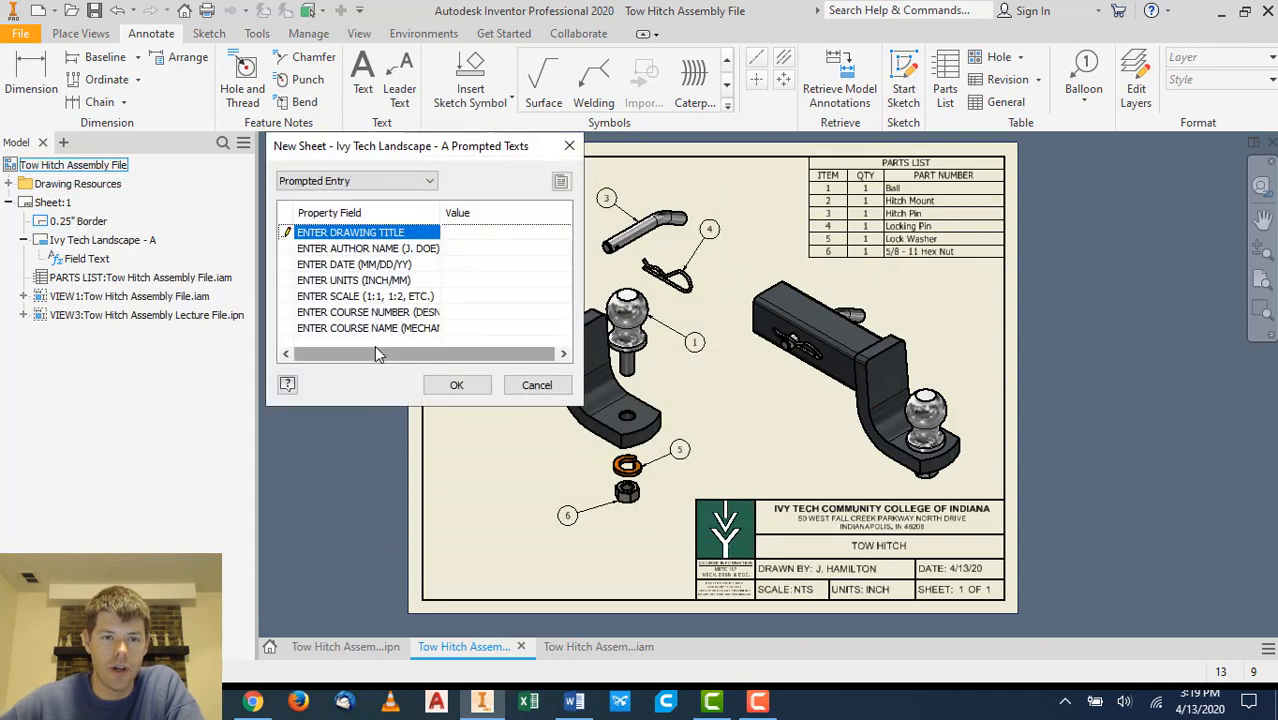
pyautogui.click(457, 386)
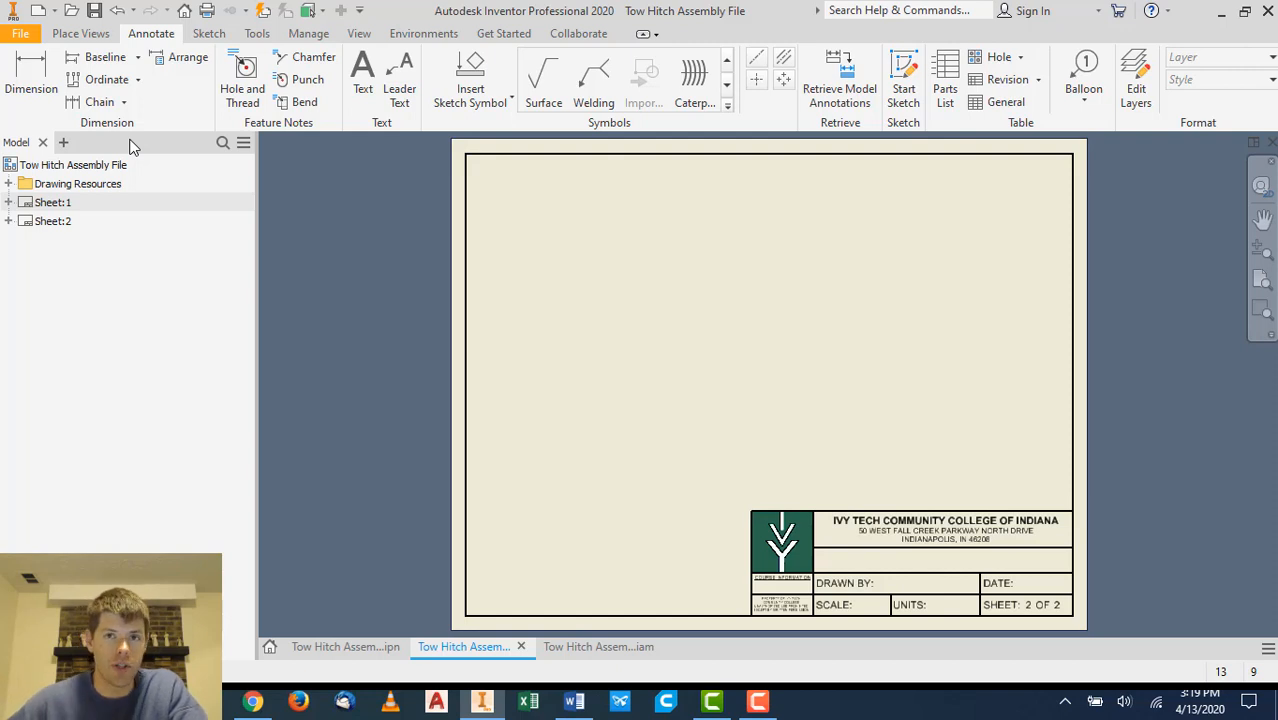
# - Reactivate Sheet 1 of the drawing
pyautogui.doubleClick(46, 202)
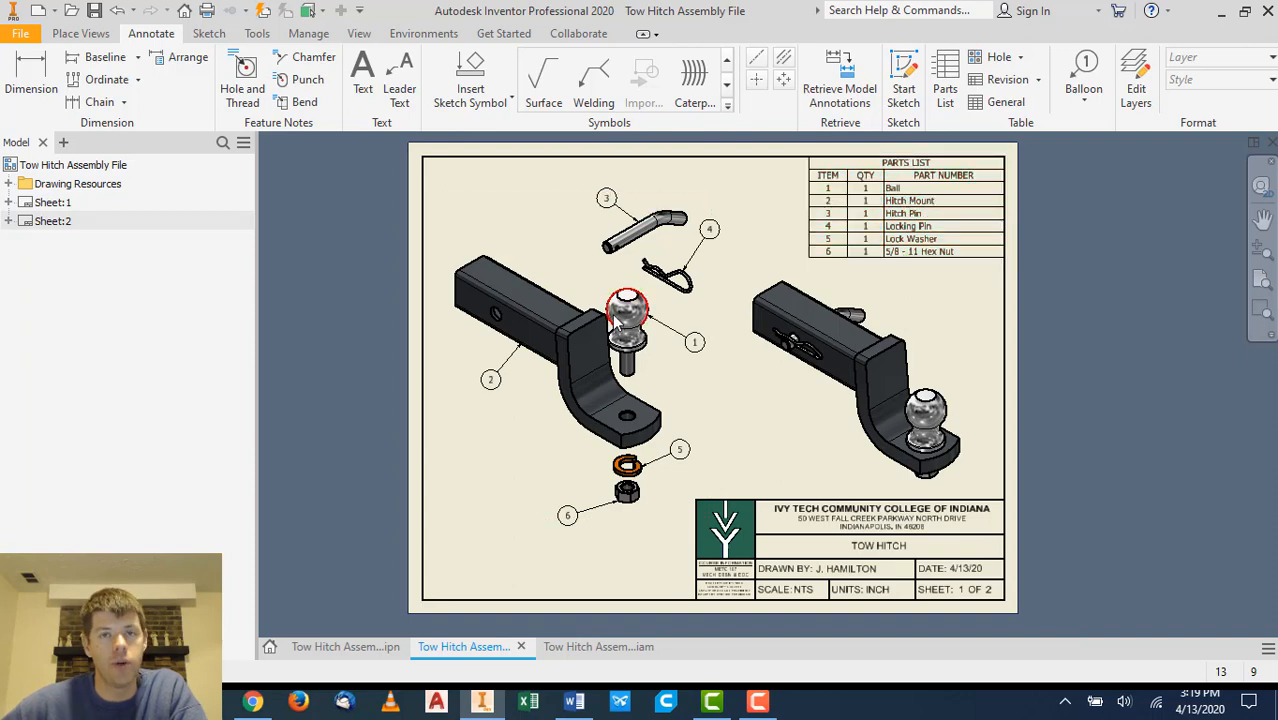
pyautogui.scroll(-3, 932, 420)
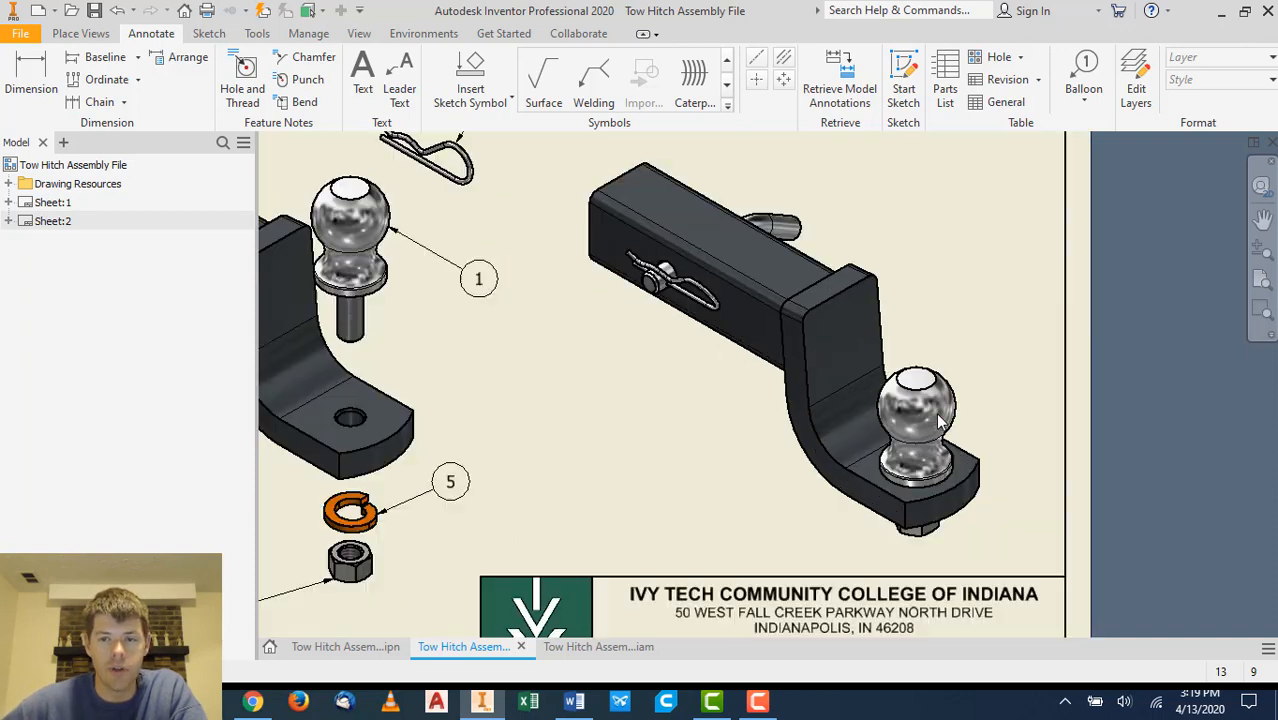
pyautogui.moveTo(975, 354); pyautogui.dragTo(918, 385, button='middle')
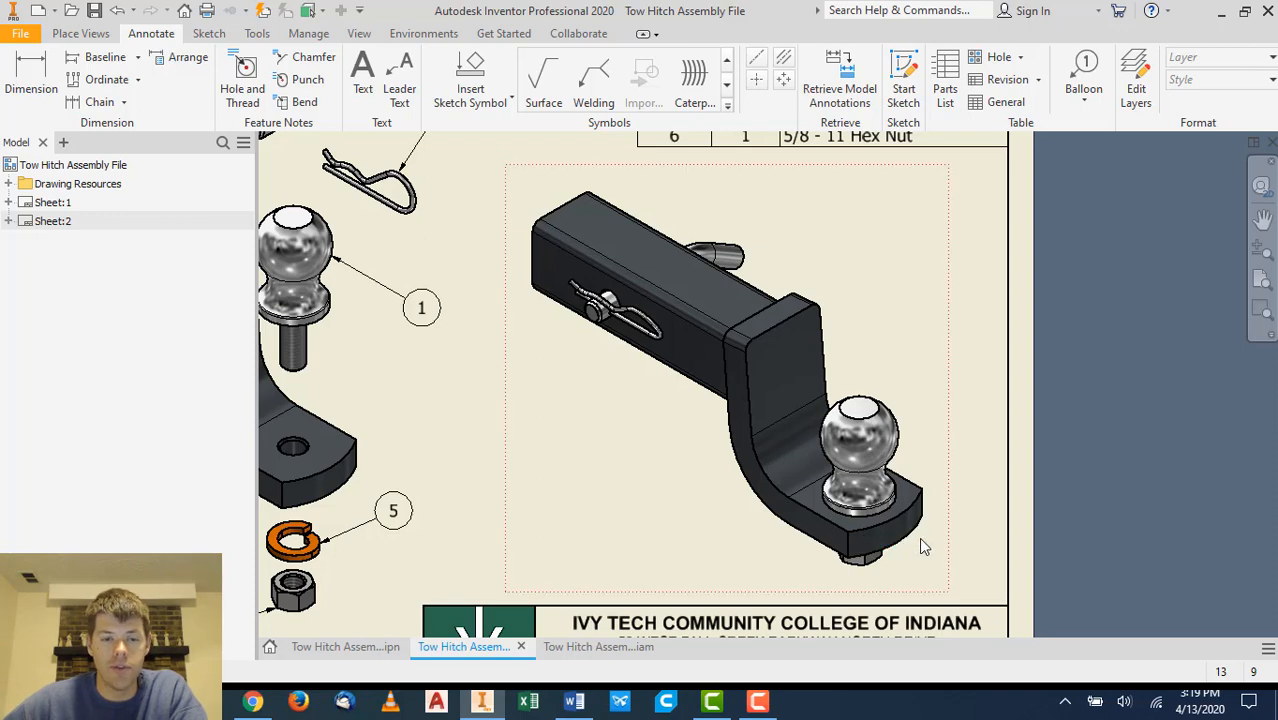
pyautogui.press('Home')
pyautogui.scroll(2, 1112, 396)
pyautogui.scroll(-3, 1112, 396)
pyautogui.scroll(4, 1112, 396)
pyautogui.scroll(-3, 1114, 387)
pyautogui.scroll(1, 1117, 396)
# - Switch to the browser and view the Bench Vise Drawings sample PDF from the course modules
pyautogui.click(253, 701)
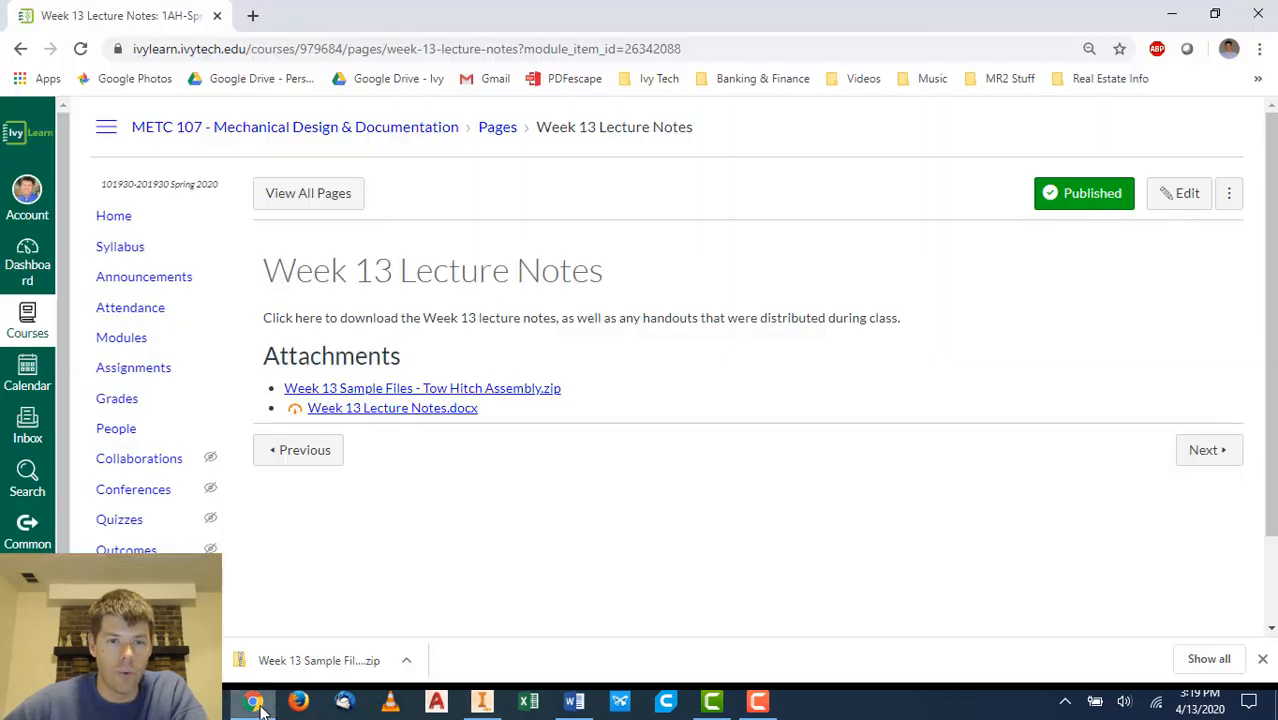
pyautogui.click(118, 337)
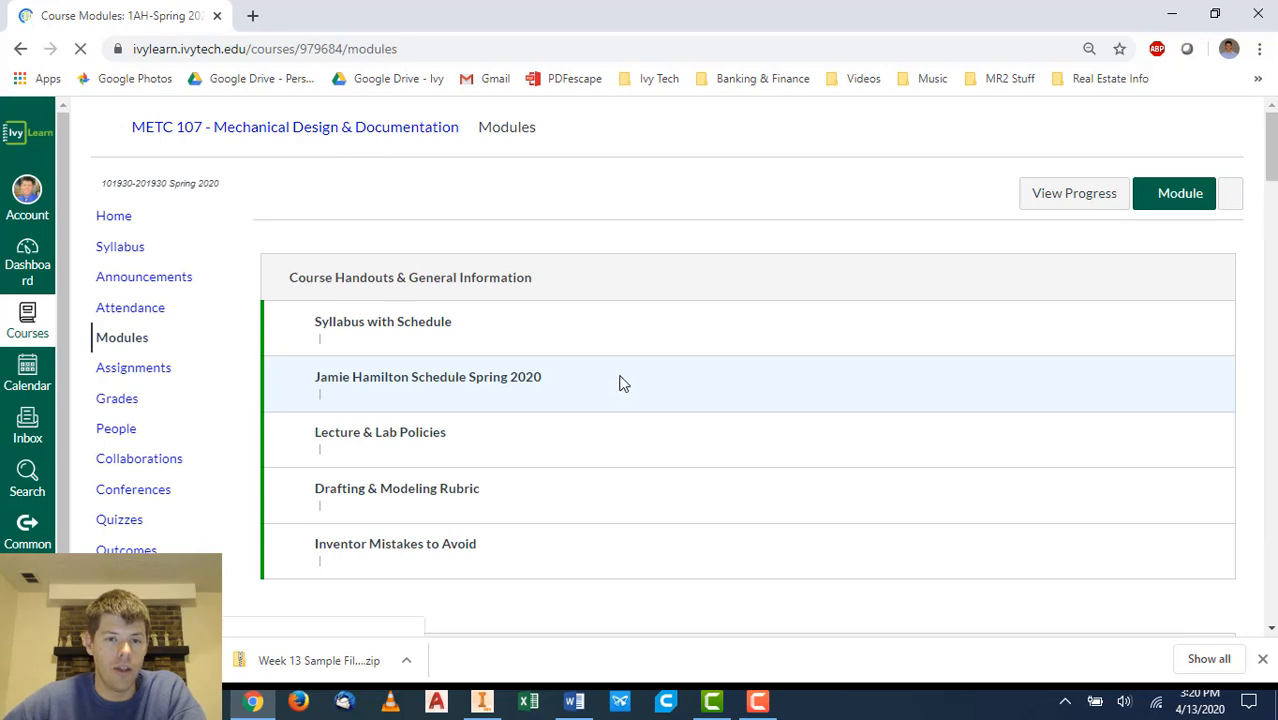
pyautogui.scroll(-20, 620, 383)
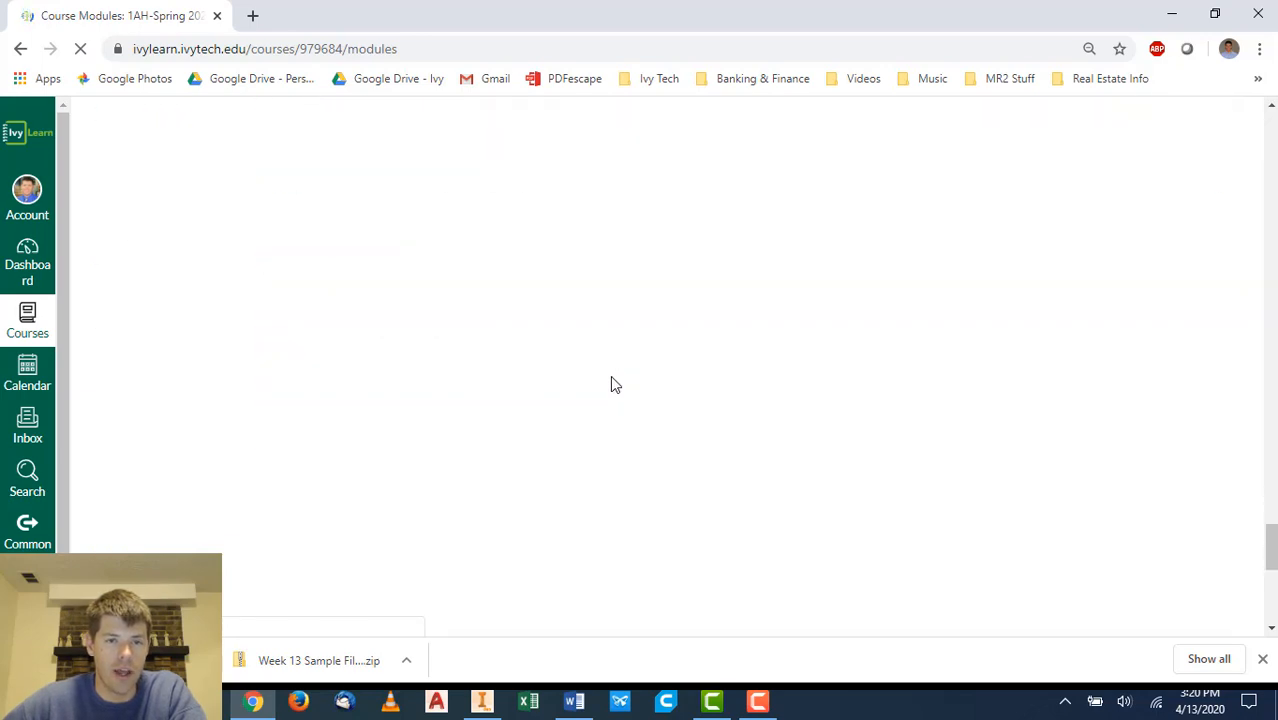
pyautogui.scroll(-10, 612, 385)
pyautogui.scroll(-6, 601, 386)
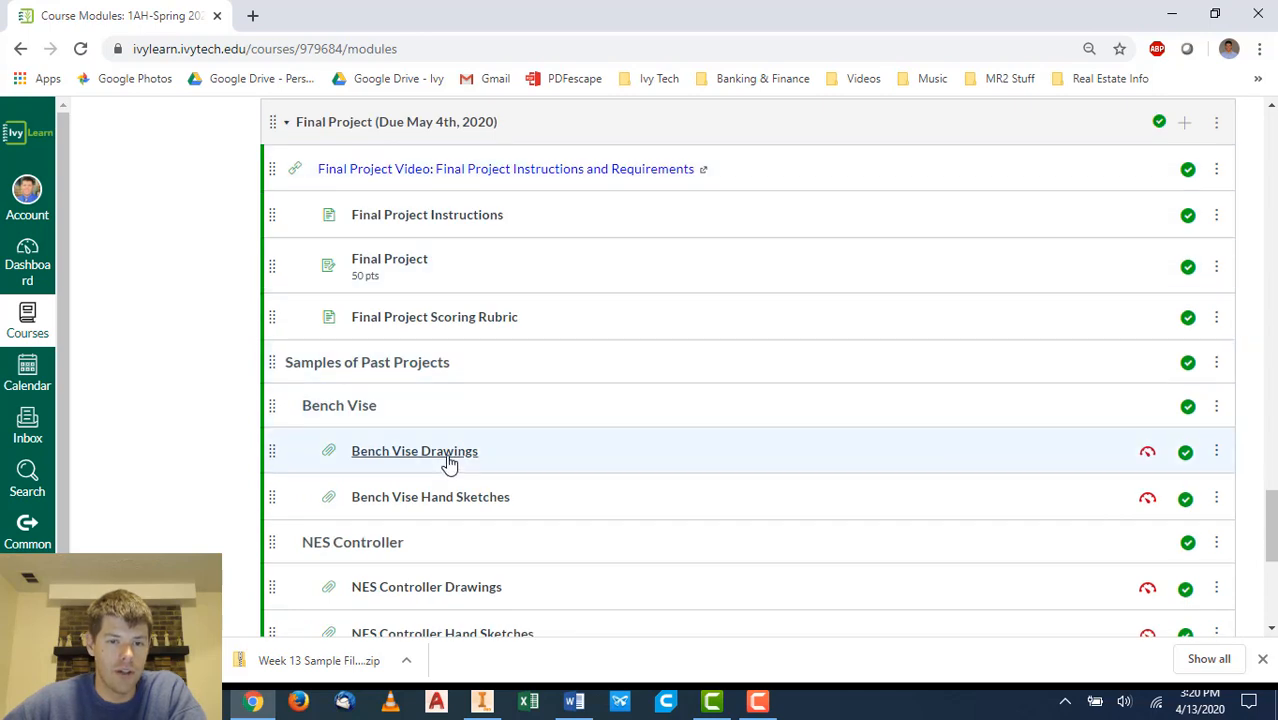
pyautogui.click(448, 460)
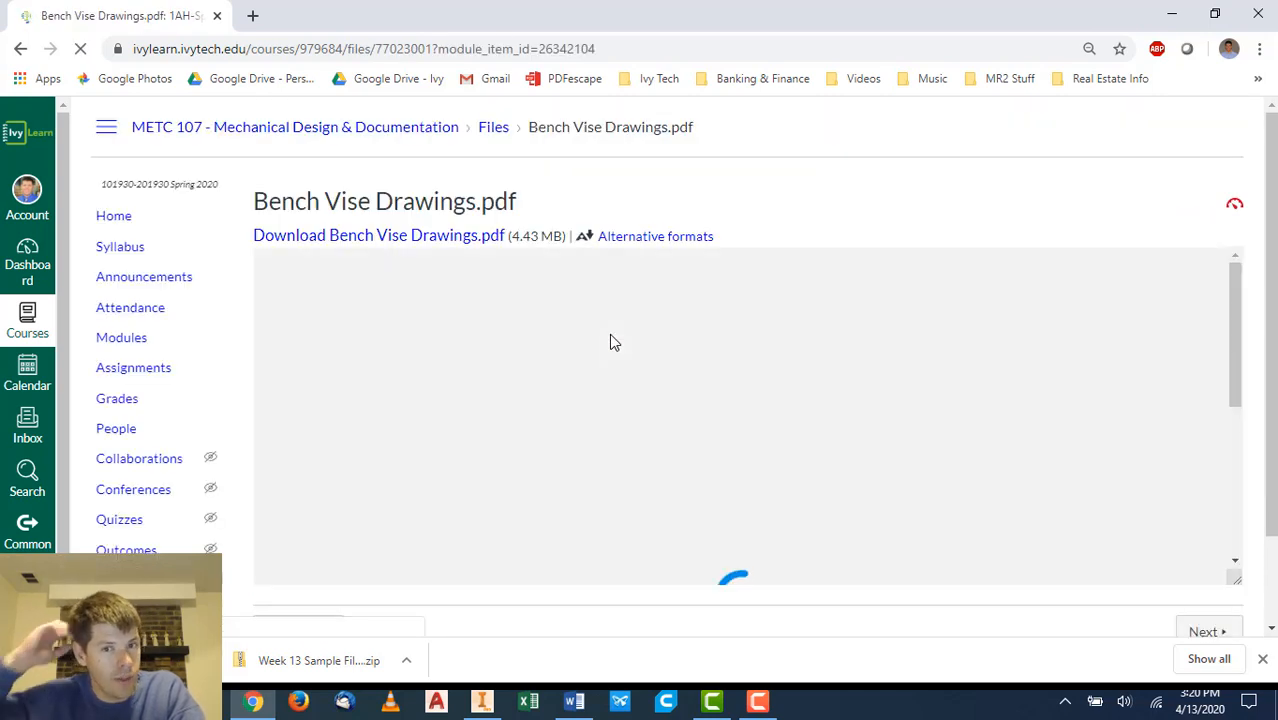
pyautogui.scroll(-1, 1058, 214)
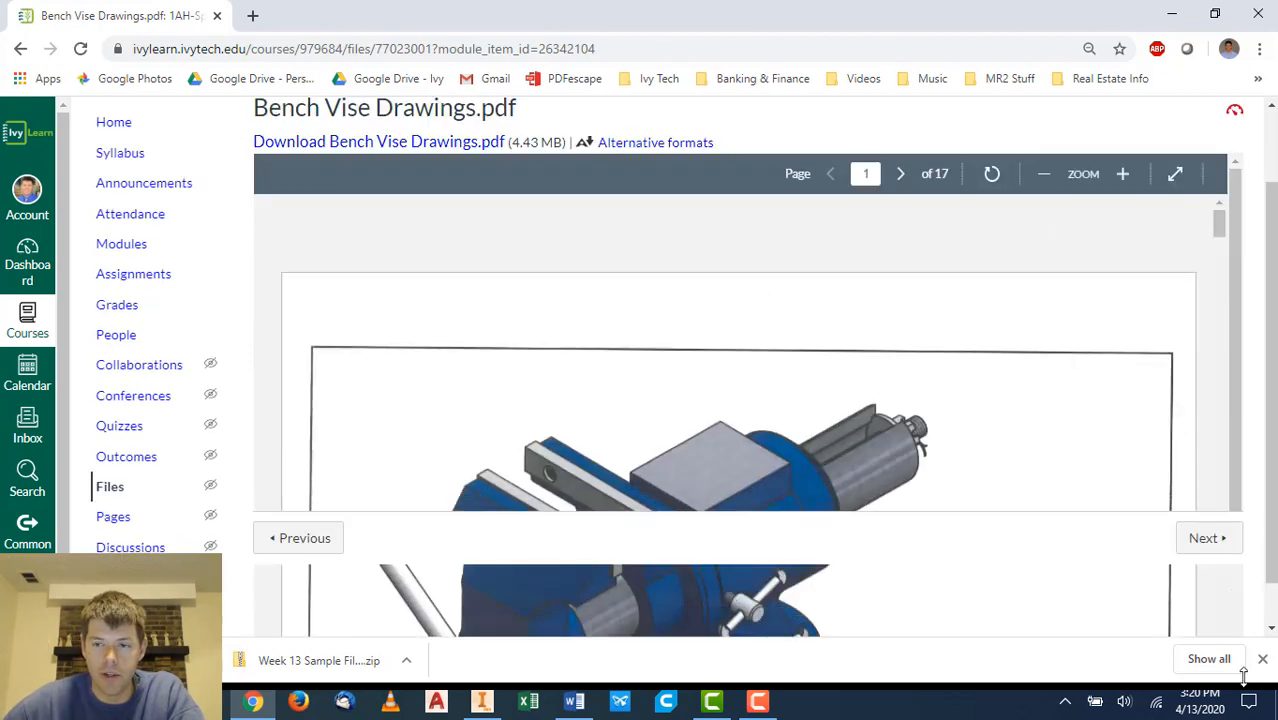
pyautogui.scroll(-3, 1099, 257)
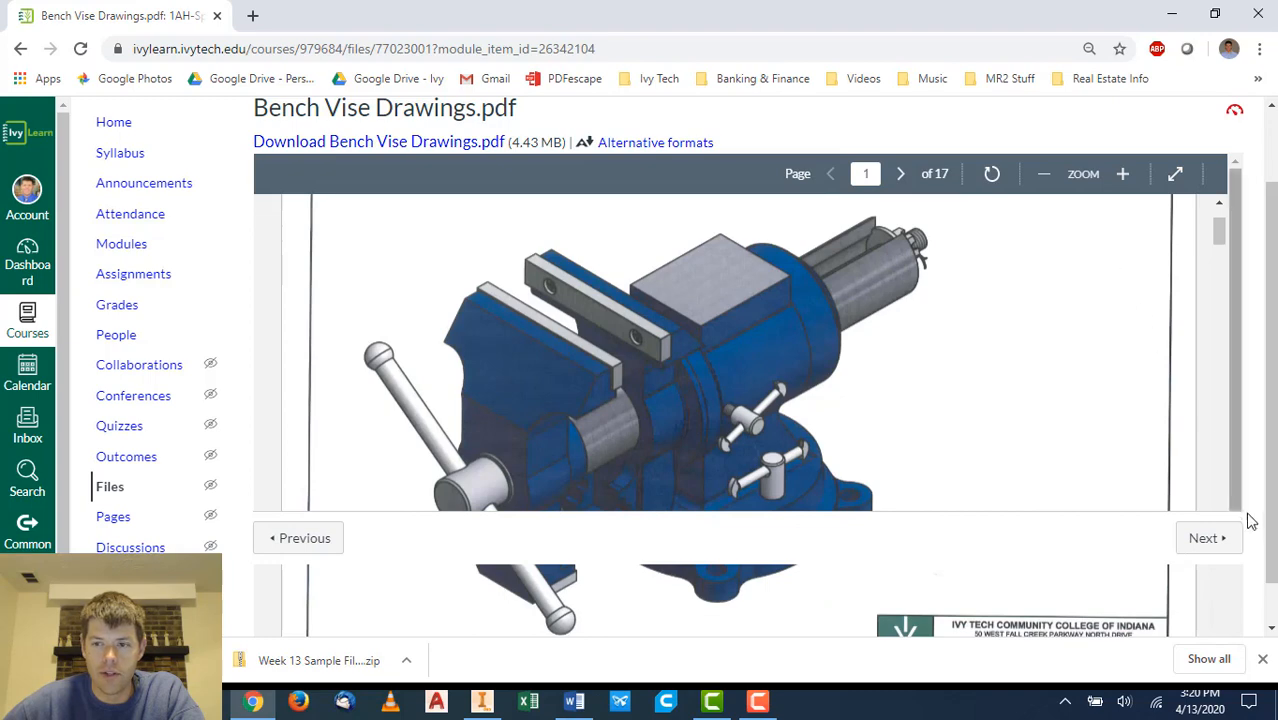
pyautogui.click(1177, 176)
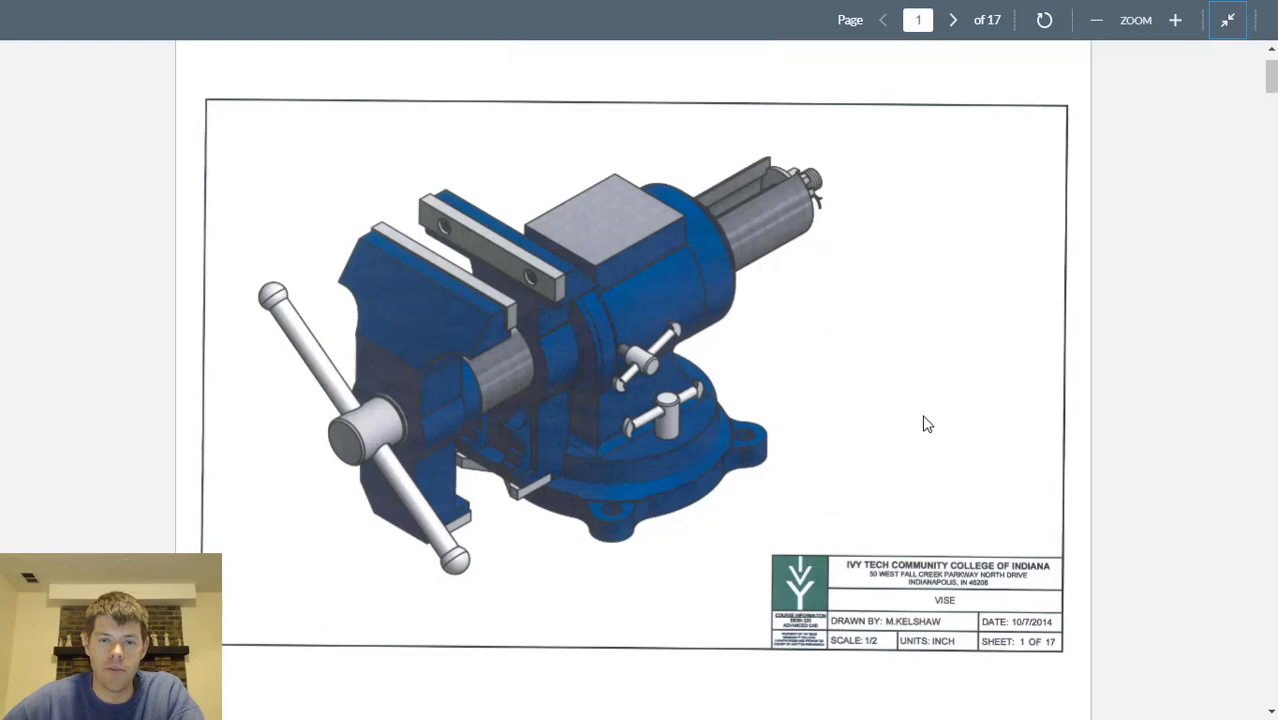
pyautogui.scroll(-7, 921, 420)
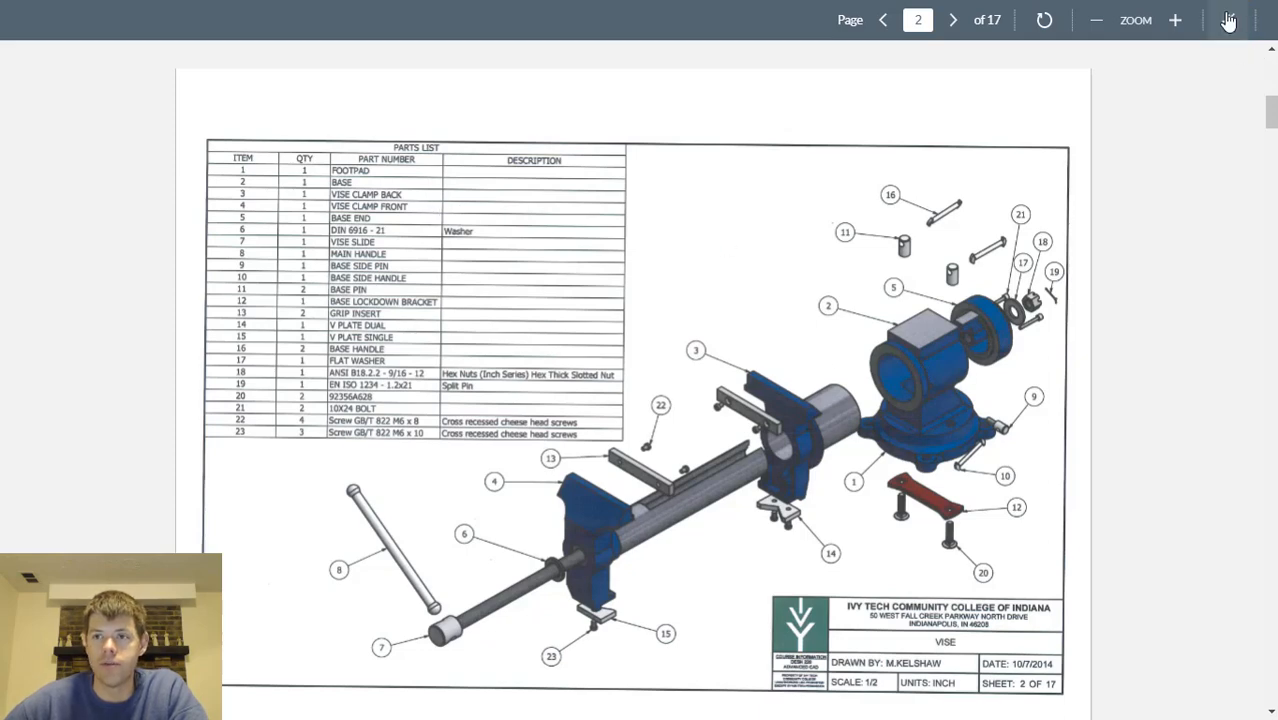
pyautogui.click(1228, 20)
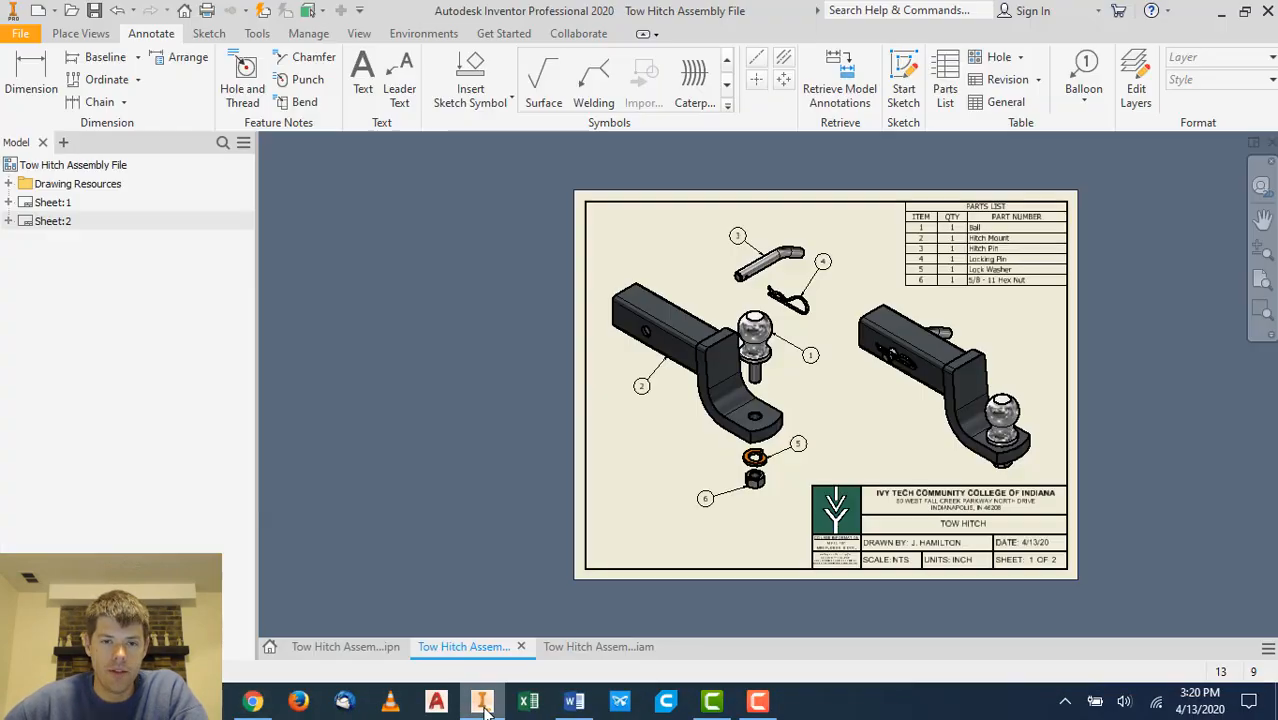
# - Turn off Include Surface Bodies in the exploded view's recovery options
pyautogui.click(481, 700)
pyautogui.scroll(-7, 1078, 398)
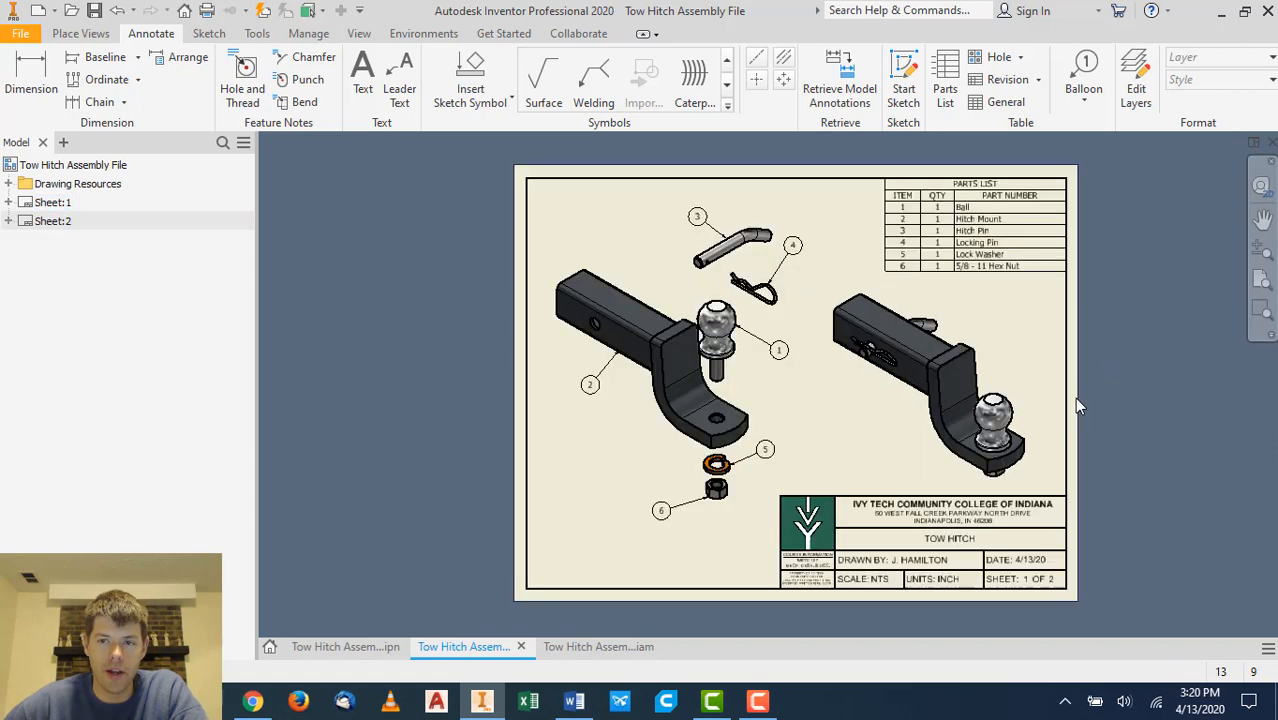
pyautogui.scroll(5, 1078, 398)
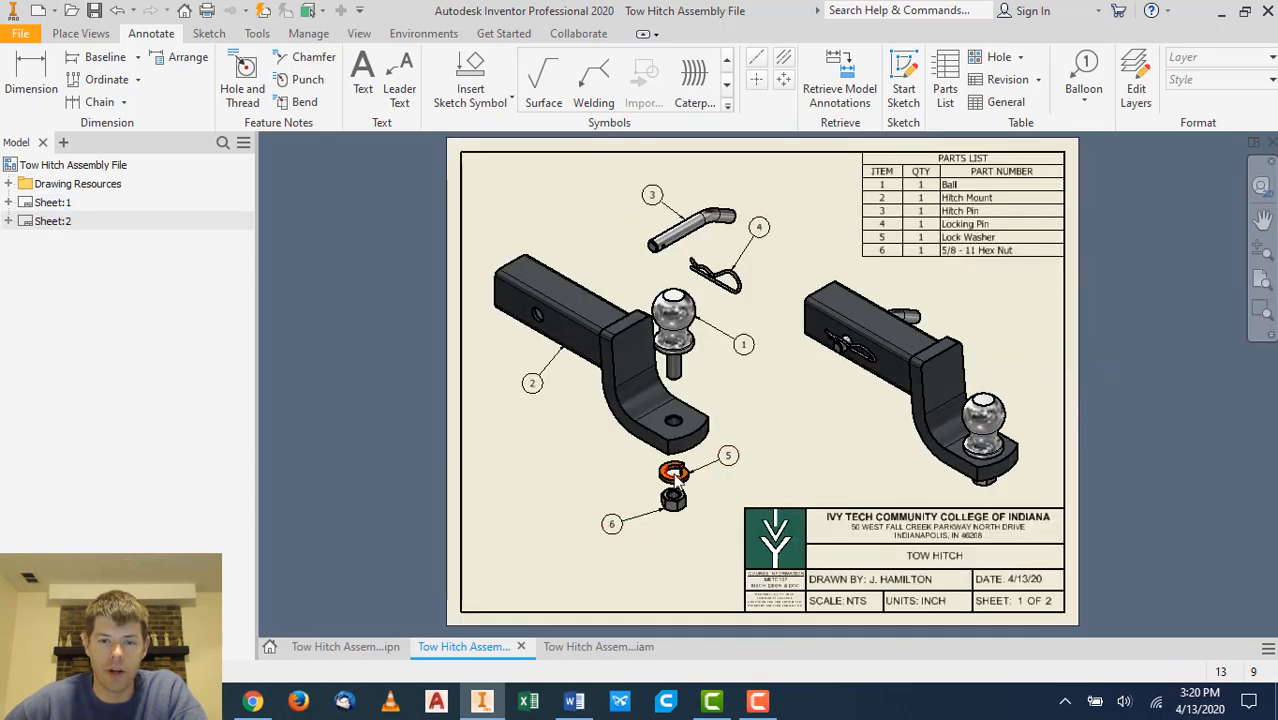
pyautogui.doubleClick(573, 290)
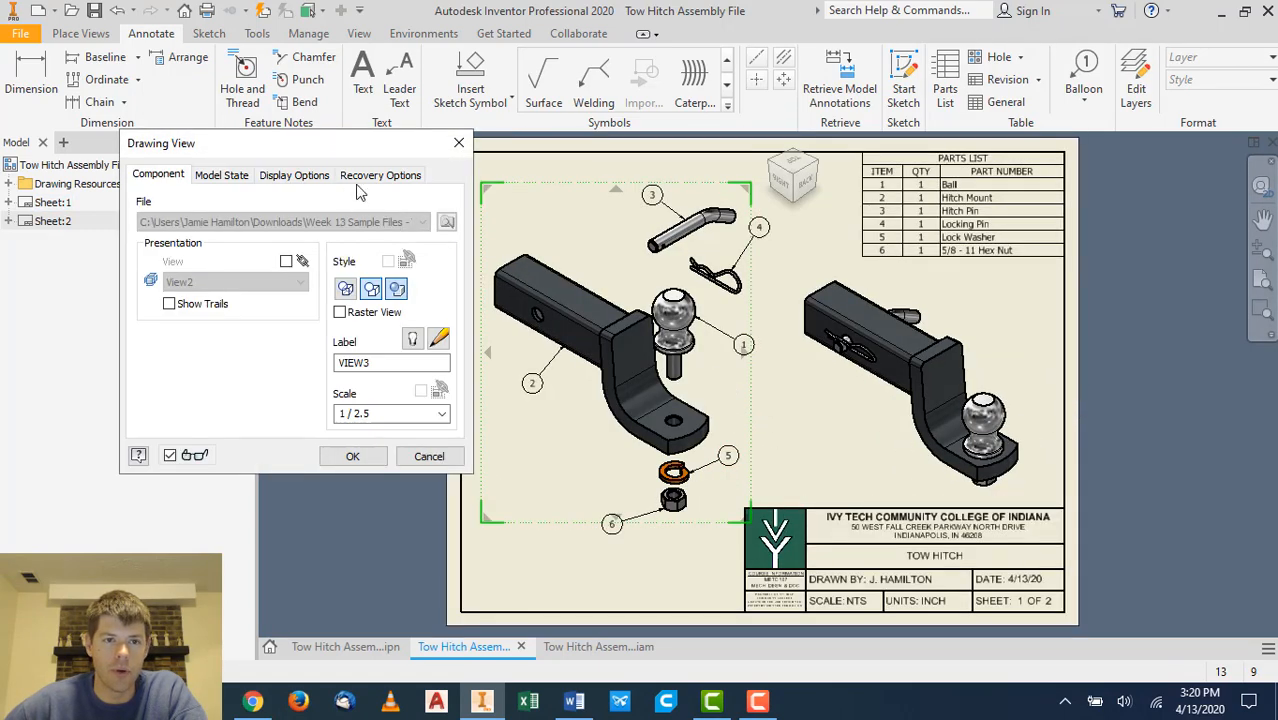
pyautogui.click(367, 178)
pyautogui.click(156, 227)
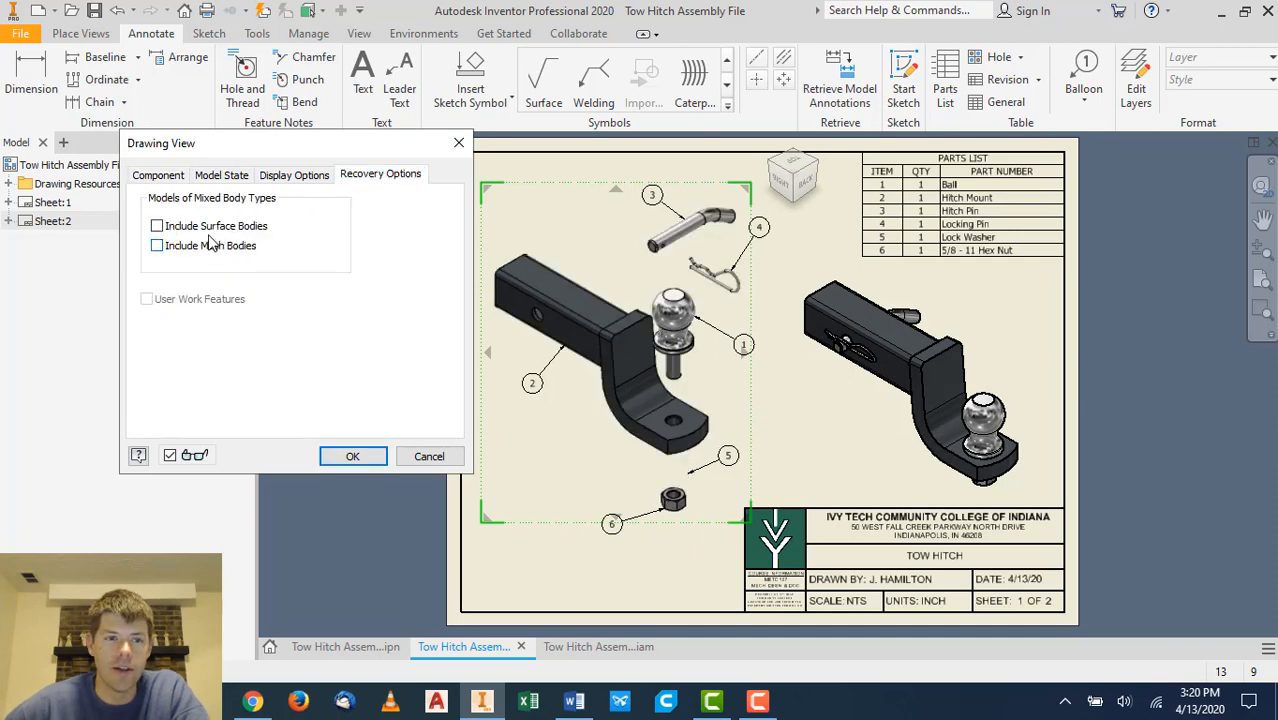
pyautogui.click(352, 456)
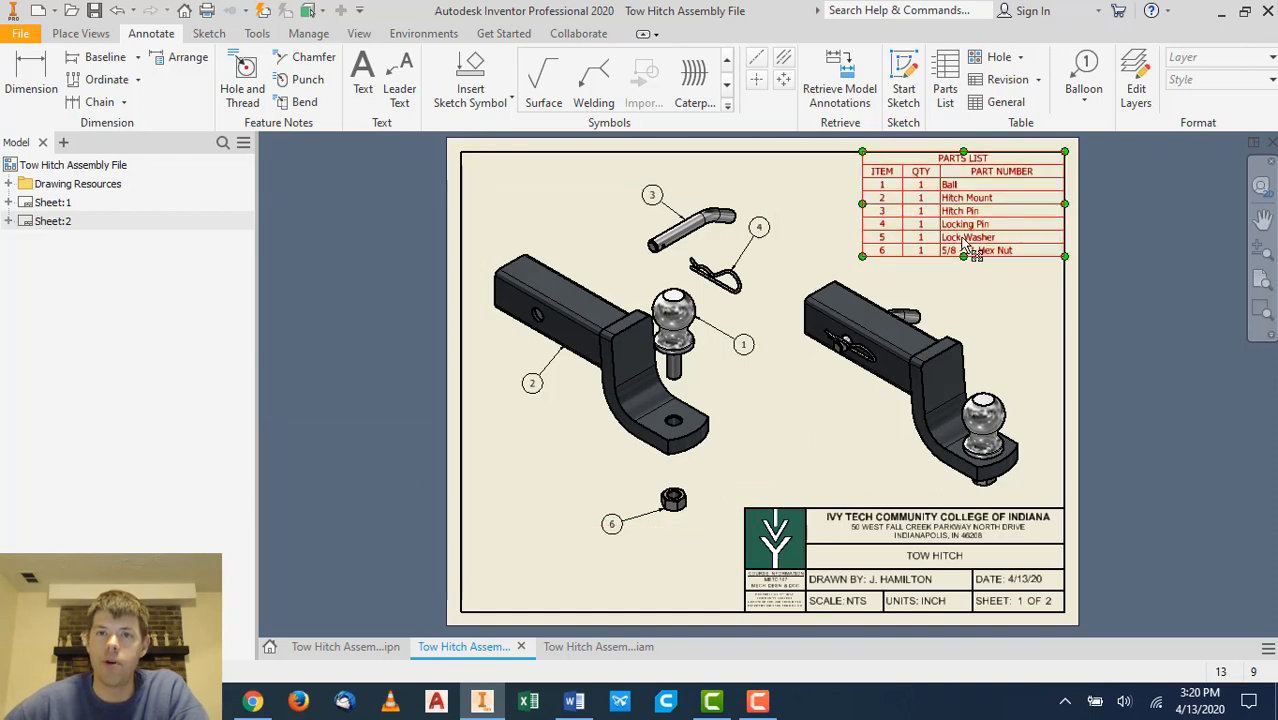
# - Inspect the washer component in the assembly and its IGS file in the project folder
pyautogui.click(610, 647)
pyautogui.click(62, 420)
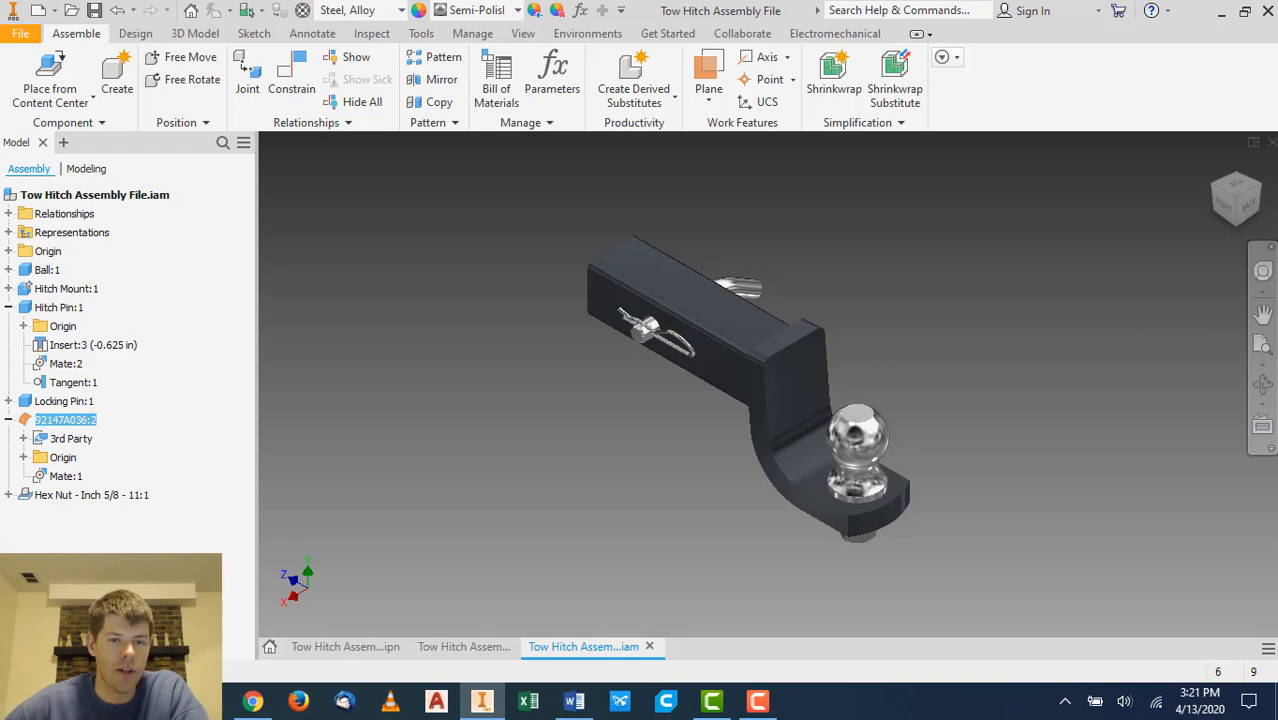
pyautogui.click(161, 701)
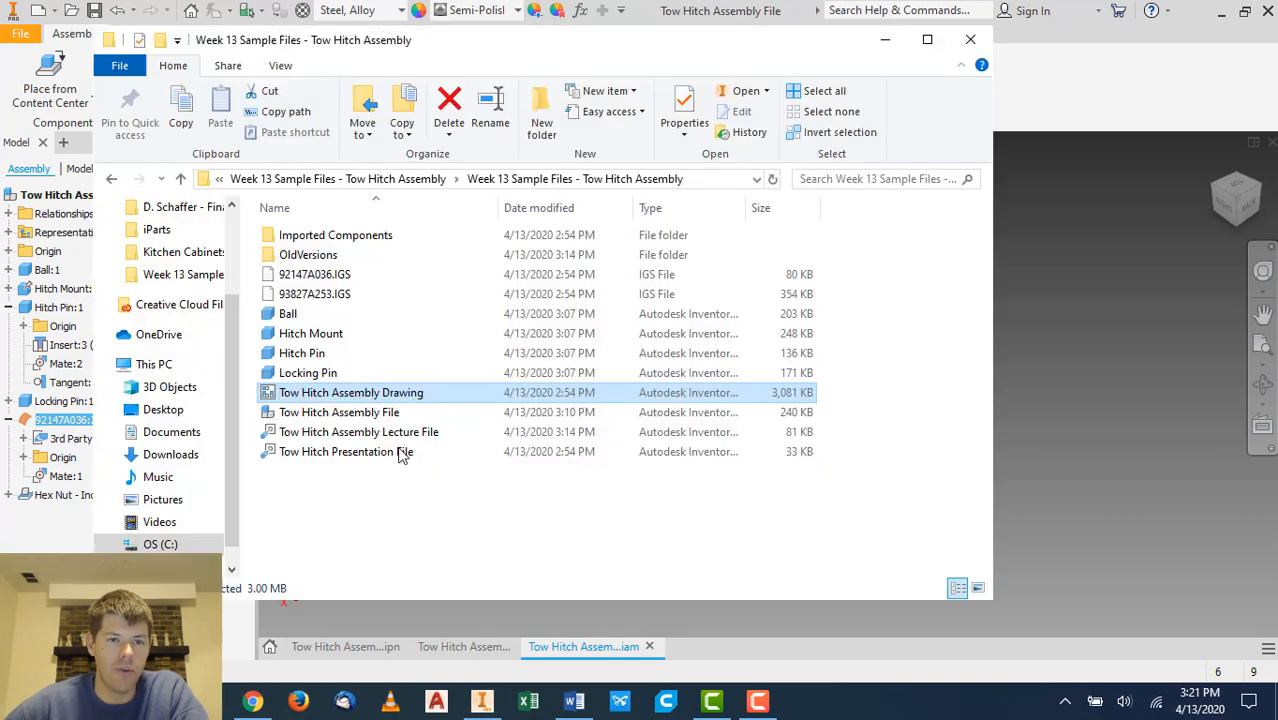
pyautogui.click(338, 276)
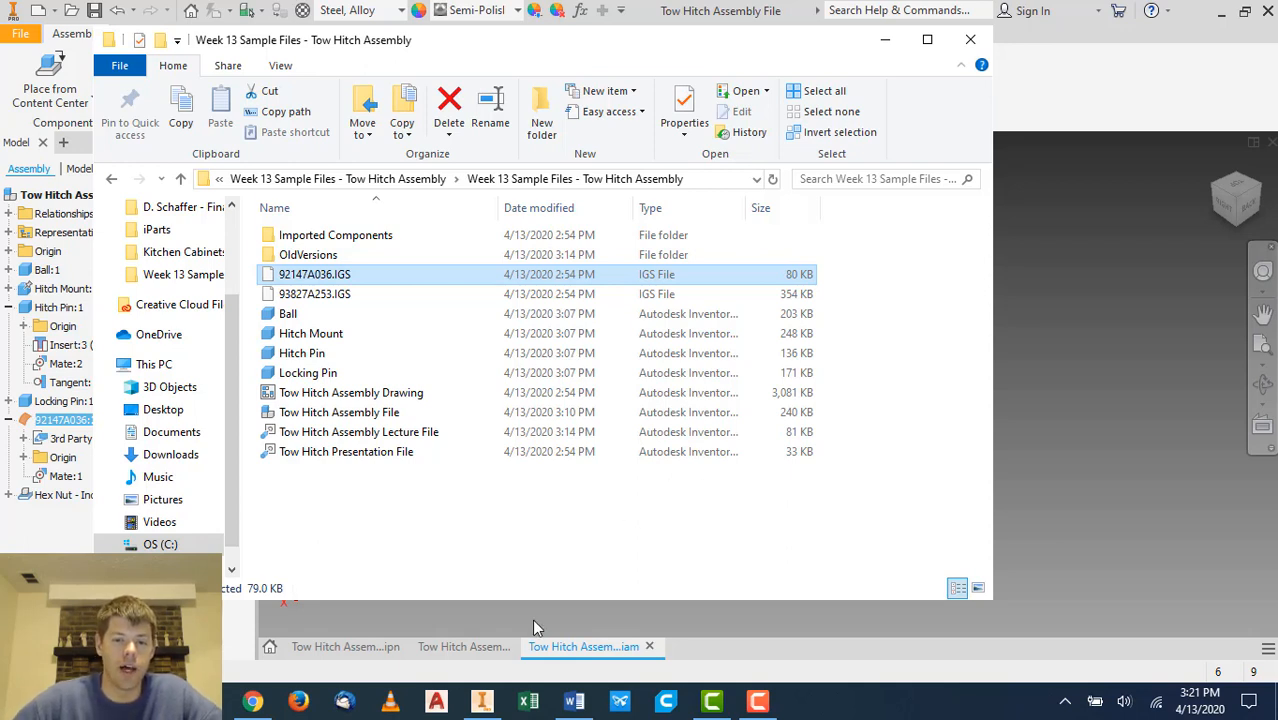
pyautogui.click(970, 39)
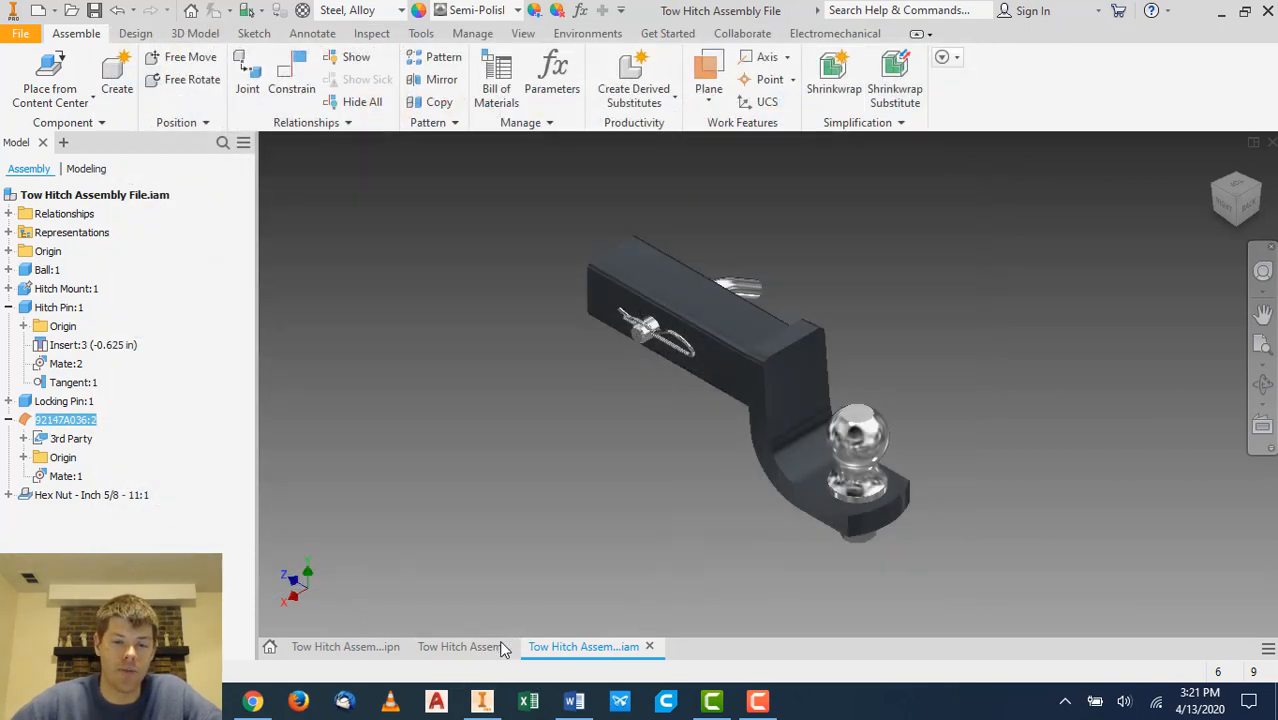
# - Re-enable Include Surface Bodies in the exploded view's recovery options
pyautogui.click(466, 646)
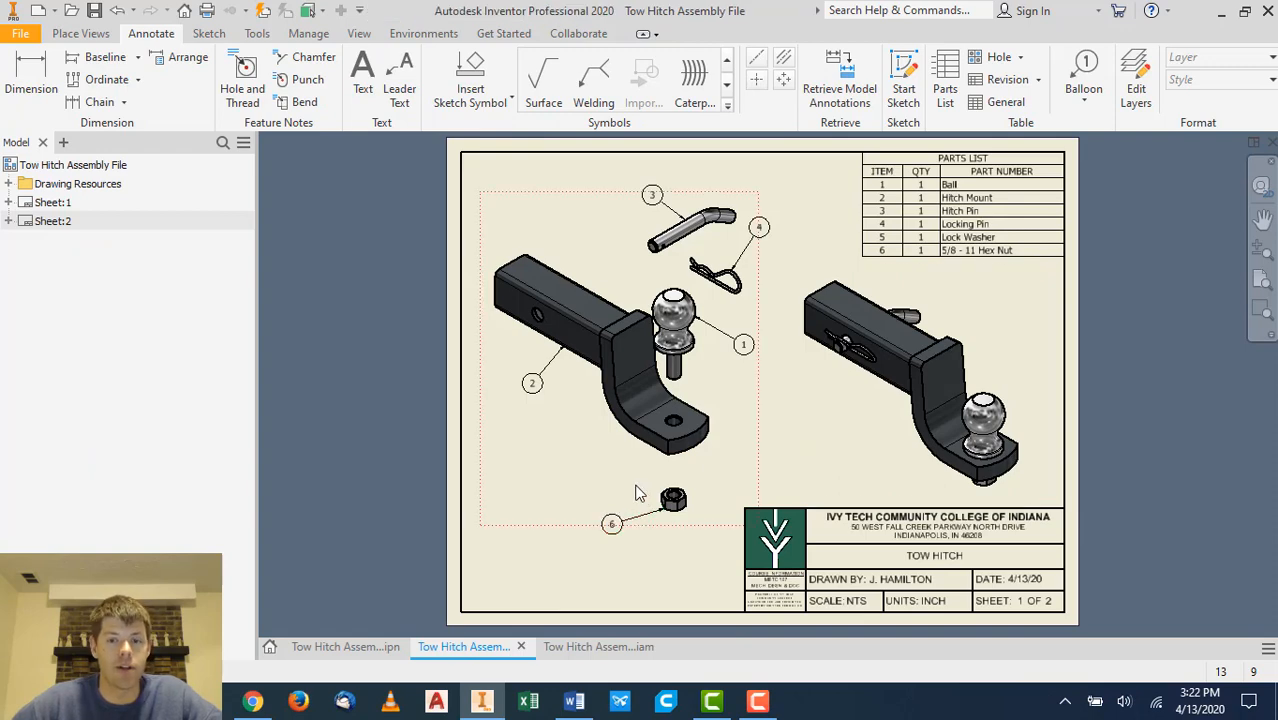
pyautogui.doubleClick(748, 418)
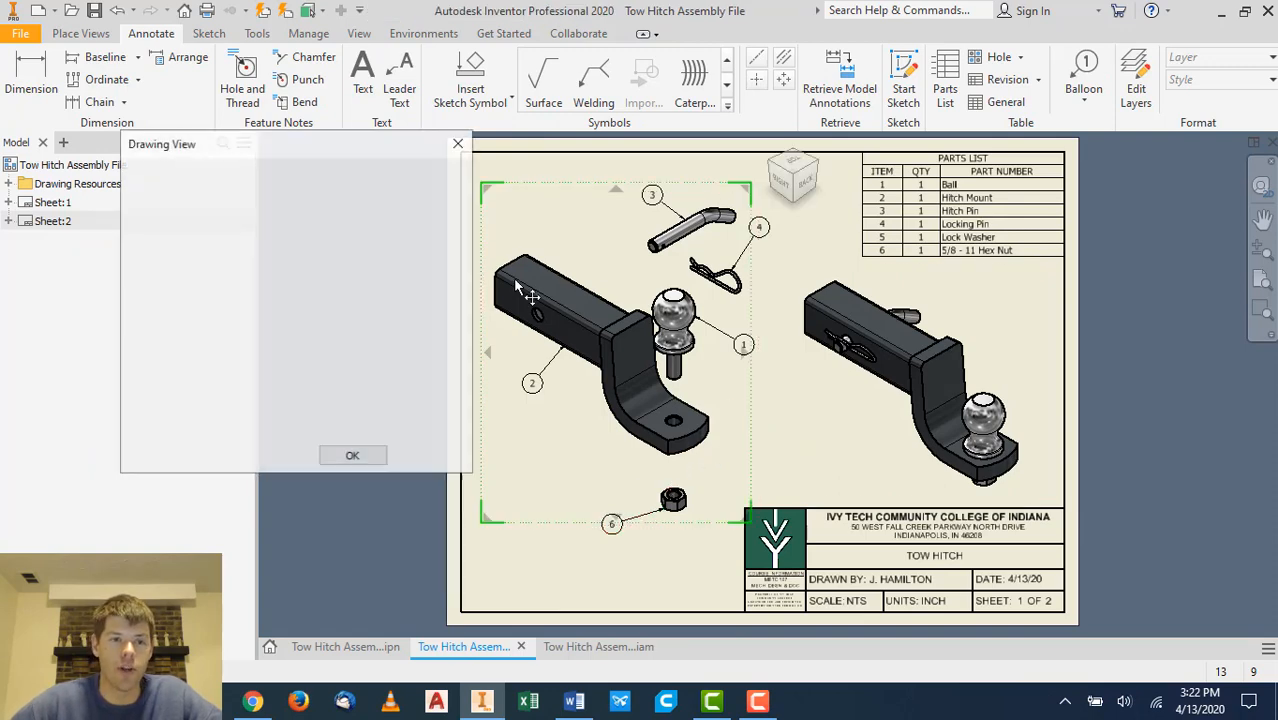
pyautogui.click(350, 174)
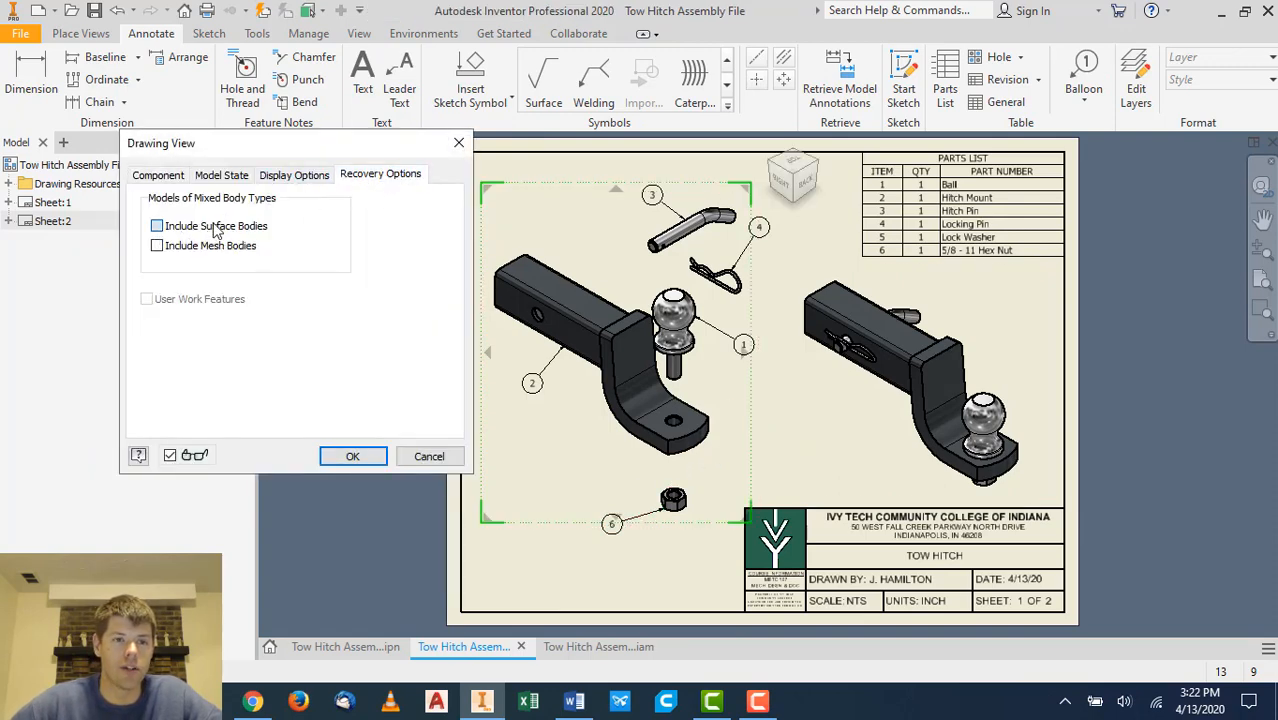
pyautogui.click(157, 226)
pyautogui.click(350, 455)
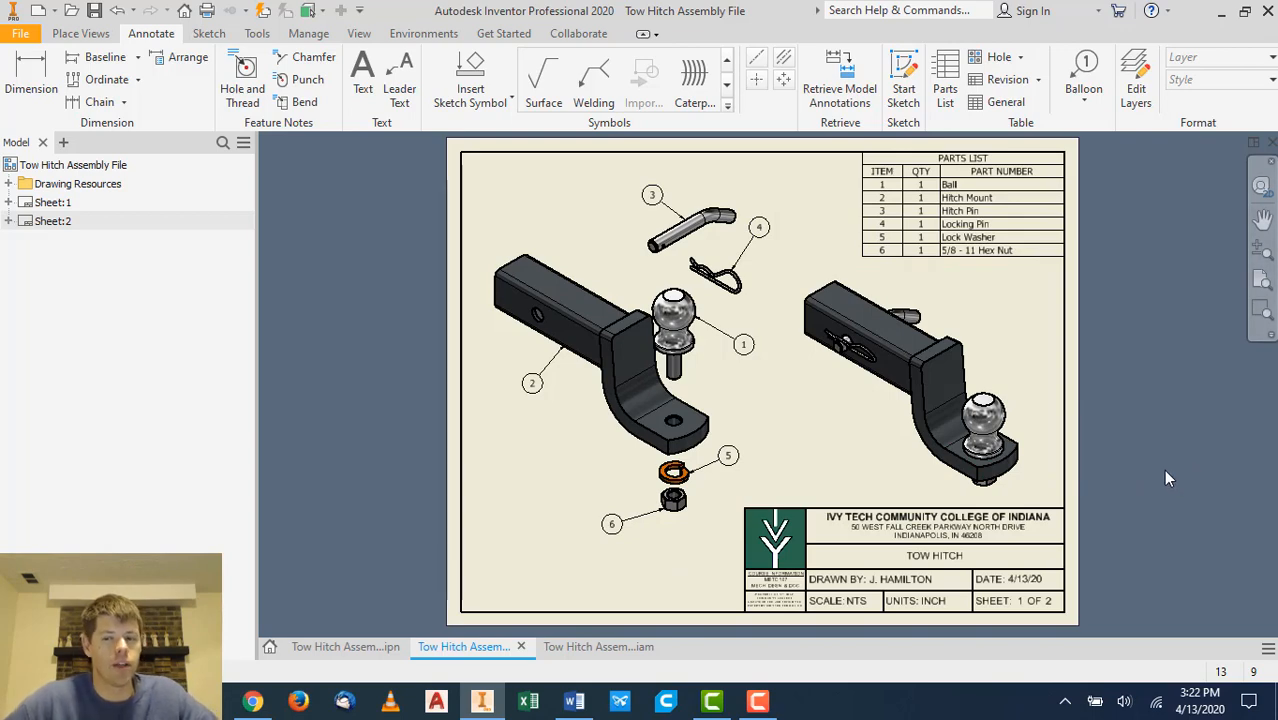
# - Review the lecture notes on presentation files and tweaking components
pyautogui.click(574, 700)
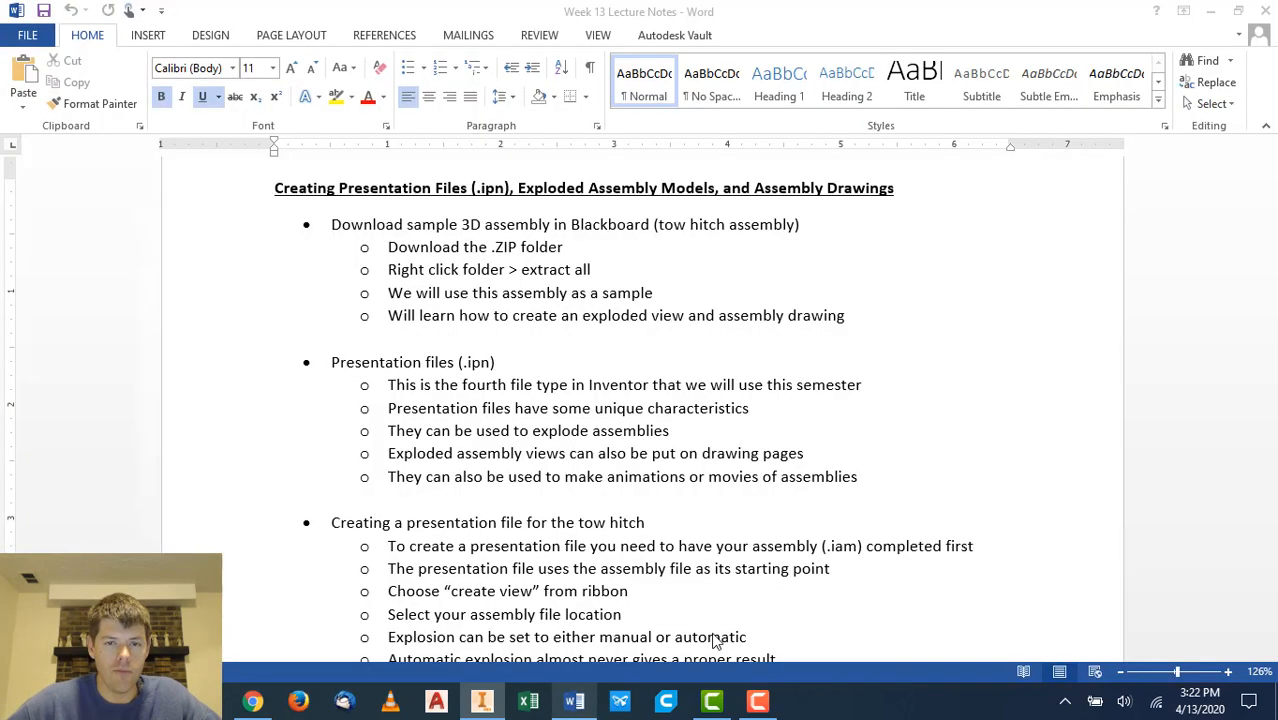
pyautogui.scroll(-3, 794, 430)
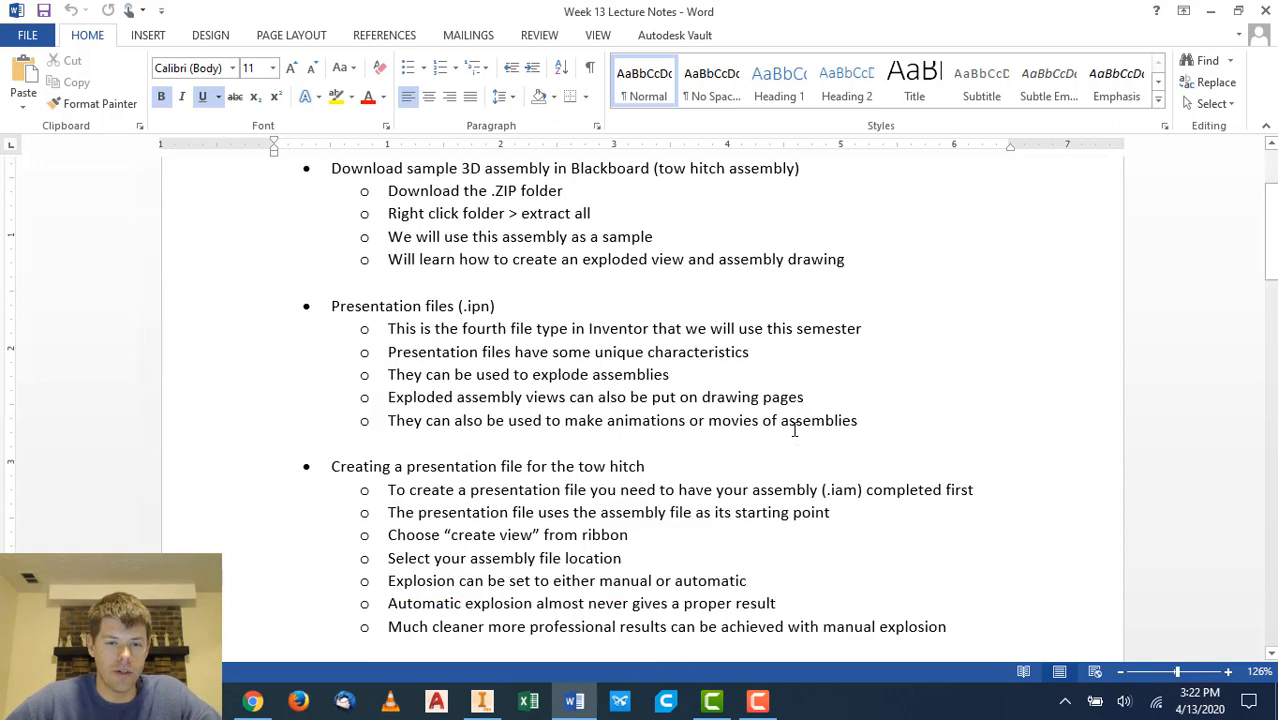
pyautogui.scroll(-2, 794, 430)
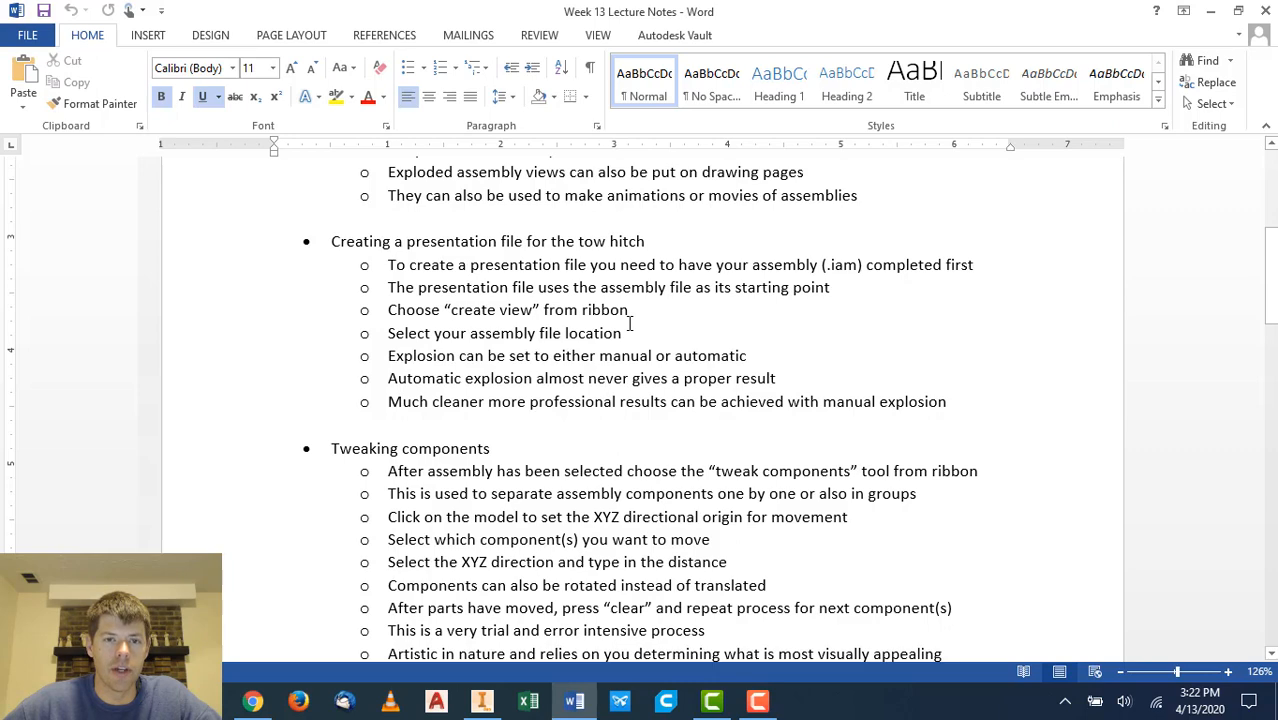
pyautogui.scroll(-2, 813, 409)
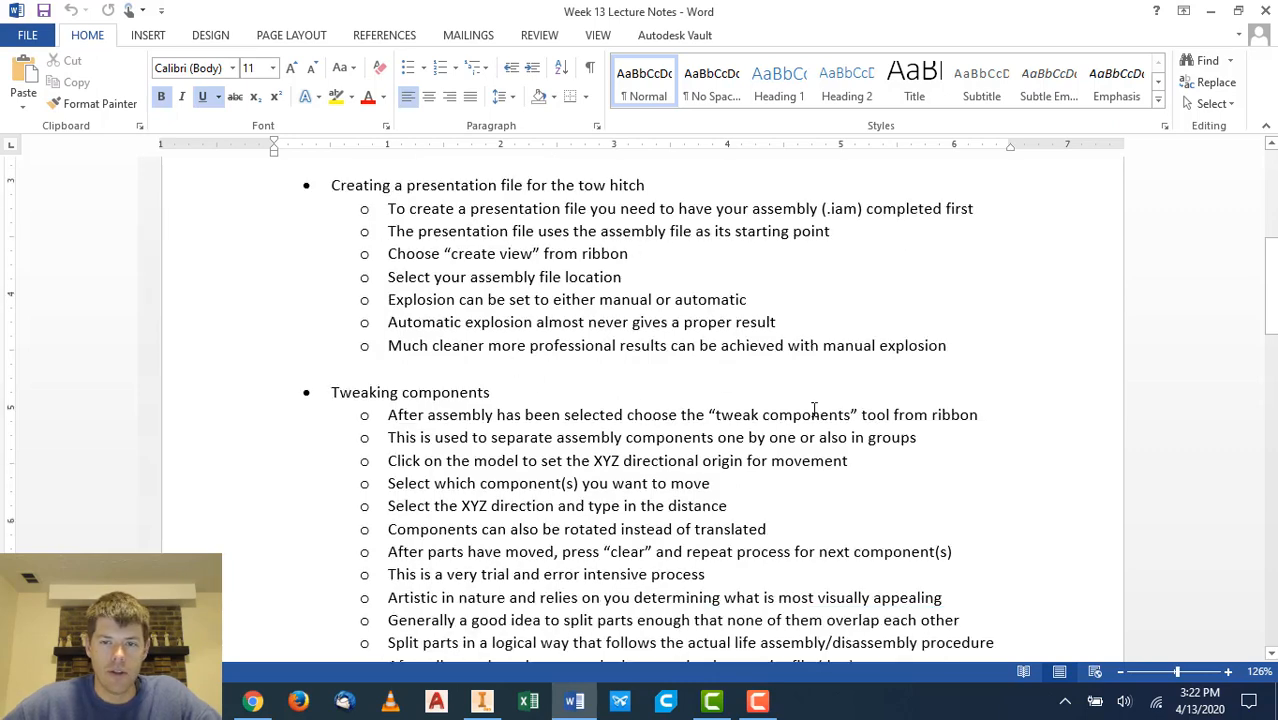
pyautogui.scroll(-1, 813, 409)
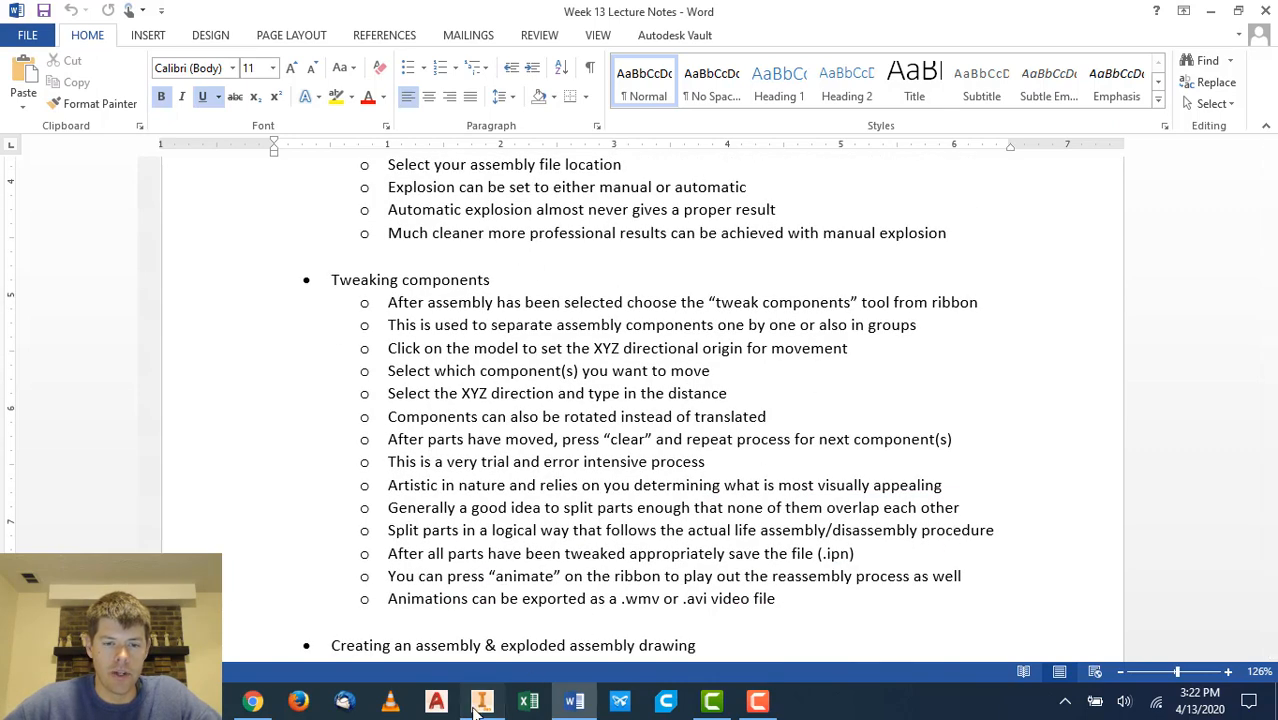
# - Start Tweak Components in the presentation and examine its mini-toolbar options without tweaking anything
pyautogui.click(481, 700)
pyautogui.click(348, 647)
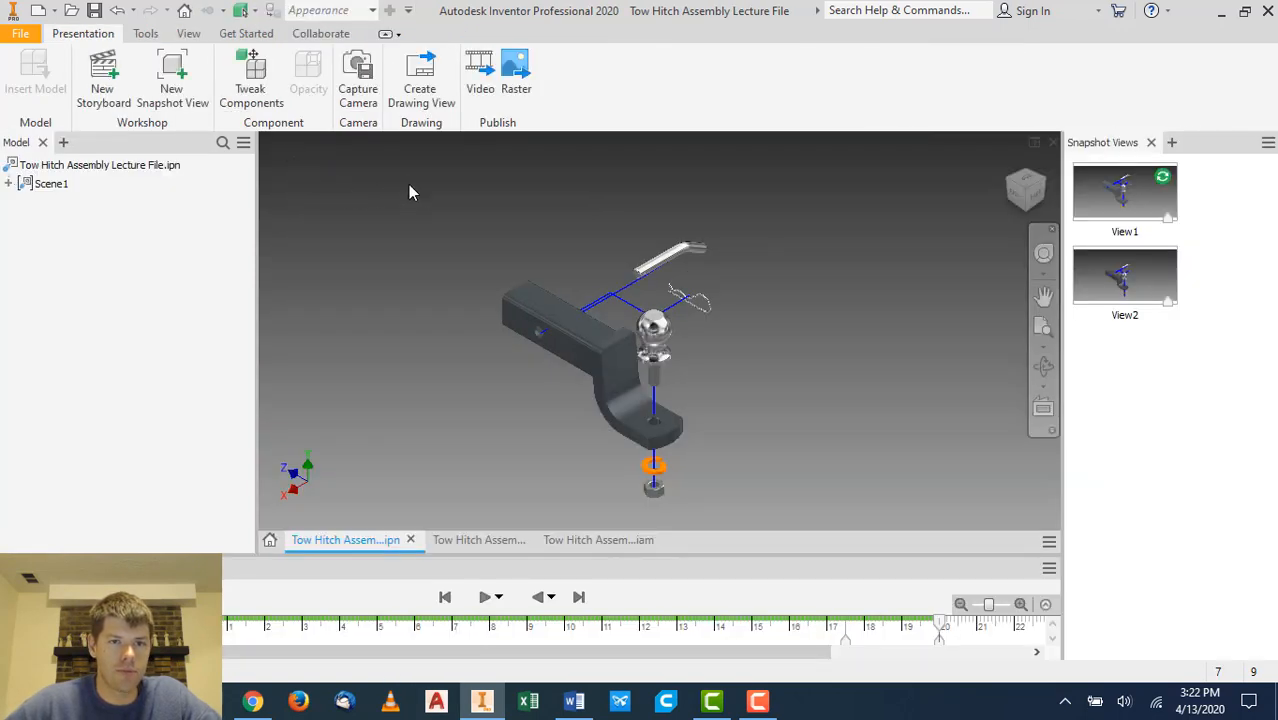
pyautogui.click(258, 85)
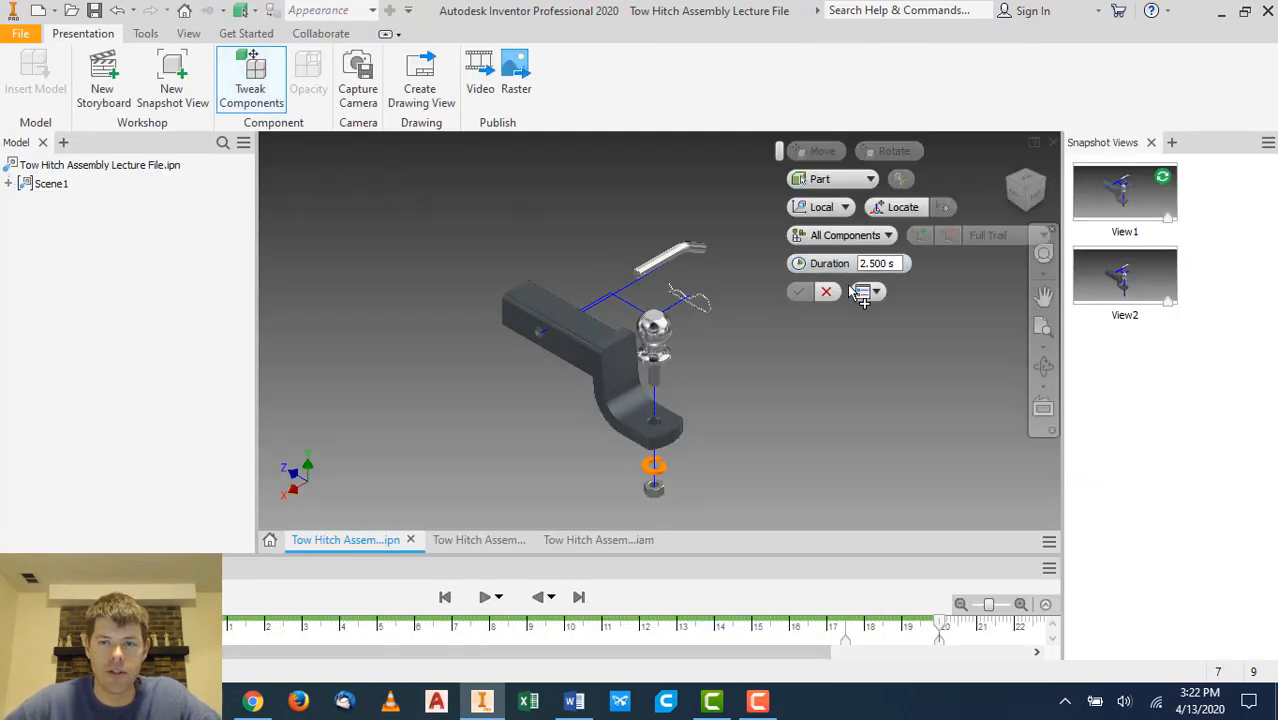
pyautogui.click(845, 207)
pyautogui.click(887, 235)
pyautogui.click(887, 235)
pyautogui.click(889, 241)
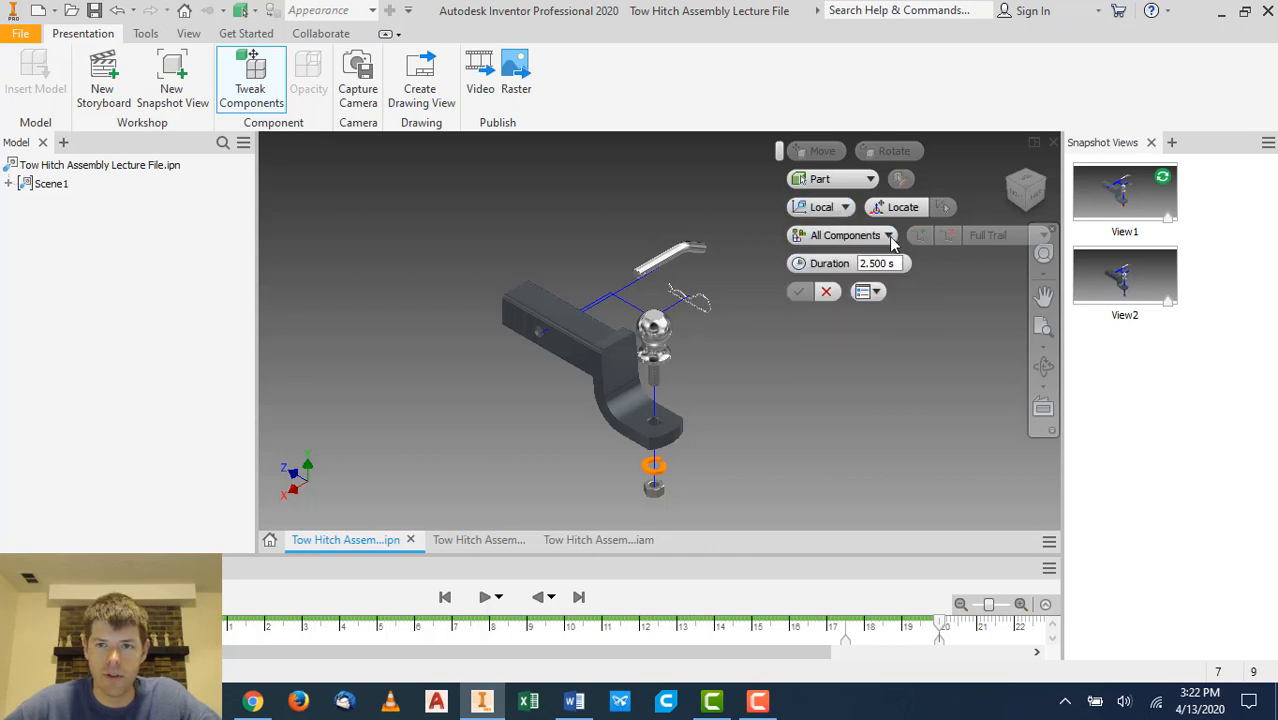
pyautogui.click(877, 292)
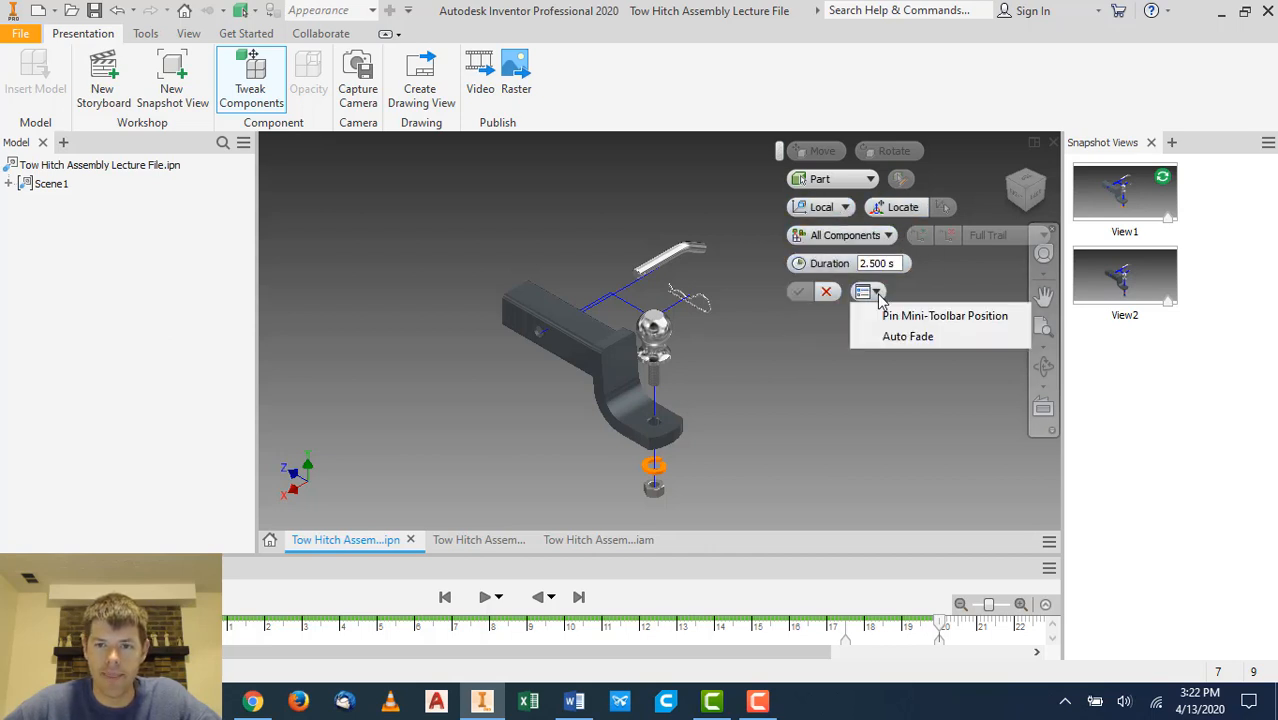
pyautogui.click(877, 292)
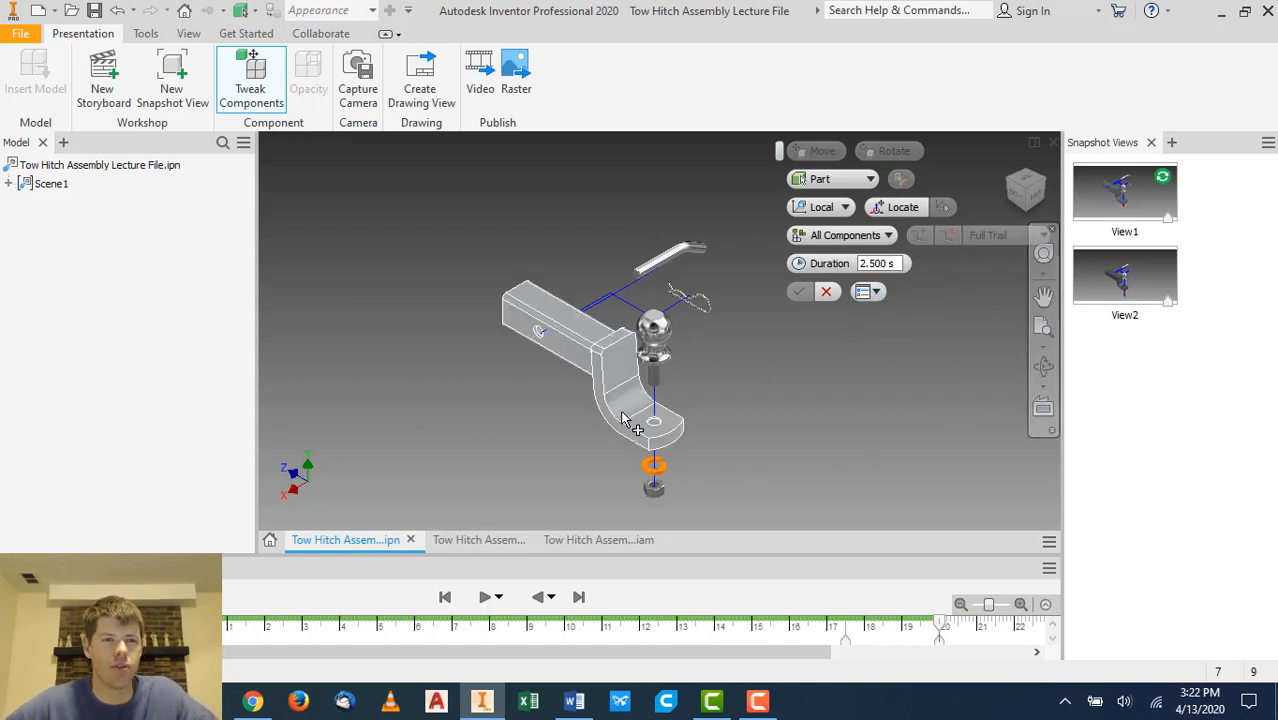
pyautogui.rightClick(563, 215)
pyautogui.click(472, 207)
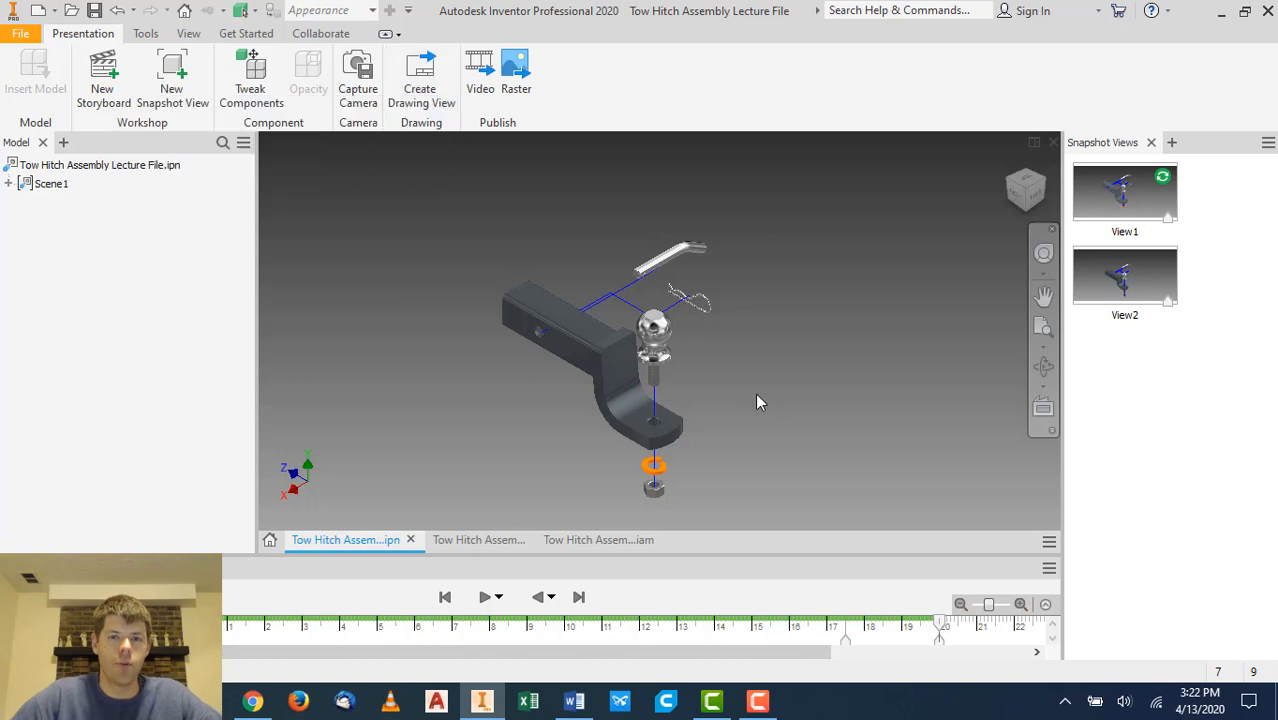
# - Create a drawing from the presentation using the Ivy Tech Inventor Template (in).idw, cancelling the view placement
pyautogui.click(420, 84)
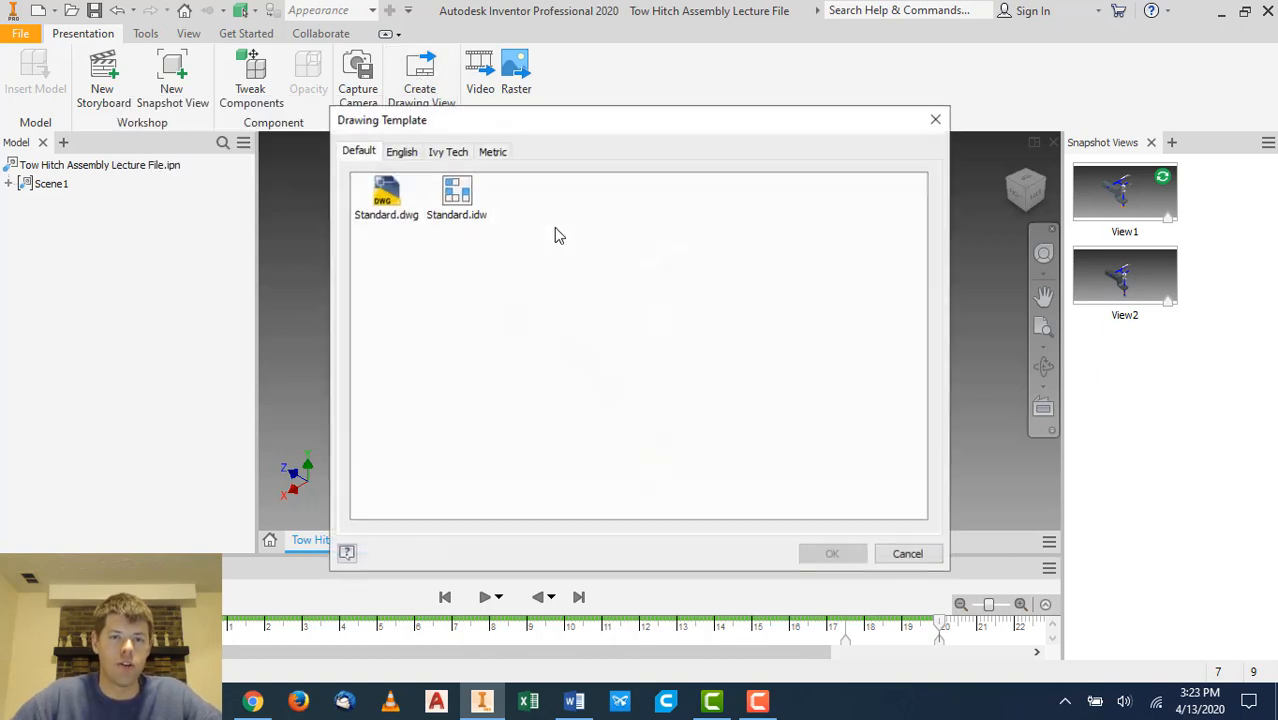
pyautogui.click(446, 152)
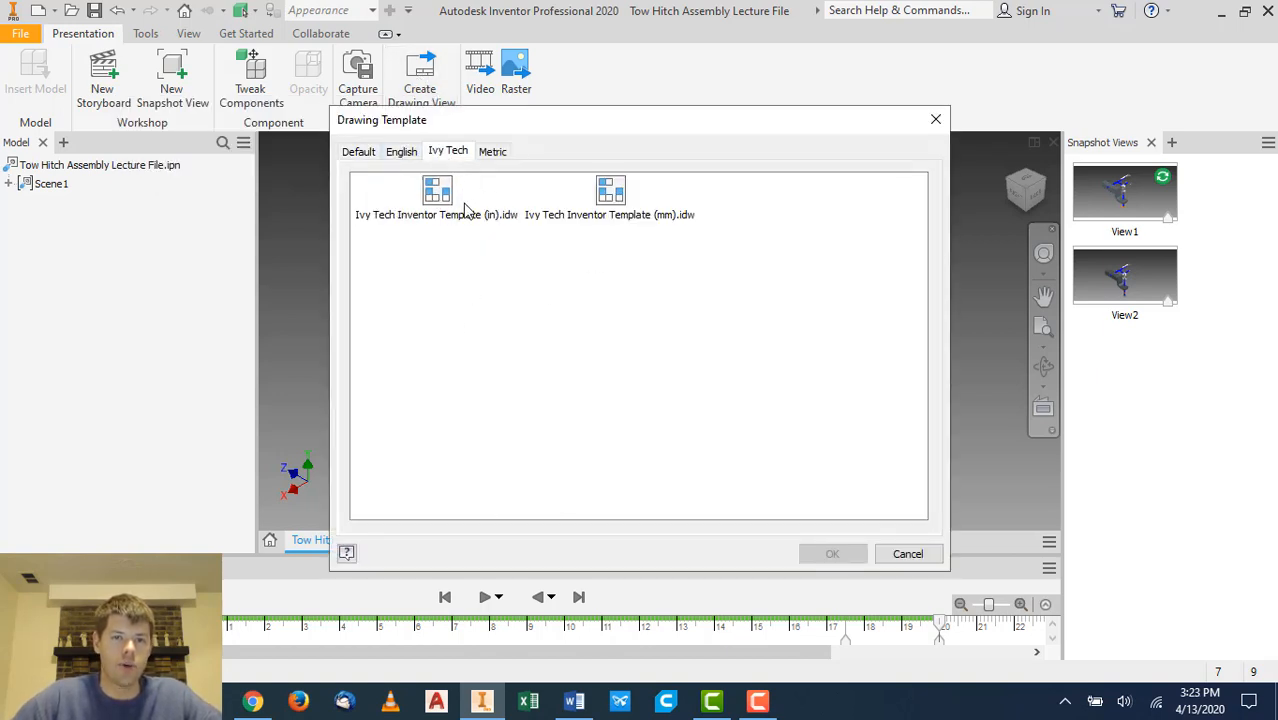
pyautogui.doubleClick(447, 200)
pyautogui.click(470, 382)
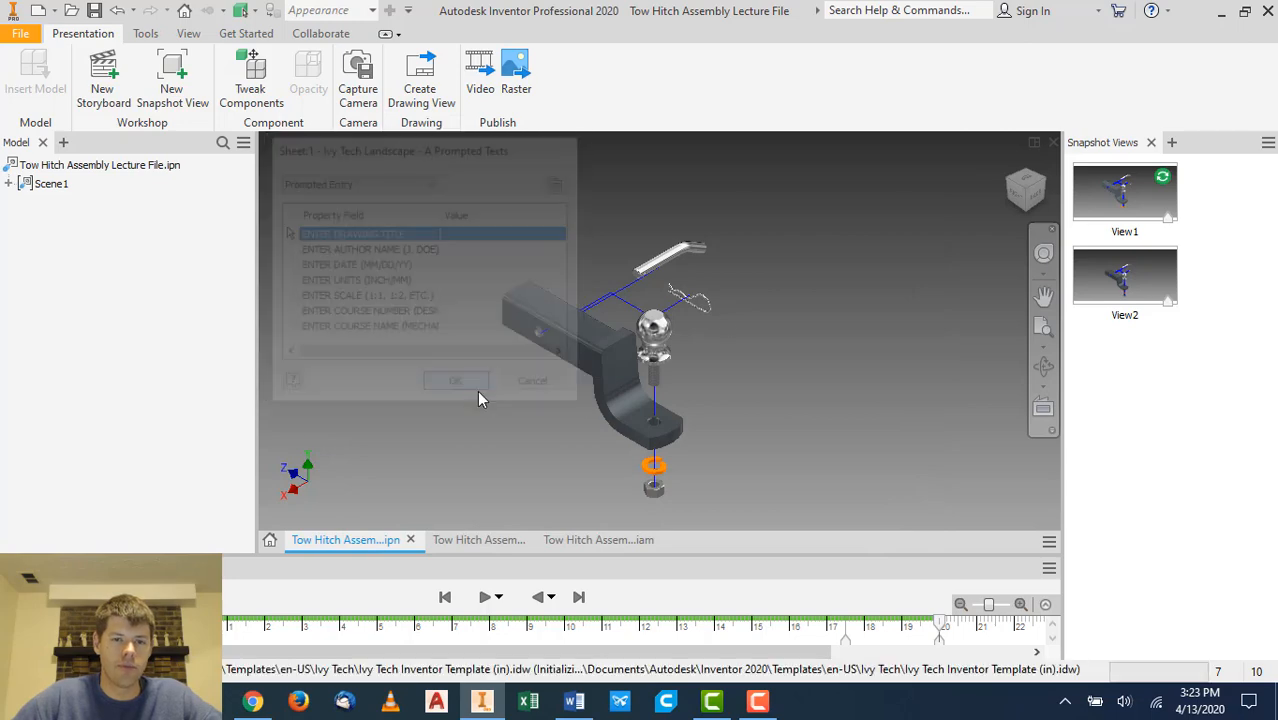
pyautogui.click(556, 419)
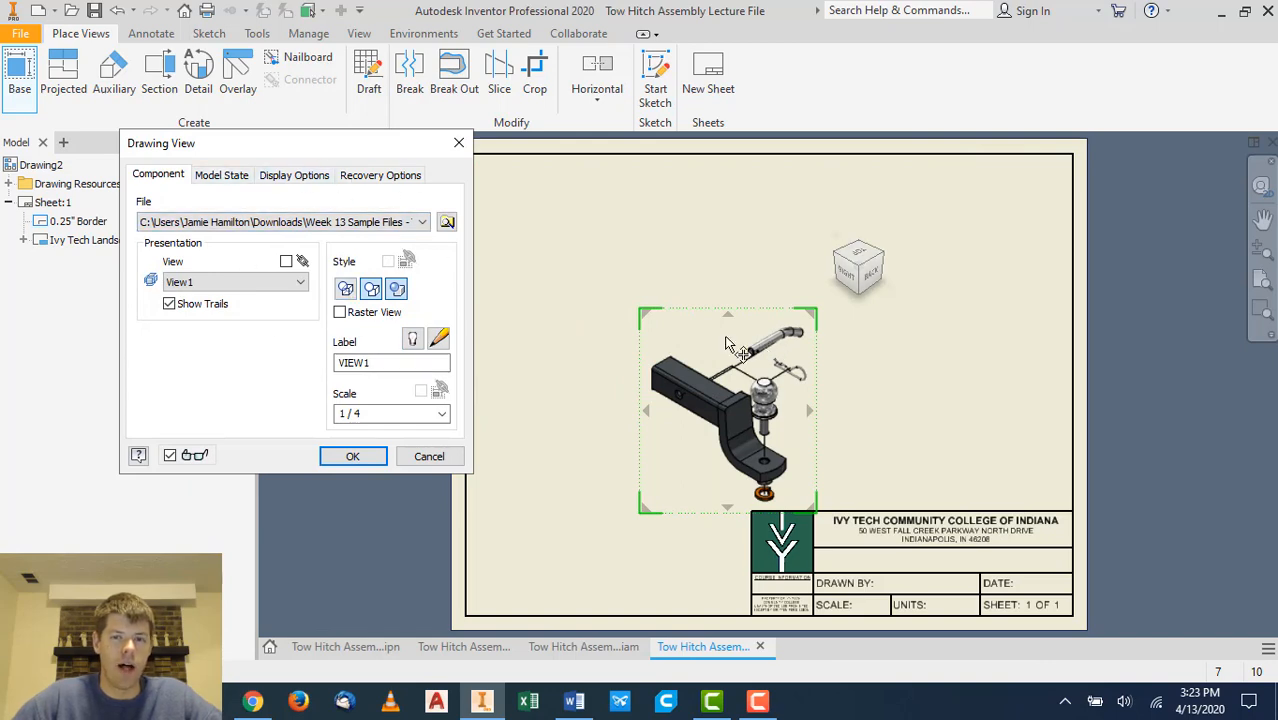
pyautogui.moveTo(729, 345); pyautogui.dragTo(627, 272)
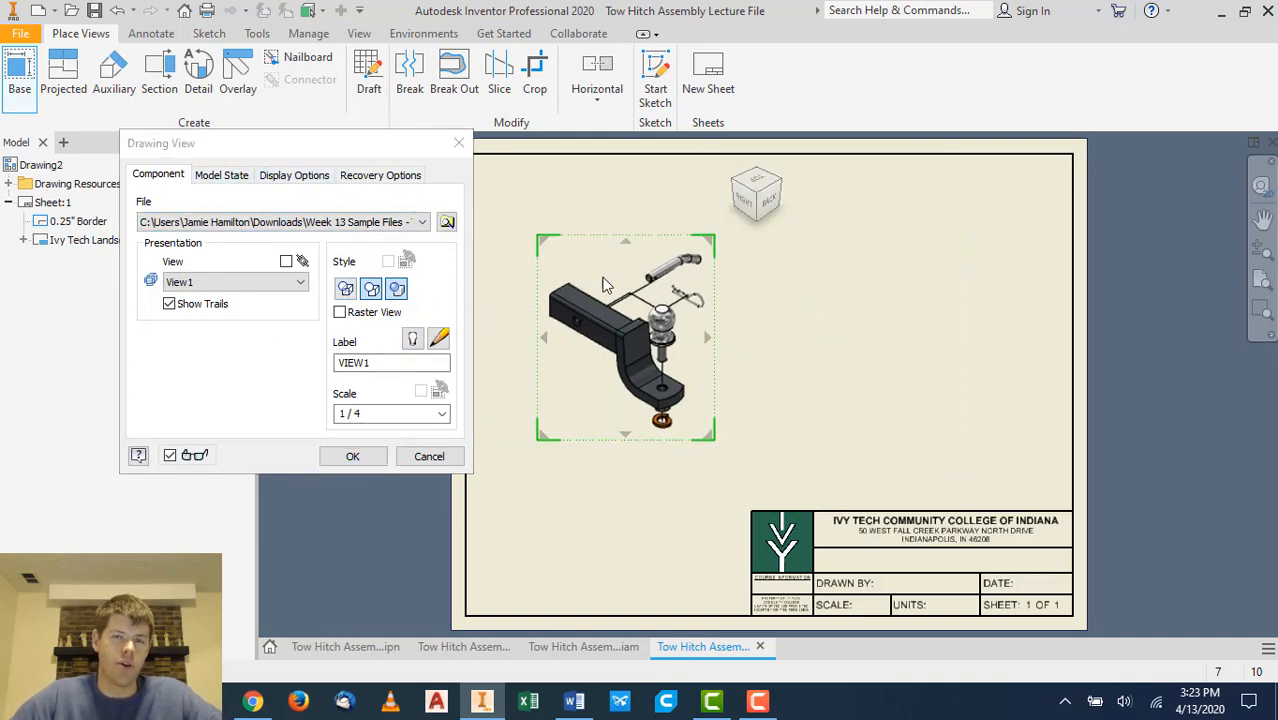
pyautogui.click(429, 456)
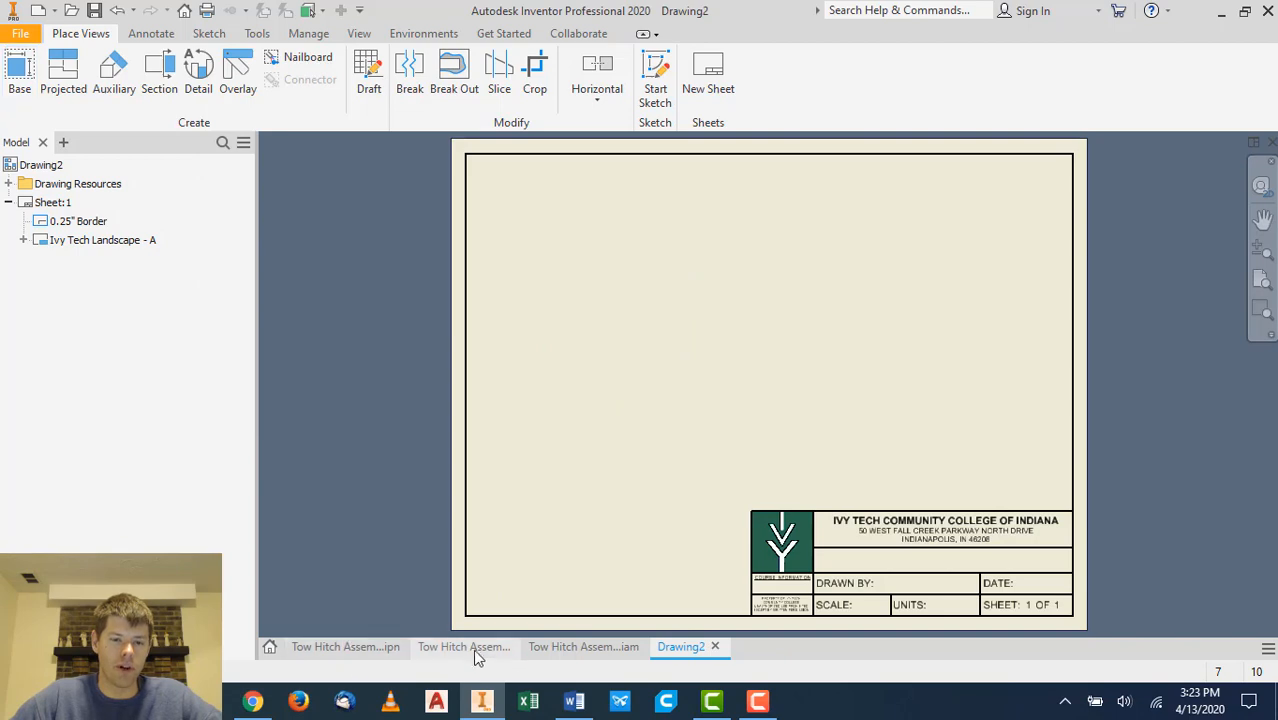
pyautogui.click(470, 647)
pyautogui.click(81, 33)
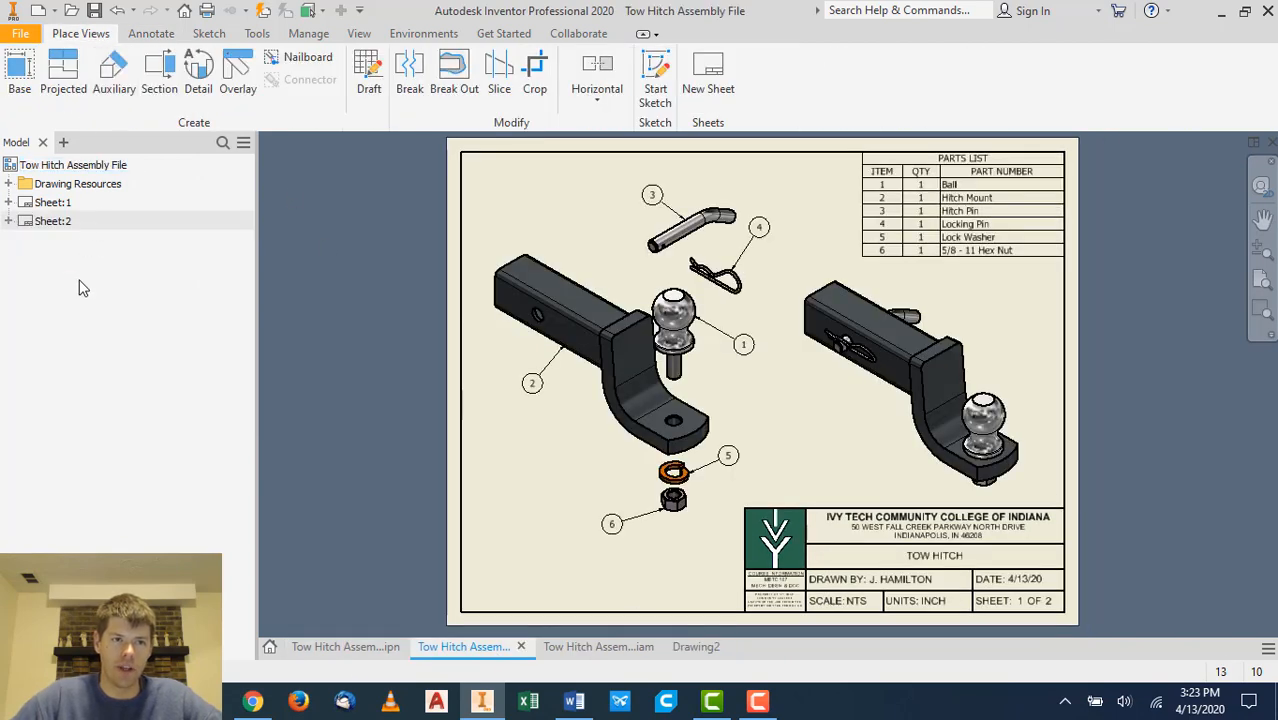
pyautogui.click(30, 78)
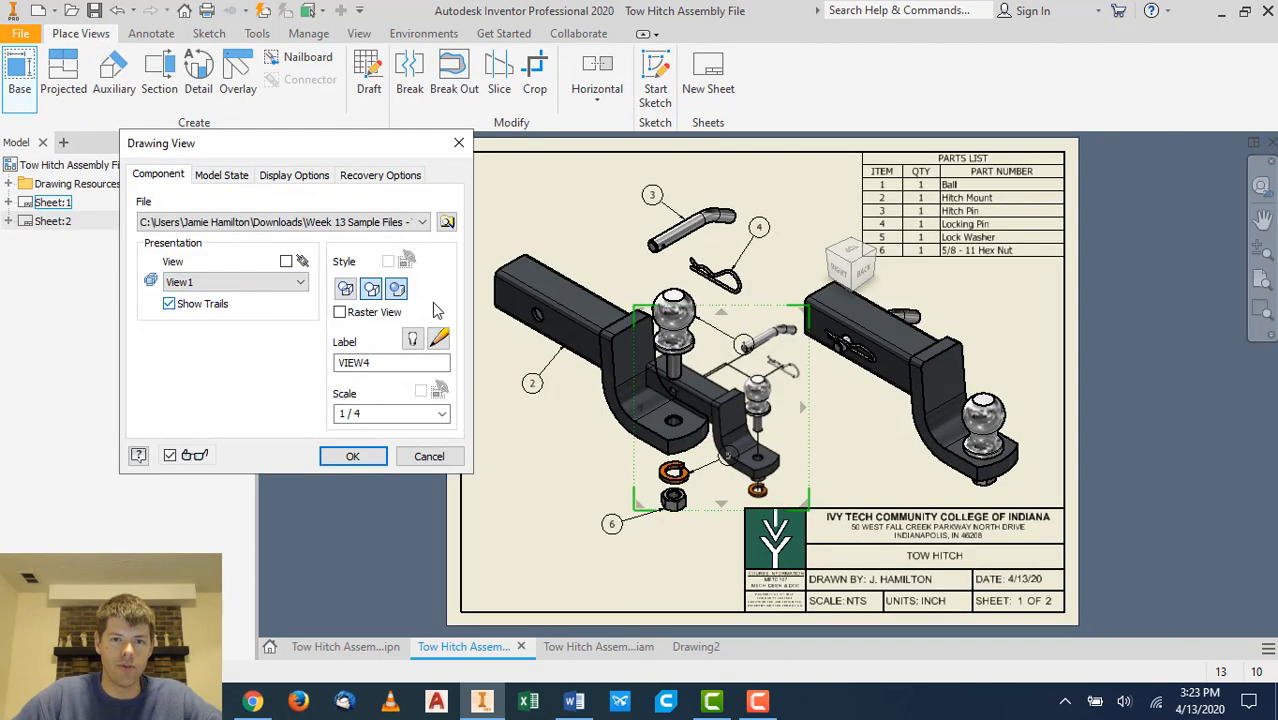
pyautogui.click(446, 221)
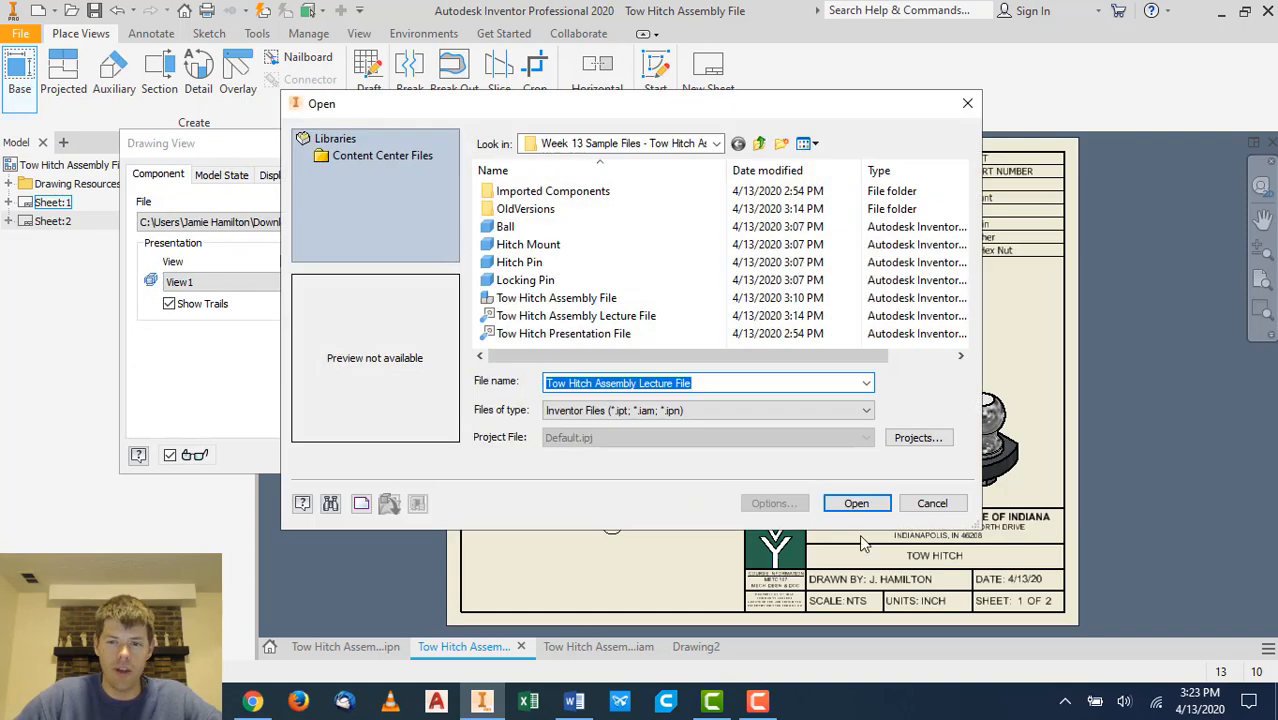
pyautogui.click(931, 505)
pyautogui.click(425, 452)
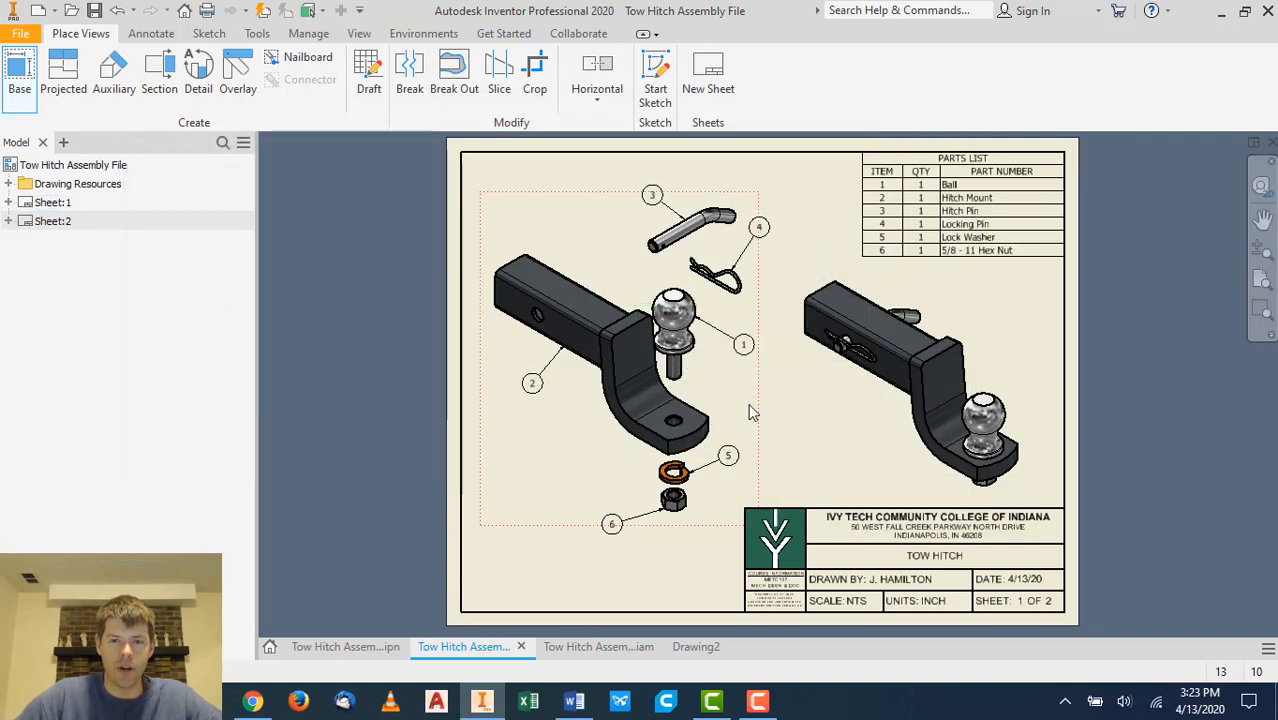
pyautogui.click(376, 646)
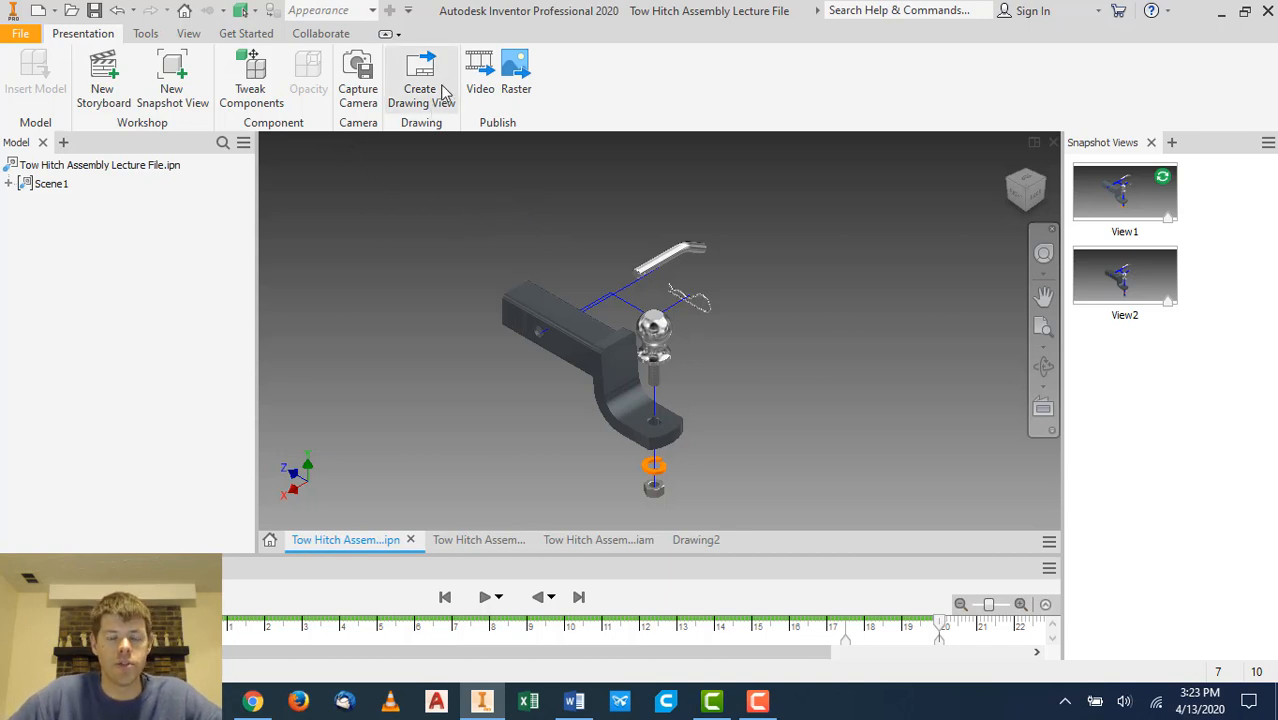
# - Orbit the exploded presentation and open the Publish to Video options, closing them without publishing
pyautogui.scroll(-5, 655, 425)
pyautogui.scroll(4, 653, 424)
pyautogui.moveTo(776, 368)
pyautogui.mouseDown(button='middle')
pyautogui.moveTo(770, 332)
pyautogui.moveTo(772, 345)
pyautogui.mouseUp(button='middle')
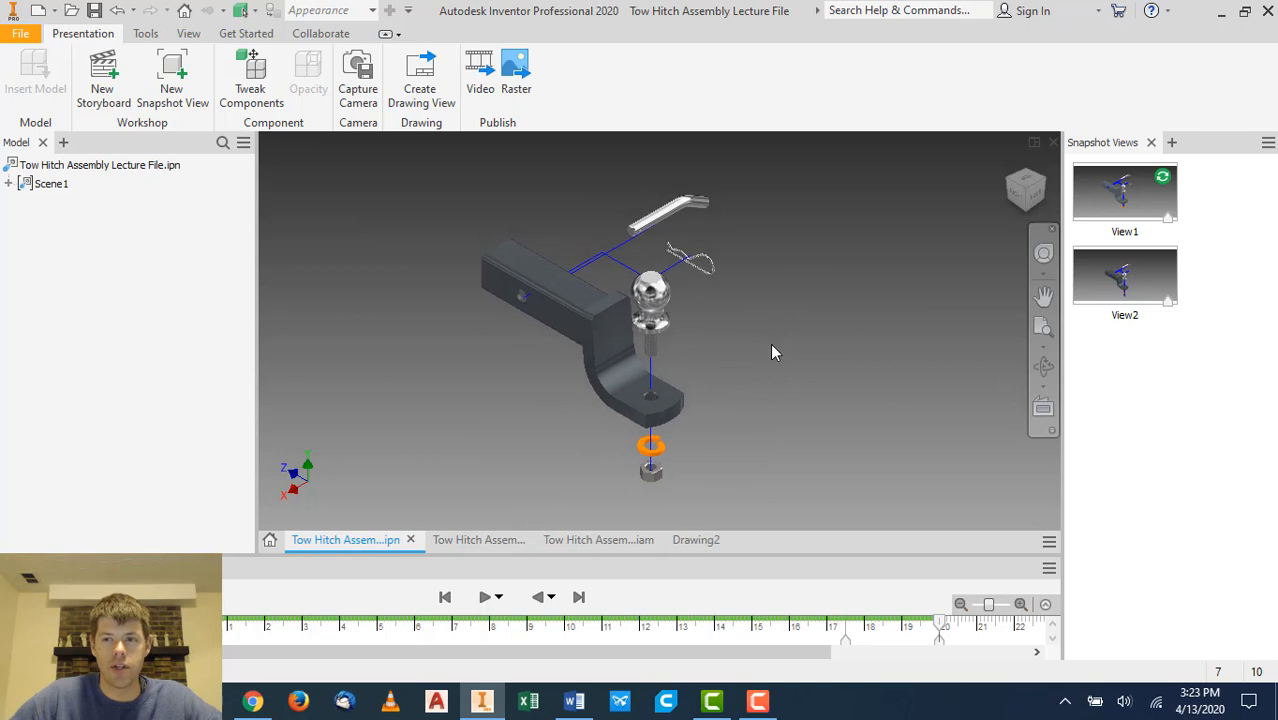
pyautogui.click(484, 87)
pyautogui.moveTo(449, 142); pyautogui.dragTo(326, 97)
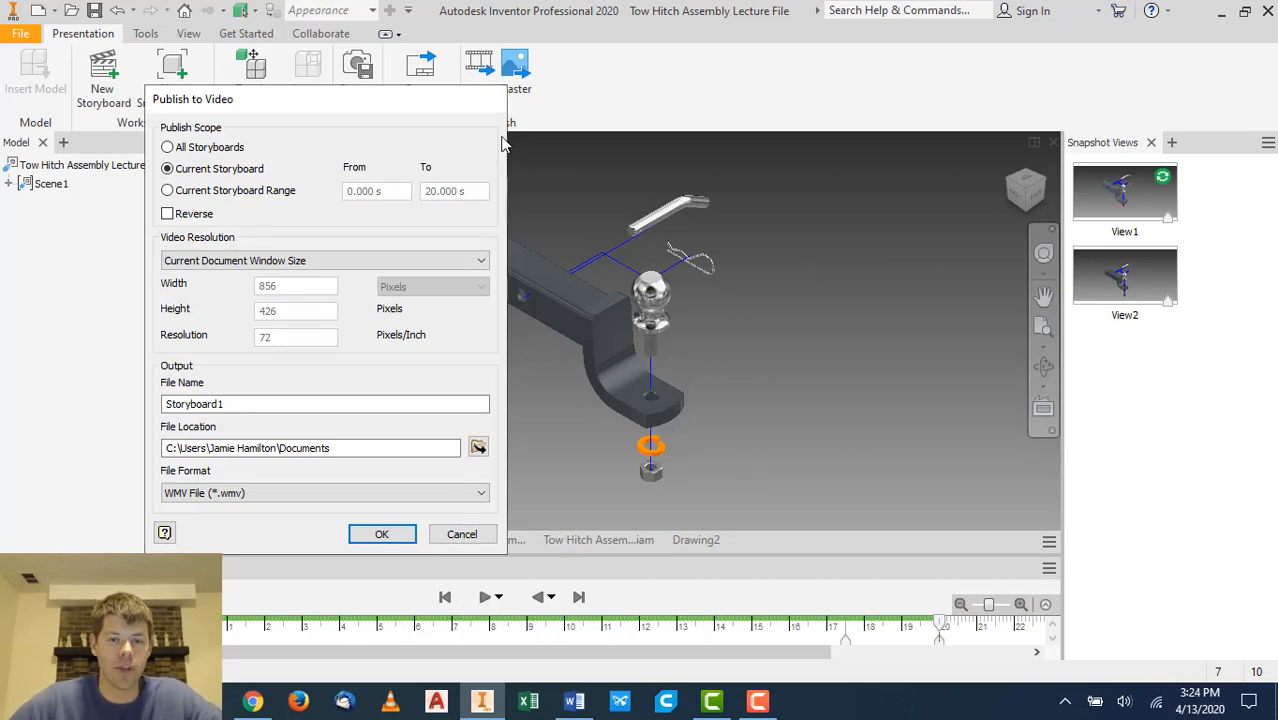
pyautogui.click(492, 98)
# - Review the lecture notes on exporting animations and creating assembly and exploded assembly drawings
pyautogui.click(572, 702)
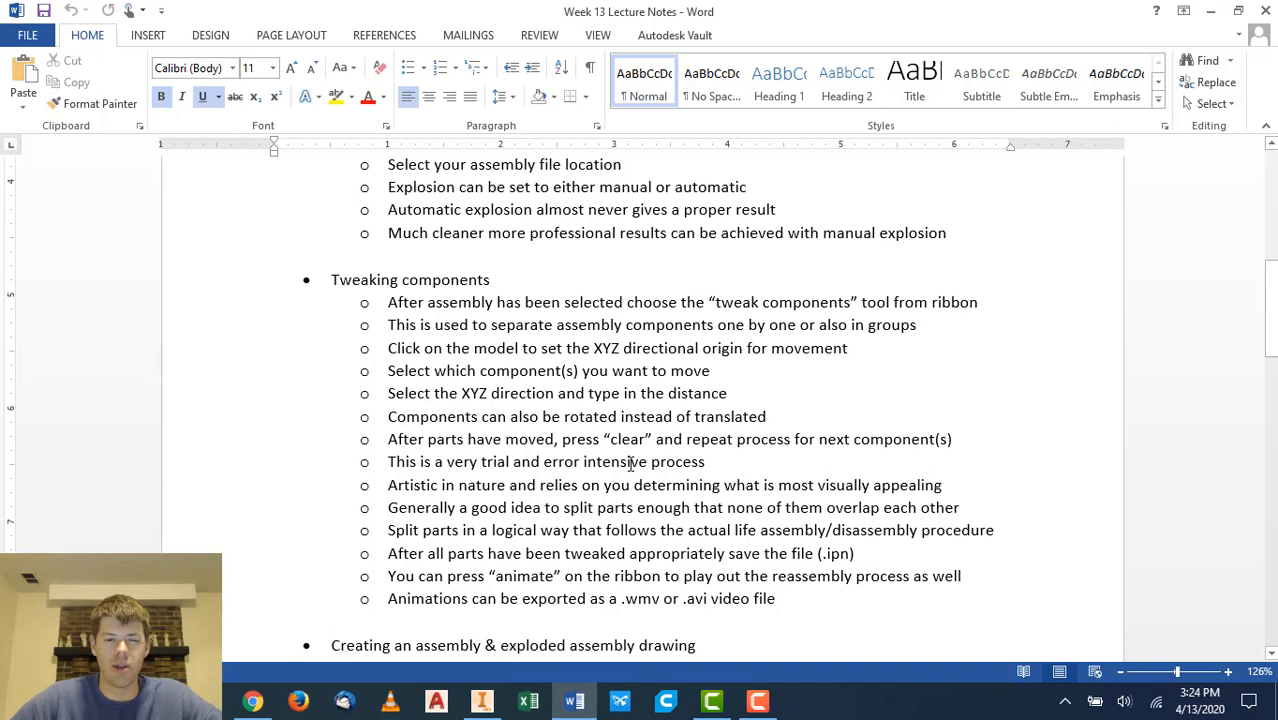
pyautogui.scroll(-8, 661, 380)
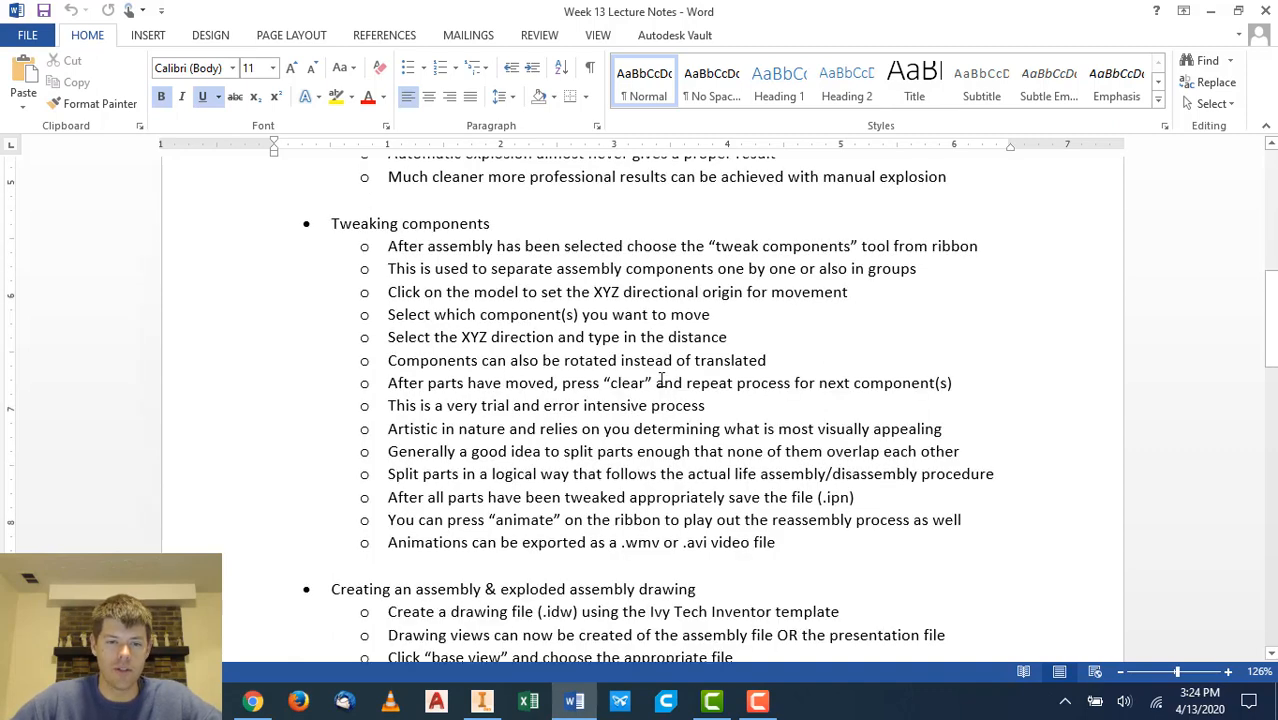
pyautogui.scroll(-2, 660, 387)
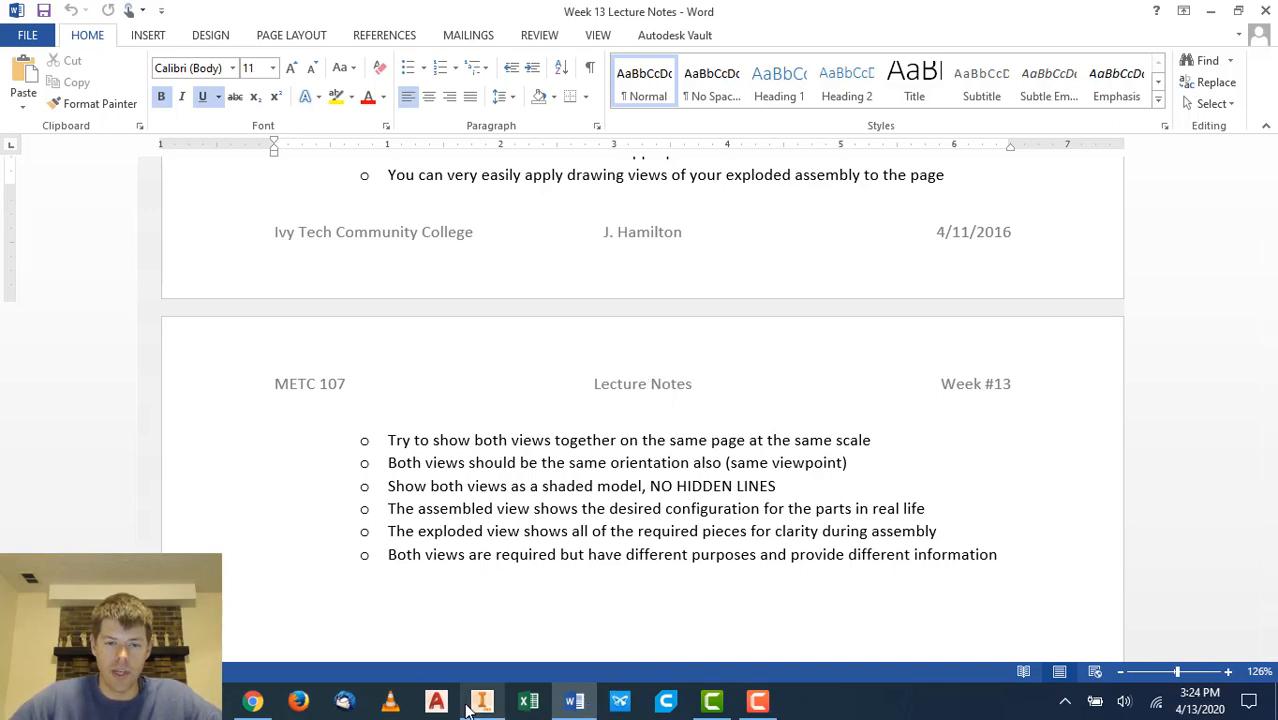
pyautogui.click(482, 700)
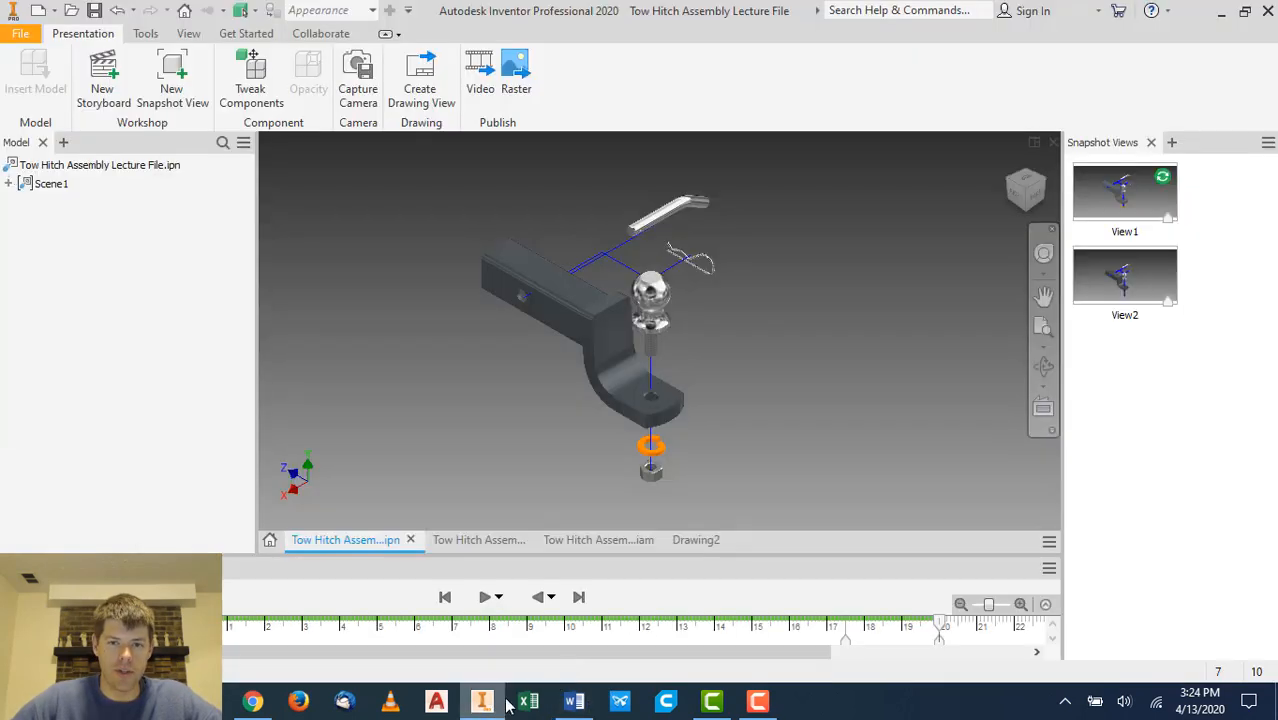
# - Open the sample drawing and delete its exploded view, assembled view and parts list from the sheet
pyautogui.click(503, 539)
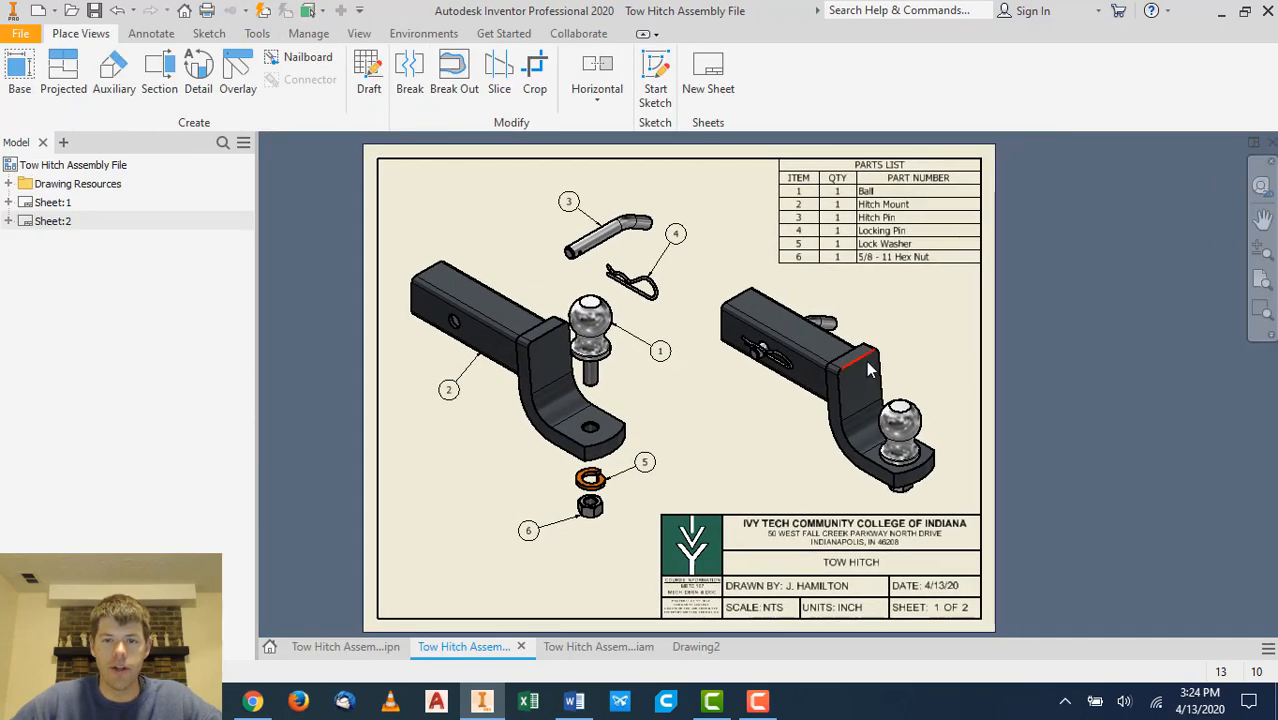
pyautogui.doubleClick(948, 345)
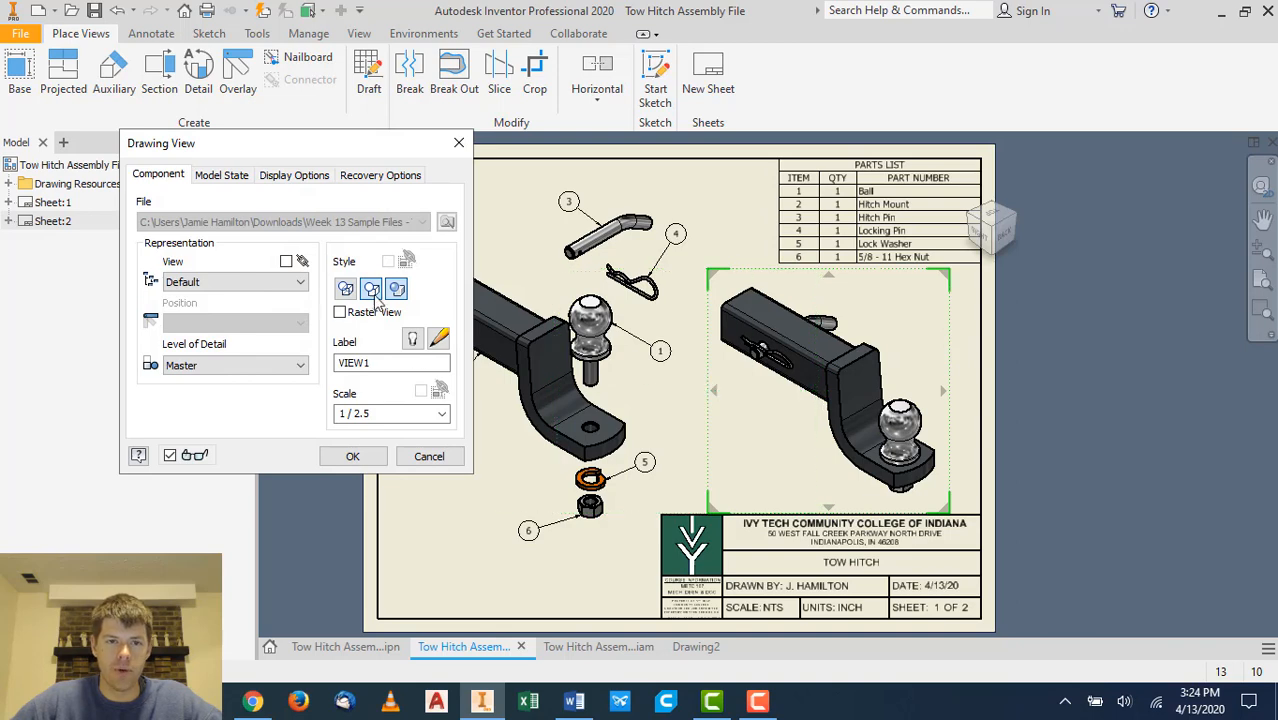
pyautogui.click(363, 464)
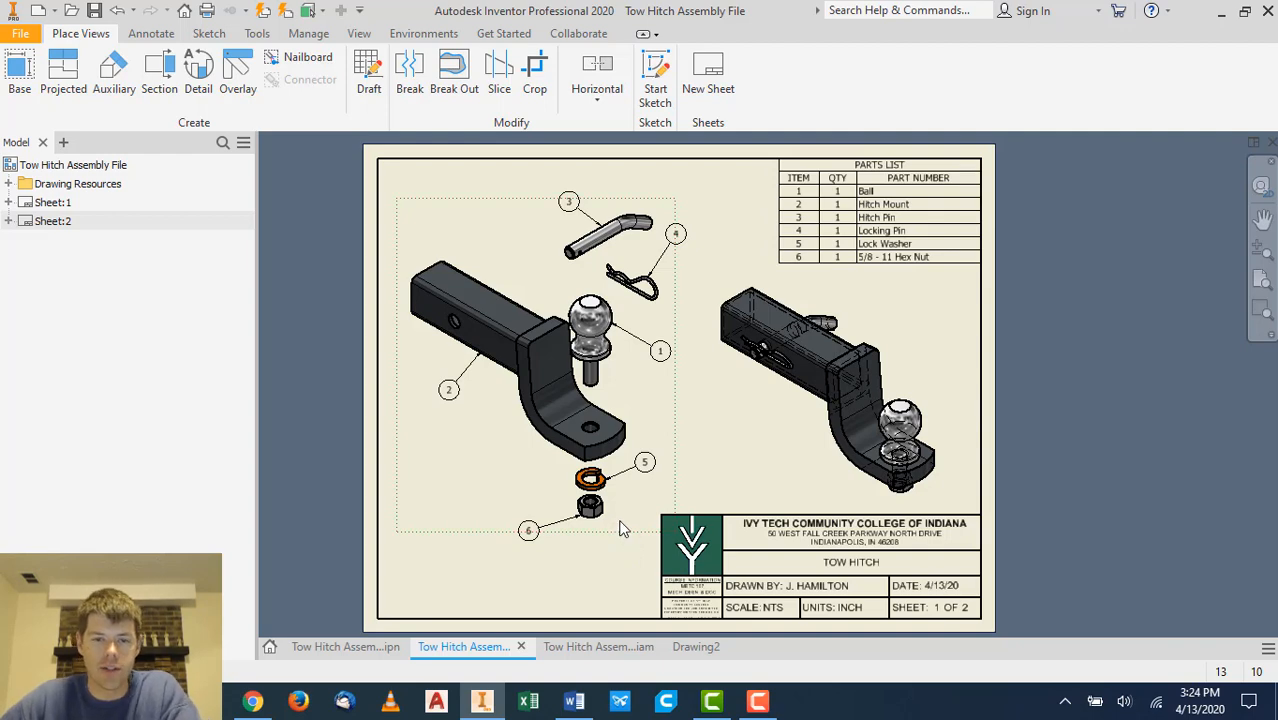
pyautogui.press('Delete')
pyautogui.click(619, 384)
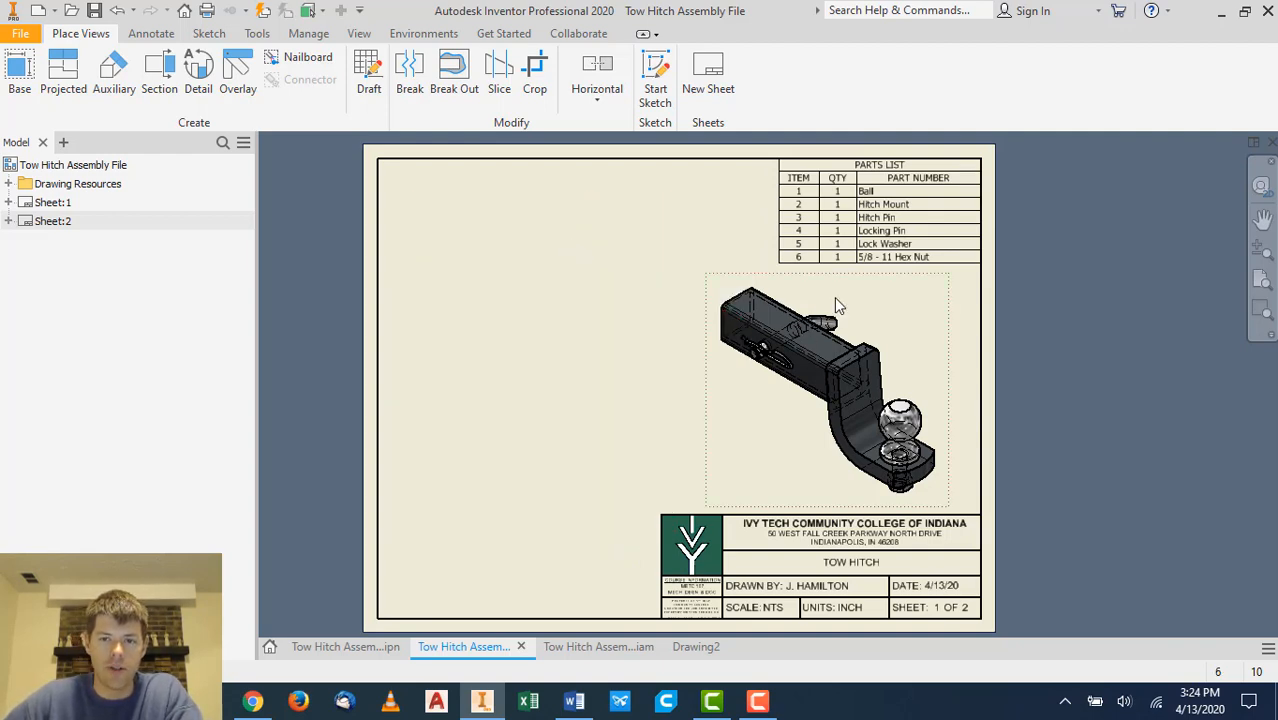
pyautogui.press('Delete')
pyautogui.click(617, 385)
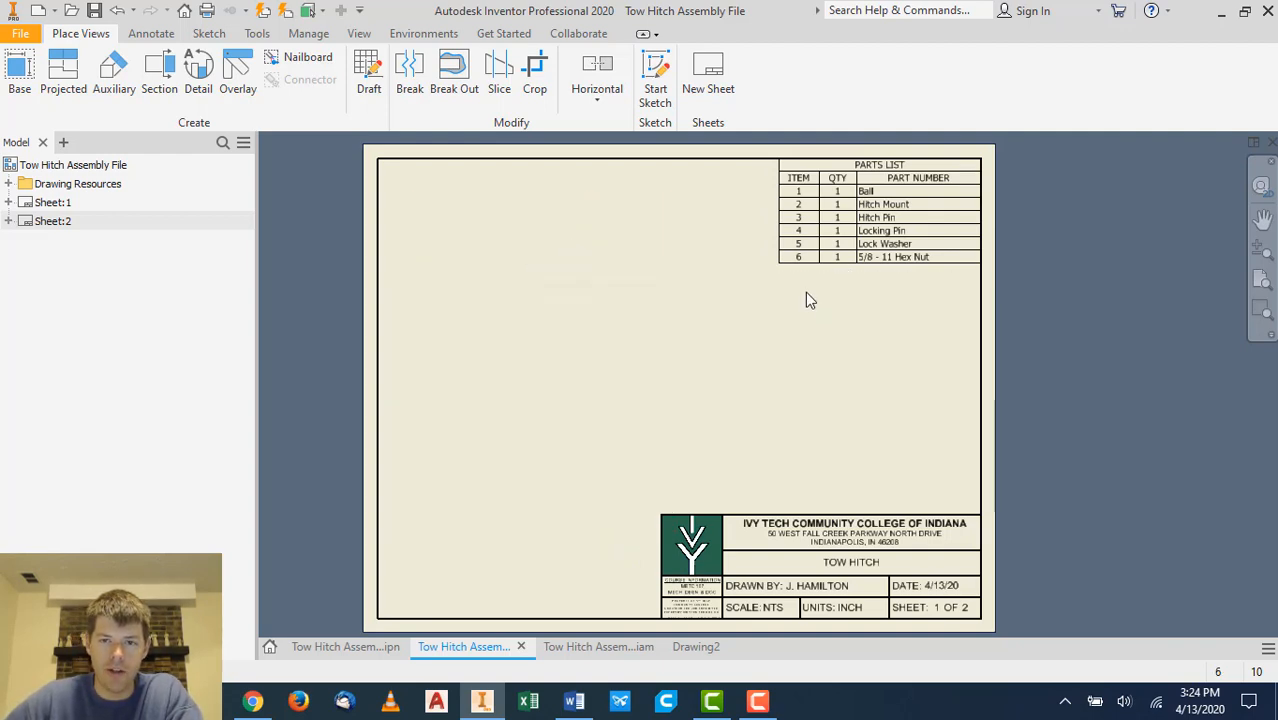
pyautogui.click(812, 258)
pyautogui.press('Delete')
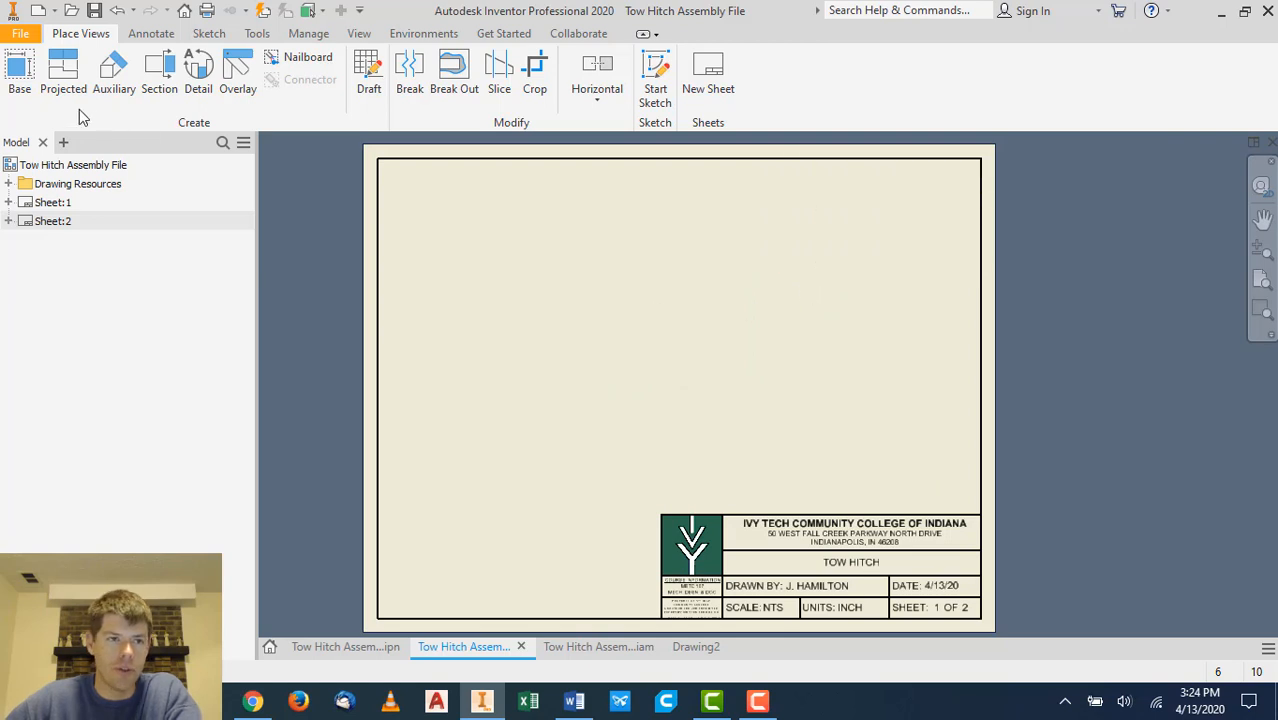
# - Place a base view of presentation View1 at 1/4 scale in Right orientation with projected top, side and isometric views
pyautogui.click(17, 84)
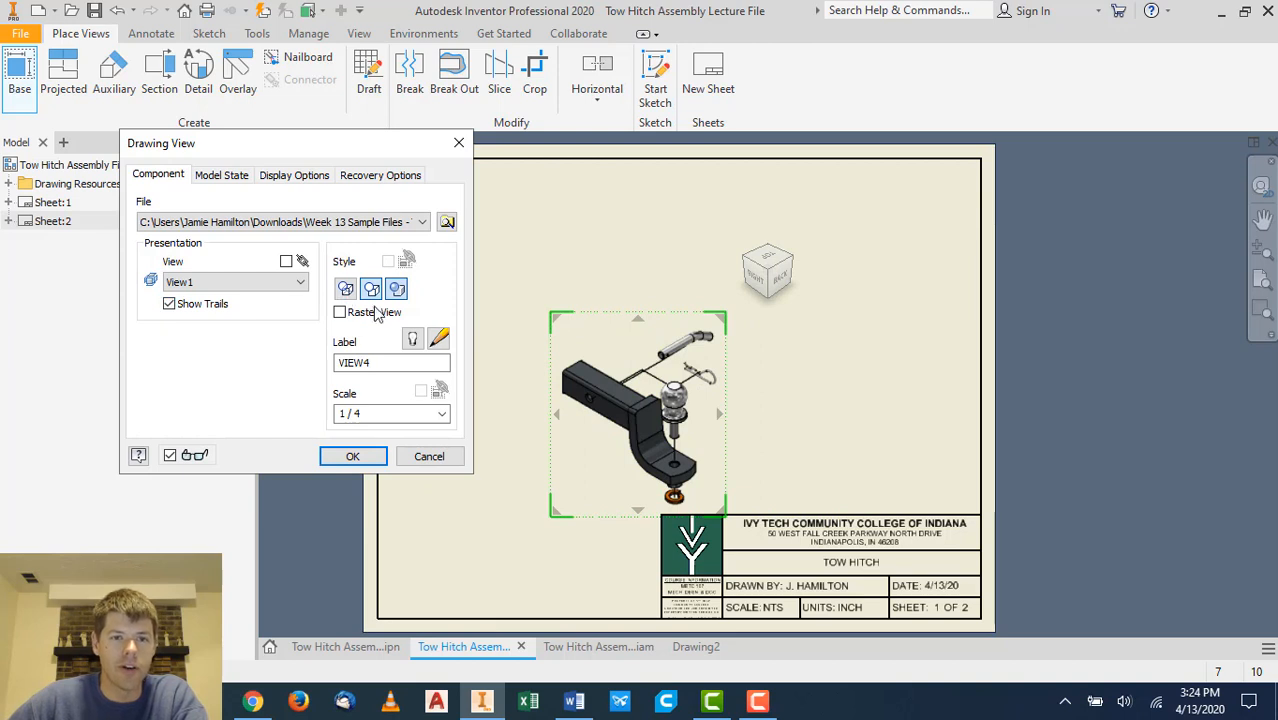
pyautogui.click(755, 280)
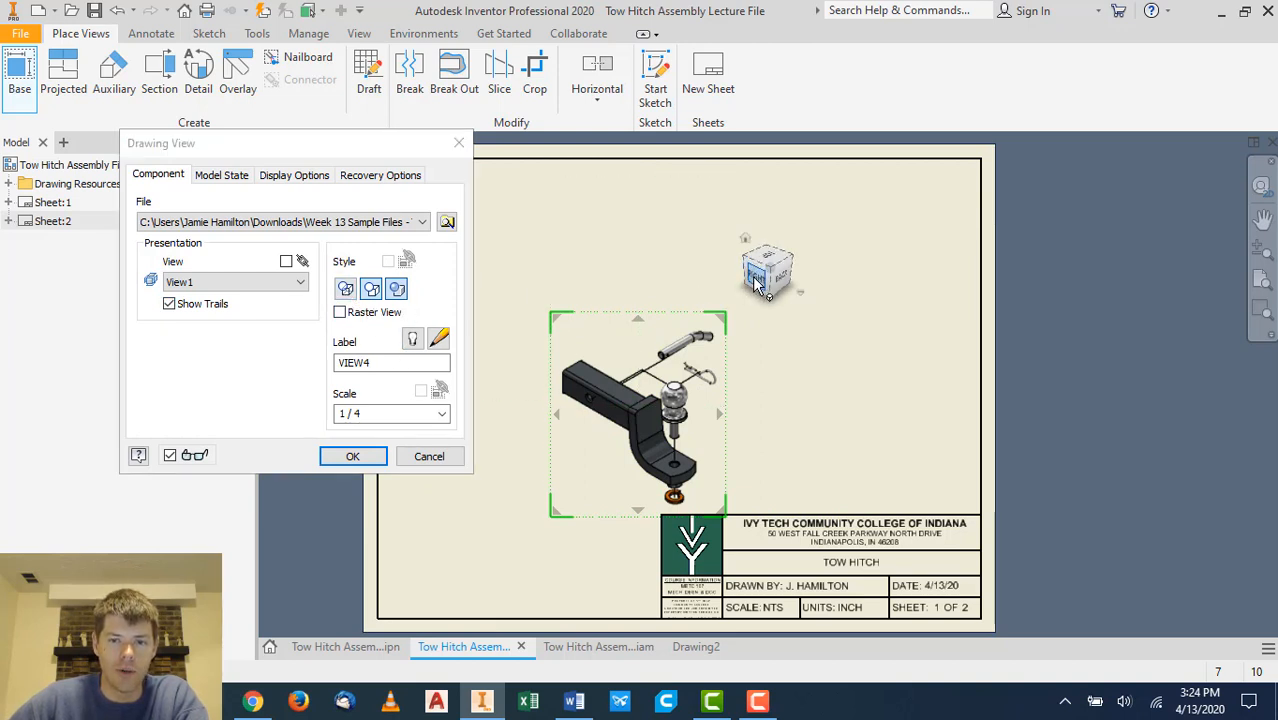
pyautogui.click(900, 413)
pyautogui.click(653, 220)
pyautogui.click(880, 222)
pyautogui.rightClick(884, 229)
pyautogui.click(962, 214)
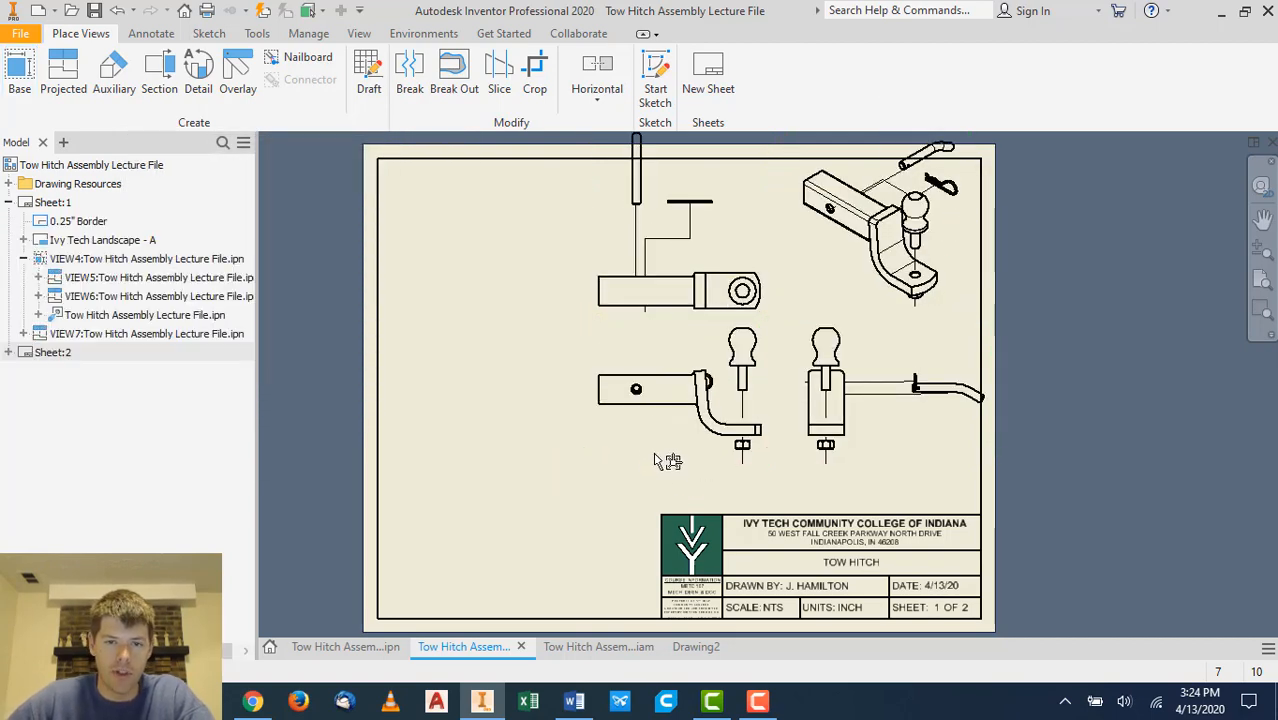
# - Rearrange the base, top, side and isometric views on the sheet
pyautogui.click(676, 455)
pyautogui.moveTo(562, 484); pyautogui.dragTo(513, 505)
pyautogui.moveTo(590, 325); pyautogui.dragTo(600, 360)
pyautogui.moveTo(831, 290); pyautogui.dragTo(820, 336)
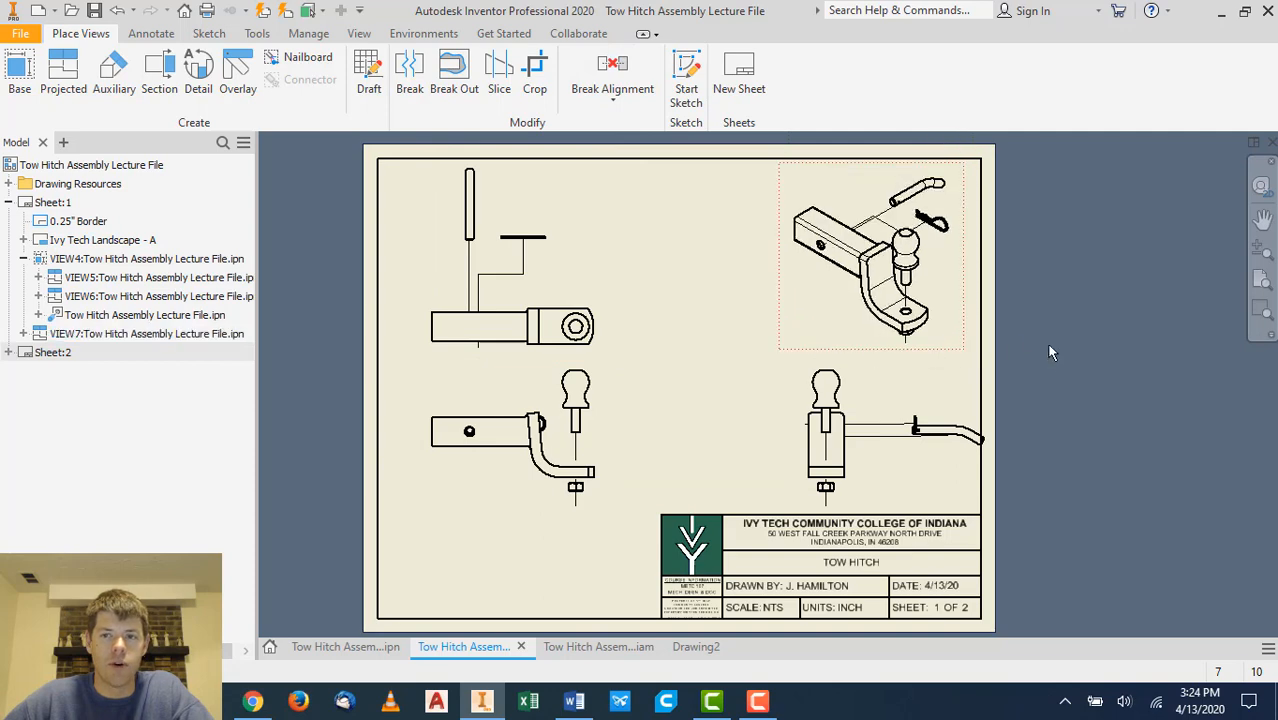
pyautogui.click(896, 484)
pyautogui.moveTo(900, 500); pyautogui.dragTo(844, 500)
pyautogui.click(1093, 455)
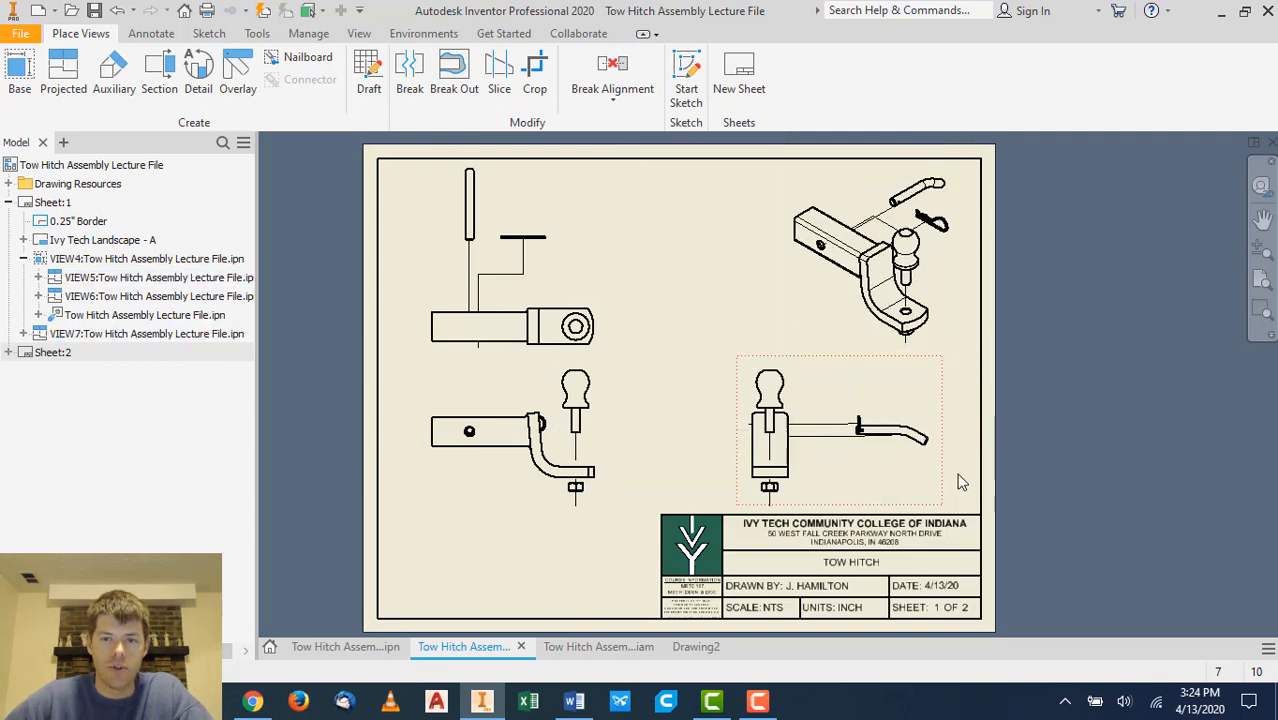
# - Dimension the width of the hitch mount's rounded end in the top view
pyautogui.click(817, 460)
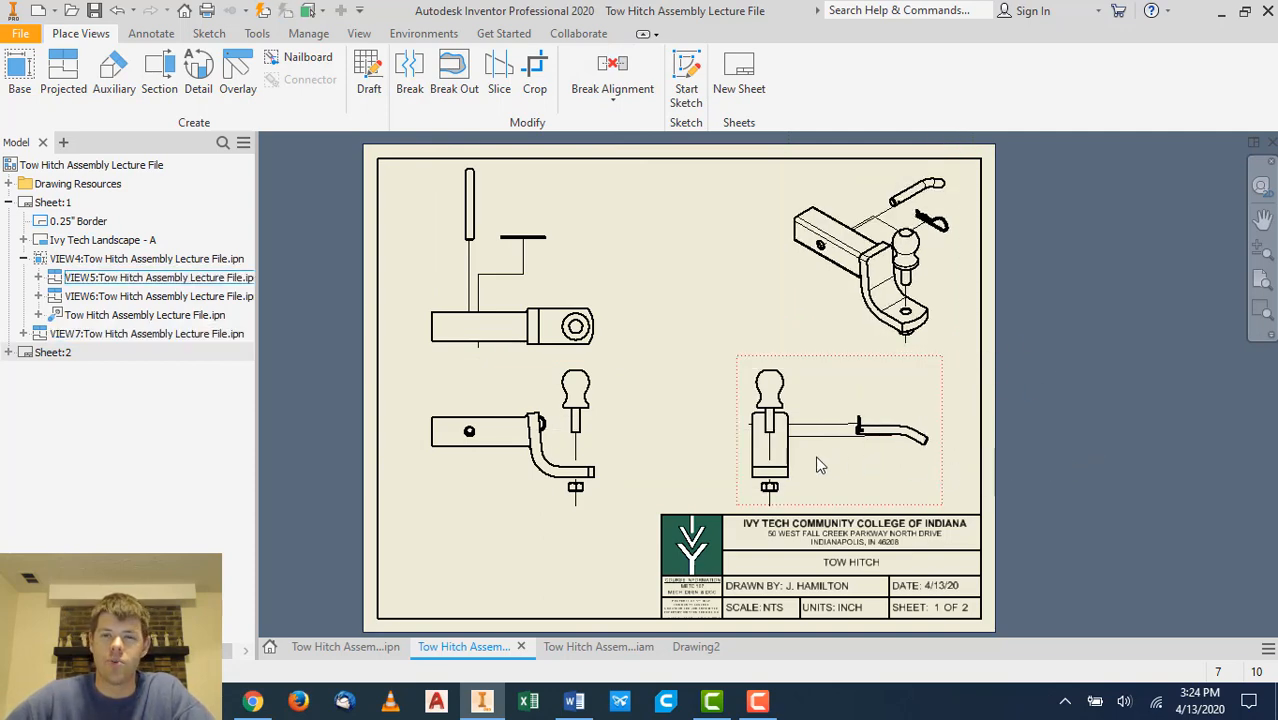
pyautogui.press('Escape')
pyautogui.click(868, 399)
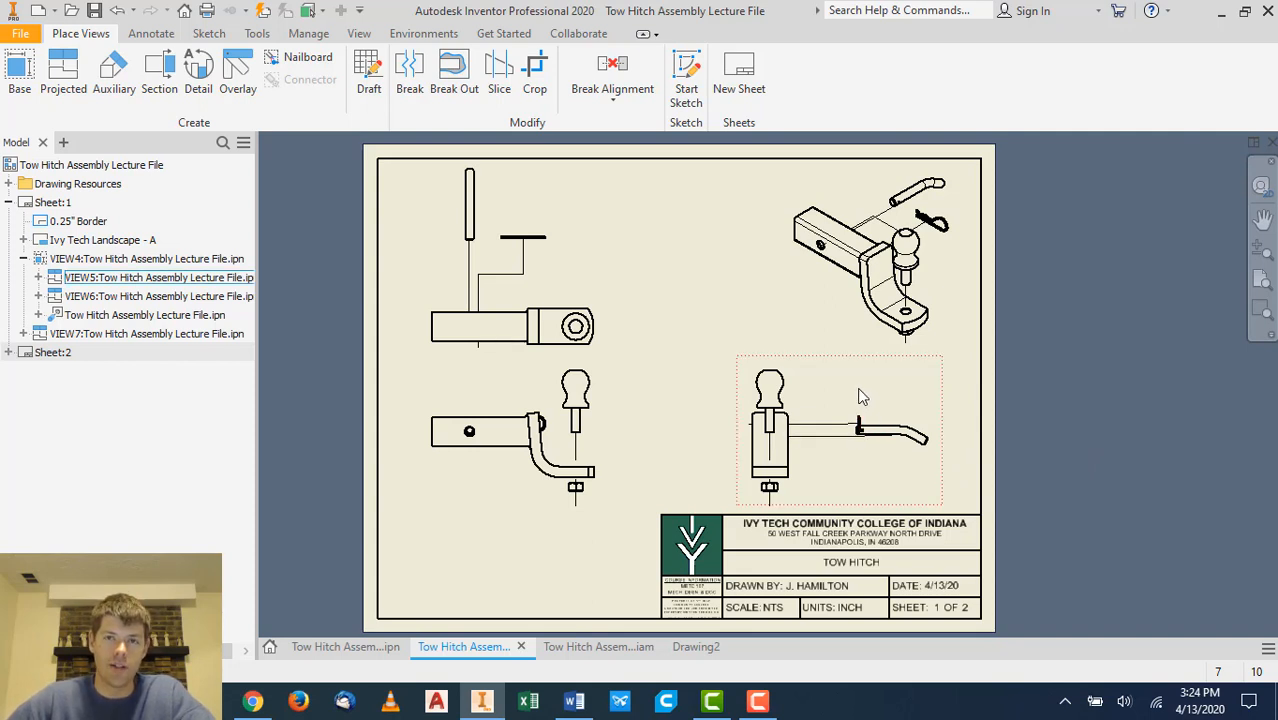
pyautogui.press('Escape')
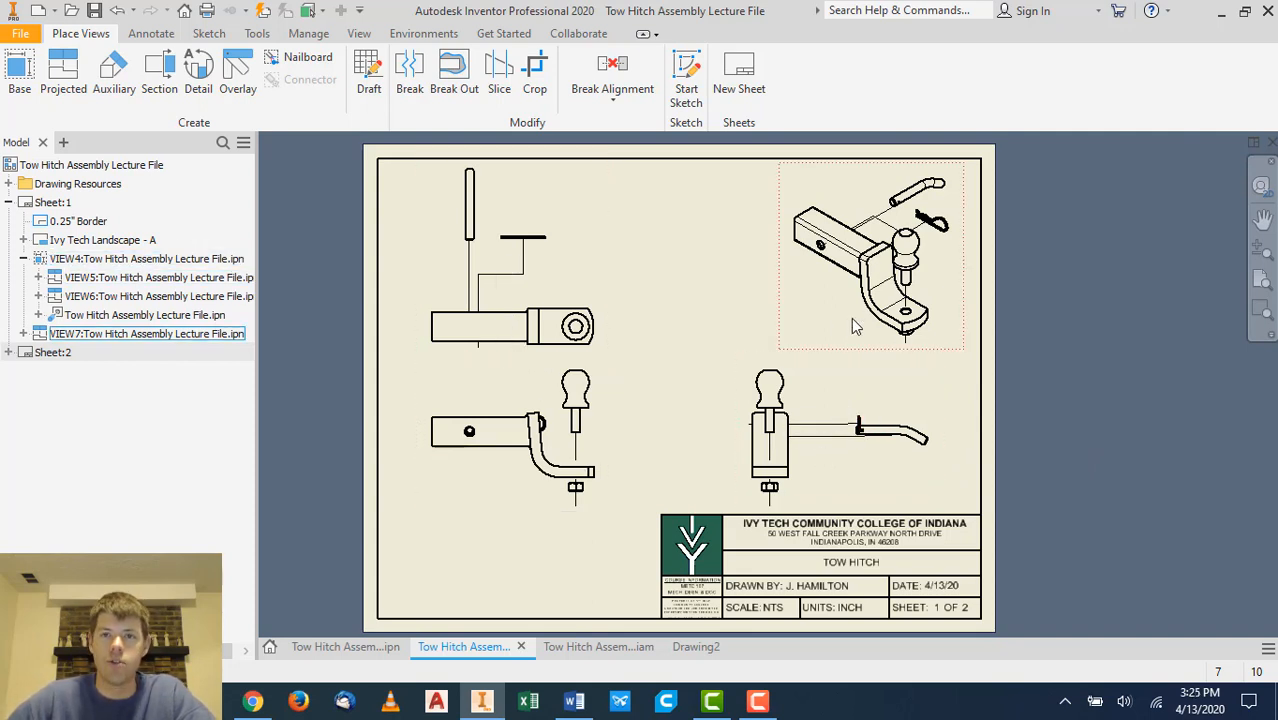
pyautogui.click(480, 290)
pyautogui.click(151, 33)
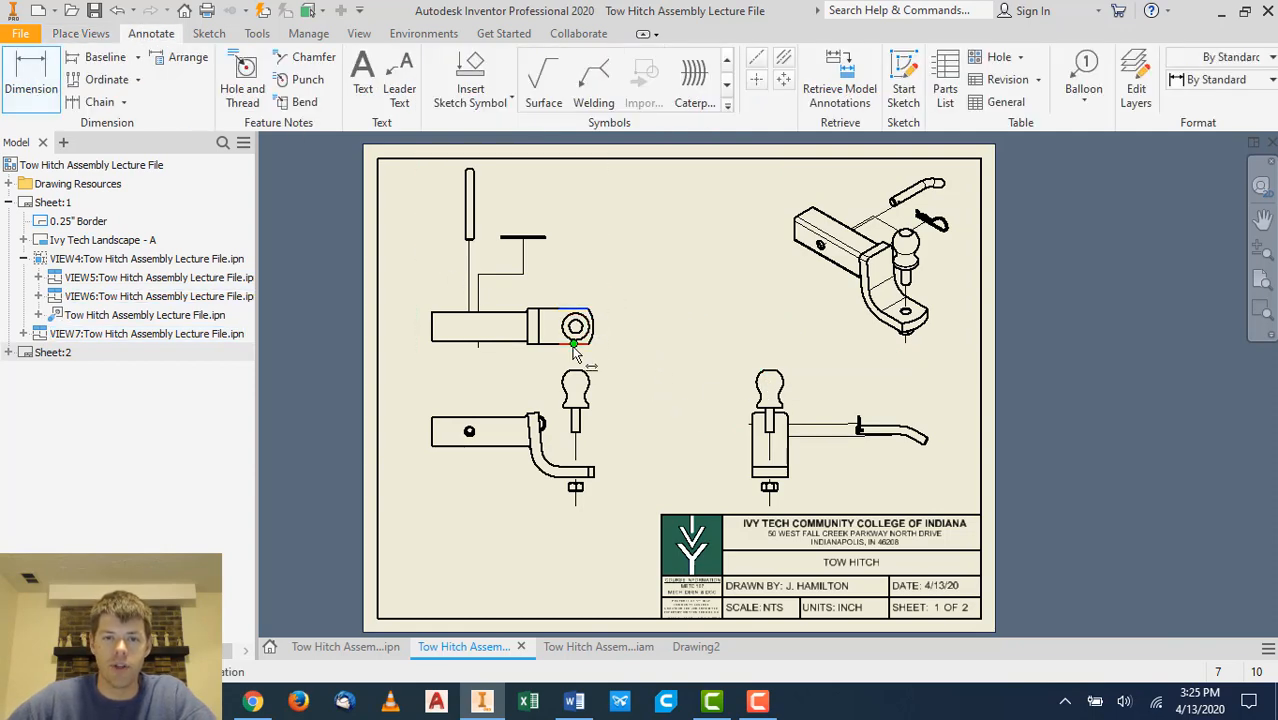
pyautogui.click(636, 327)
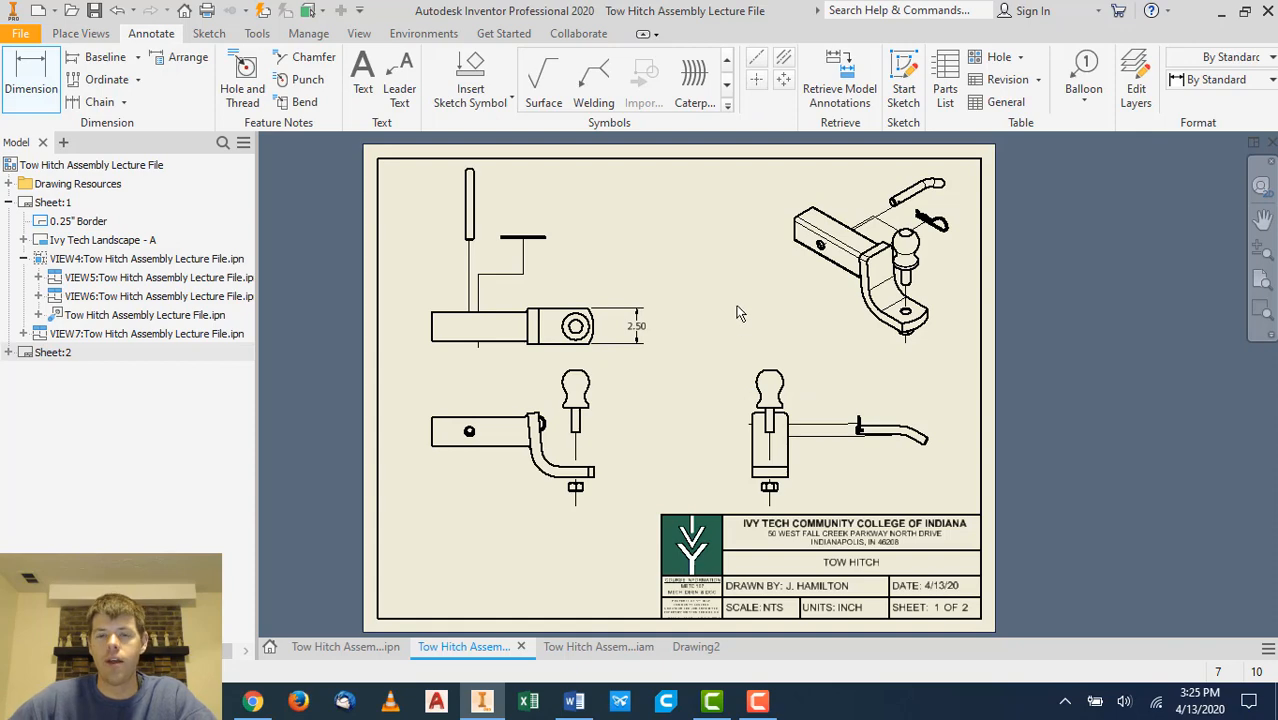